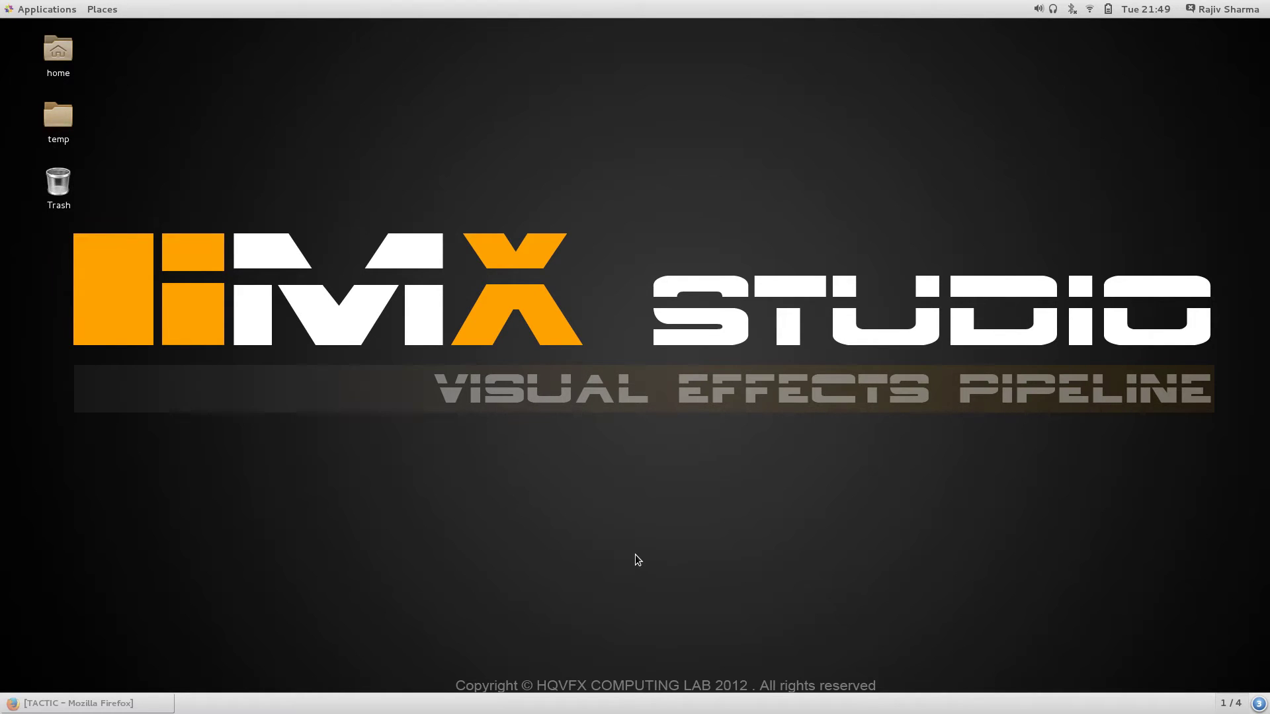
Step: Restore Firefox, switch to the 'TACTIC - Digital Asse...' tab and select its web address
left_click(79, 703)
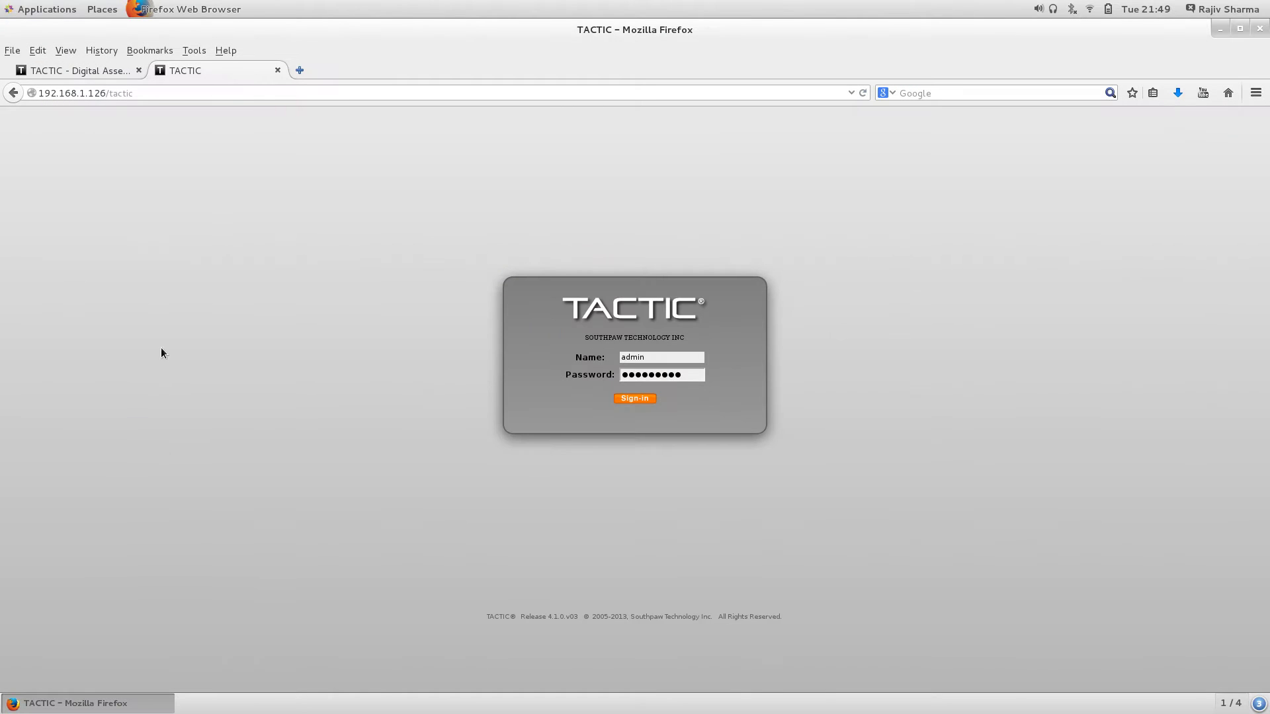
left_click(85, 64)
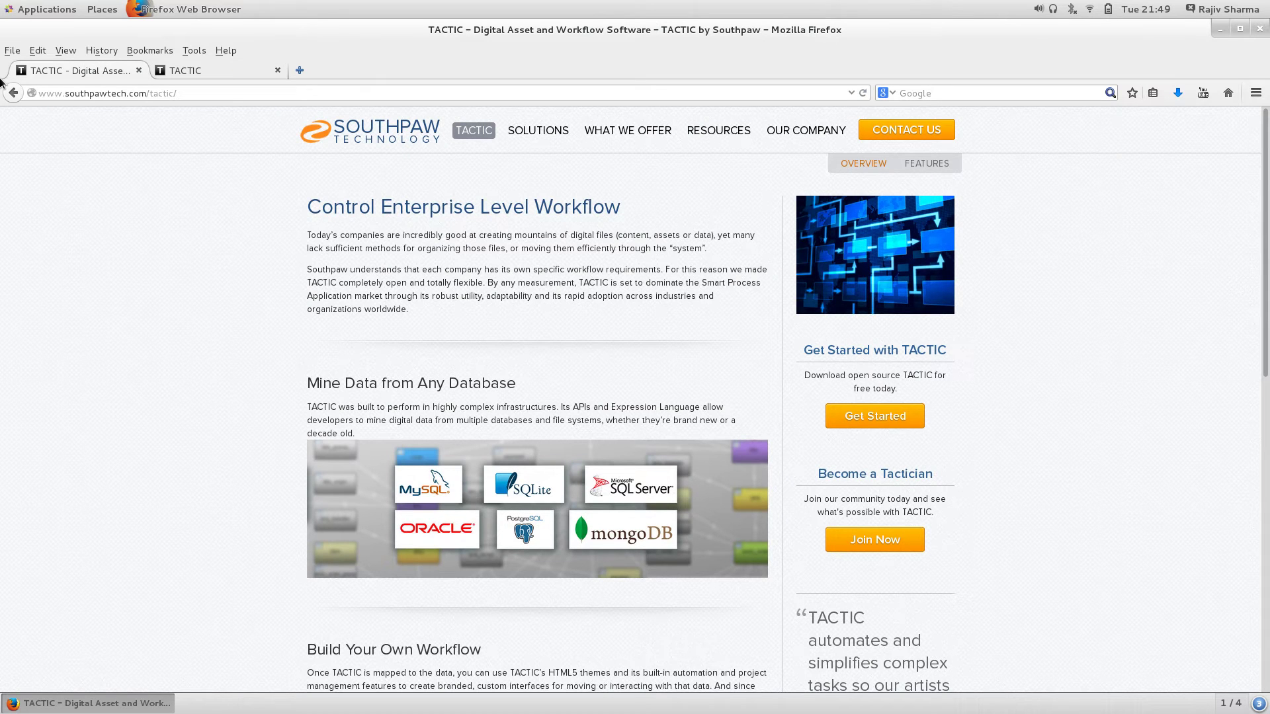
left_click(202, 94)
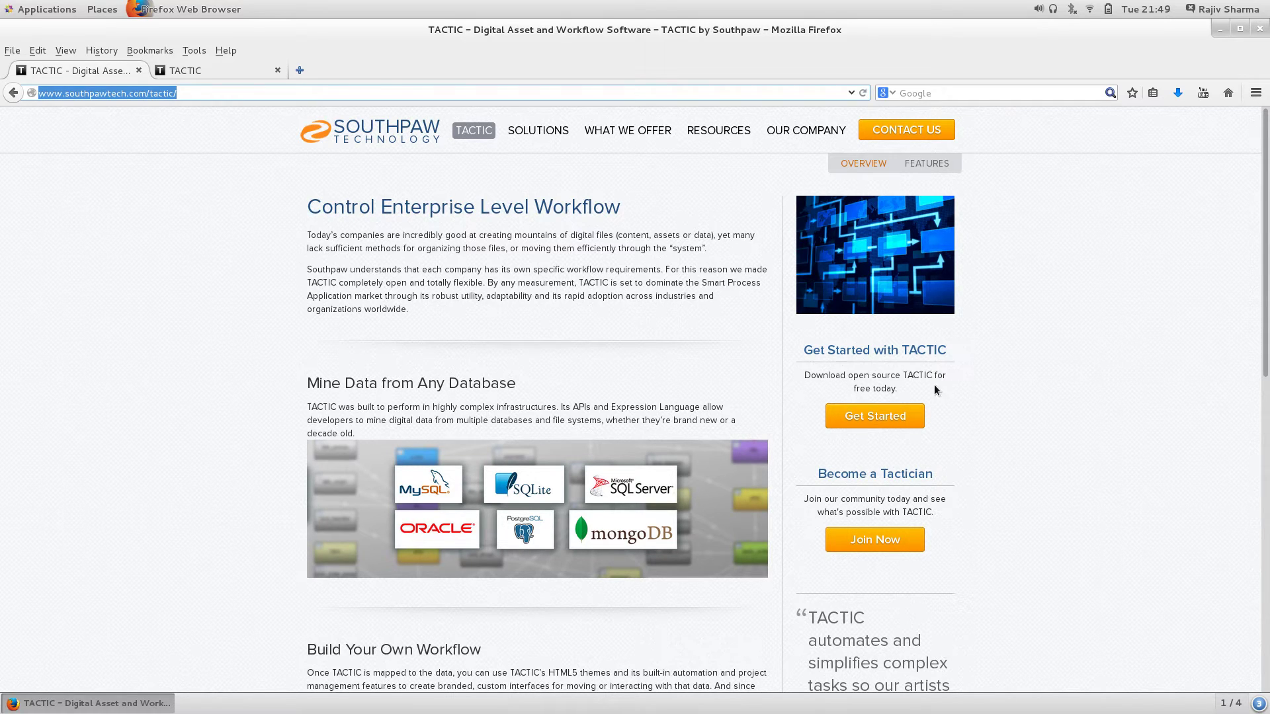
Step: Open TACTIC's Get Started page, then go to the community site's Downloads page
left_click(863, 424)
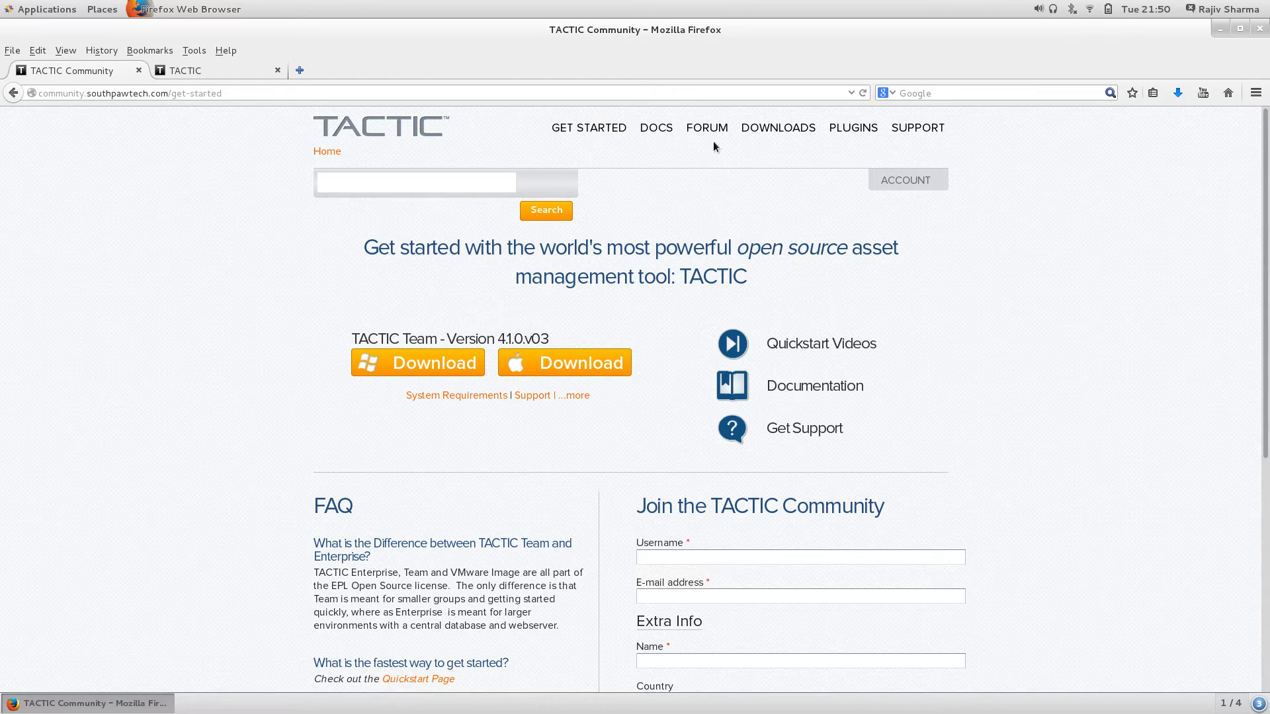
left_click(777, 132)
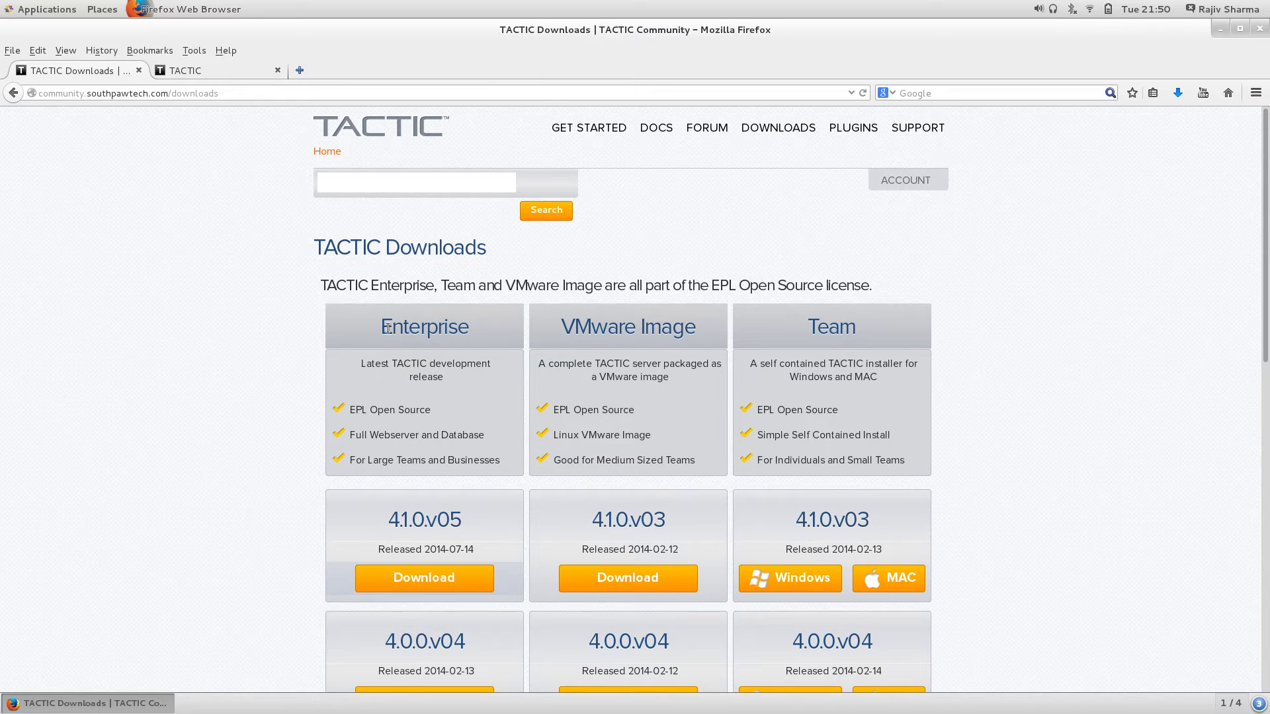
Step: Highlight the Enterprise, VMware Image and Team edition headings on the Downloads page
left_click_drag(380, 329, 458, 327)
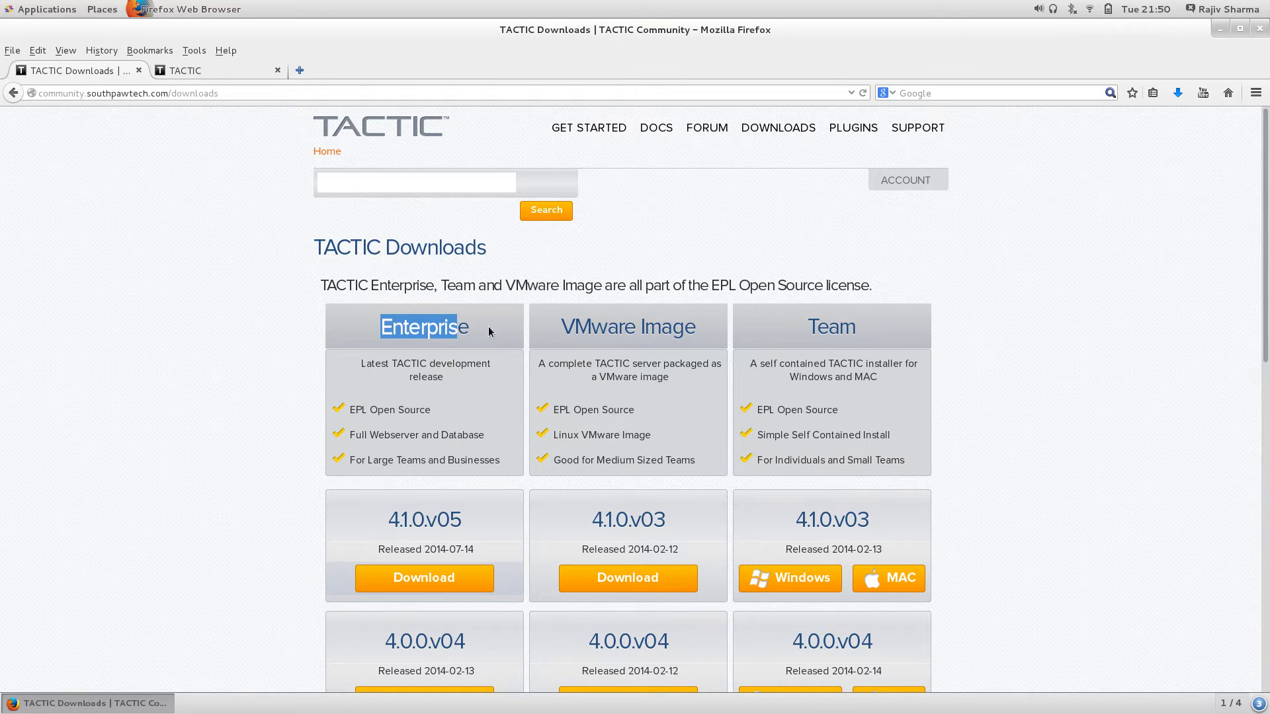
left_click_drag(562, 327, 696, 327)
left_click_drag(808, 328, 856, 331)
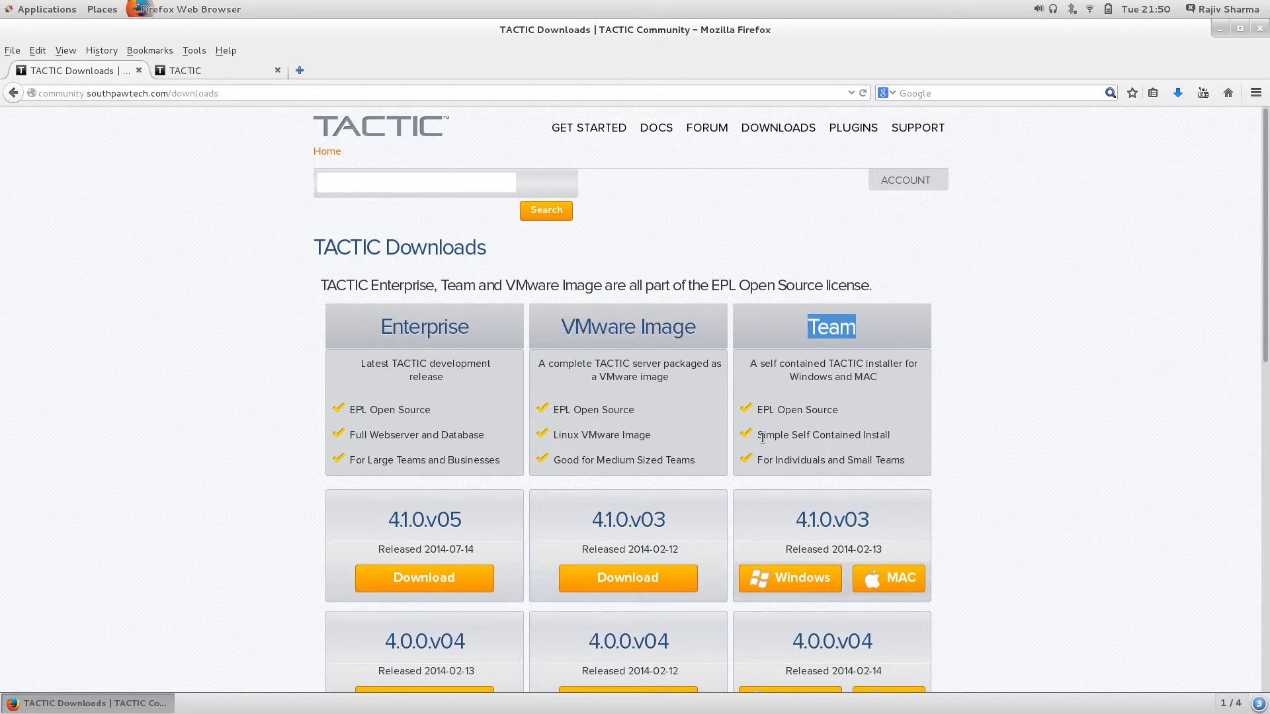
double_click(831, 326)
double_click(564, 325)
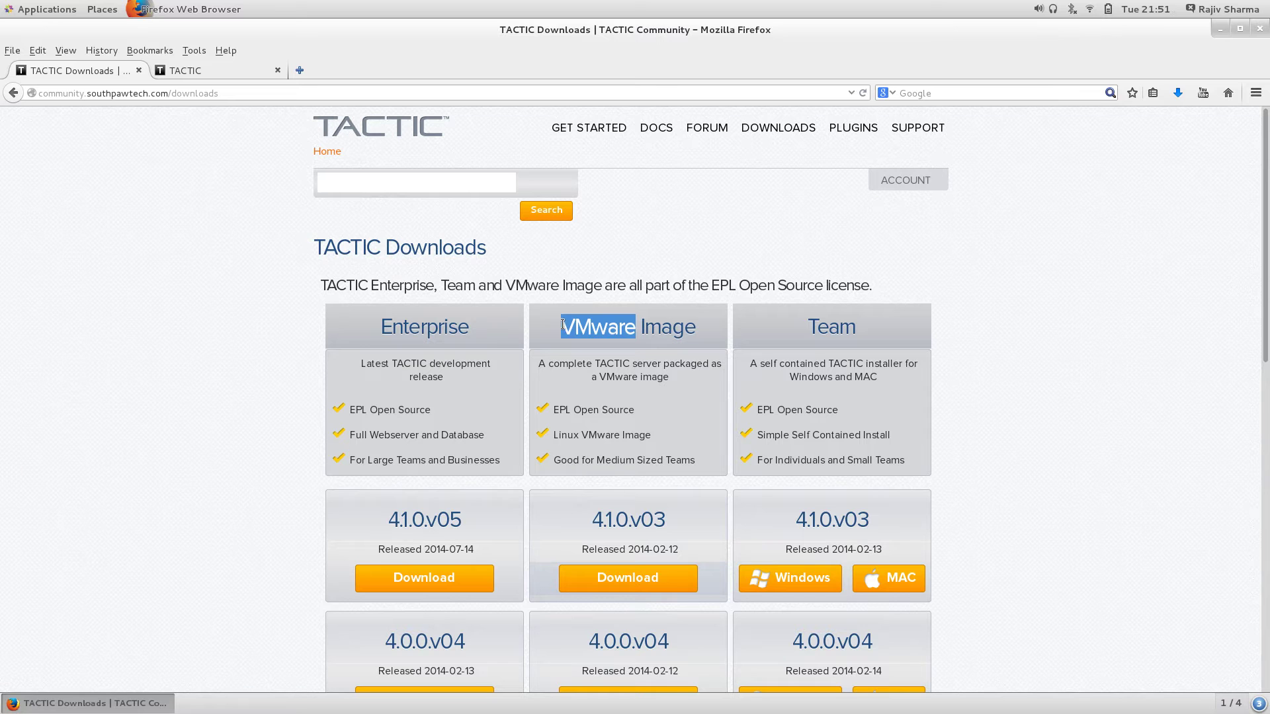
left_click(565, 332)
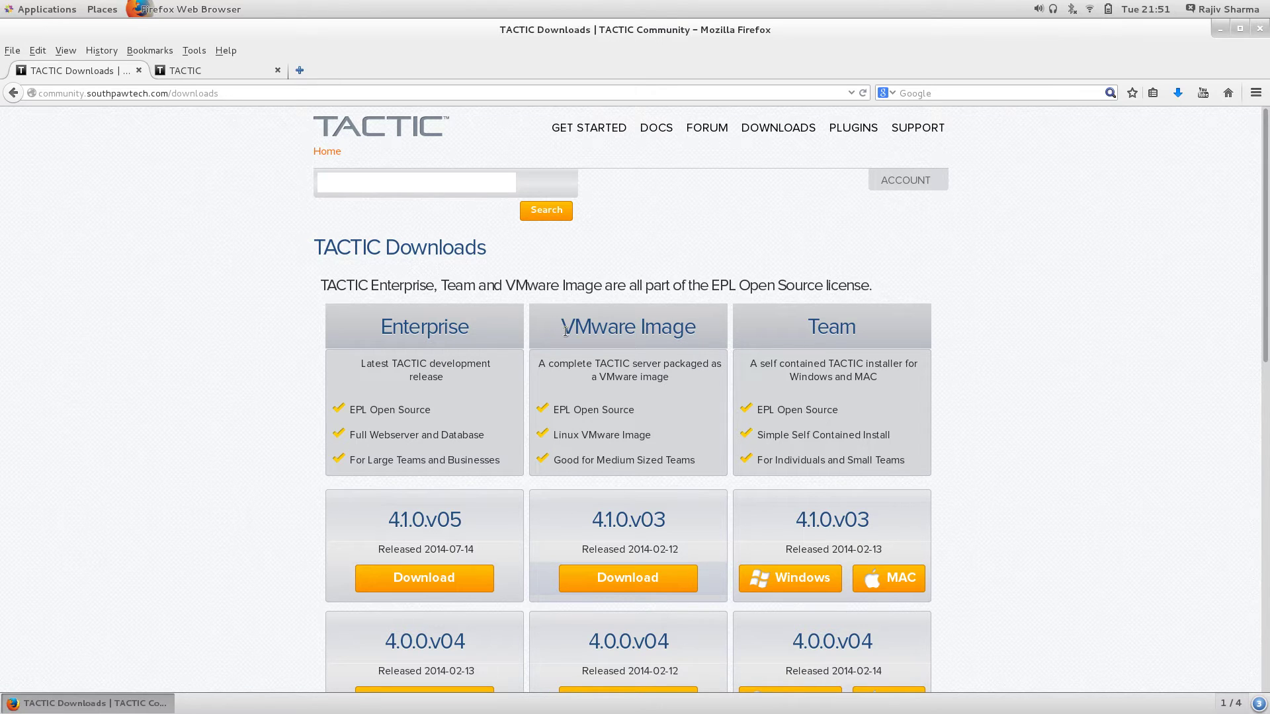
left_click_drag(564, 332, 703, 339)
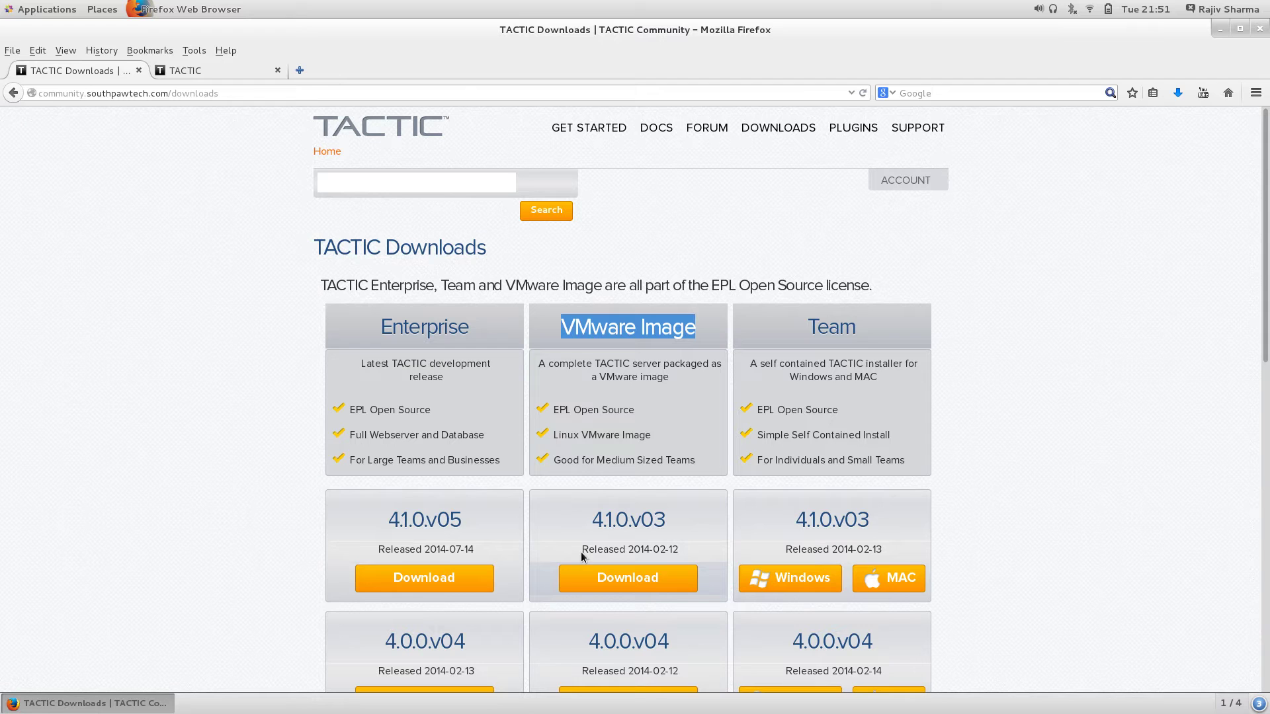
double_click(415, 324)
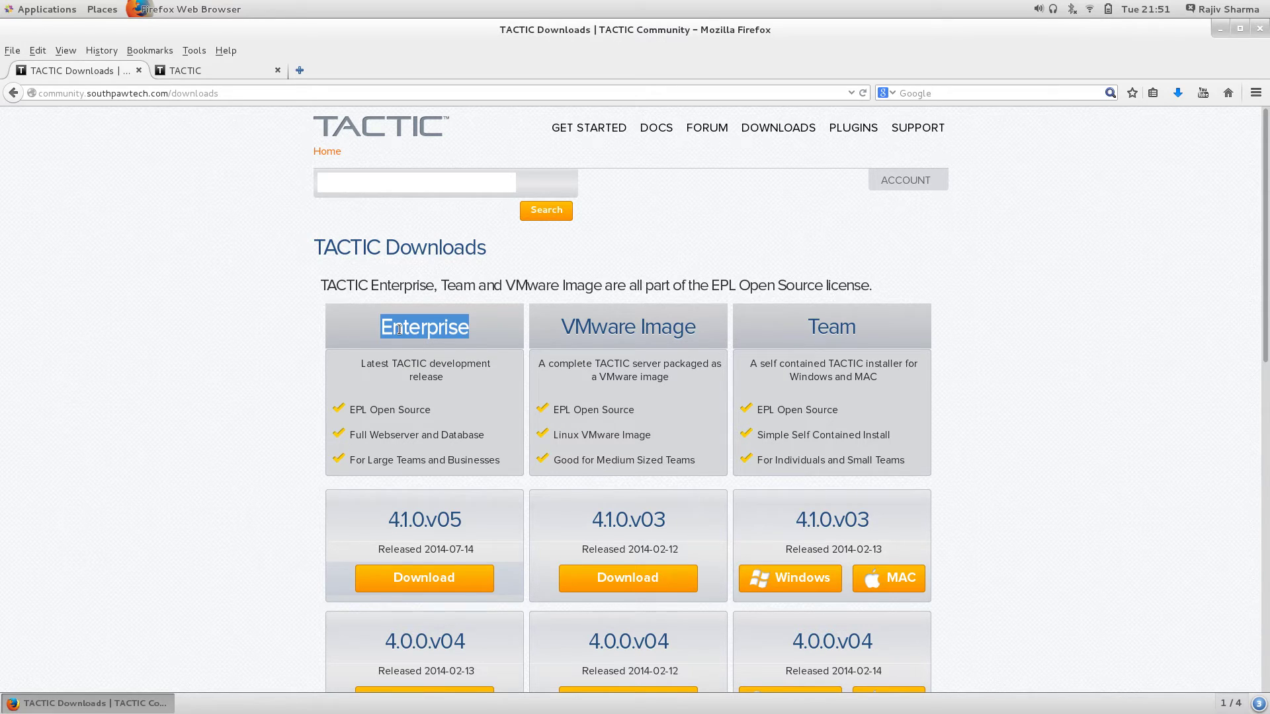
scroll(695, 425, "down", 1)
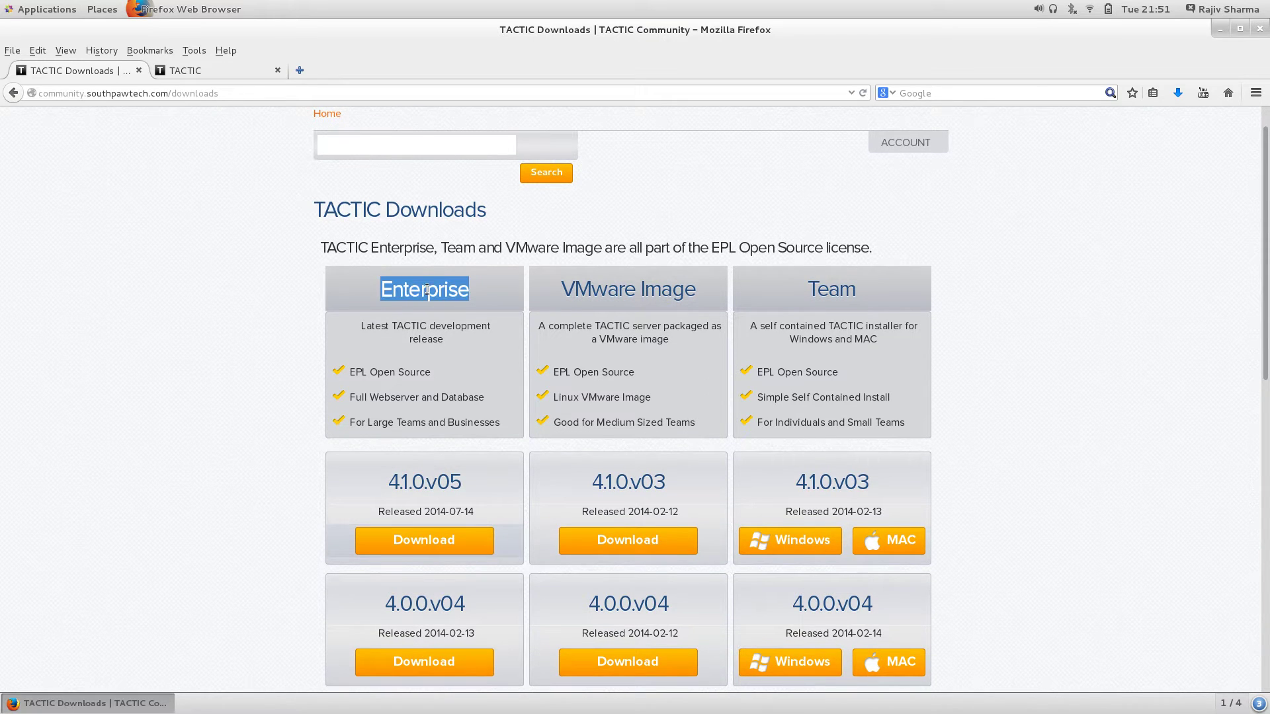
scroll(405, 288, "up", 1)
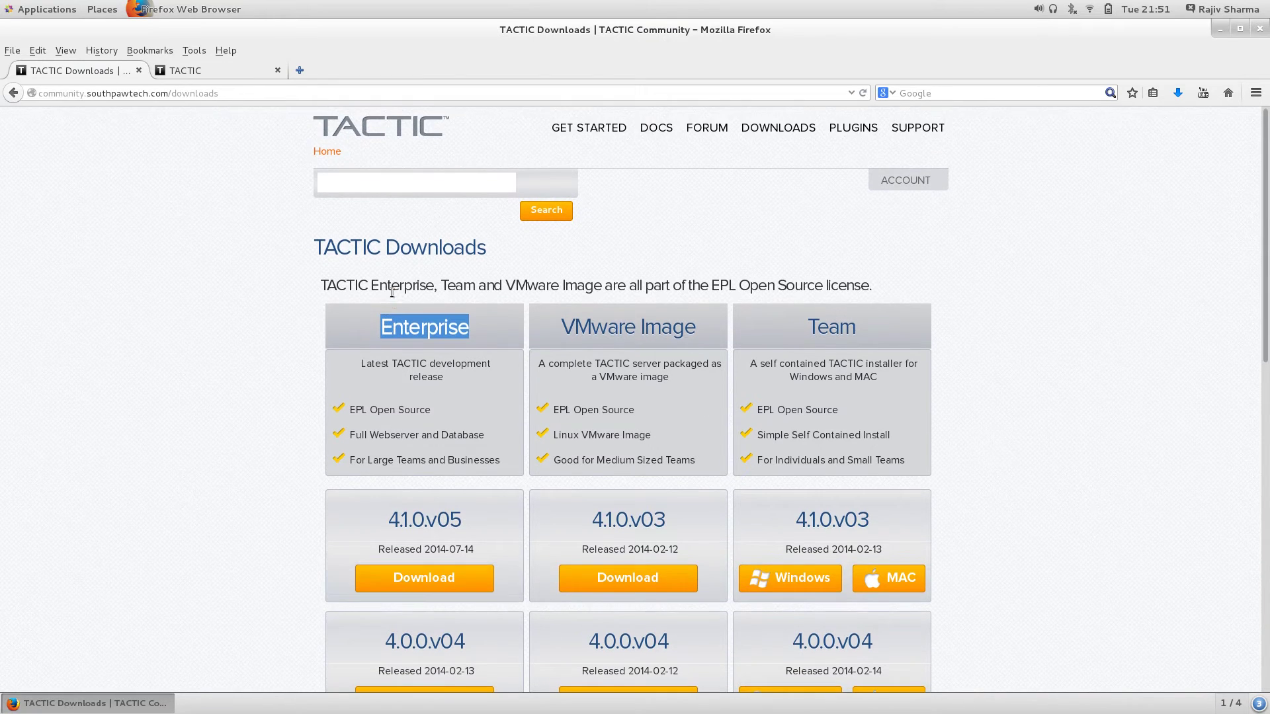
Step: Open the DOCS link in a new background tab and switch to it
right_click(657, 135)
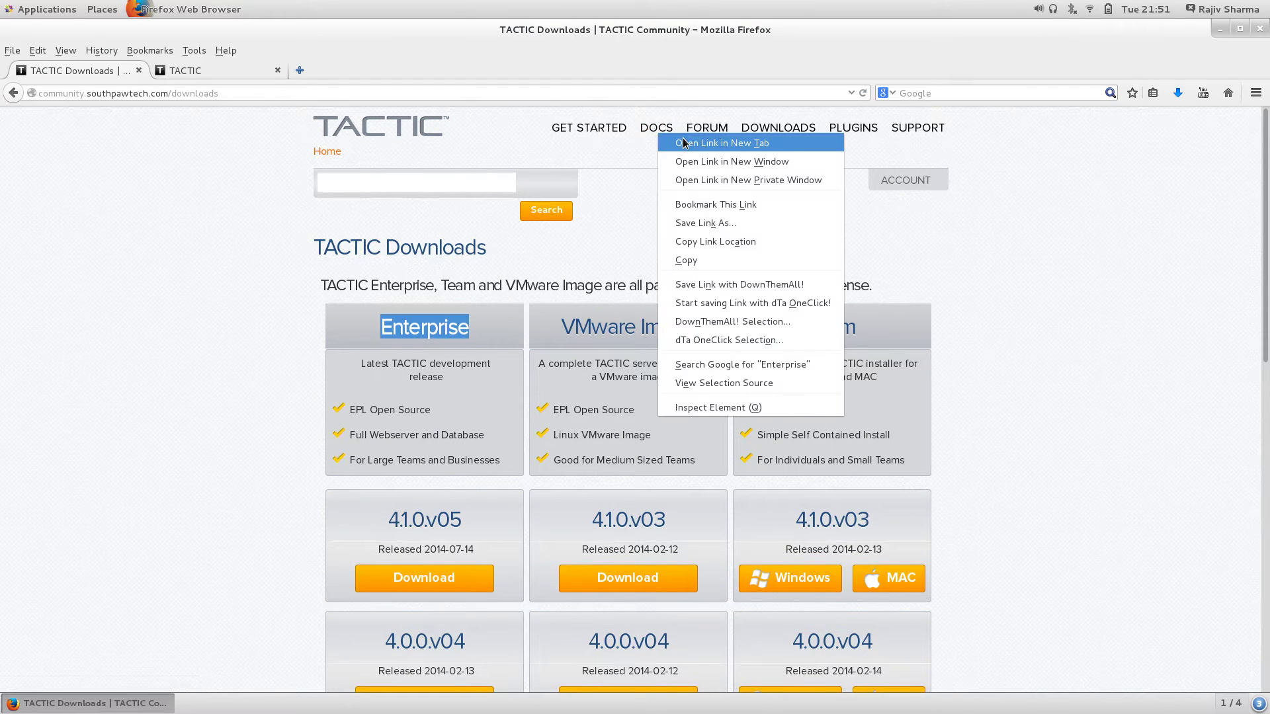
left_click(684, 143)
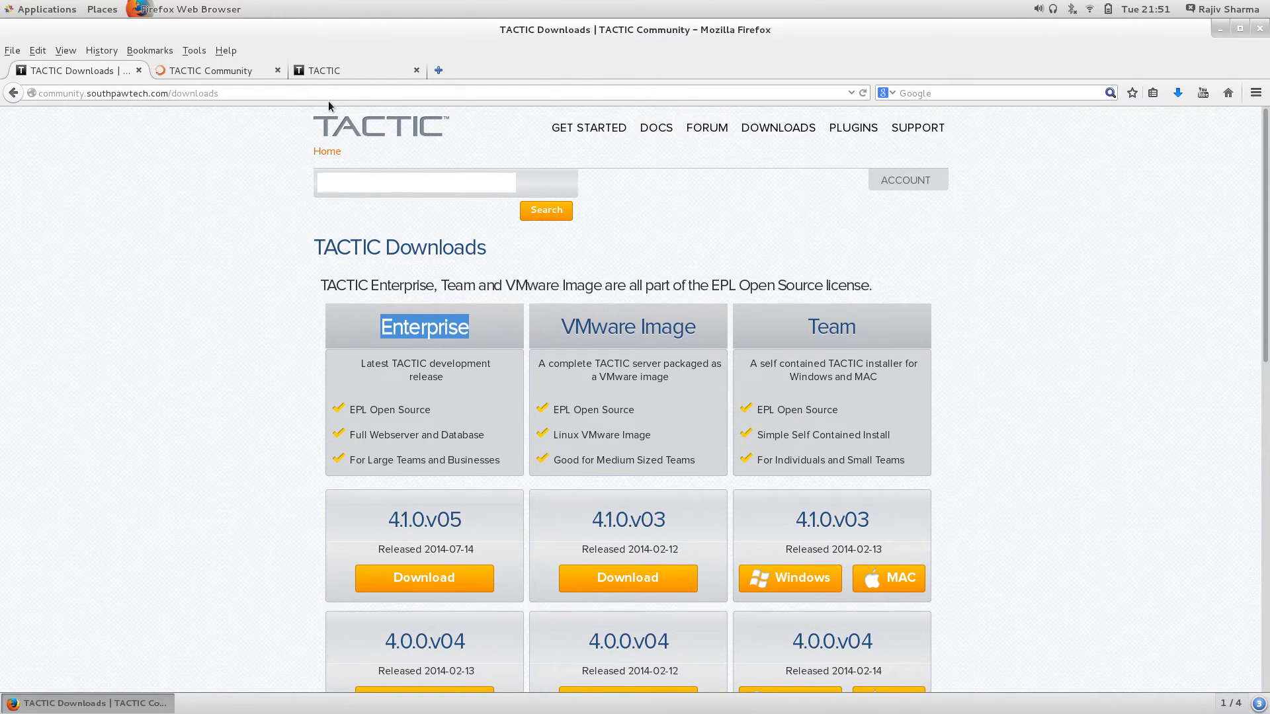
left_click(200, 73)
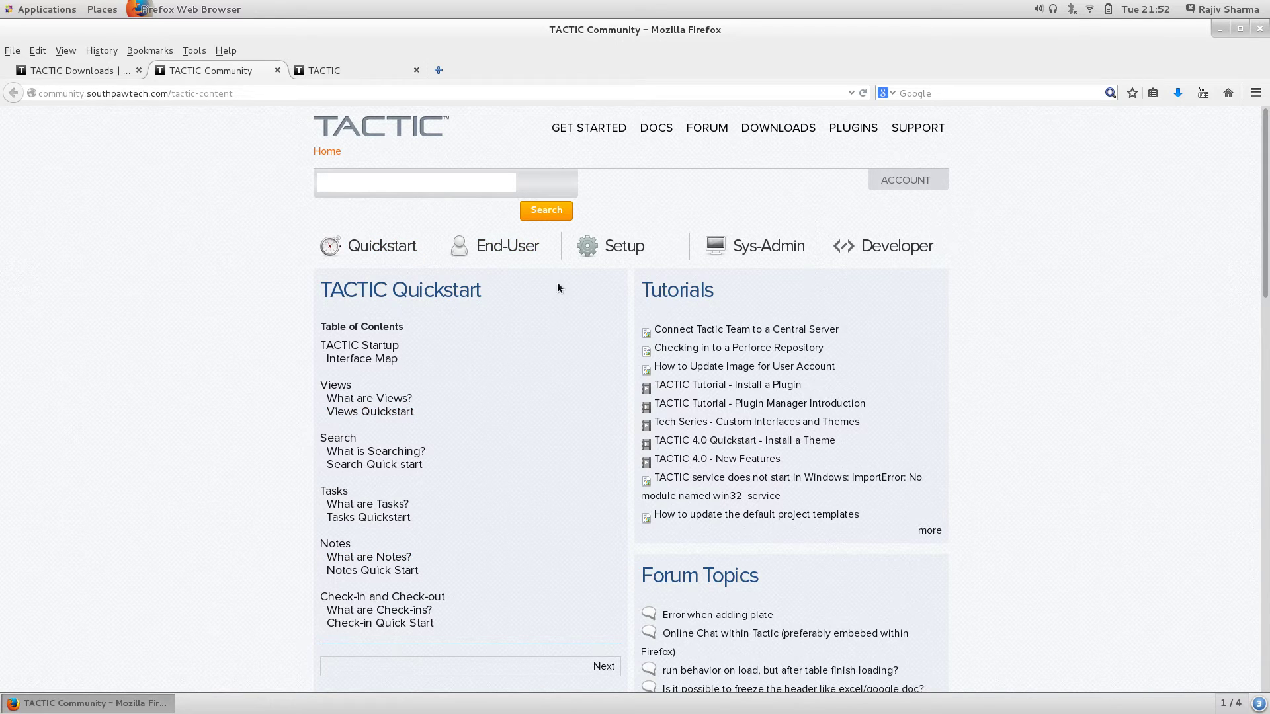
Step: Browse the Setup and Developer documentation sections, then open an empty new tab
left_click(609, 250)
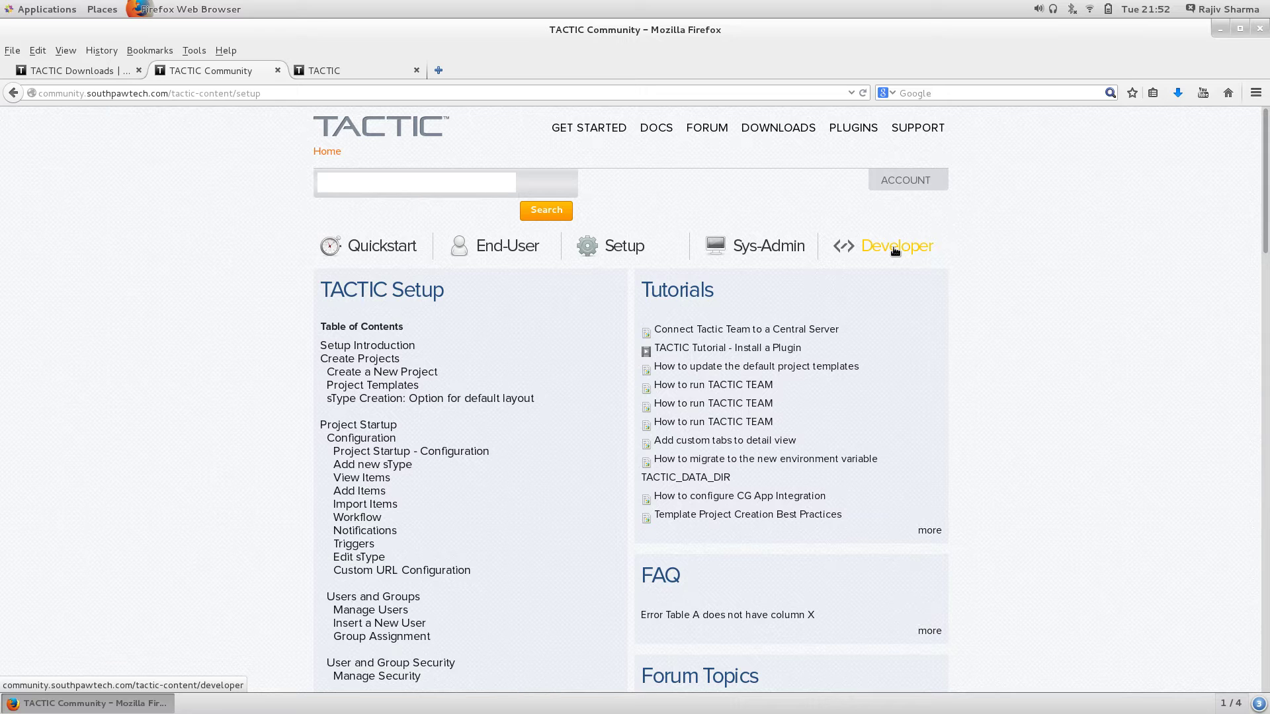
left_click(895, 249)
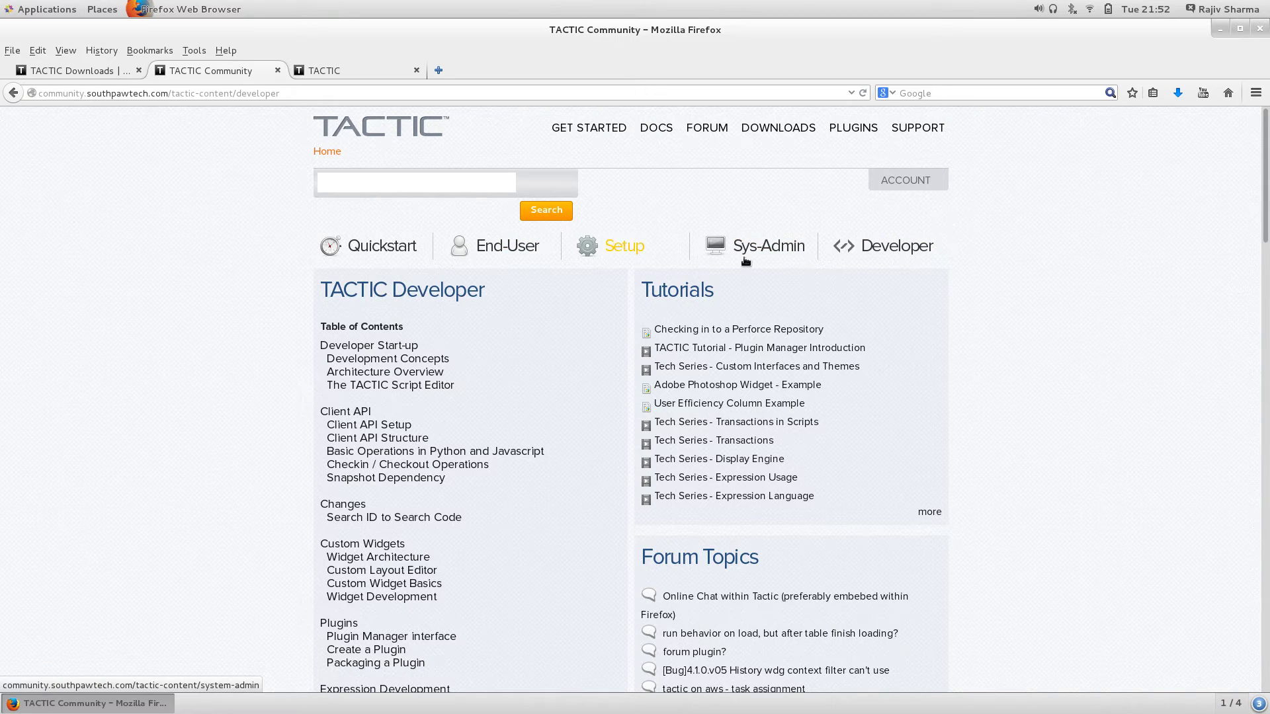
left_click(437, 71)
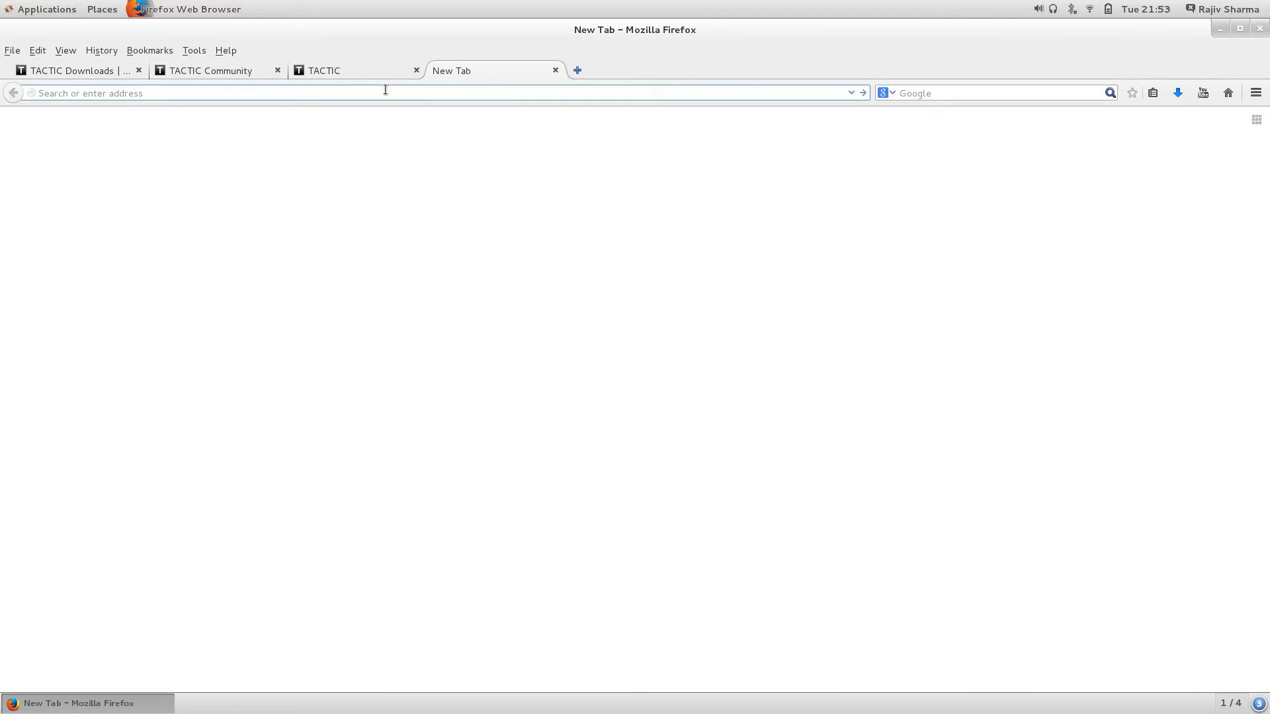
Step: Load the personal WordPress blog, search 'tactic', and open 'Install and configure TACTIC 4.0 on CentOS 7'
type("rajivpandit.wordpress.com/")
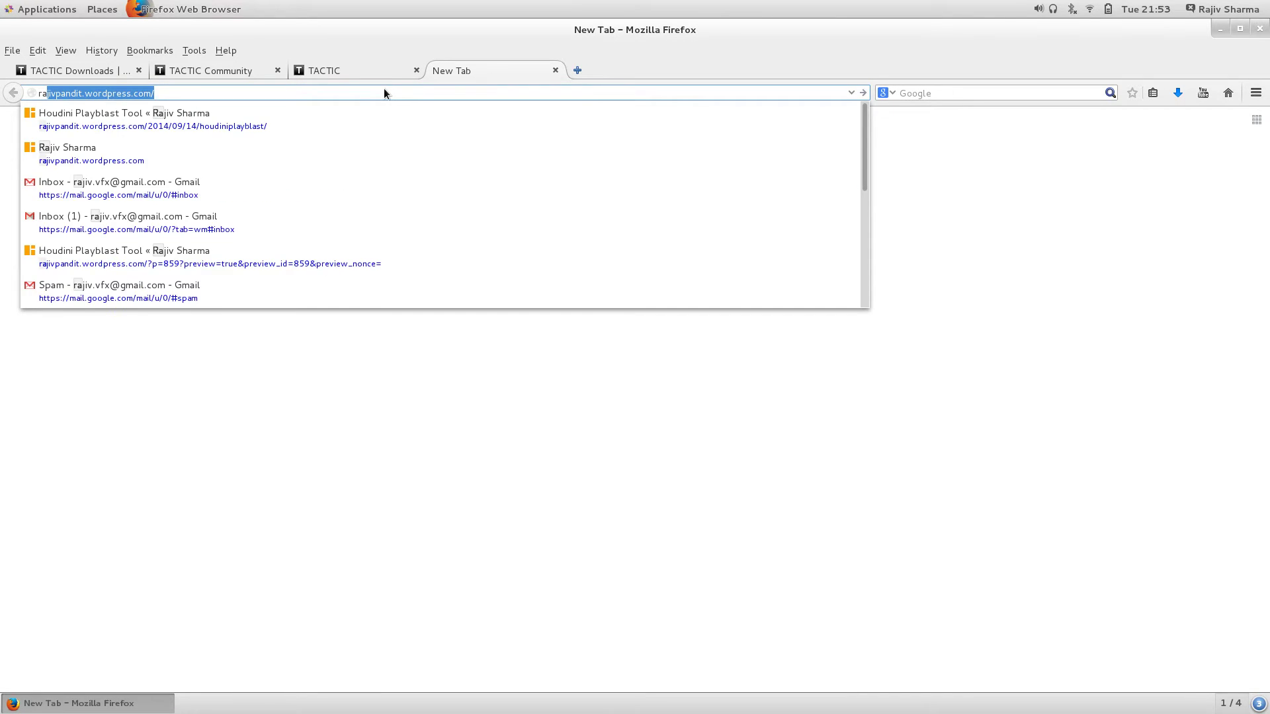
key("Return")
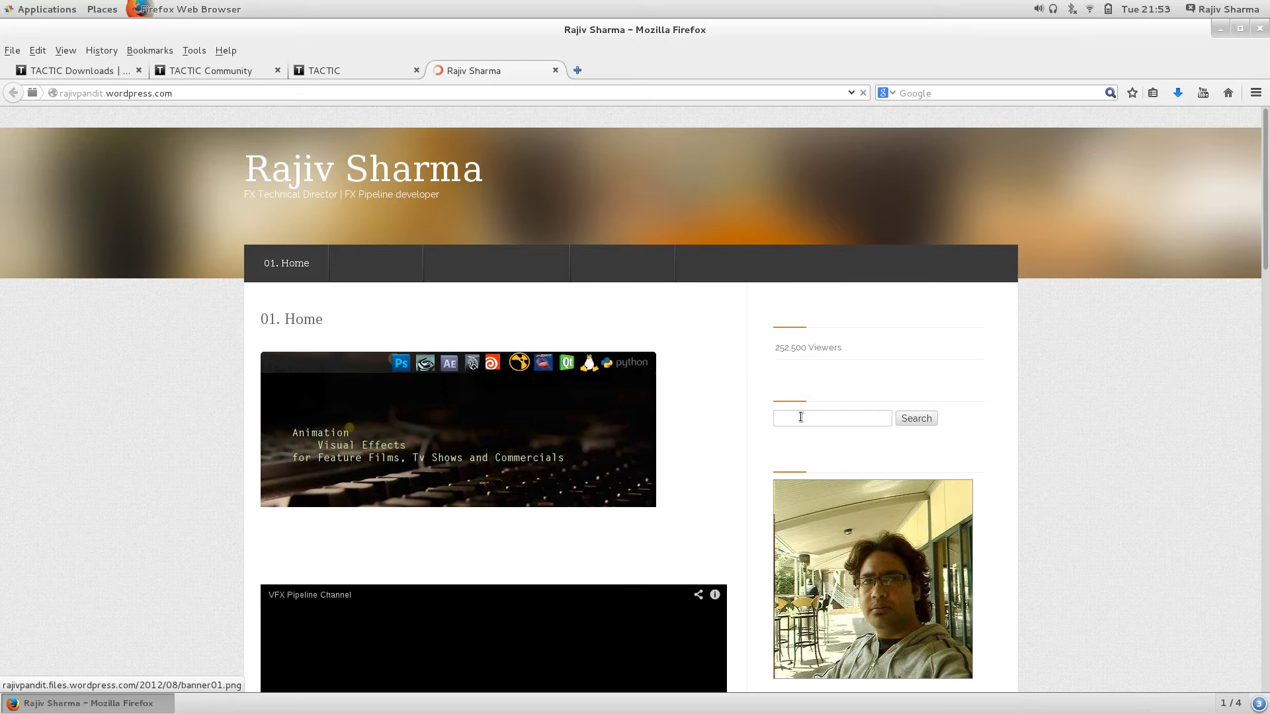
left_click(800, 417)
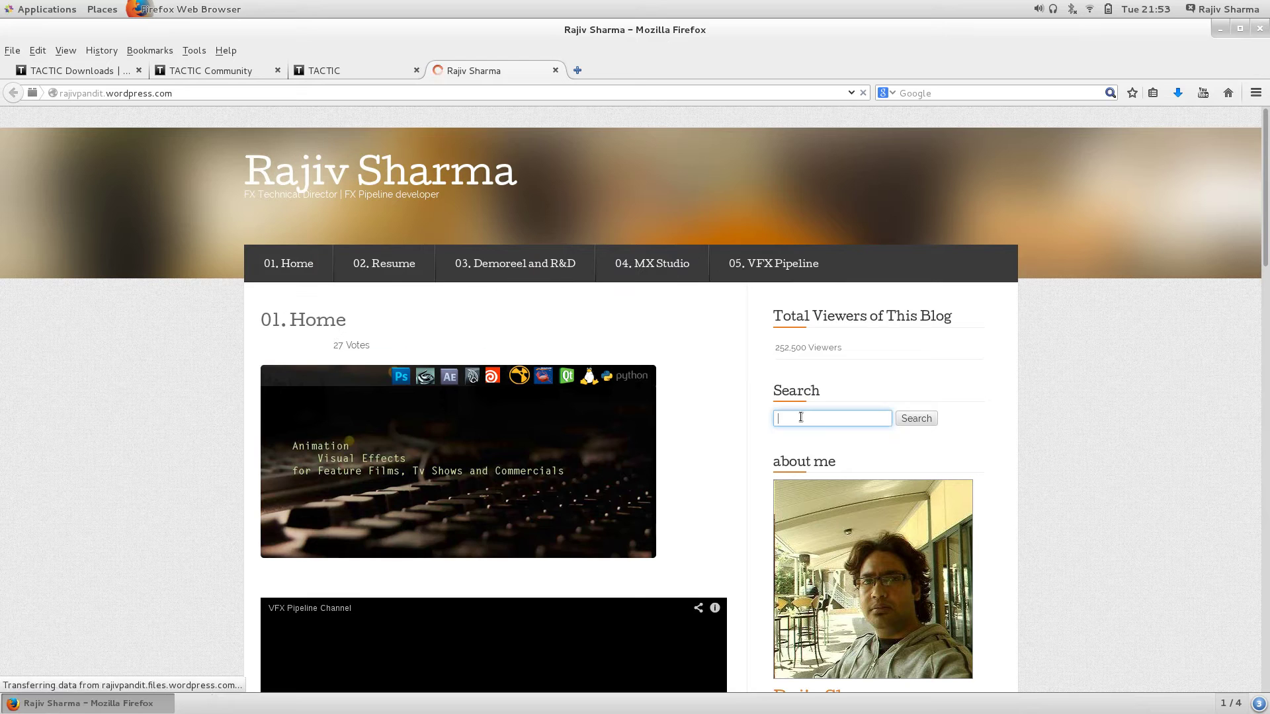
type("tactic")
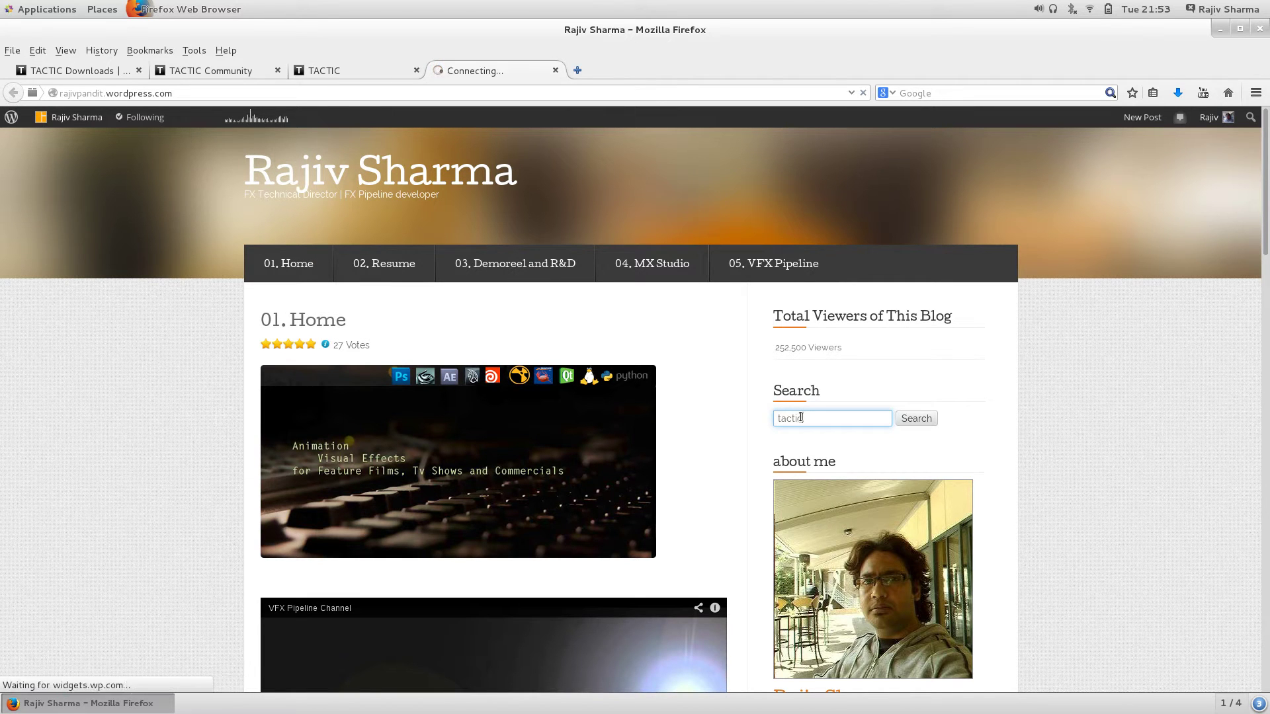
key("Return")
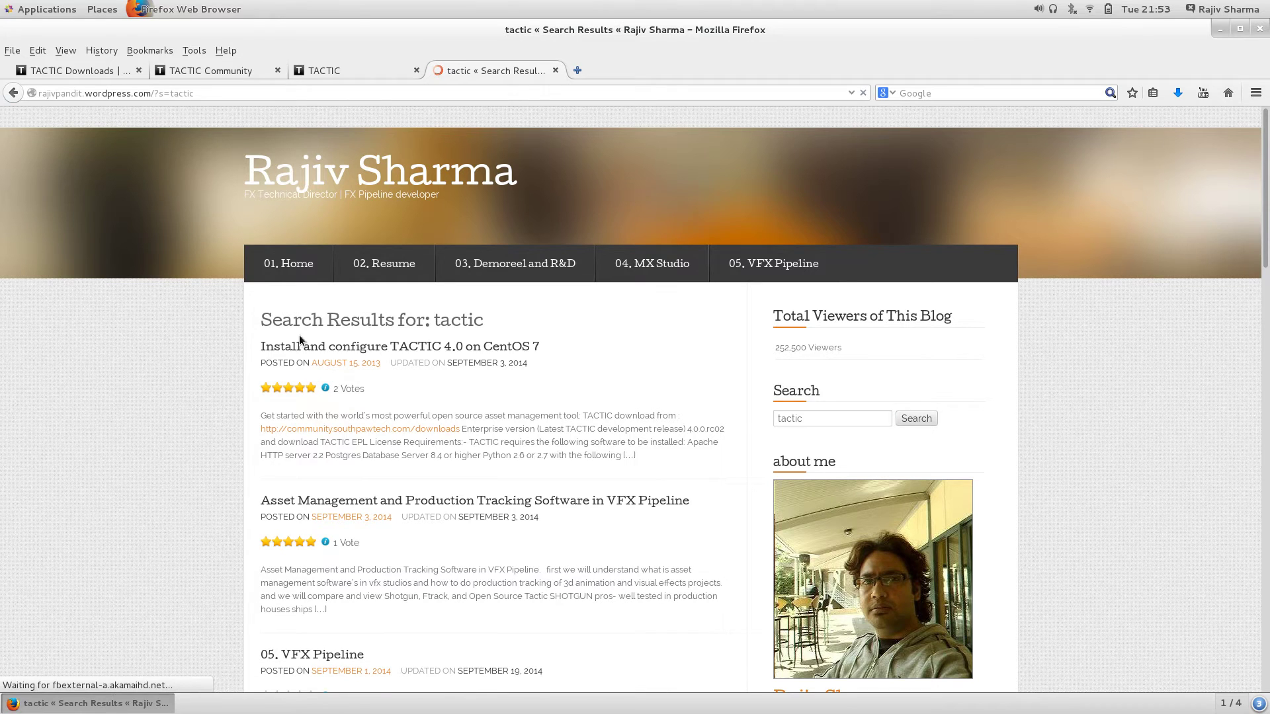
left_click(419, 349)
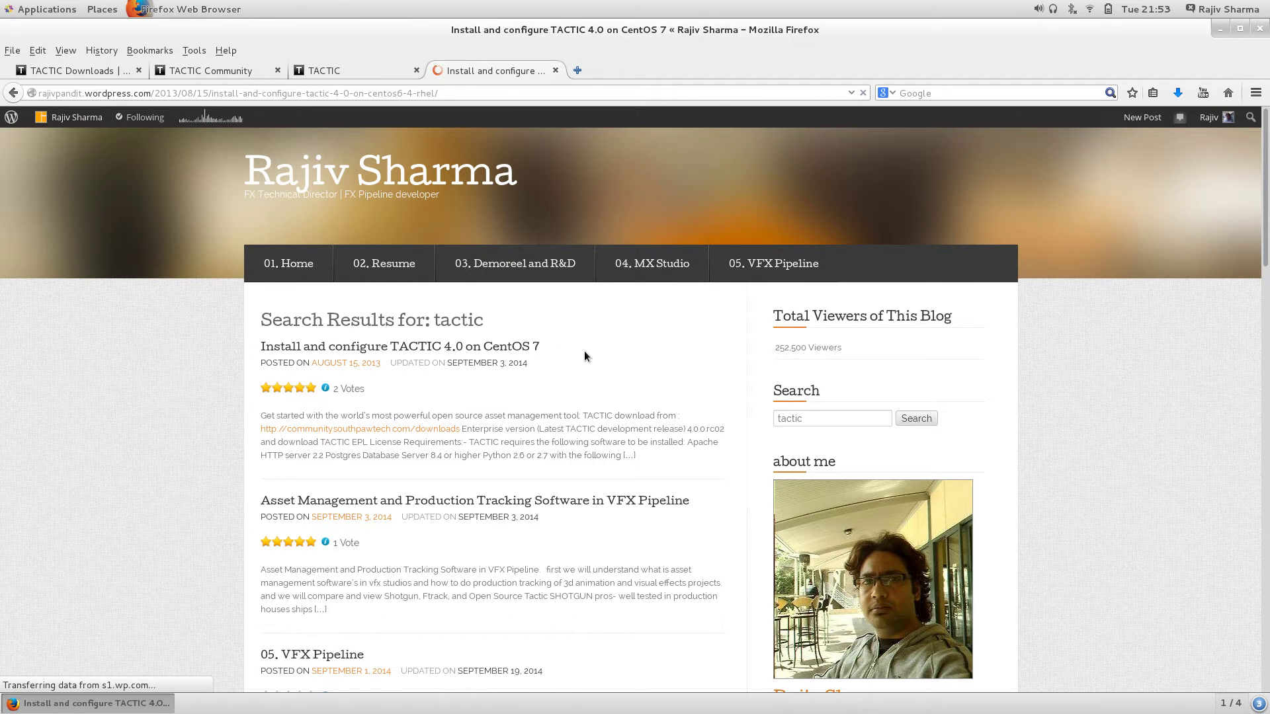
Step: Scroll through the install article's Postgres, Python, Apache and startup instructions
scroll(585, 356, "down", 3)
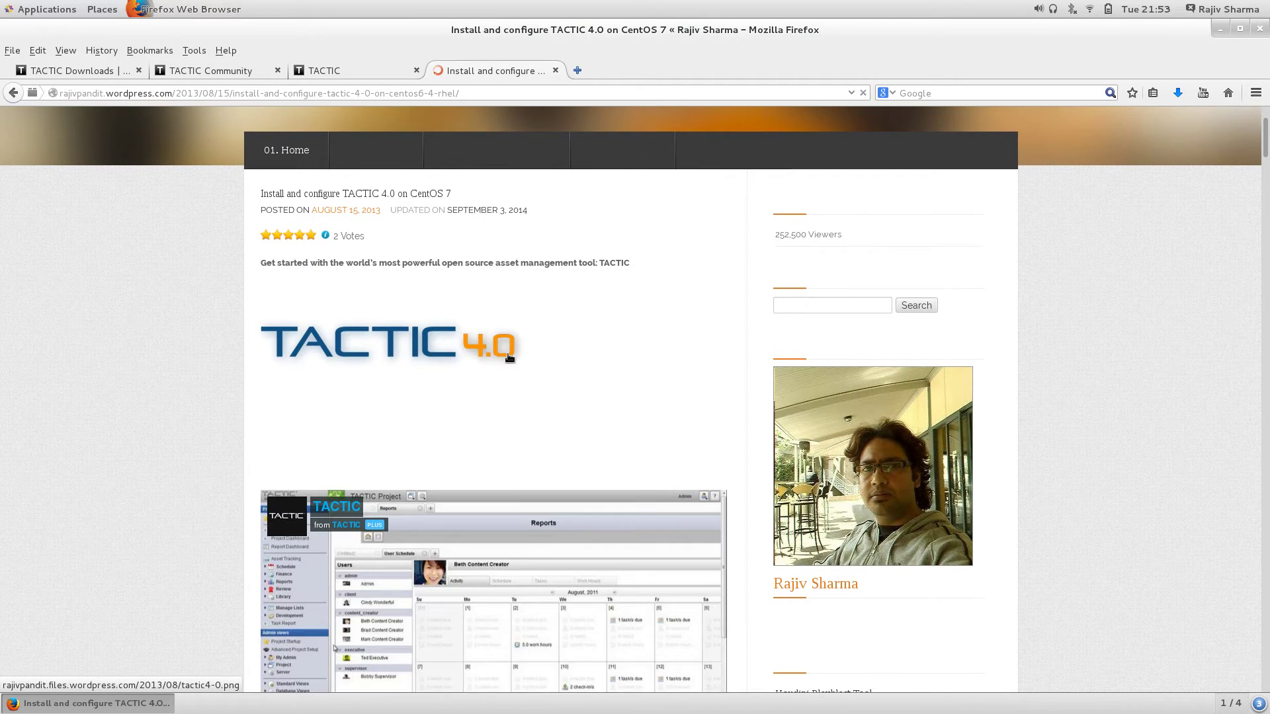
scroll(508, 355, "down", 10)
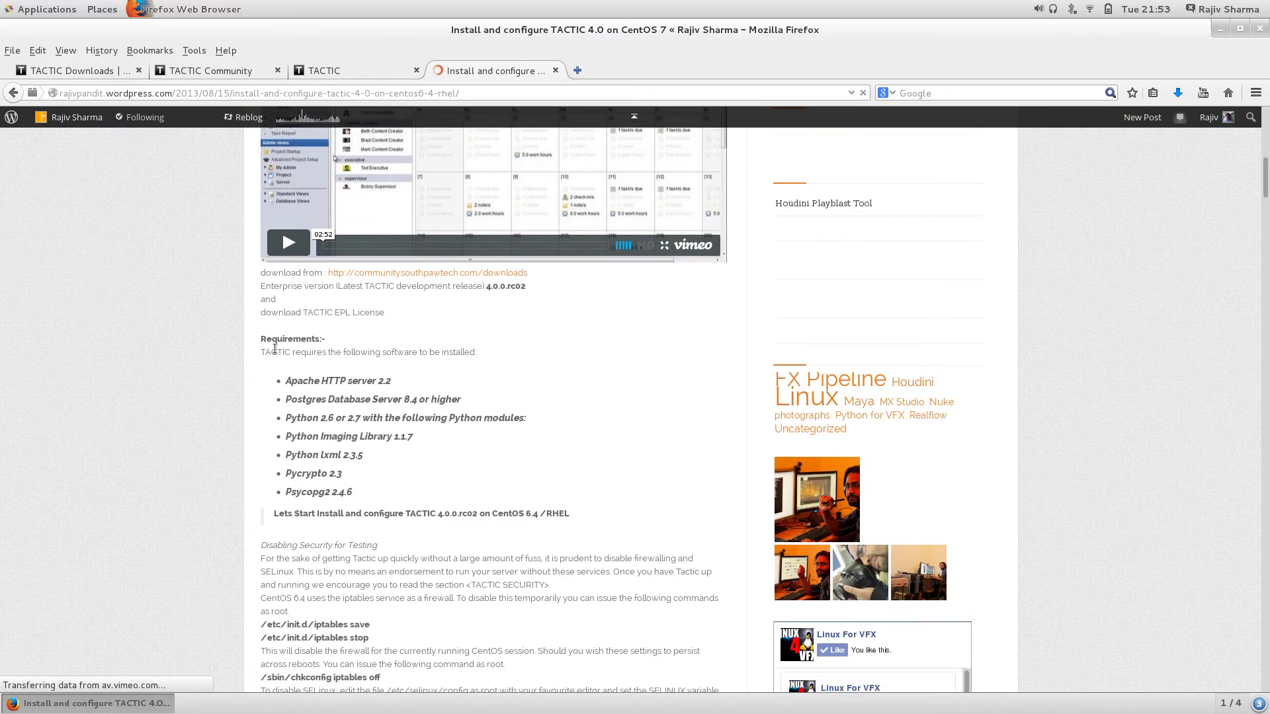
scroll(414, 396, "down", 7)
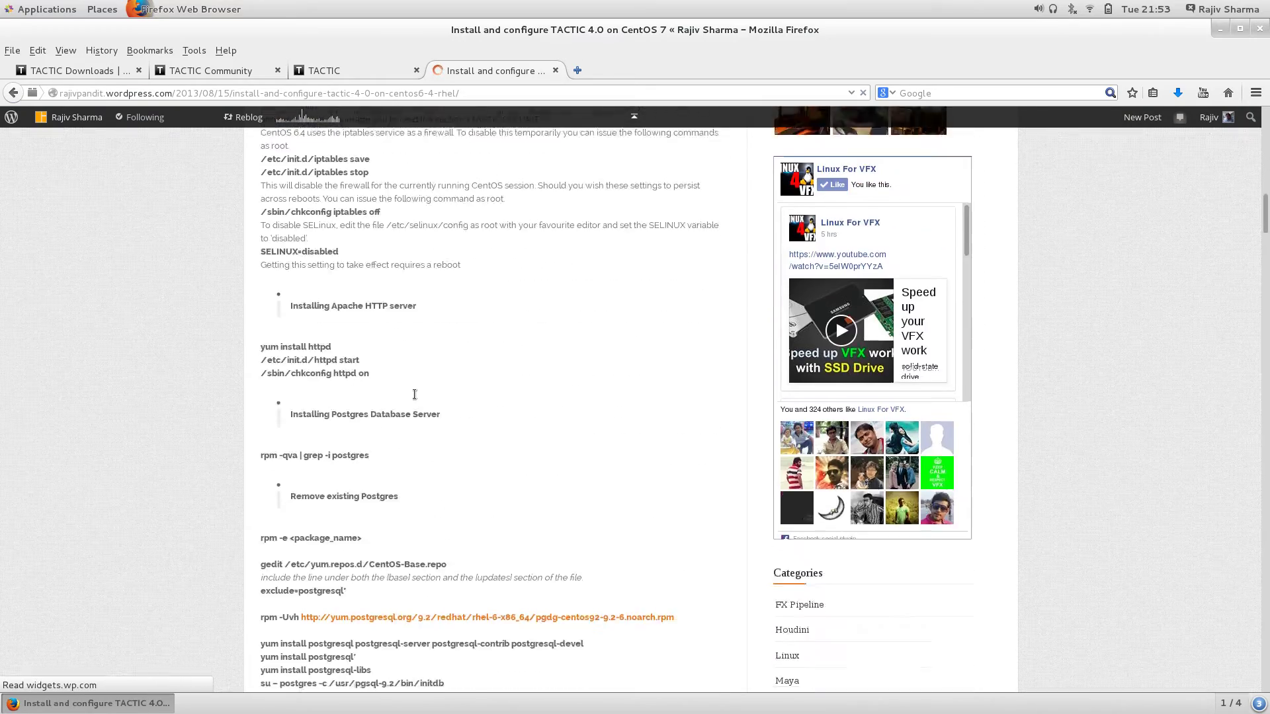
scroll(415, 394, "down", 4)
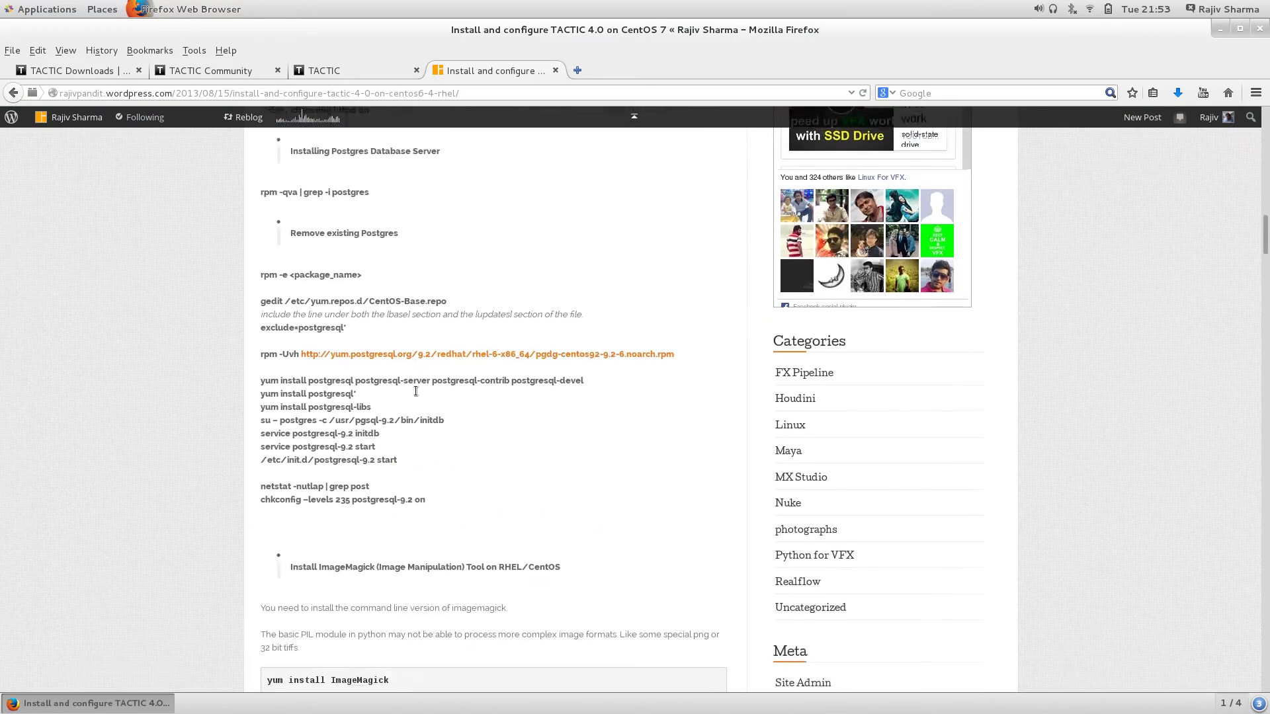
scroll(415, 391, "down", 3)
scroll(416, 392, "down", 6)
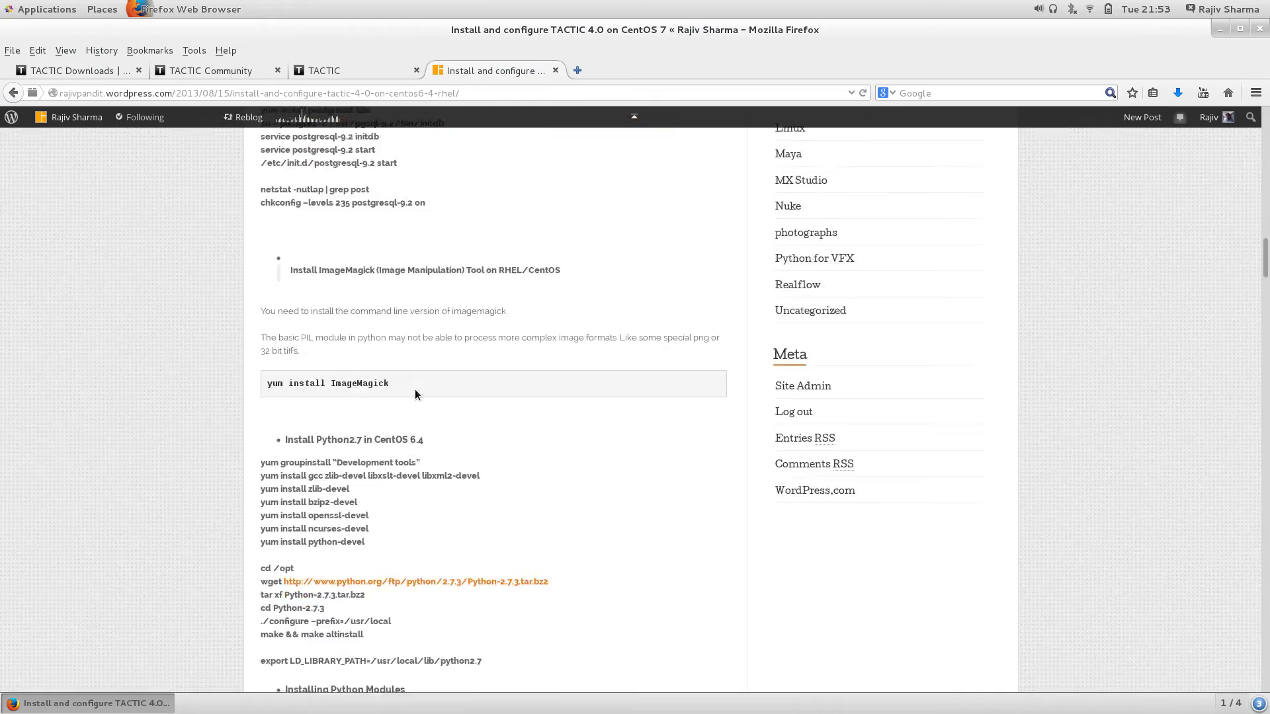
scroll(415, 389, "down", 10)
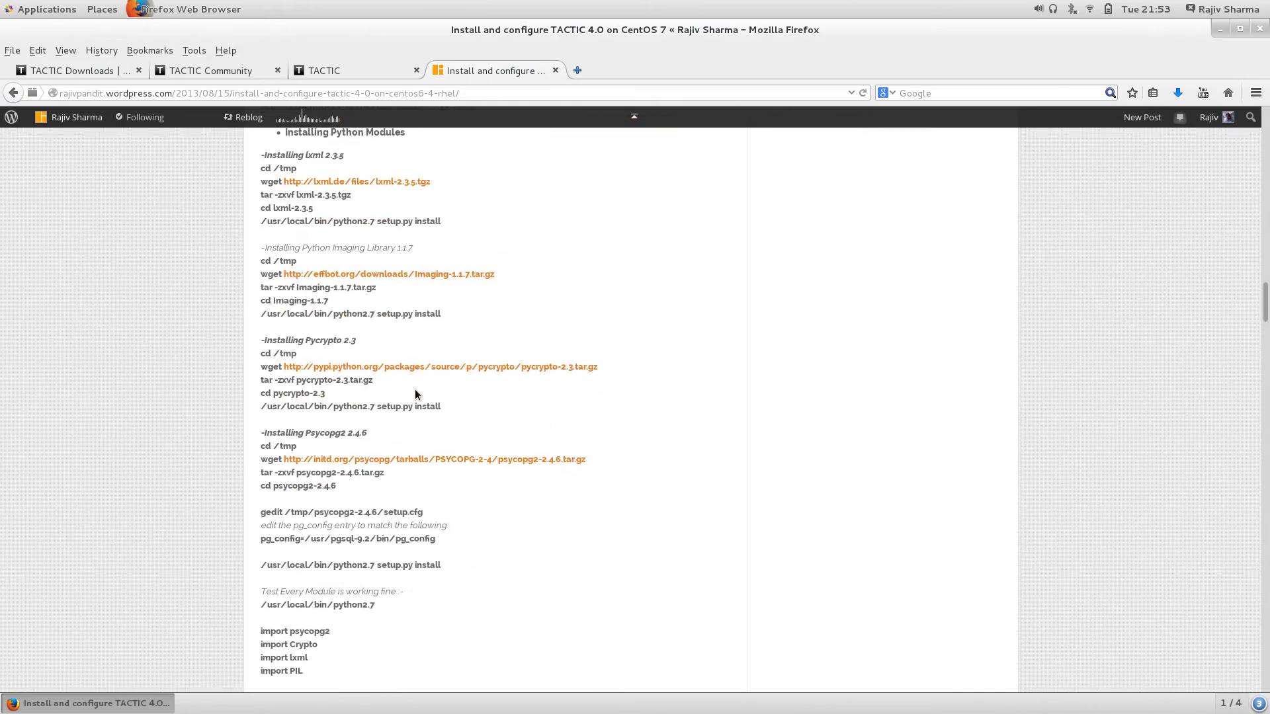
scroll(416, 390, "down", 17)
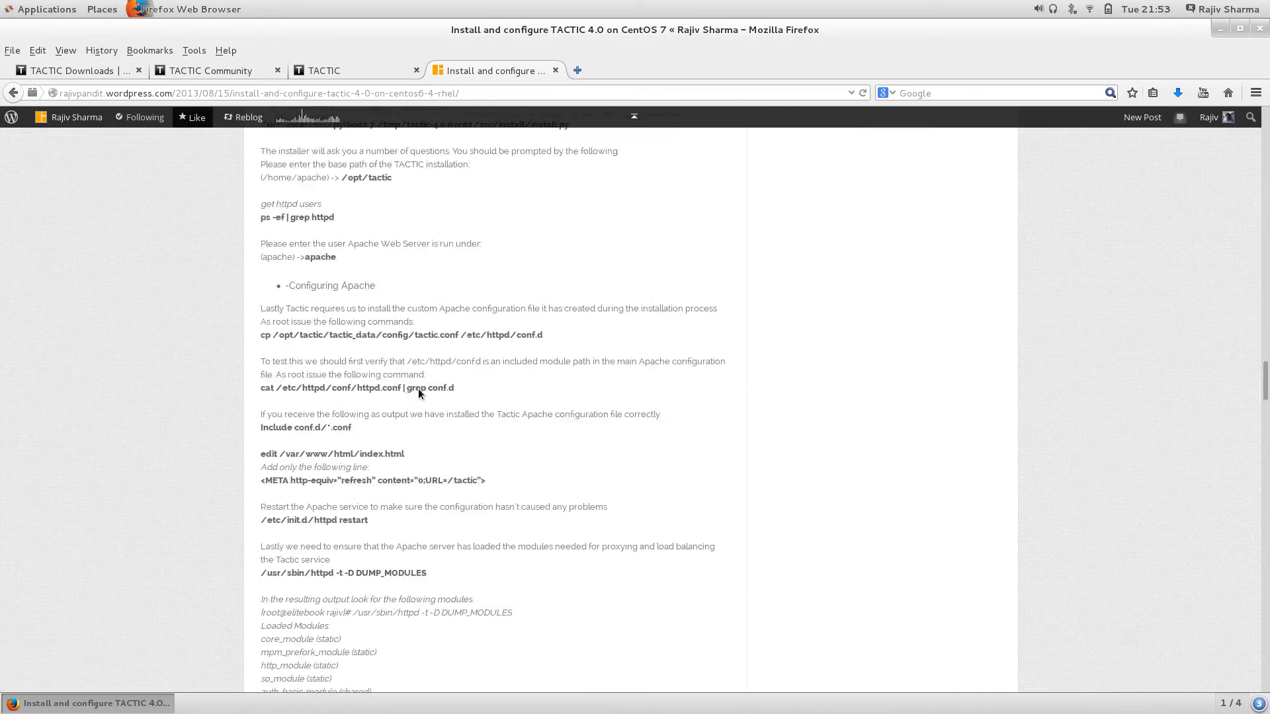
scroll(418, 387, "down", 18)
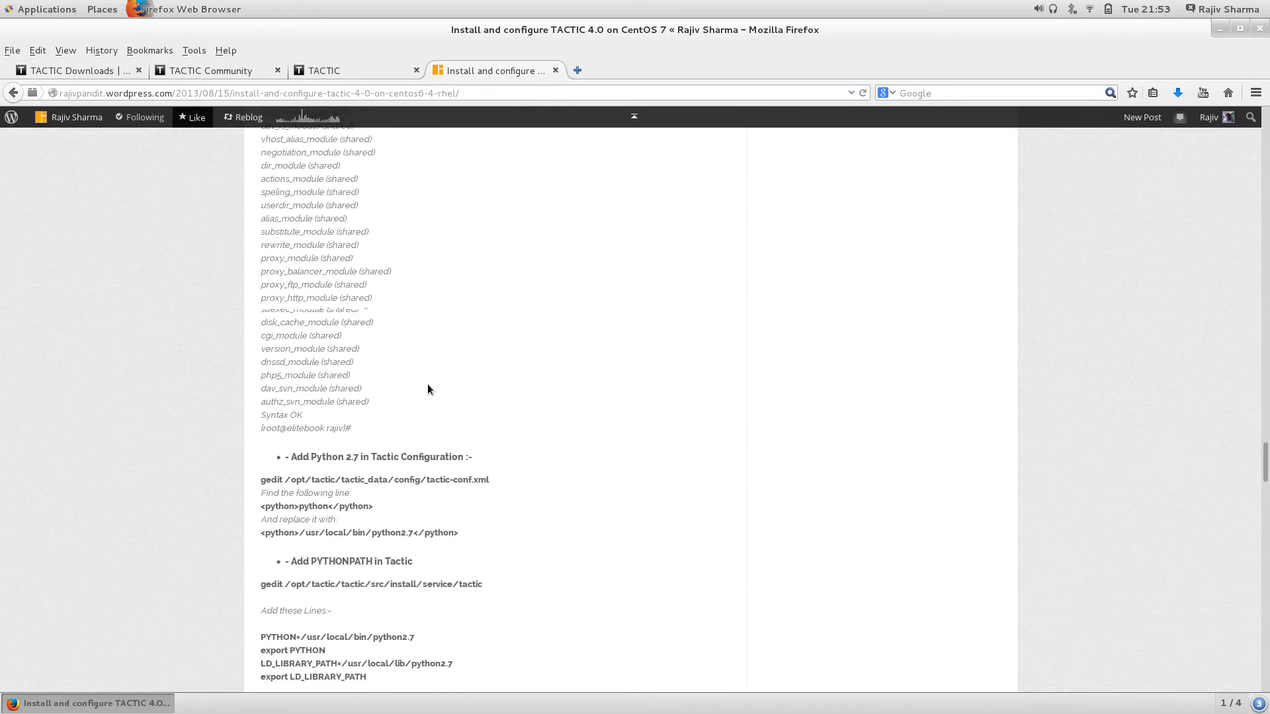
scroll(431, 385, "down", 9)
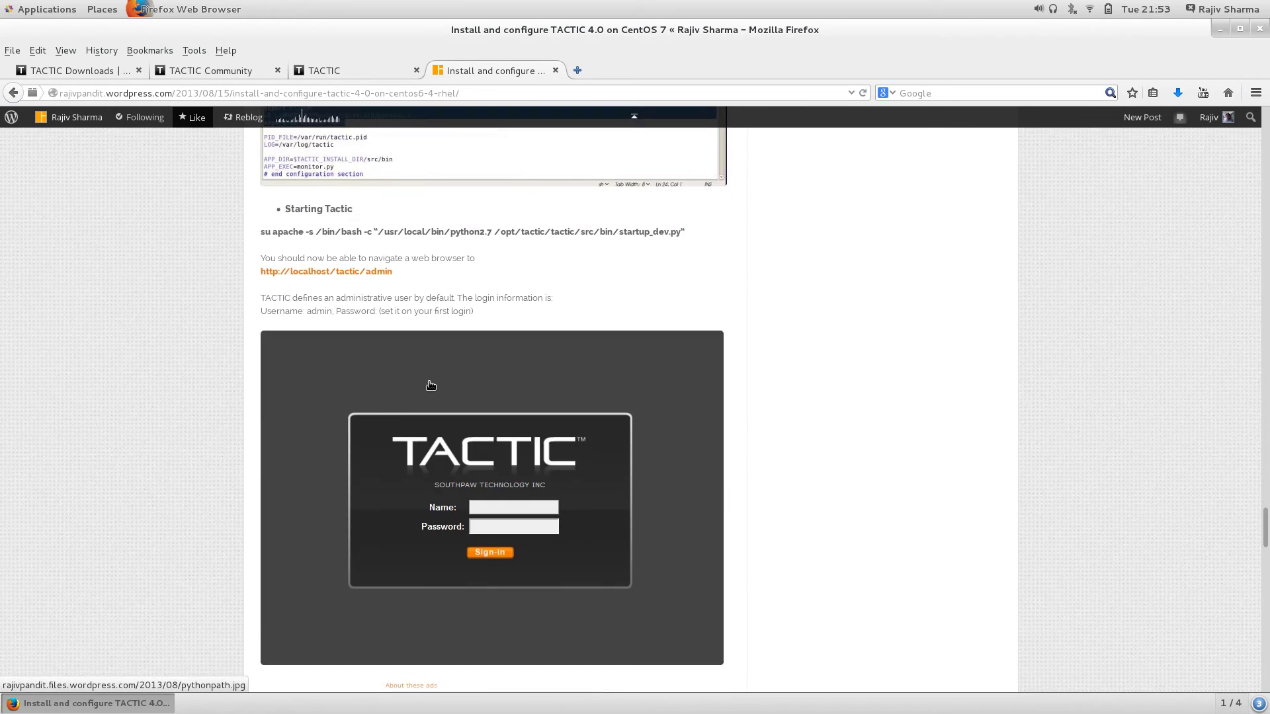
scroll(430, 385, "up", 8)
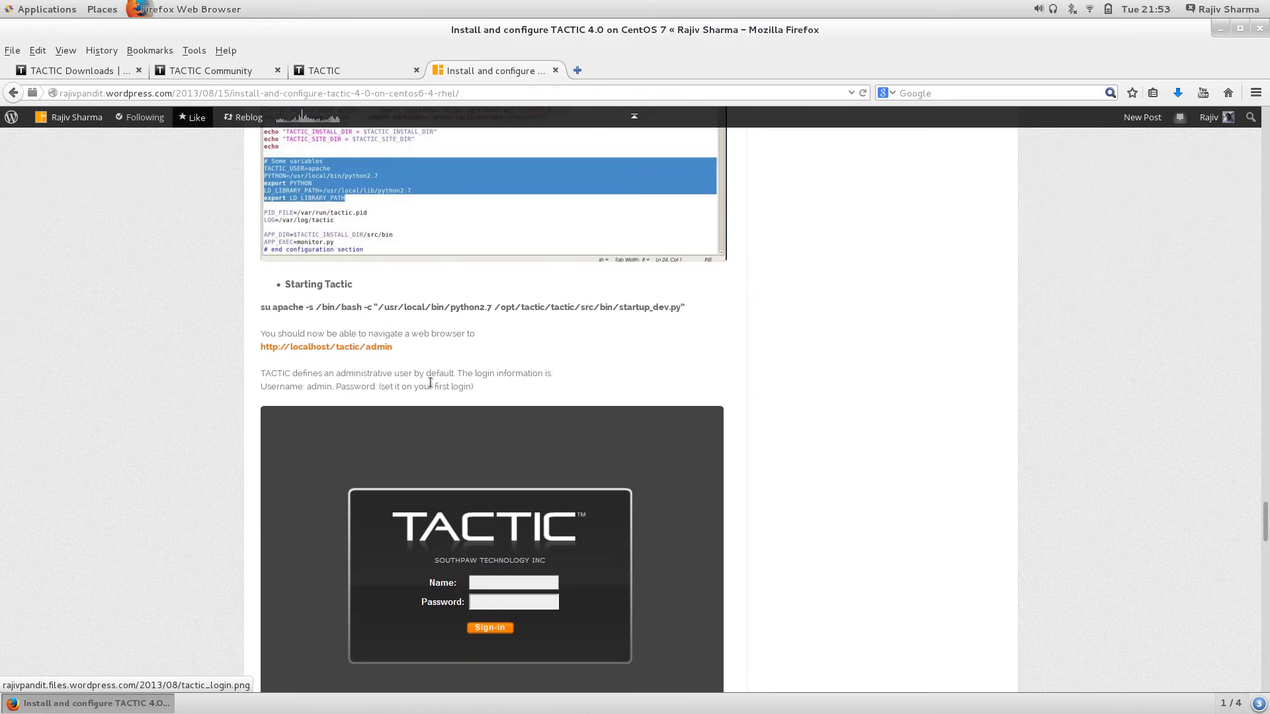
scroll(424, 387, "up", 3)
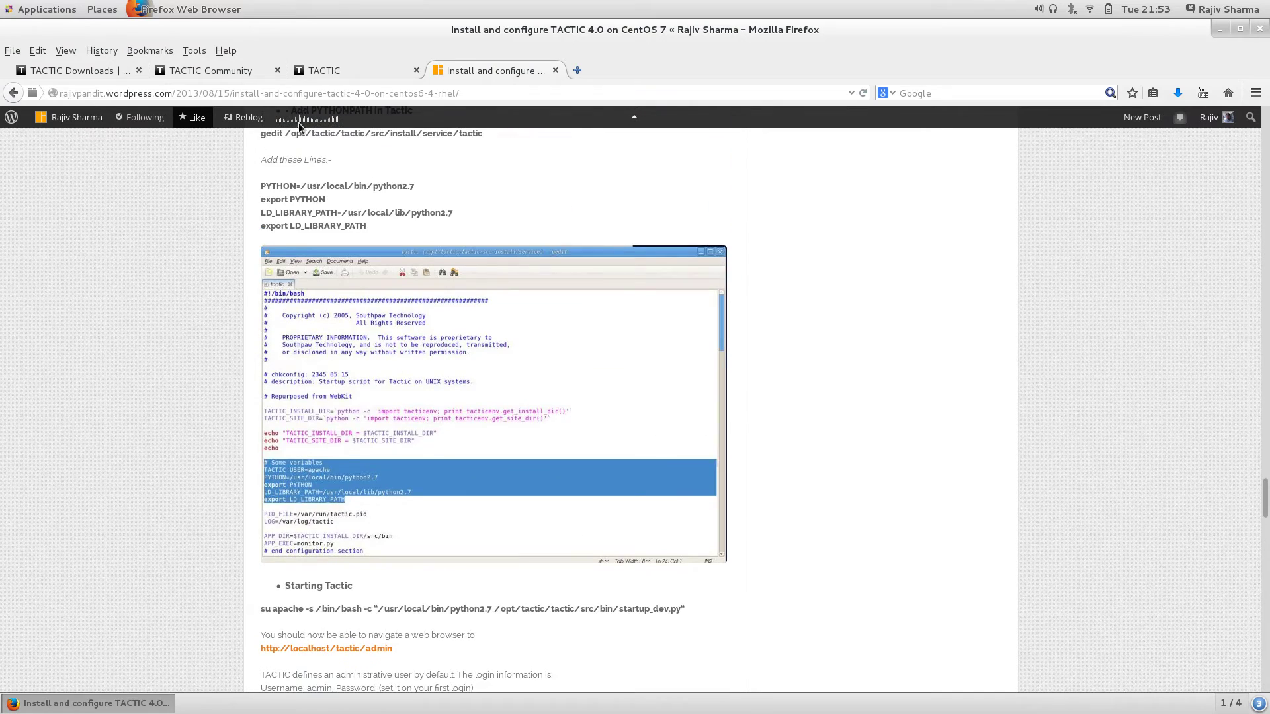
Step: Highlight the Enterprise heading on the Downloads tab, then return to the article near its top
left_click(160, 63)
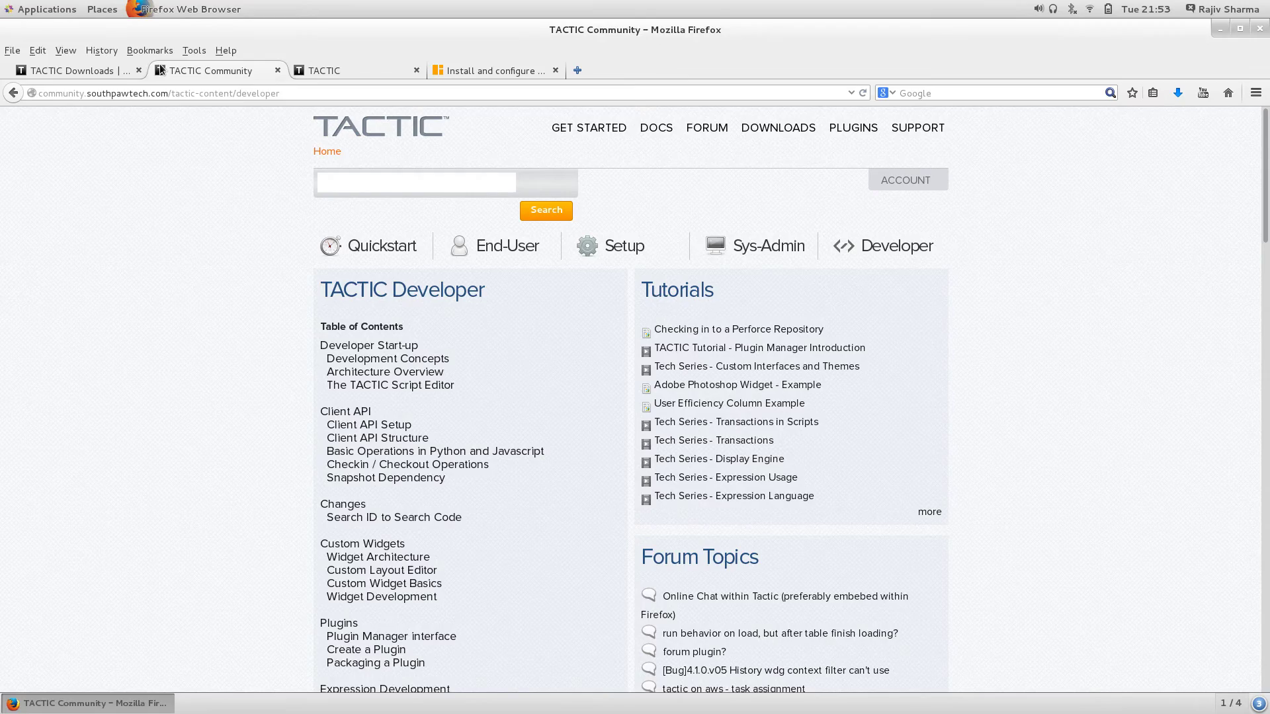
left_click(84, 67)
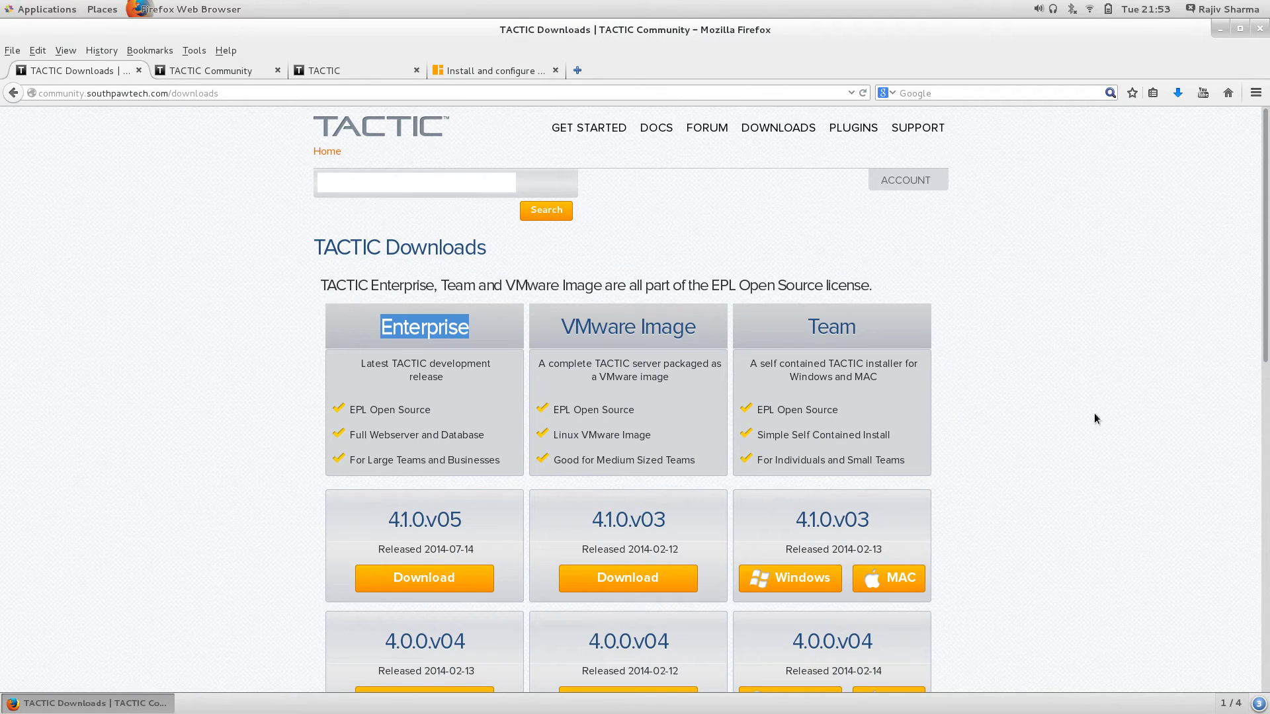
left_click(1084, 413)
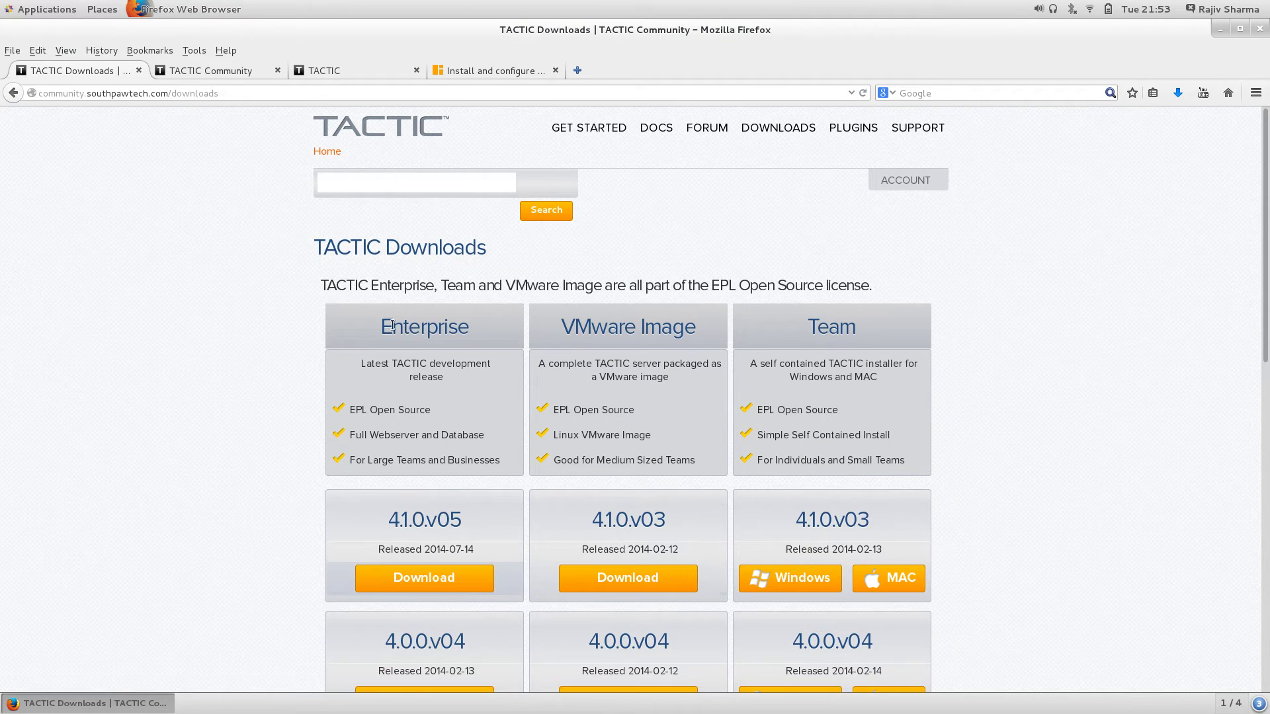
left_click_drag(384, 324, 490, 329)
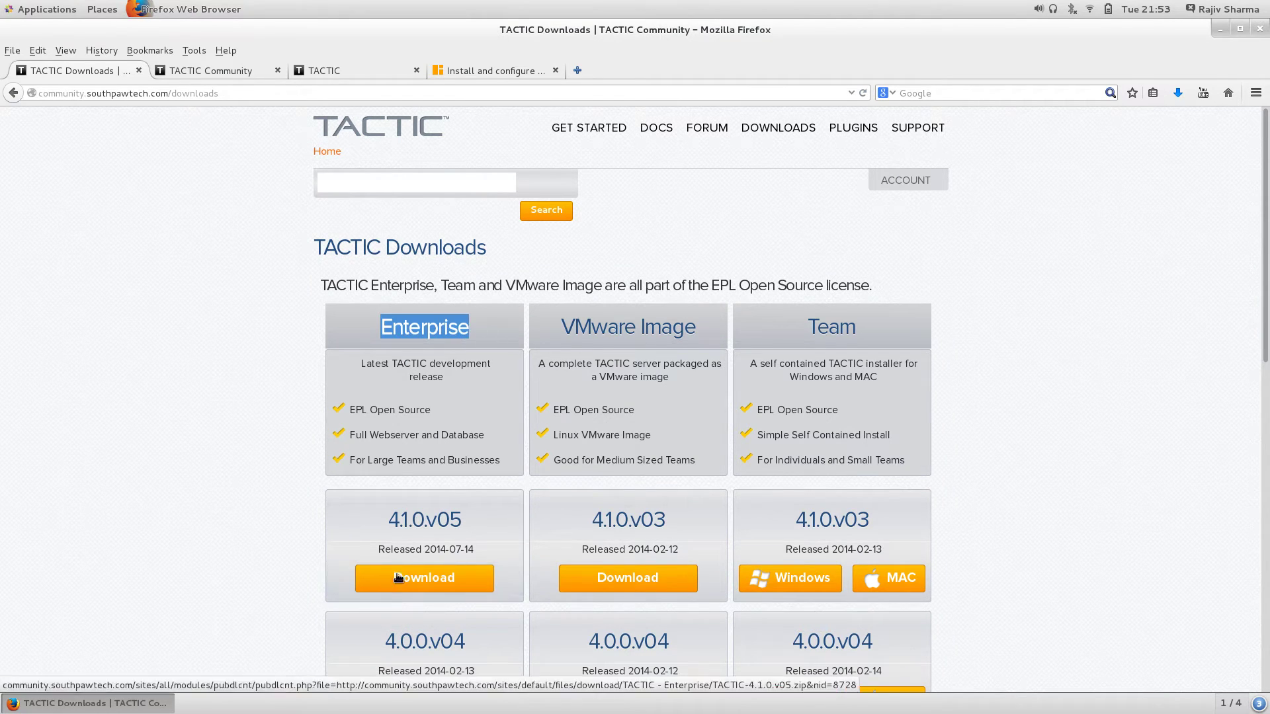
left_click(461, 75)
scroll(473, 164, "up", 20)
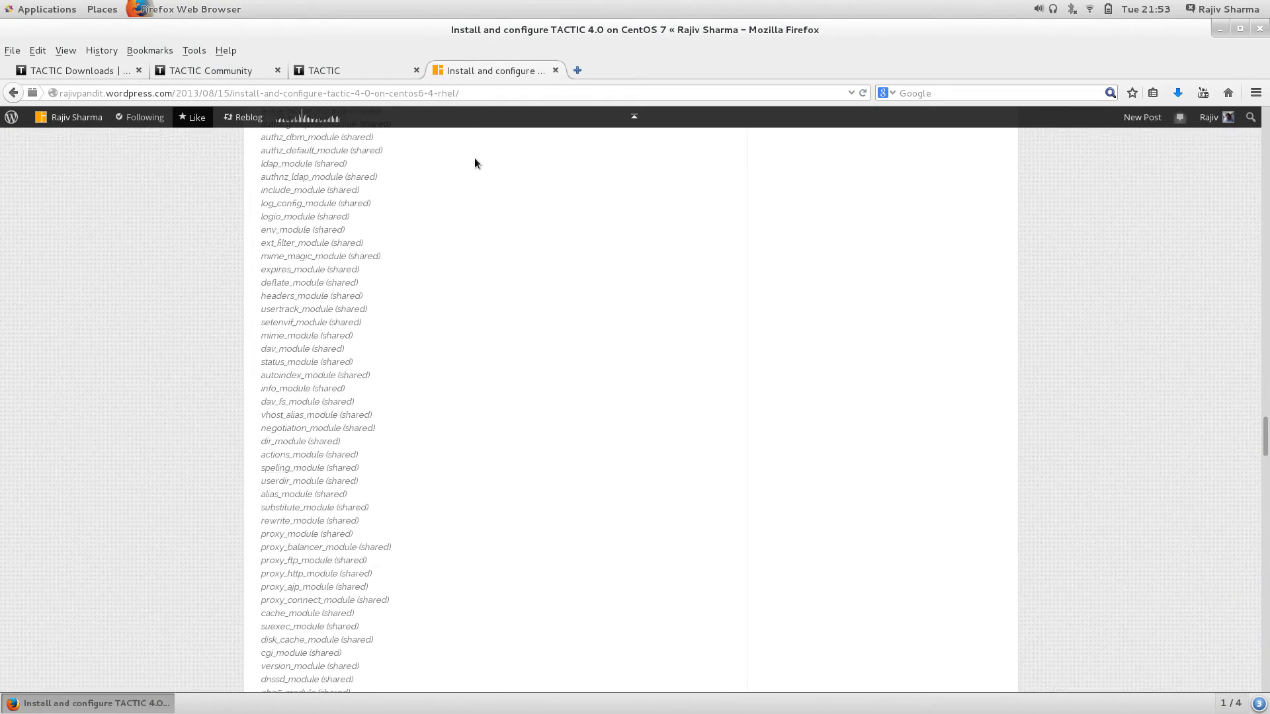
Step: On the Downloads tab, highlight the VMware Image heading and scroll to the license and GitHub sections
scroll(476, 159, "up", 6)
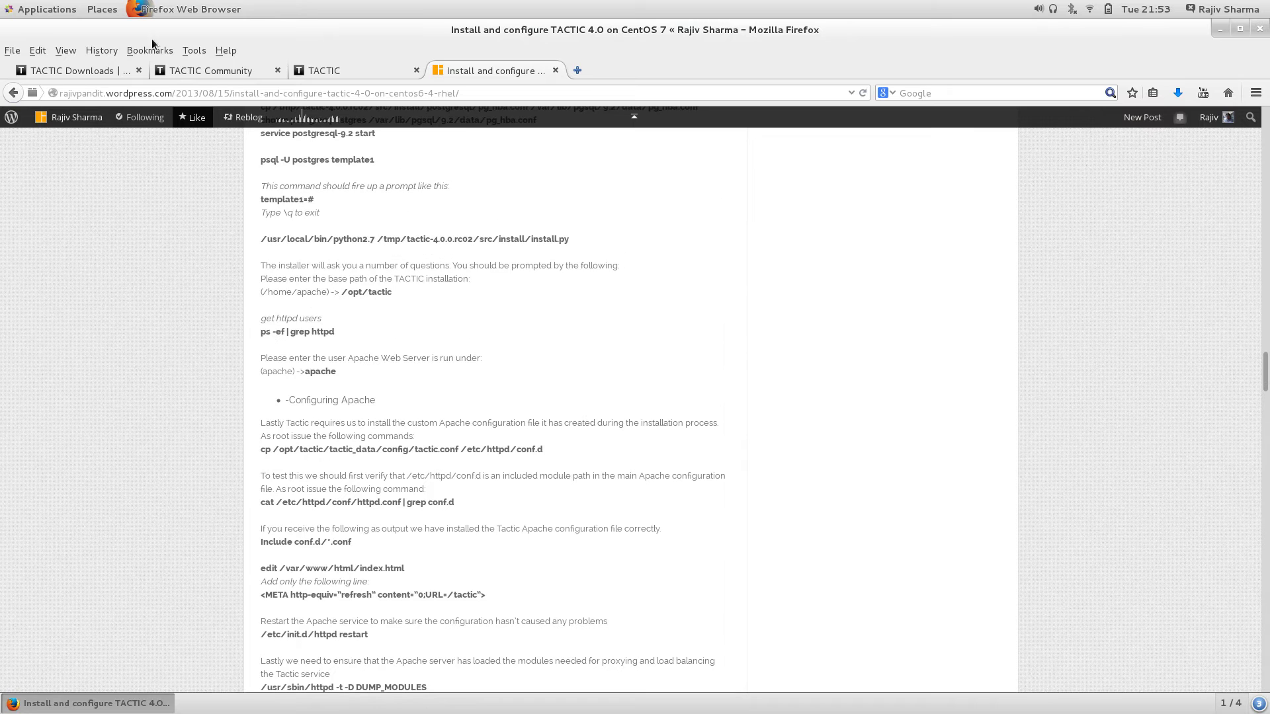
left_click(71, 72)
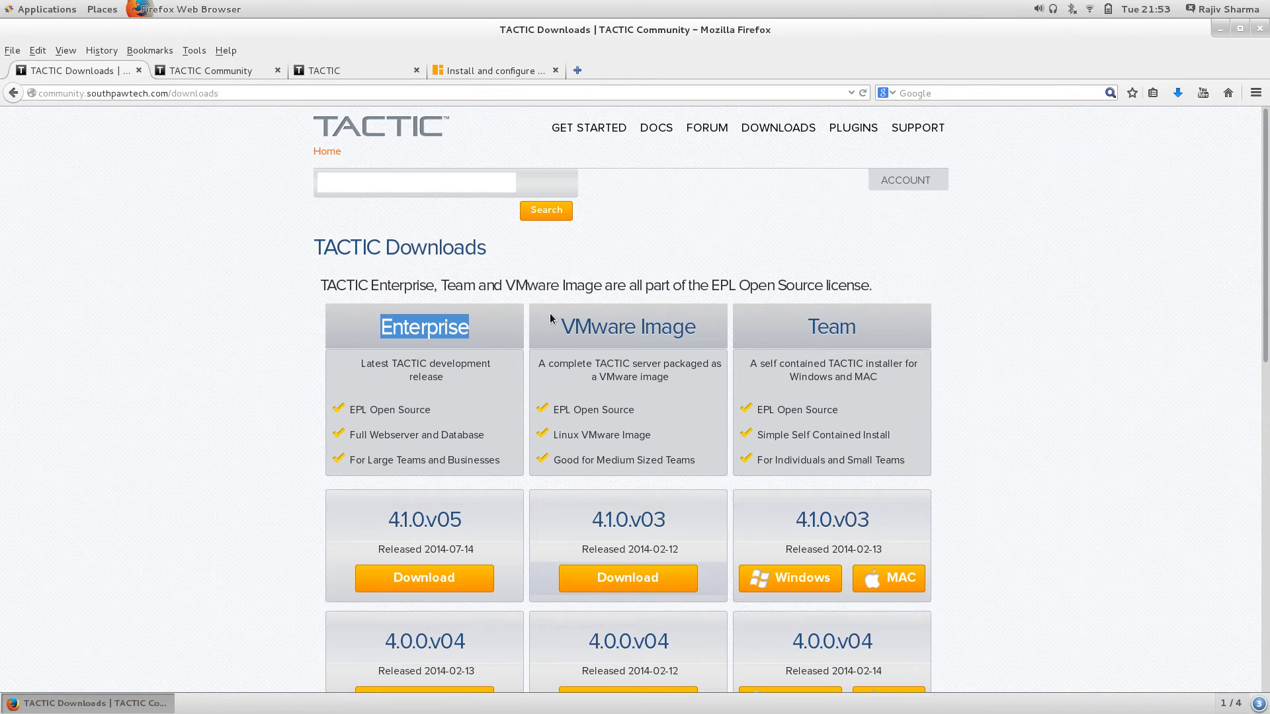
left_click_drag(562, 324, 685, 322)
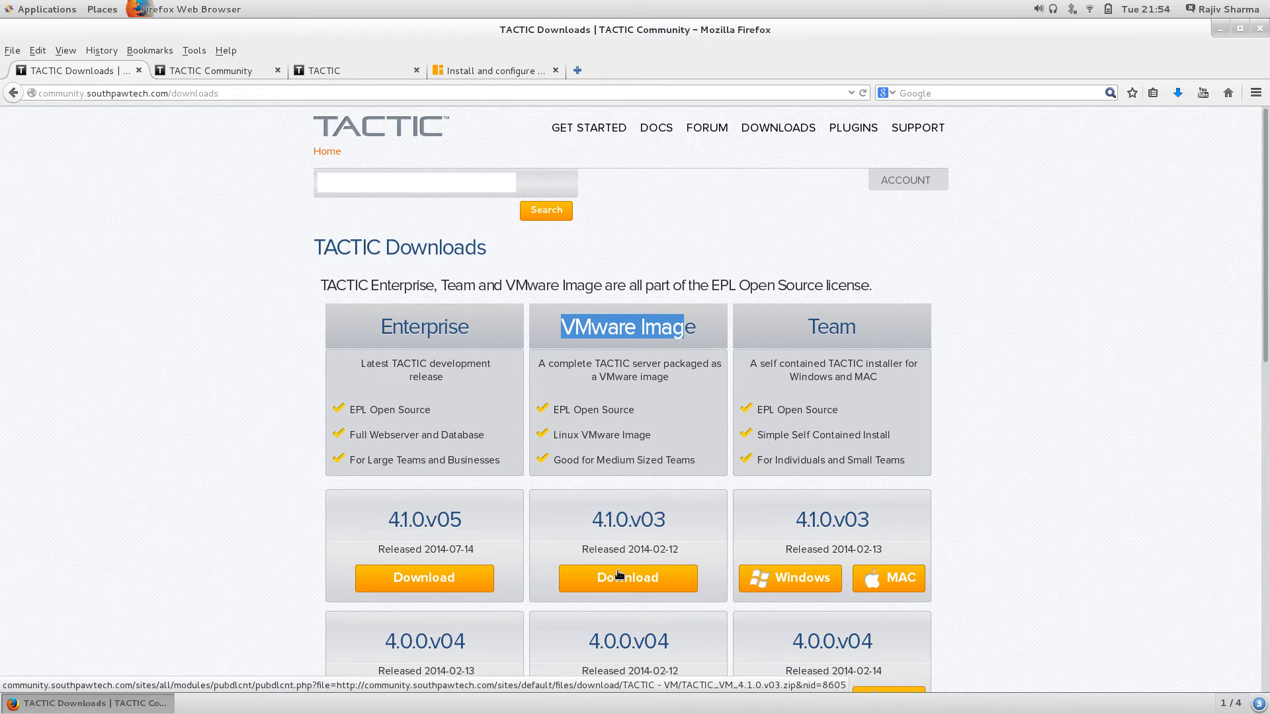
scroll(612, 503, "down", 3)
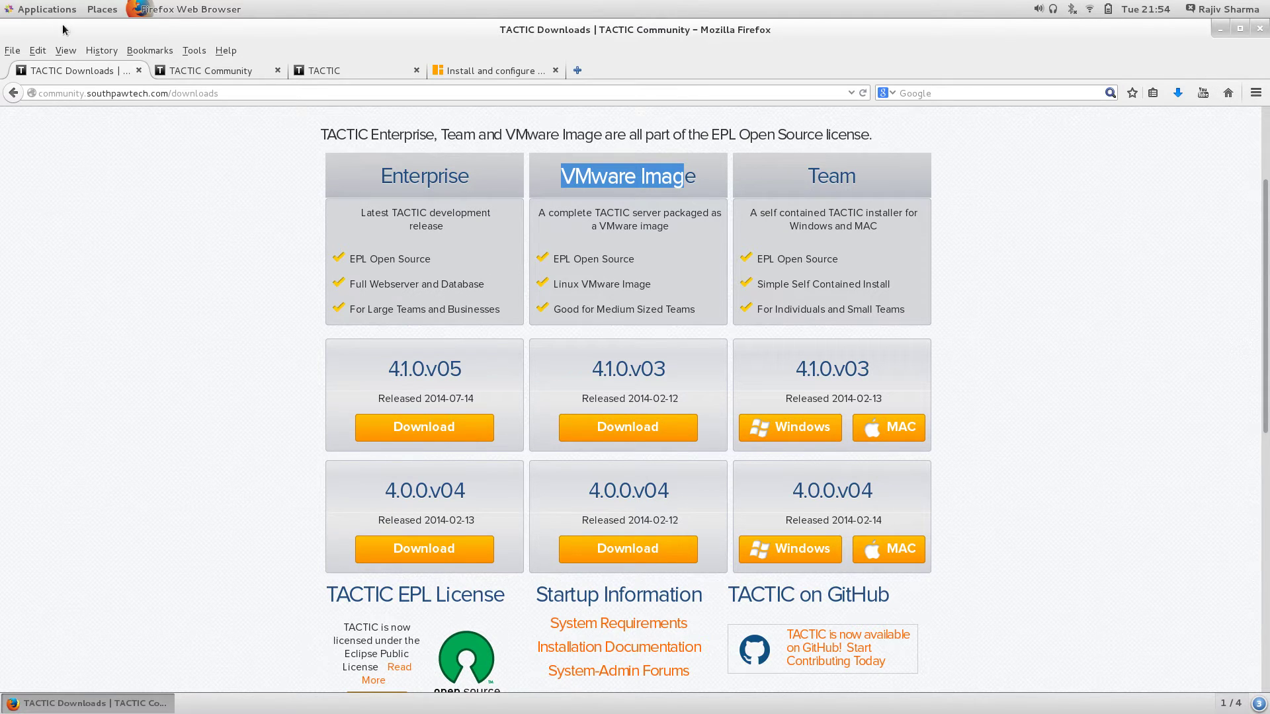
Step: Launch Konsole from the Favorites category of the Applications menu
left_click(46, 11)
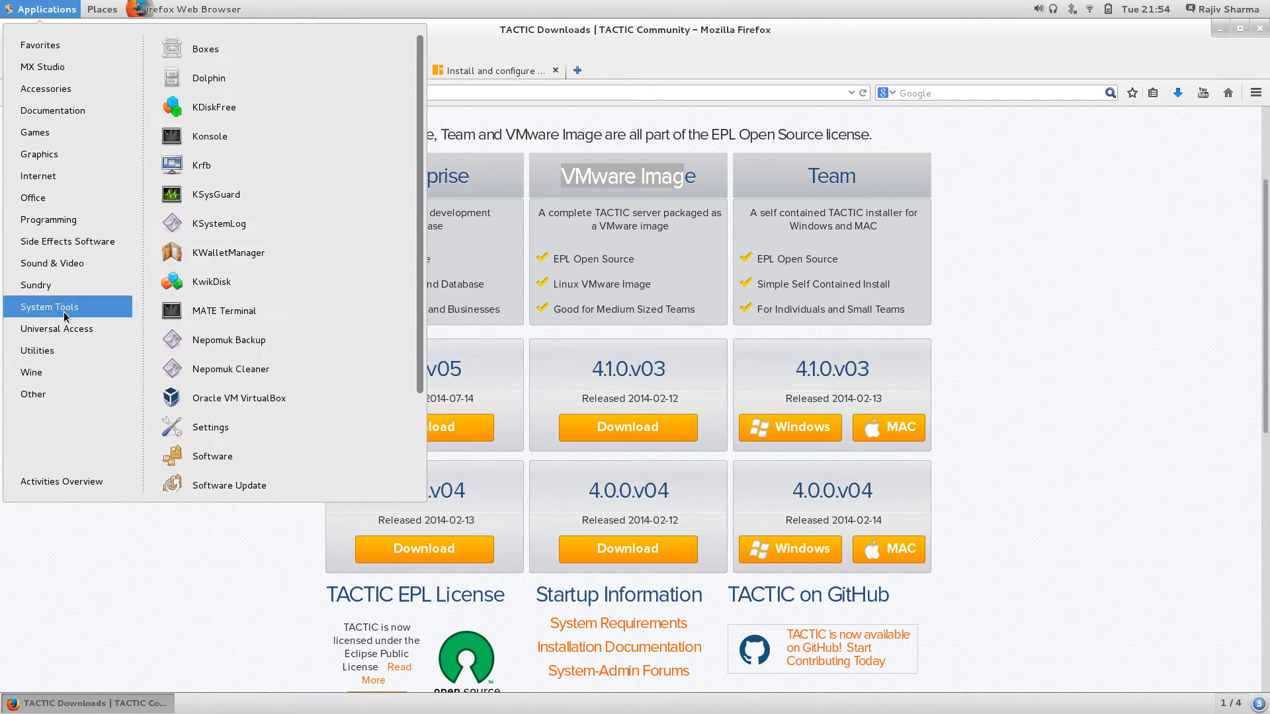
mouse_move(49, 307)
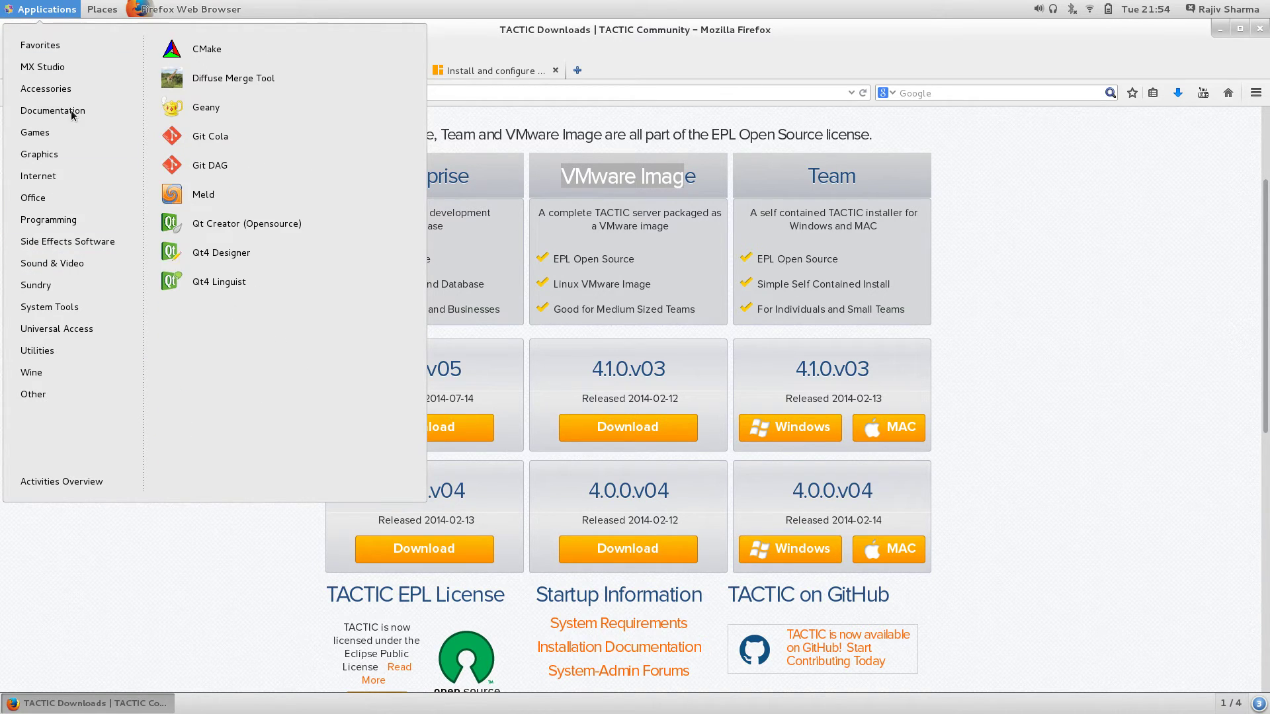
mouse_move(65, 100)
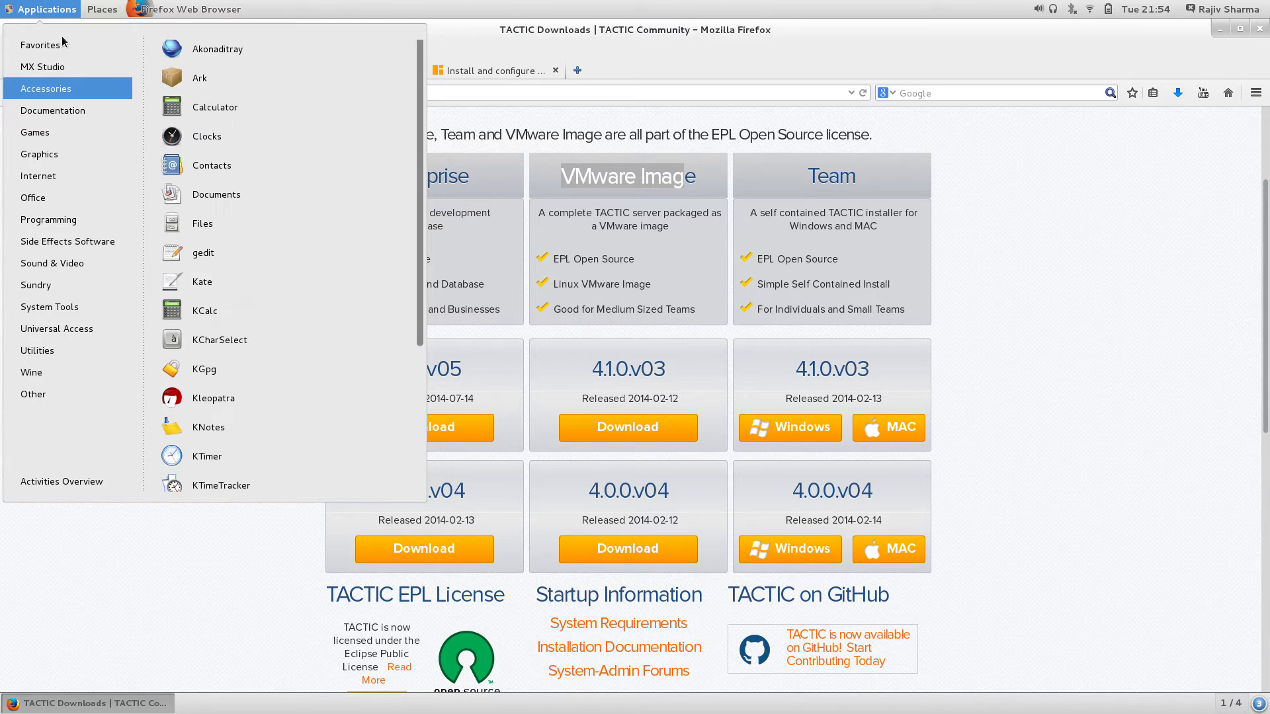
mouse_move(58, 47)
left_click(232, 249)
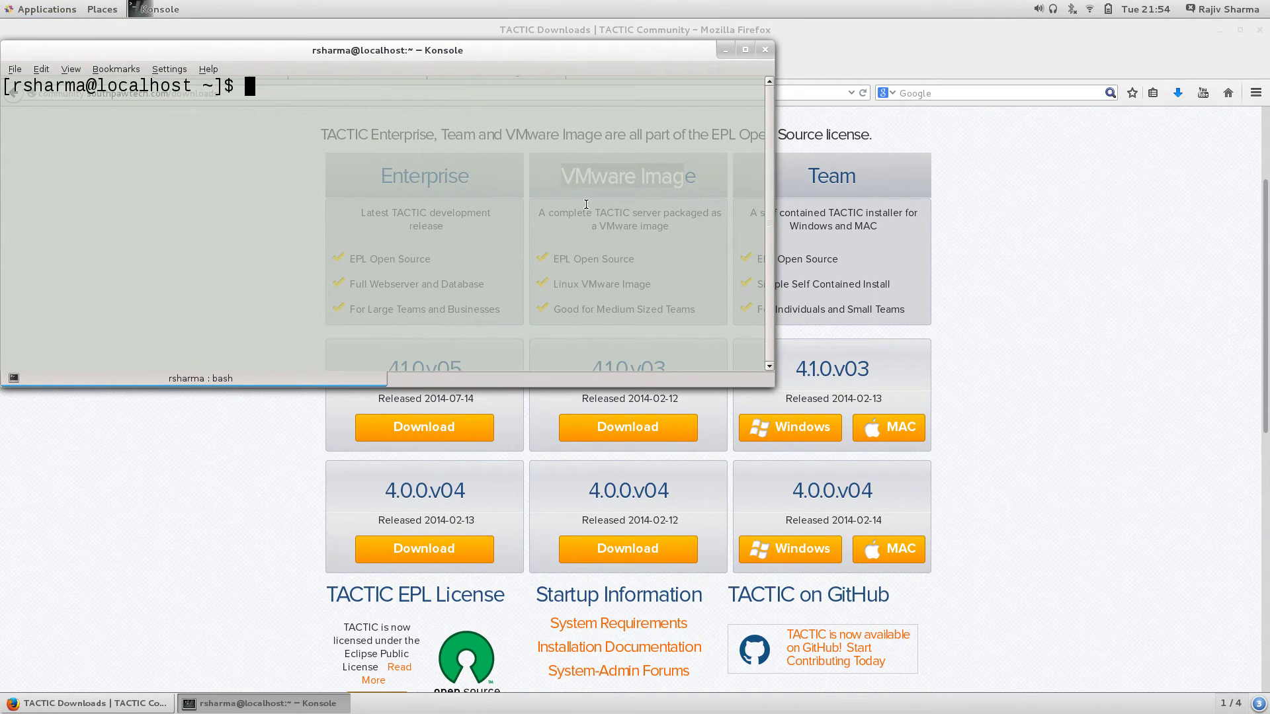
Step: Become root with su and run 'yum install VitualBox'
type("su")
key("Return")
key("Return")
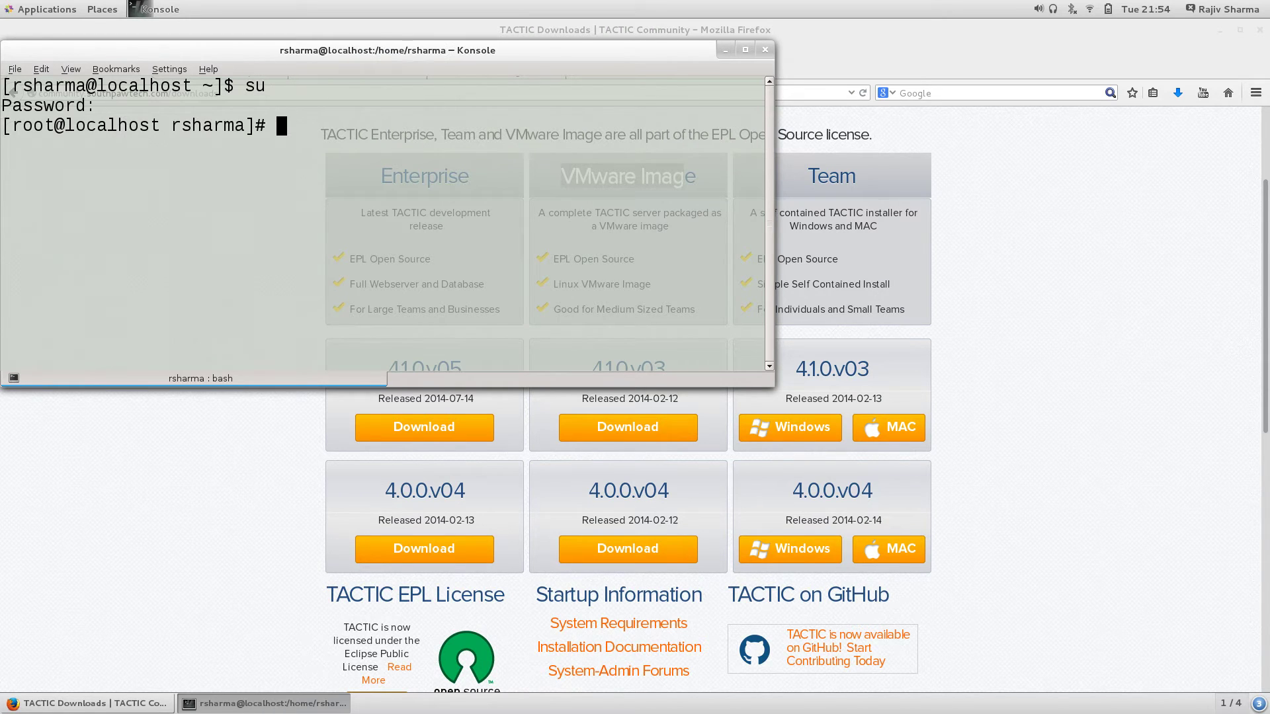
type("yum install Vi")
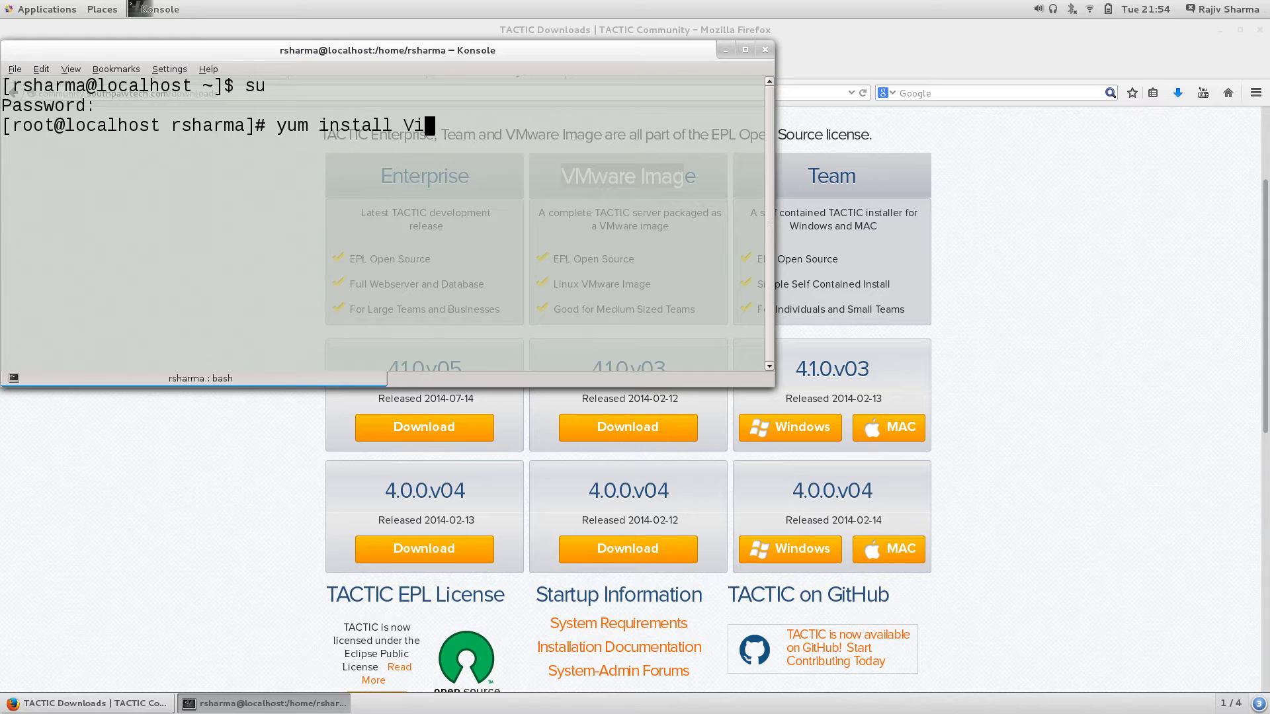
type("tualBox")
key("Return")
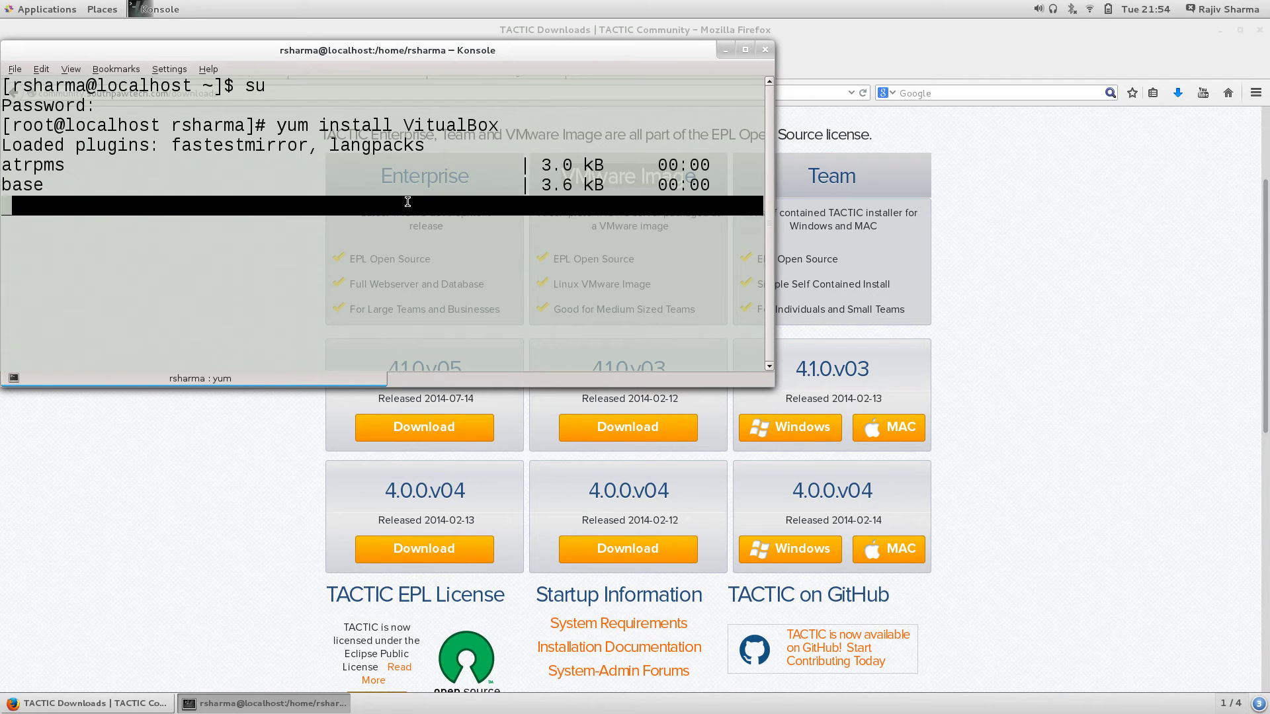
Step: Minimize Firefox and move the terminal window to the right side of the screen
left_click(1104, 447)
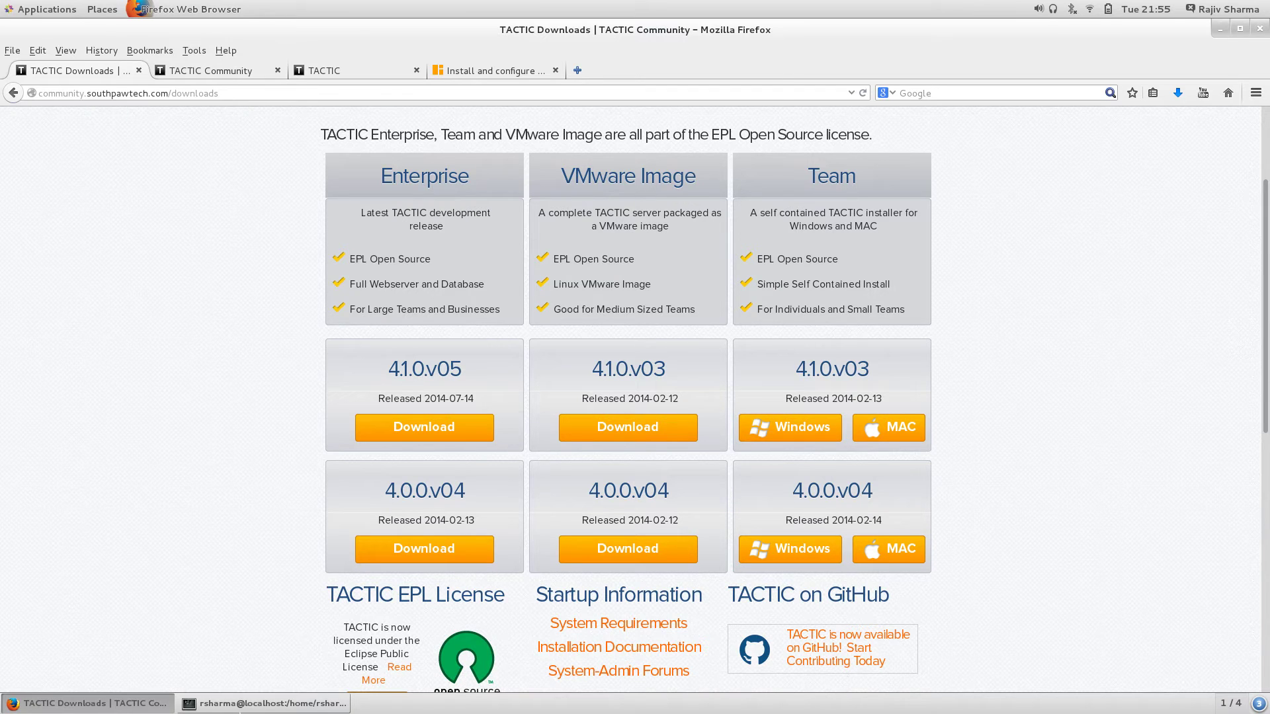
left_click(234, 705)
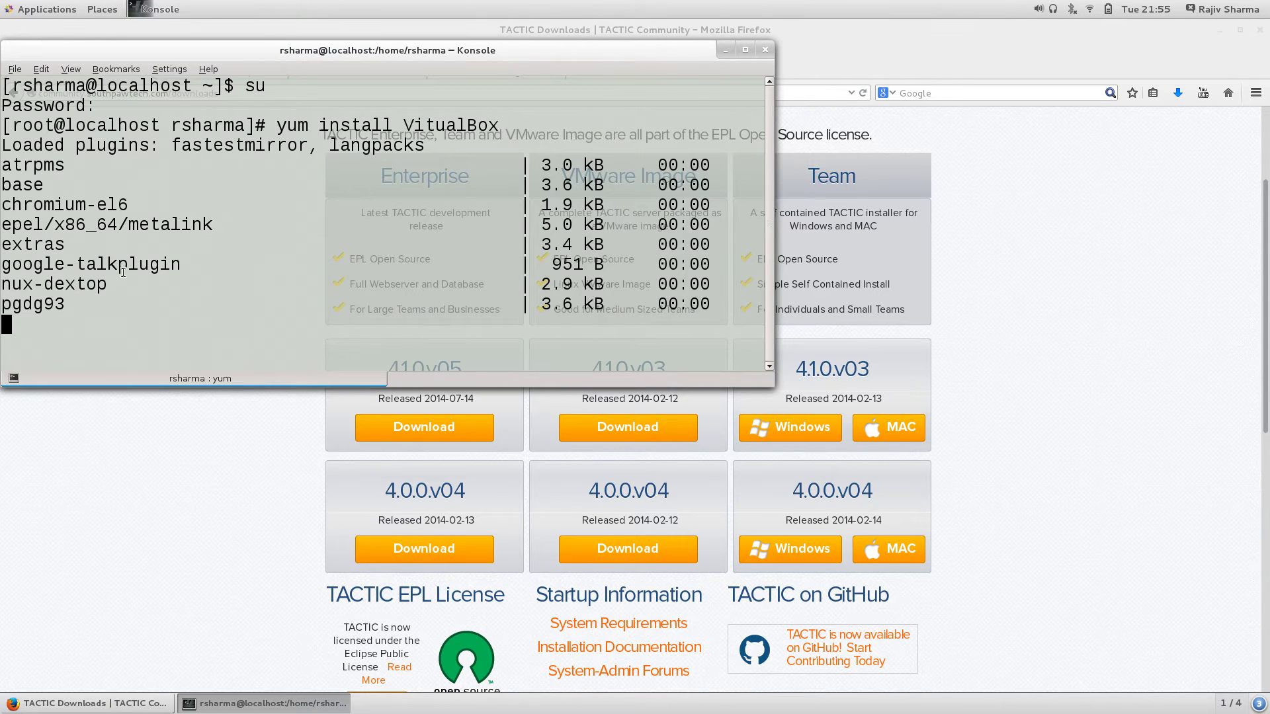
left_click(1218, 27)
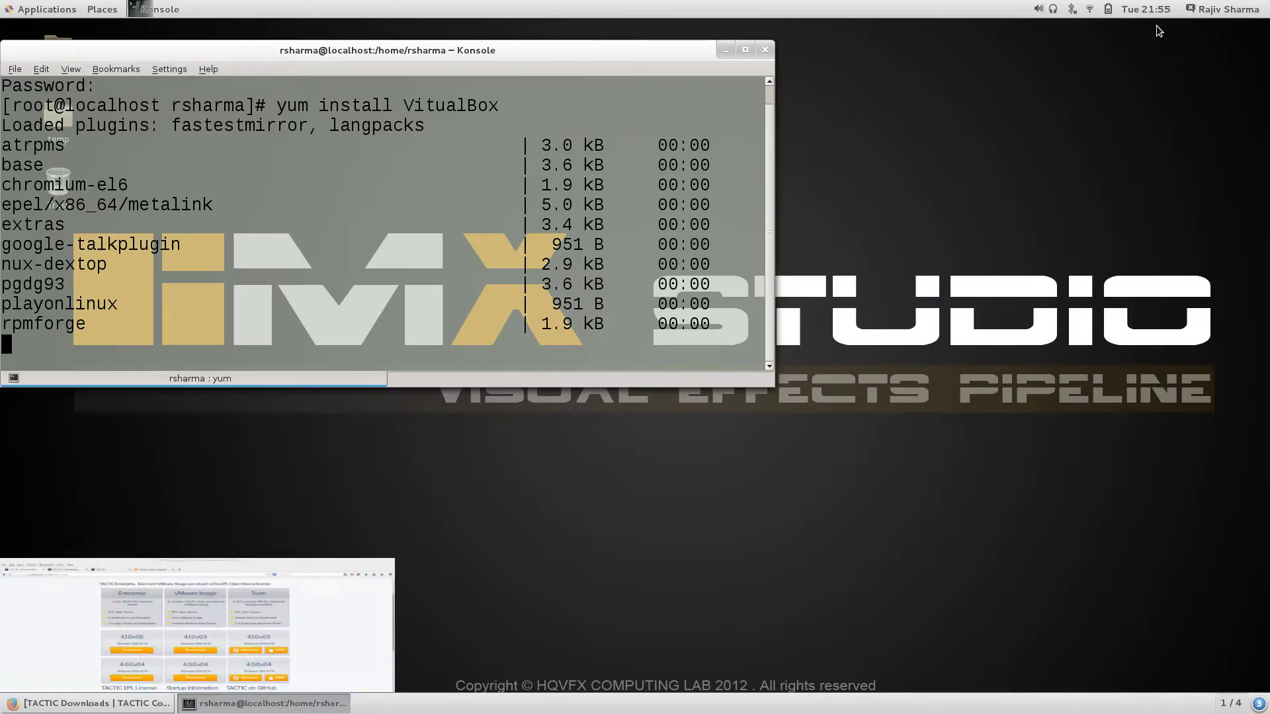
left_click_drag(503, 52, 933, 97)
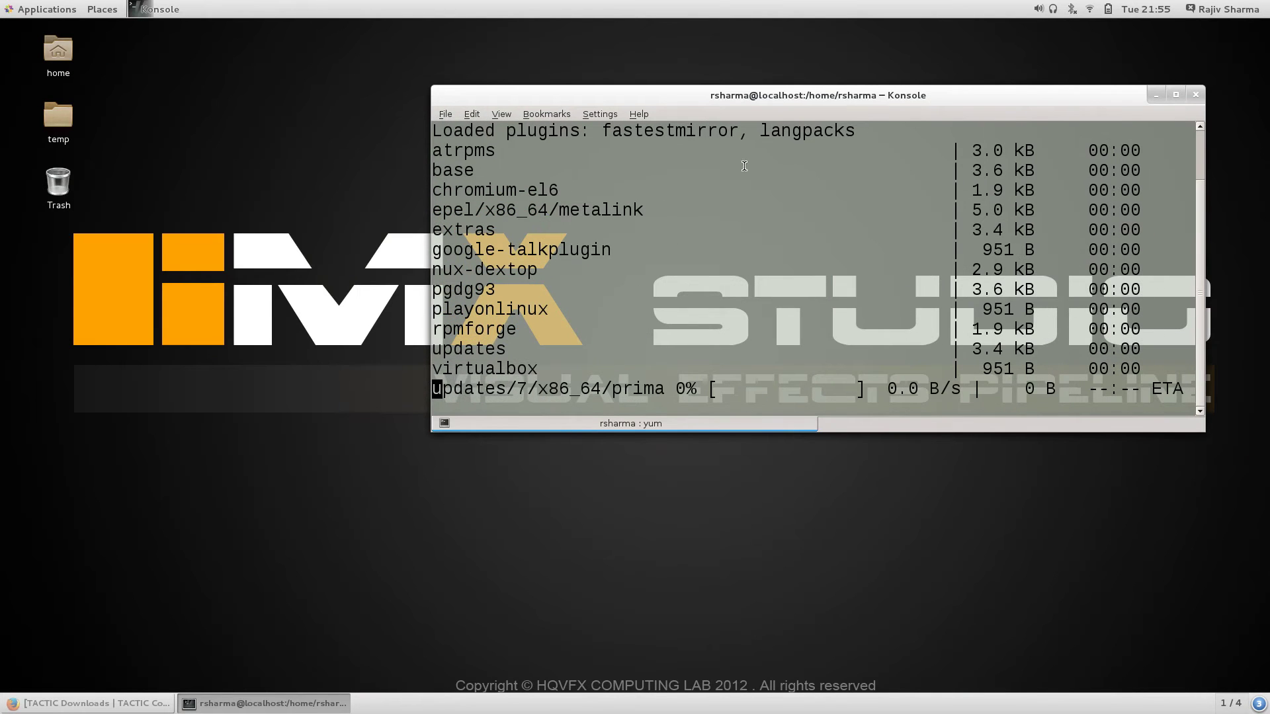
Step: Select the word virtualbox in the yum output, clear it, and minimize the terminal
double_click(492, 369)
left_click(490, 367)
double_click(490, 367)
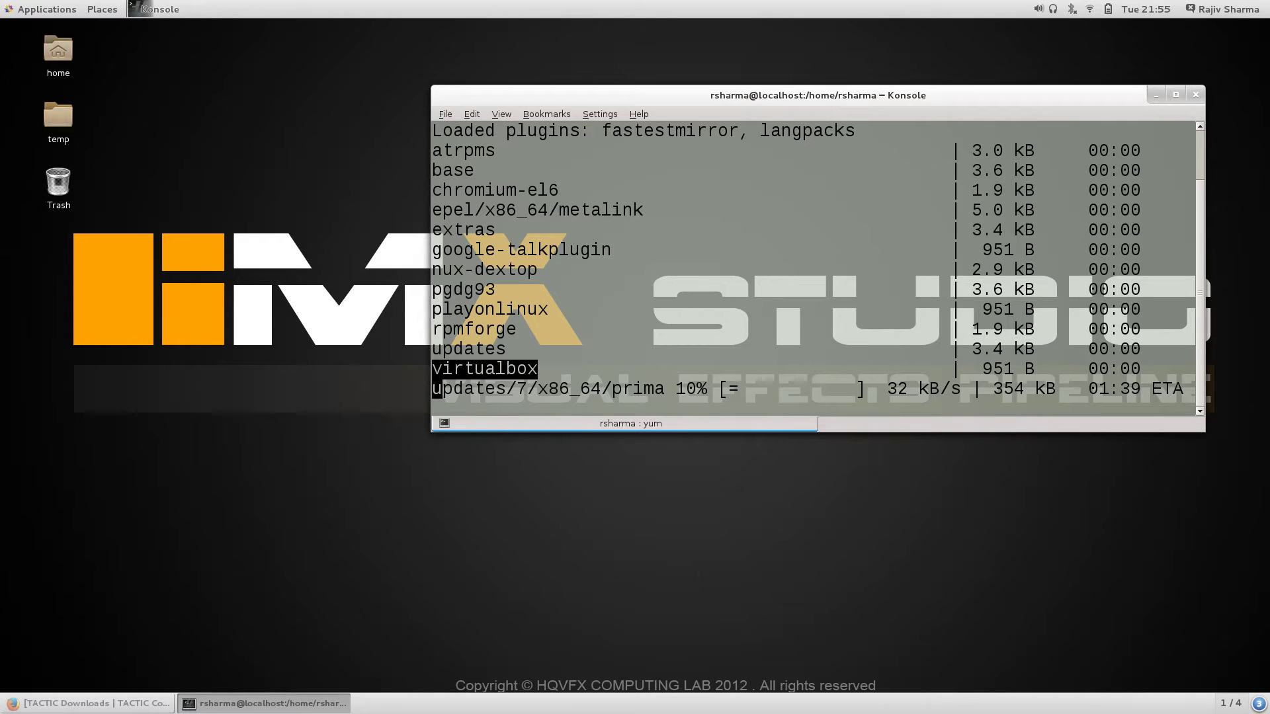
left_click(574, 345)
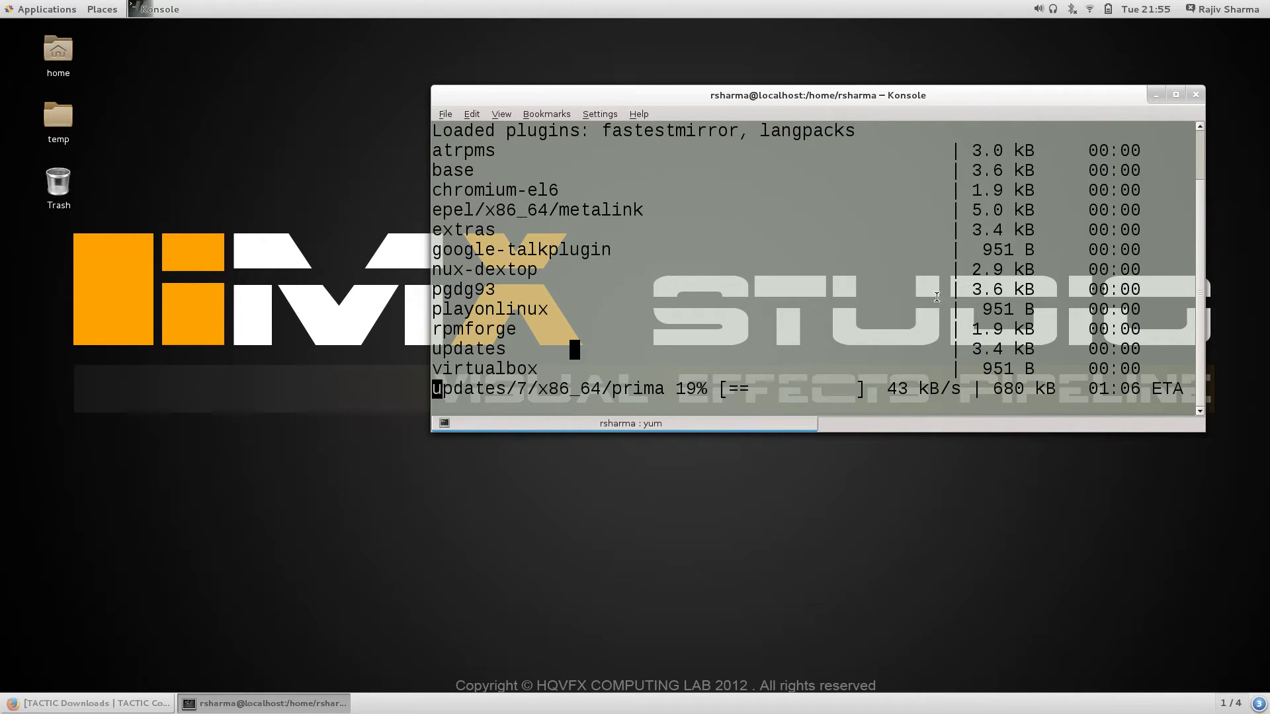
left_click(1153, 97)
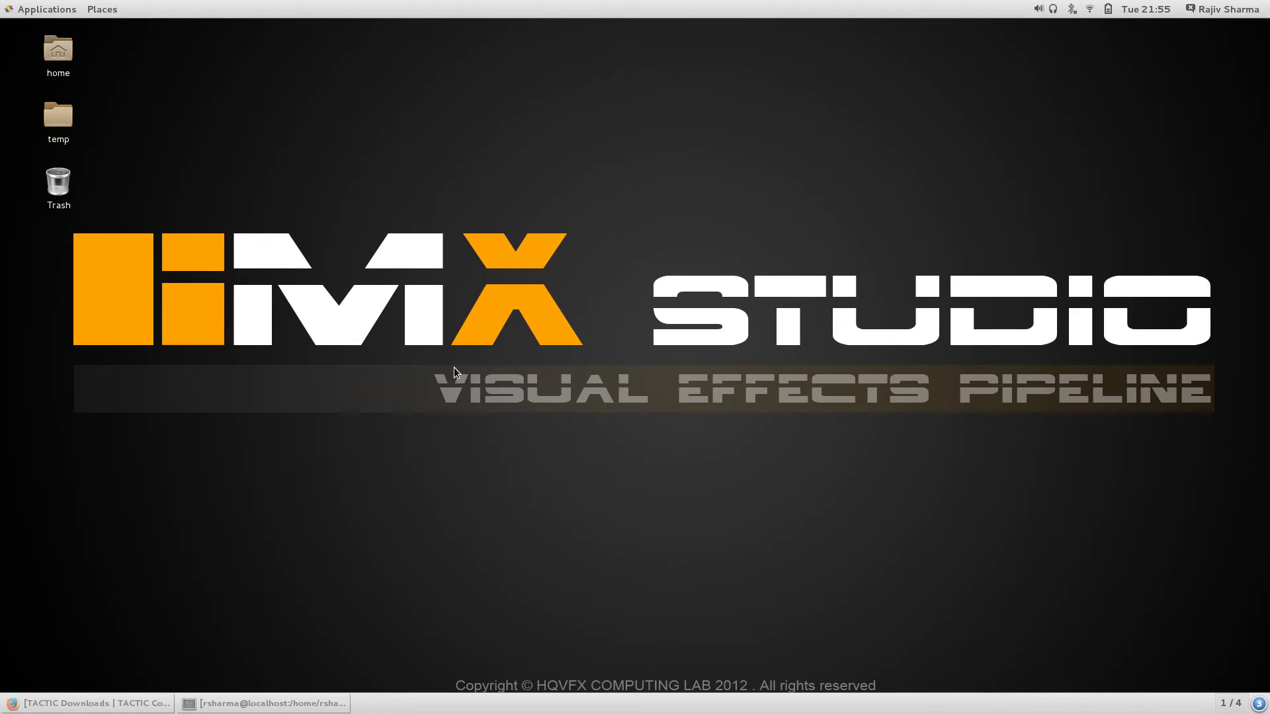
Step: Launch Oracle VM VirtualBox from System Tools and begin a New virtual machine
left_click(50, 705)
left_click(49, 705)
left_click(48, 10)
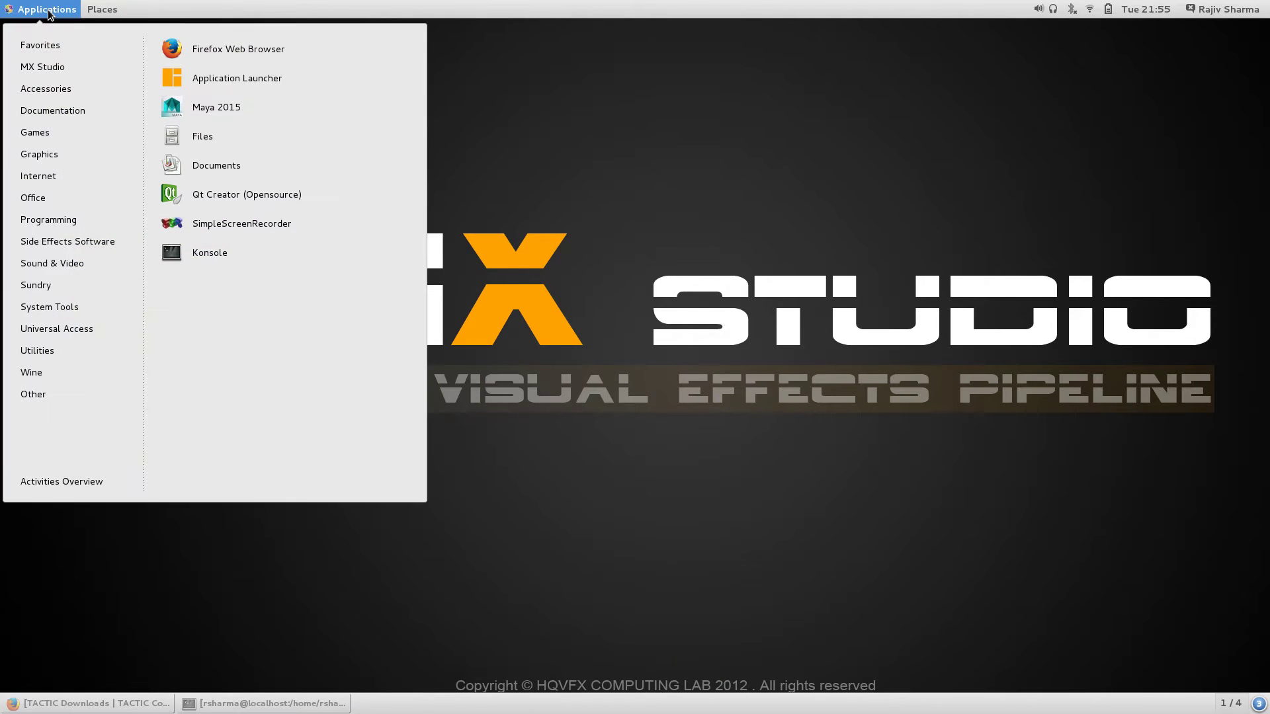
mouse_move(53, 307)
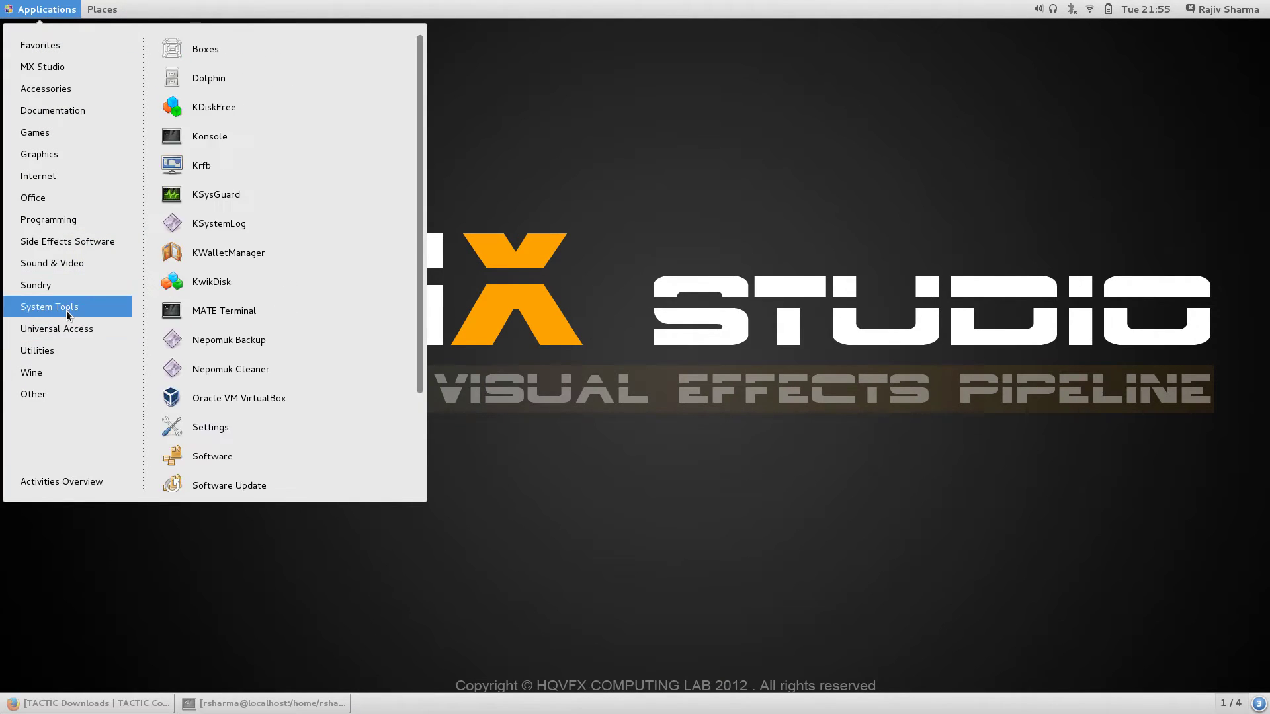
left_click(283, 401)
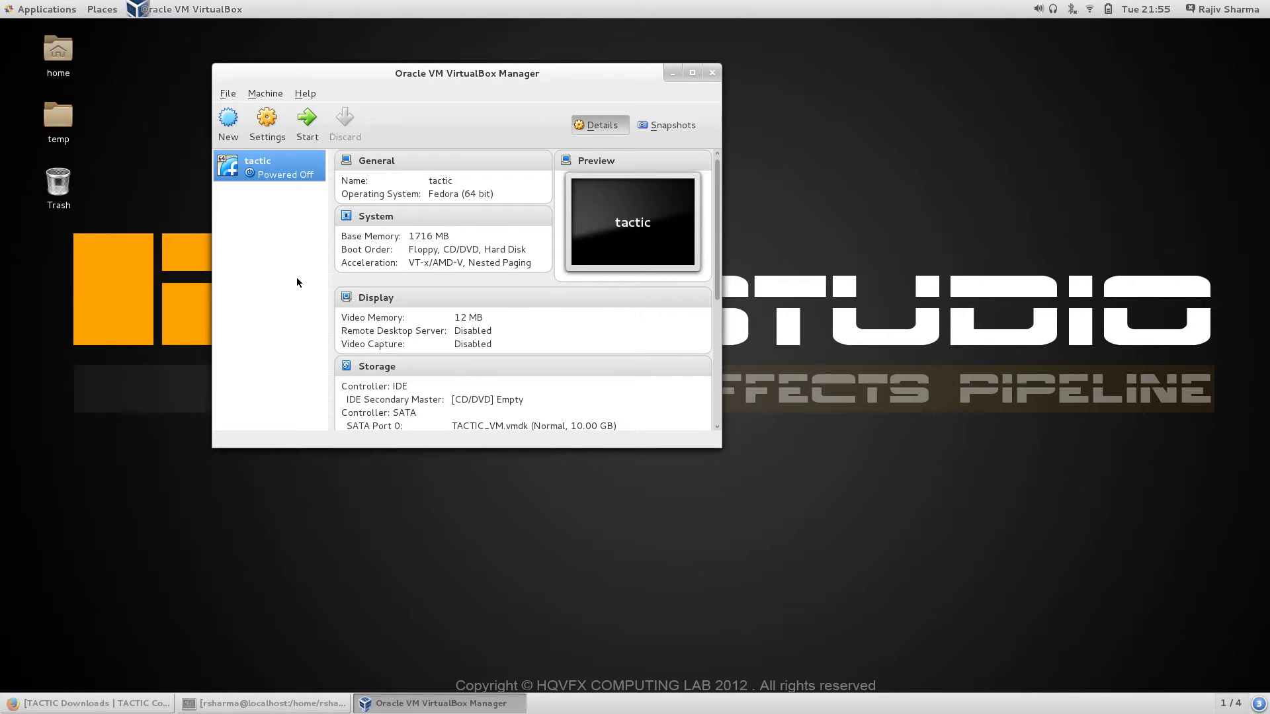
left_click(229, 122)
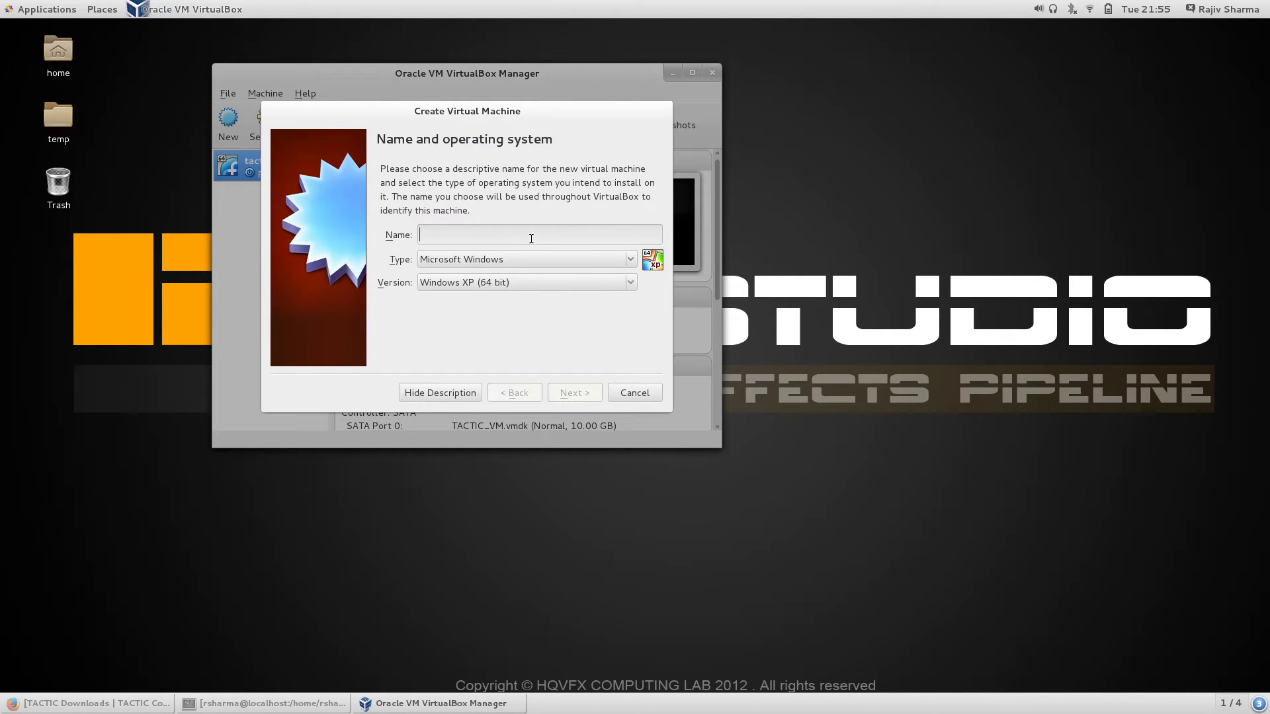
Step: Name the new machine 'tactic2' with type Linux and version Fedora (64 bit)
type("tactic2")
left_click_drag(502, 125, 623, 134)
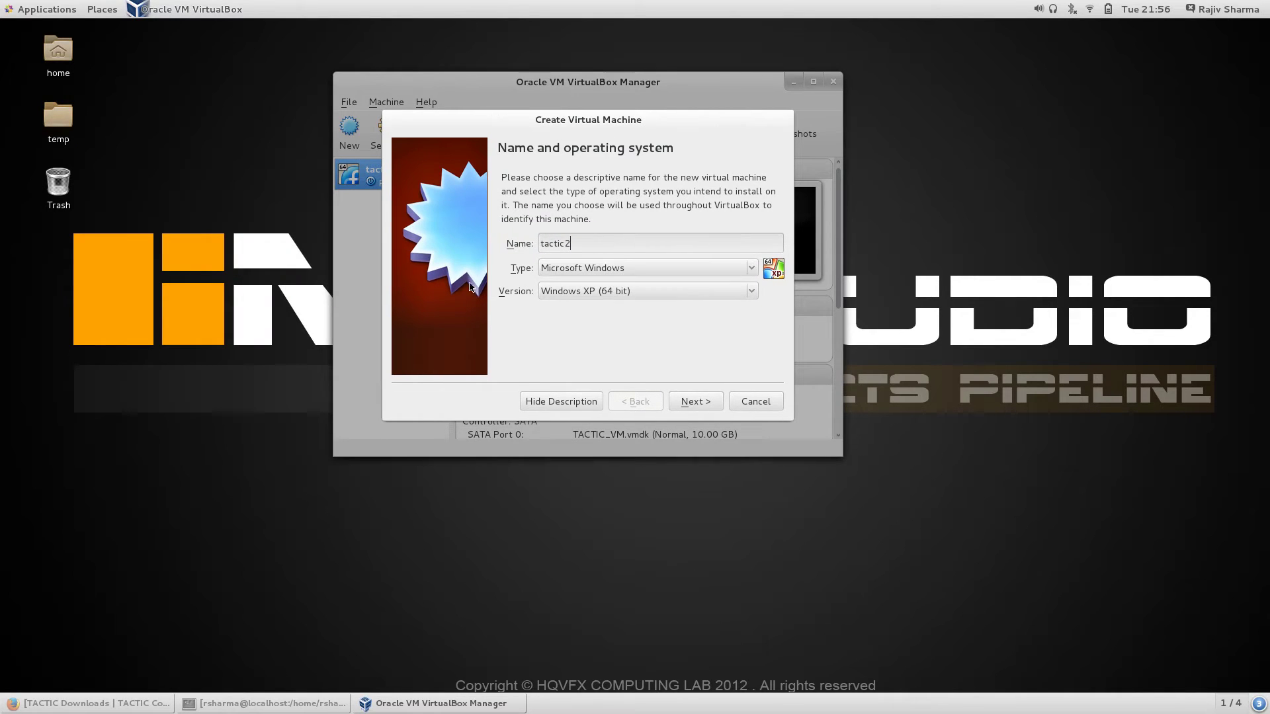
left_click(620, 264)
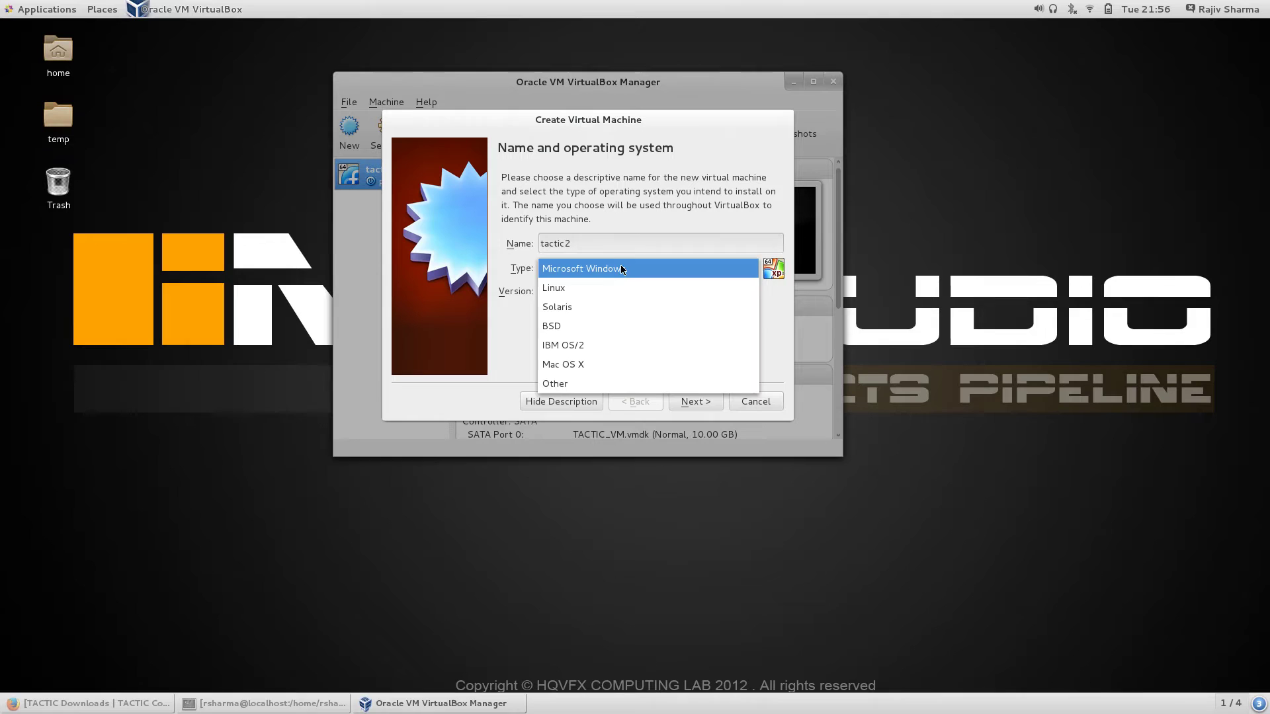
left_click(589, 292)
left_click(639, 293)
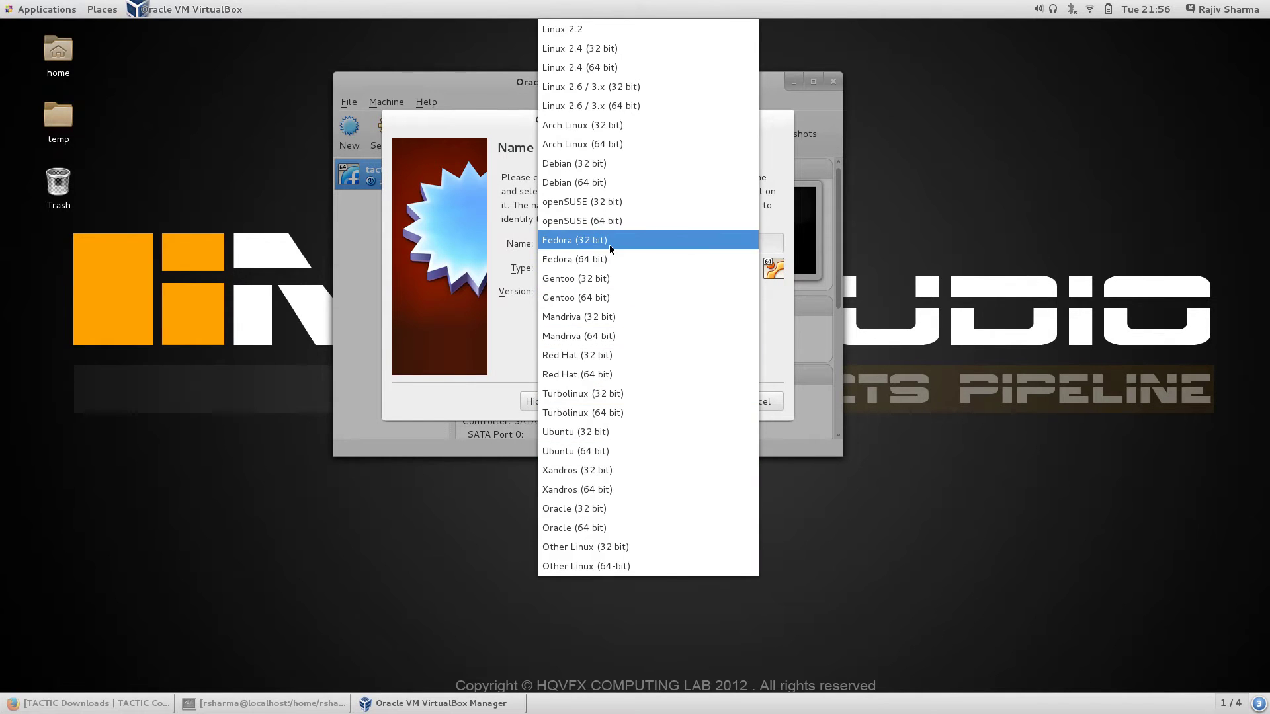
left_click(598, 260)
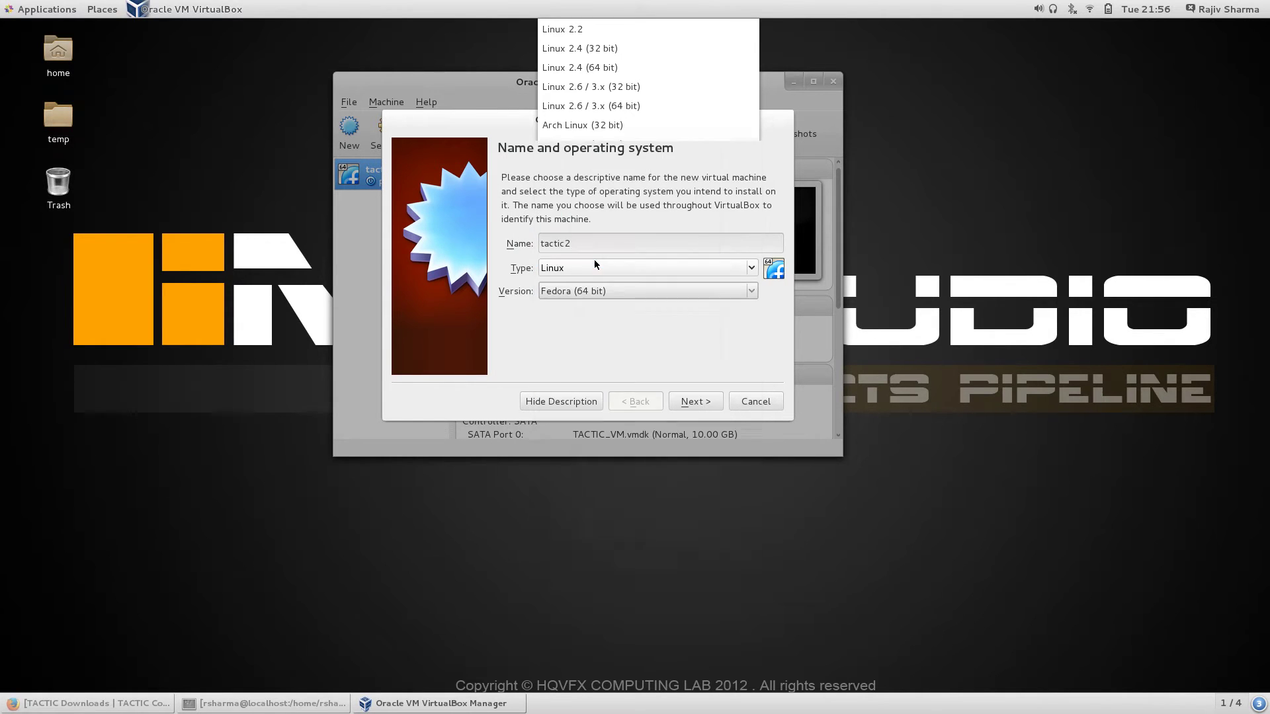
Step: Keep the default memory, choose an existing virtual hard drive, then cancel the wizard
left_click(704, 402)
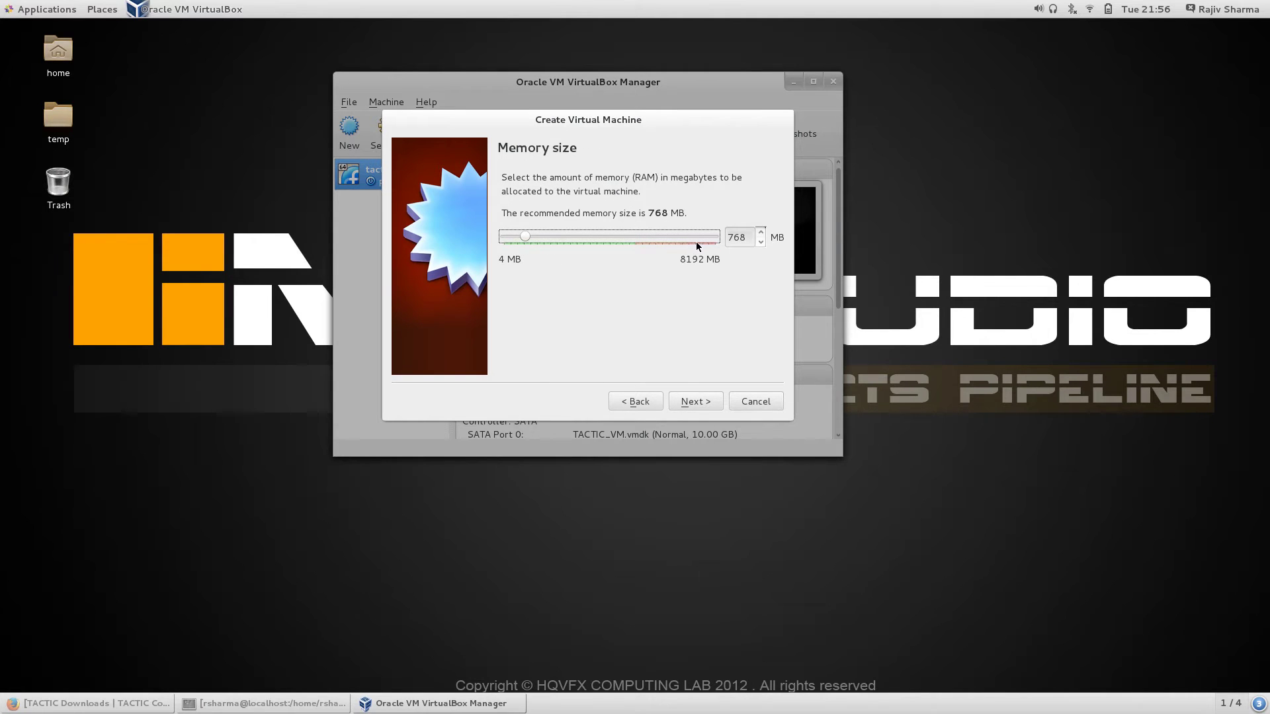
left_click(696, 403)
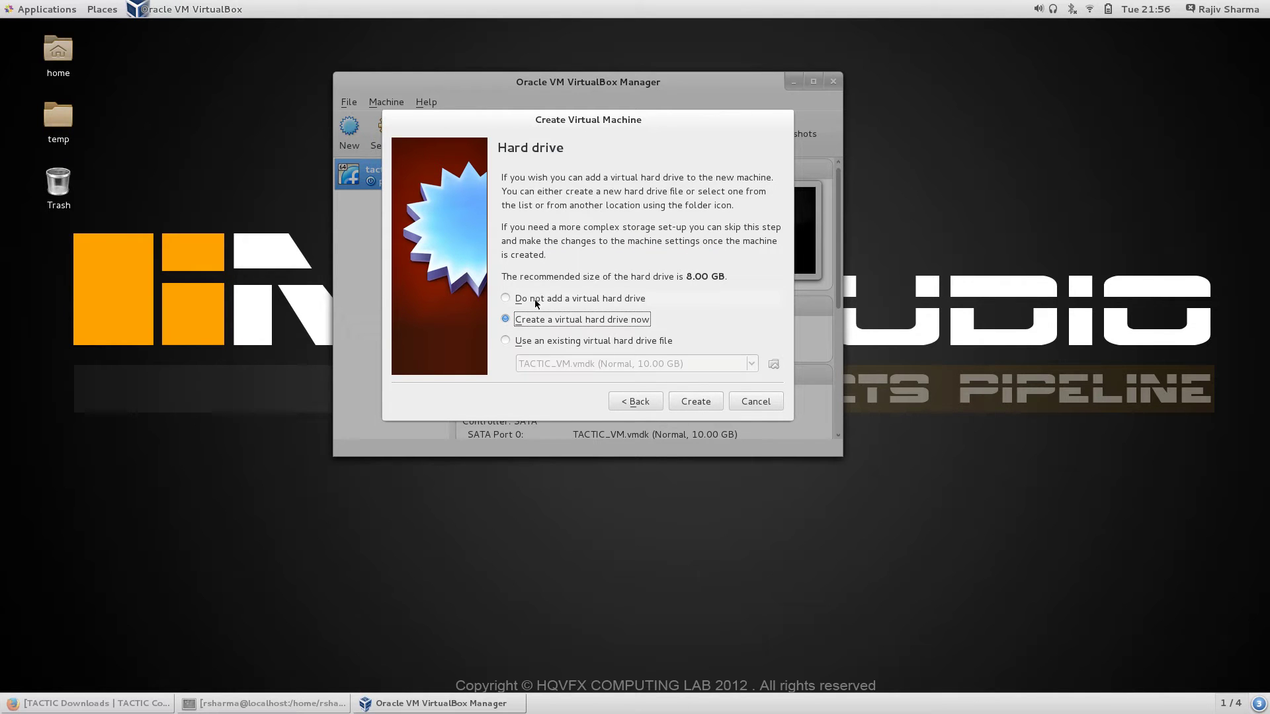
left_click(519, 343)
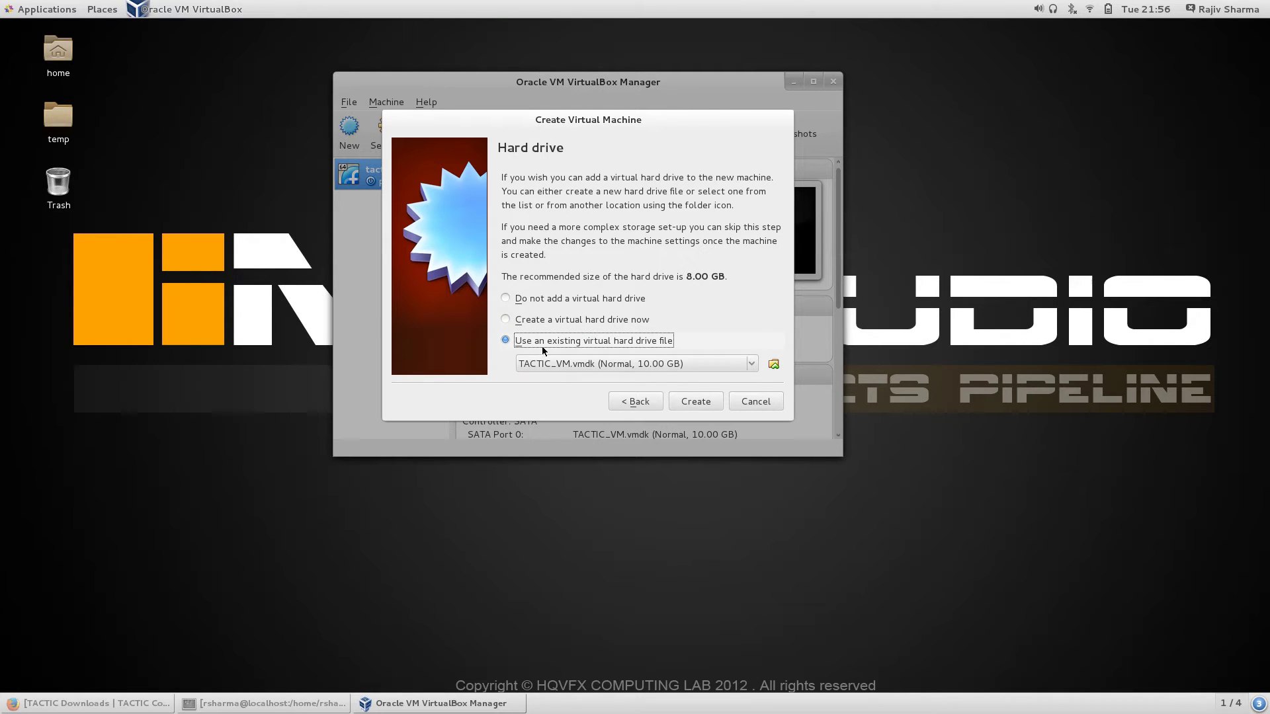
left_click(774, 365)
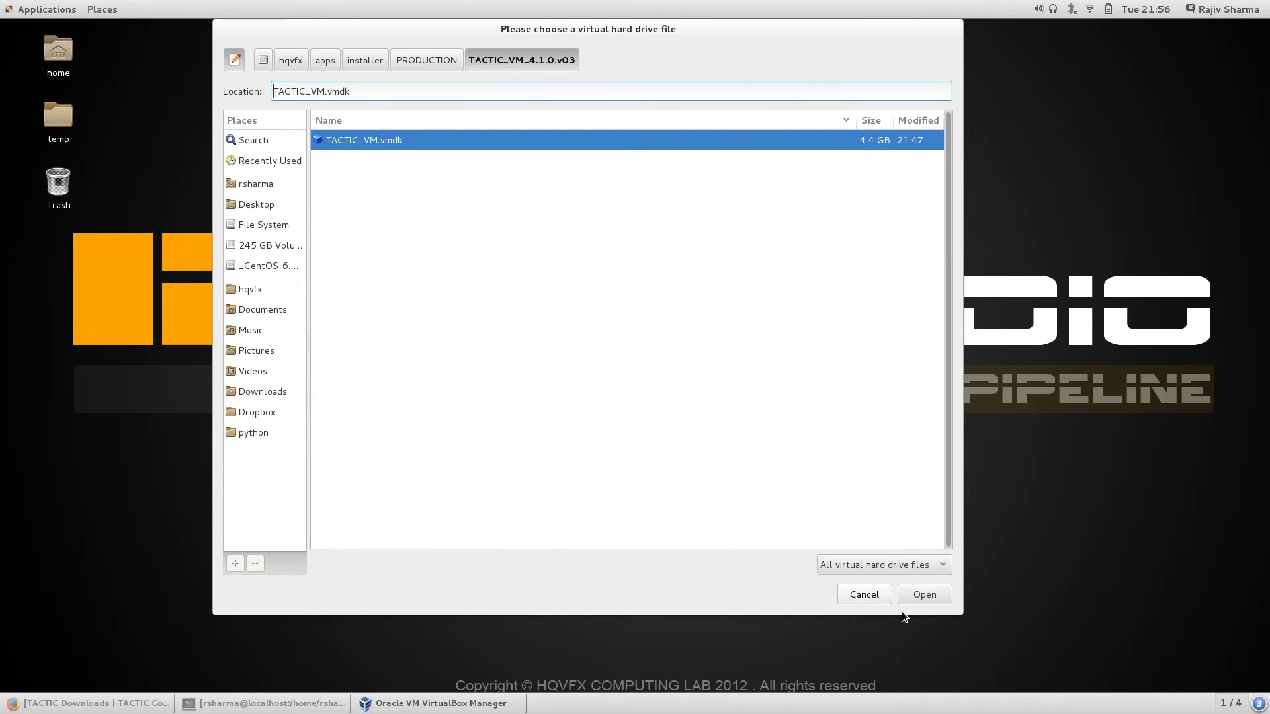
left_click(857, 596)
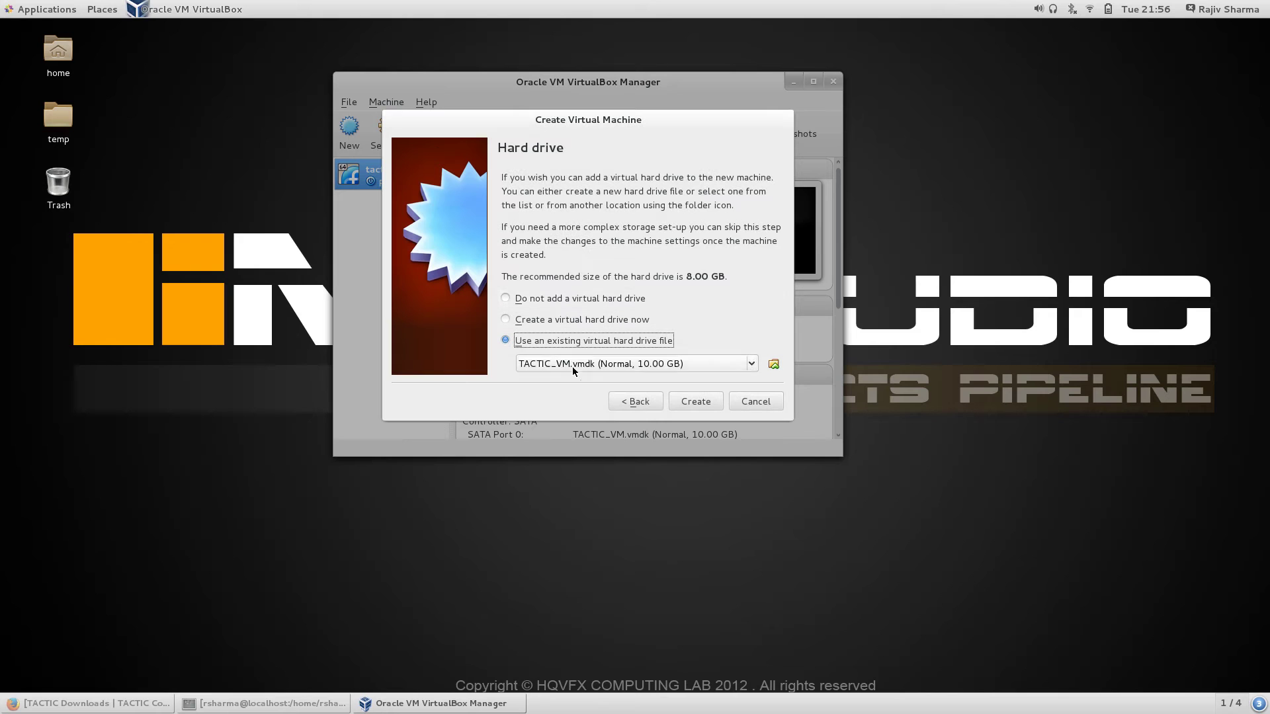
left_click(761, 401)
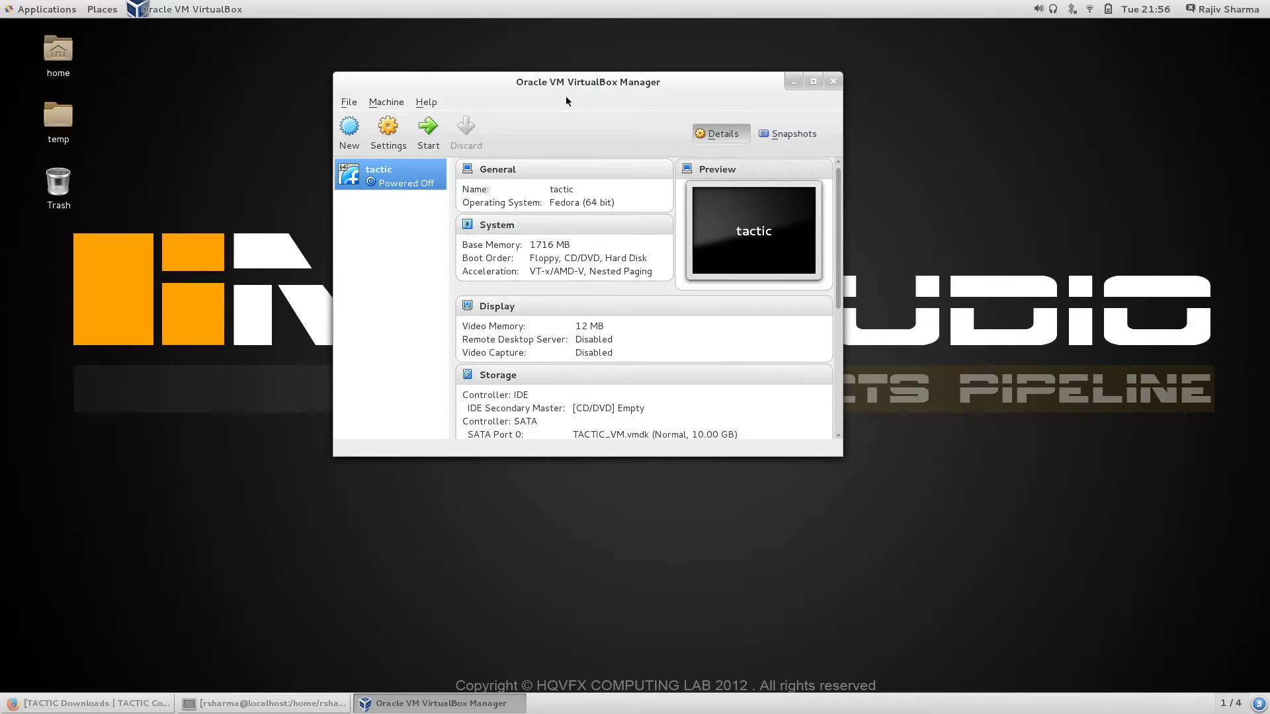
Step: Start the tactic virtual machine and enlarge its window
left_click_drag(382, 180, 211, 253)
left_click(287, 708)
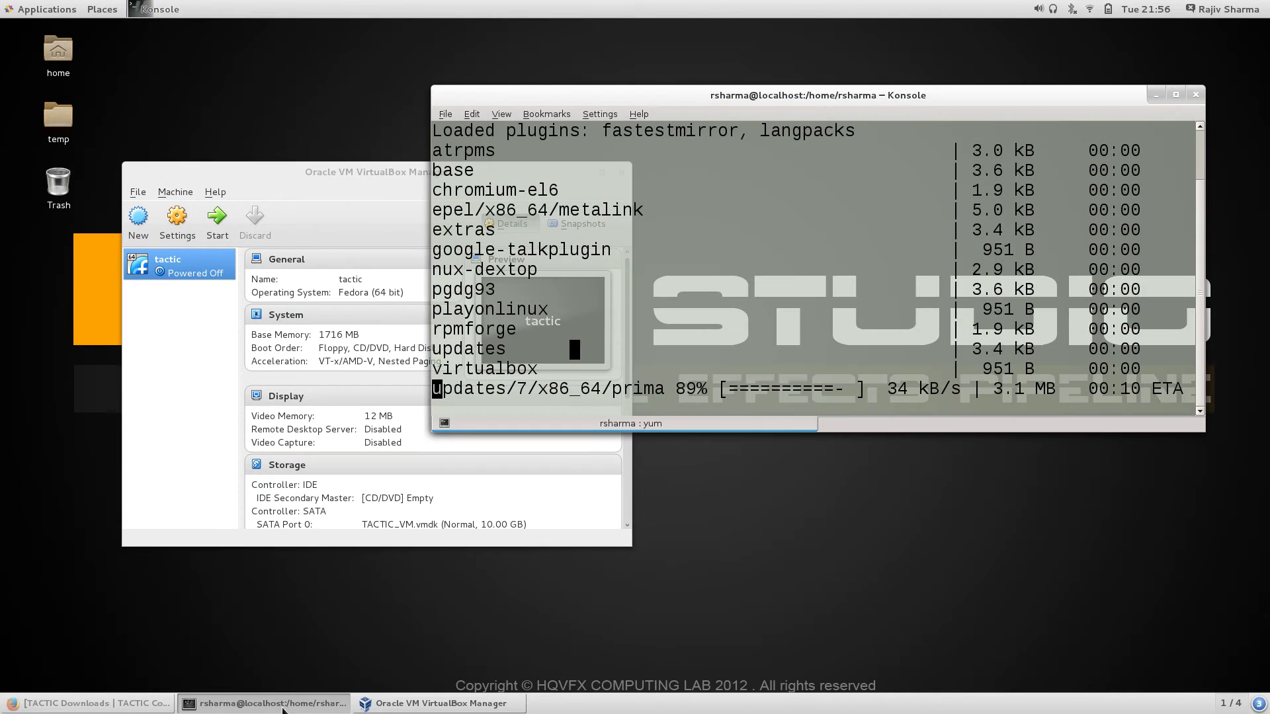
left_click(275, 708)
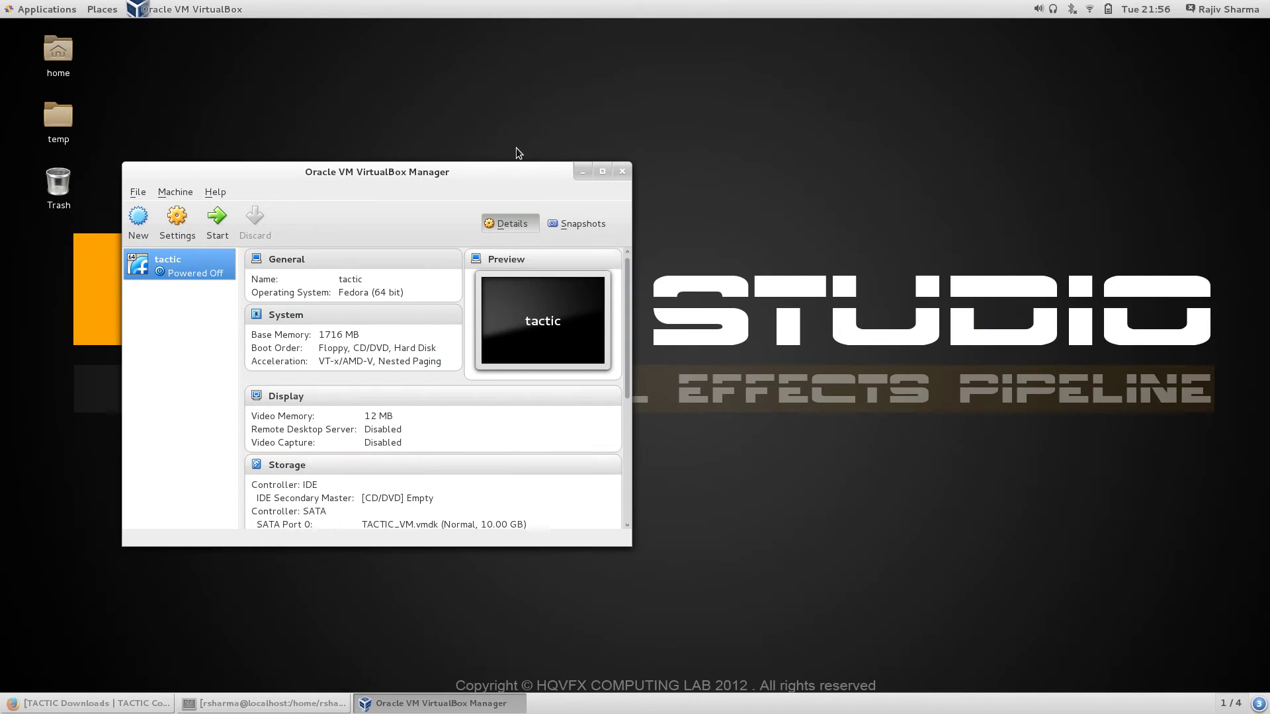
left_click(216, 221)
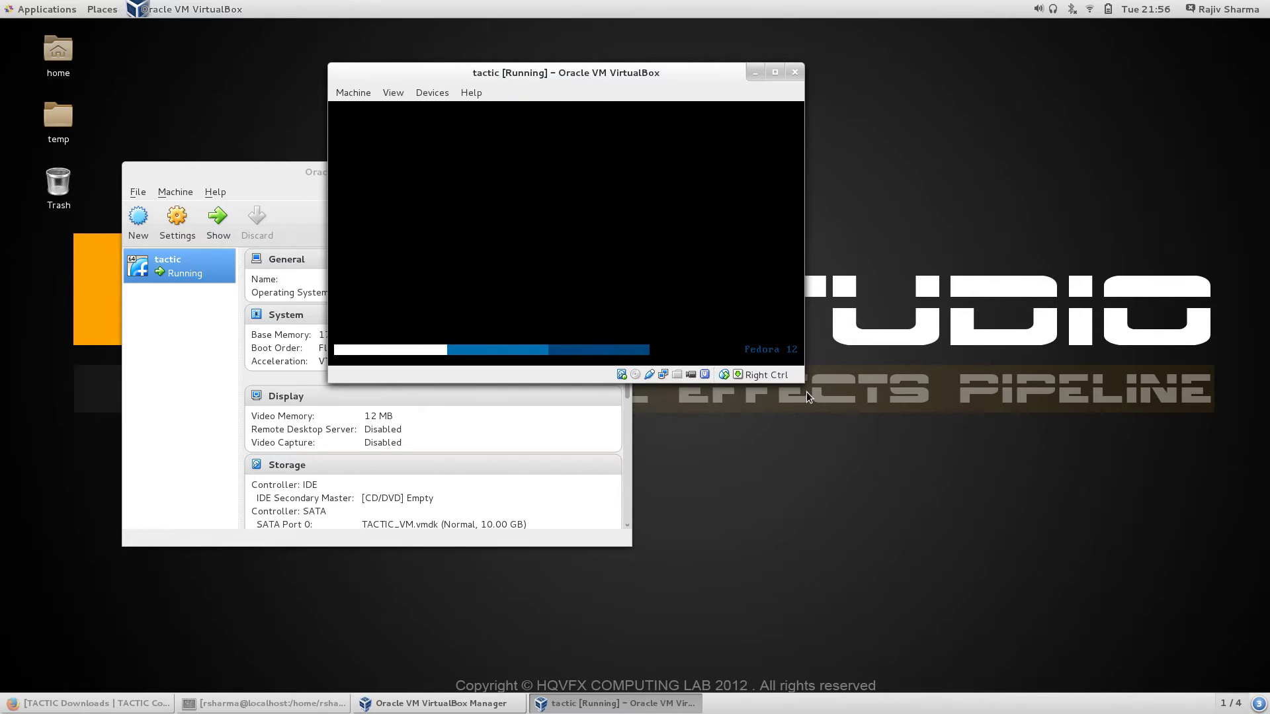
left_click_drag(816, 396, 1149, 545)
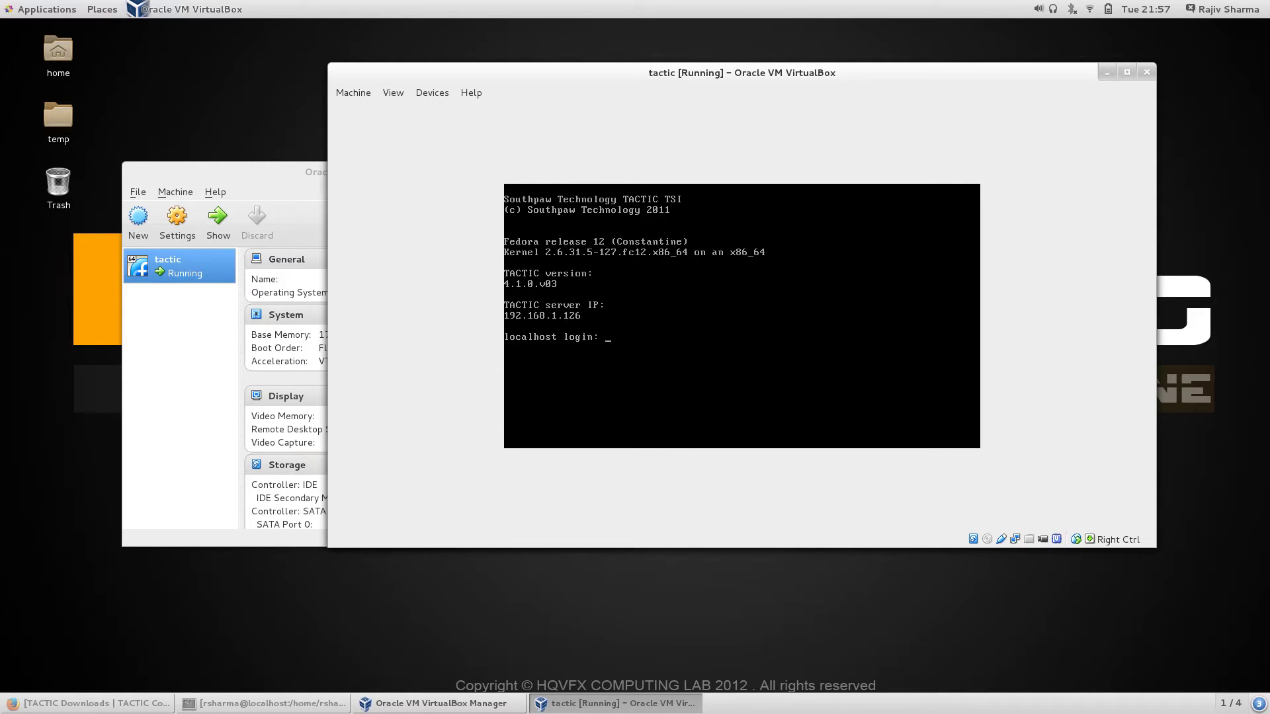
Step: Log in as root at the console and list the home directory with ls
type("root")
key("Return")
key("Return")
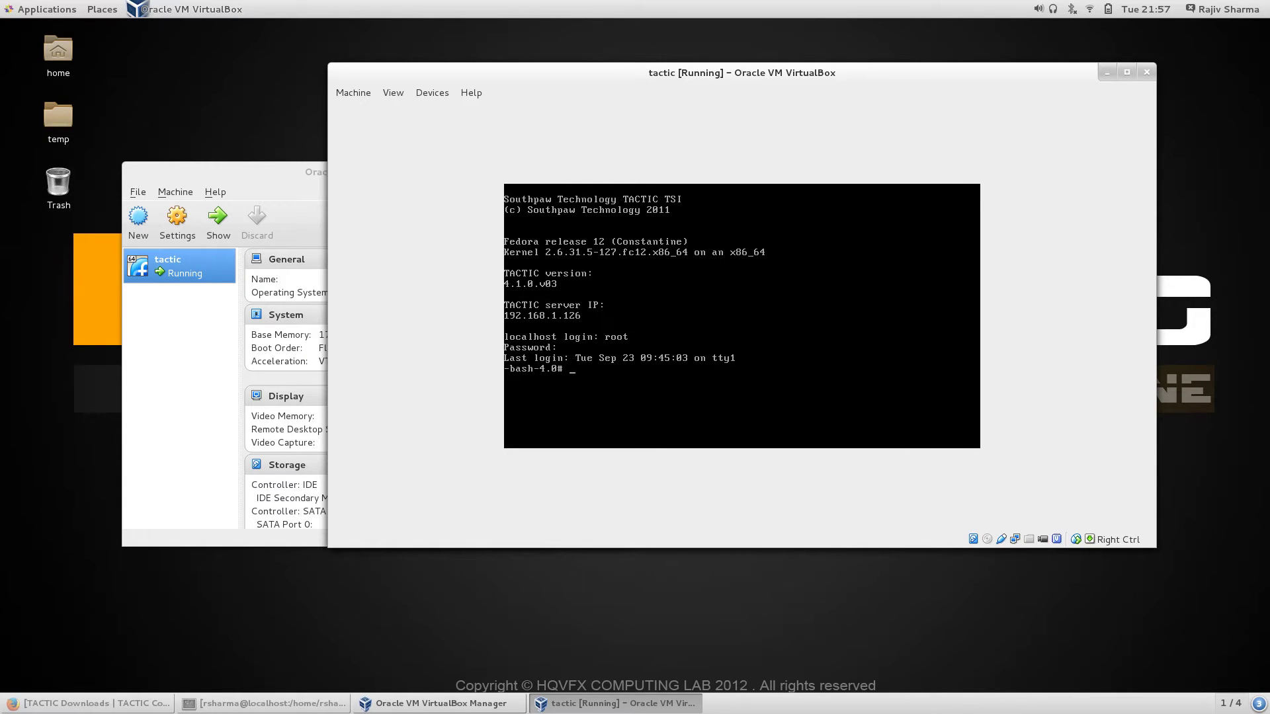
type("ls")
key("Return")
Step: Load the TACTIC server at 192.168.1.126 in Firefox's TACTIC tab and sign in
left_click(54, 705)
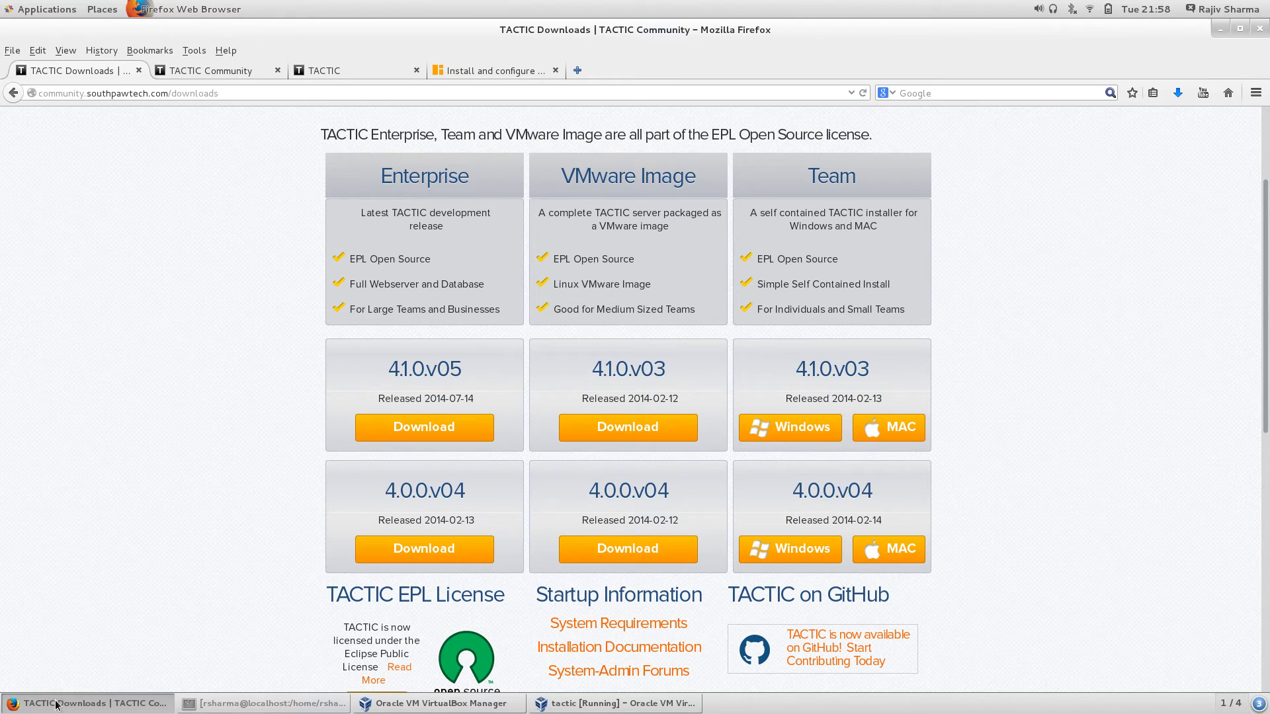
left_click(340, 67)
left_click(151, 96)
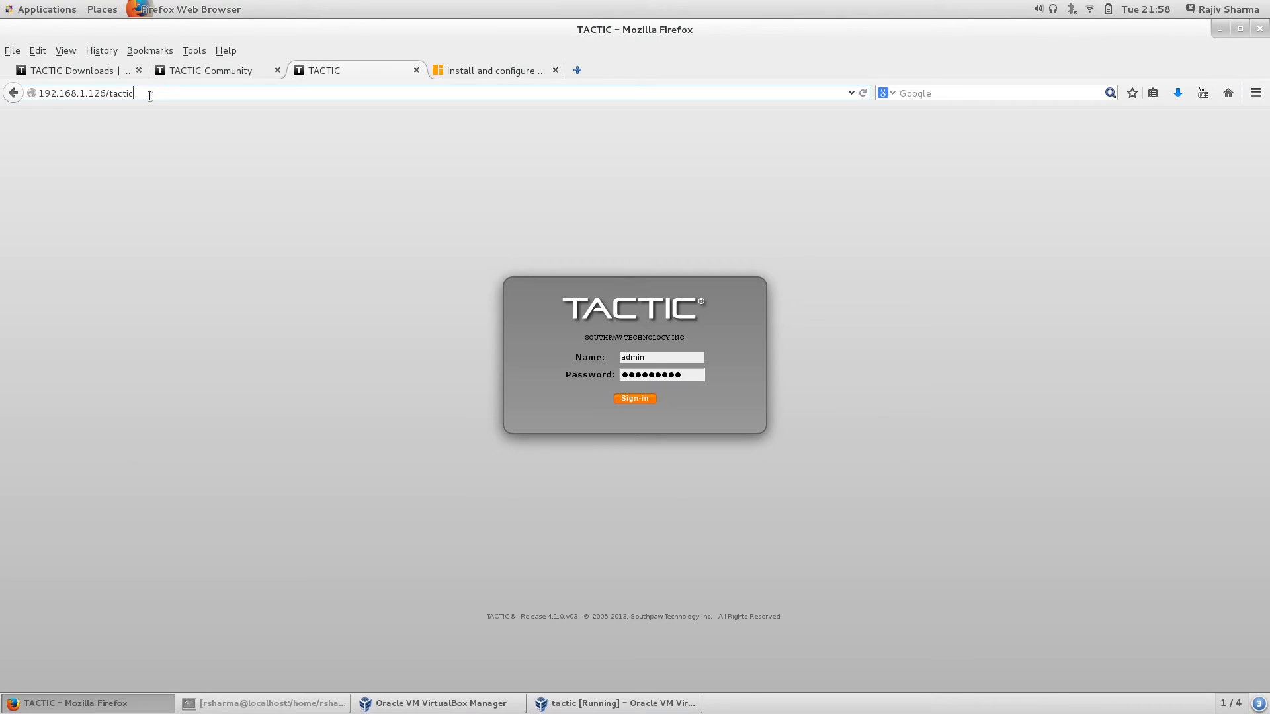
key("BackSpace")
key("BackSpace")
key("BackSpace")
key("BackSpace")
key("BackSpace")
key("BackSpace")
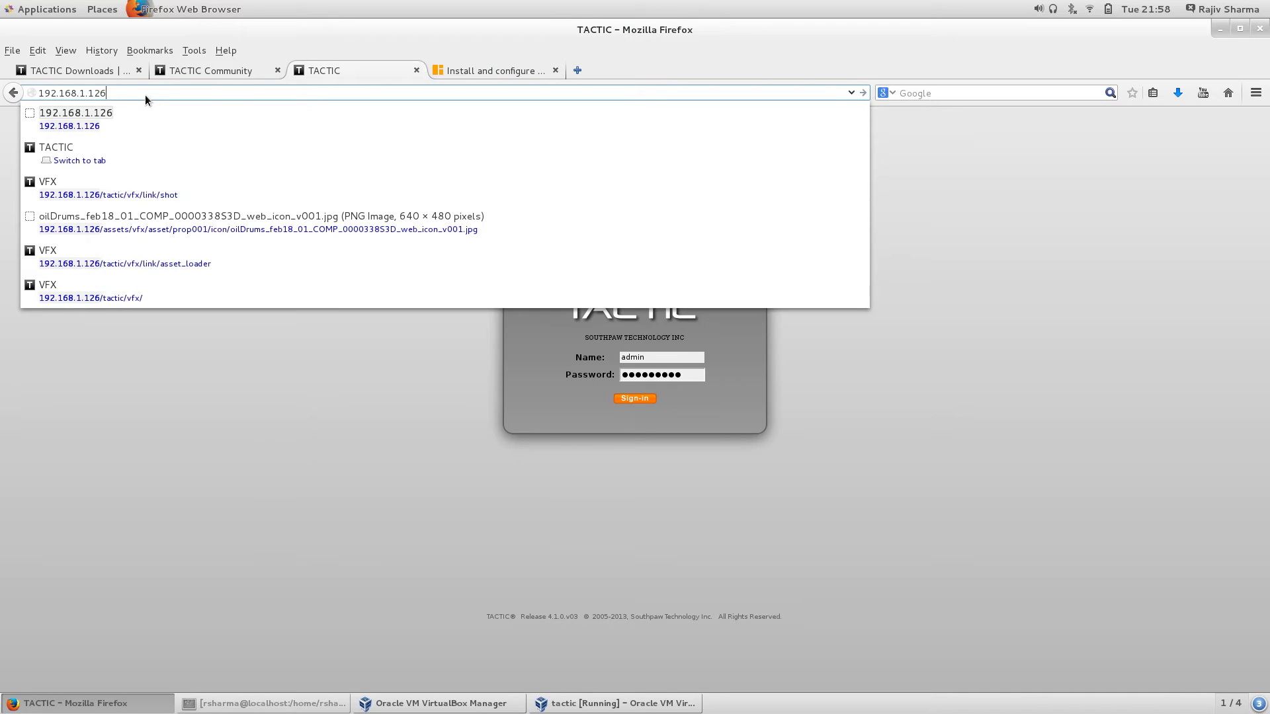
key("Return")
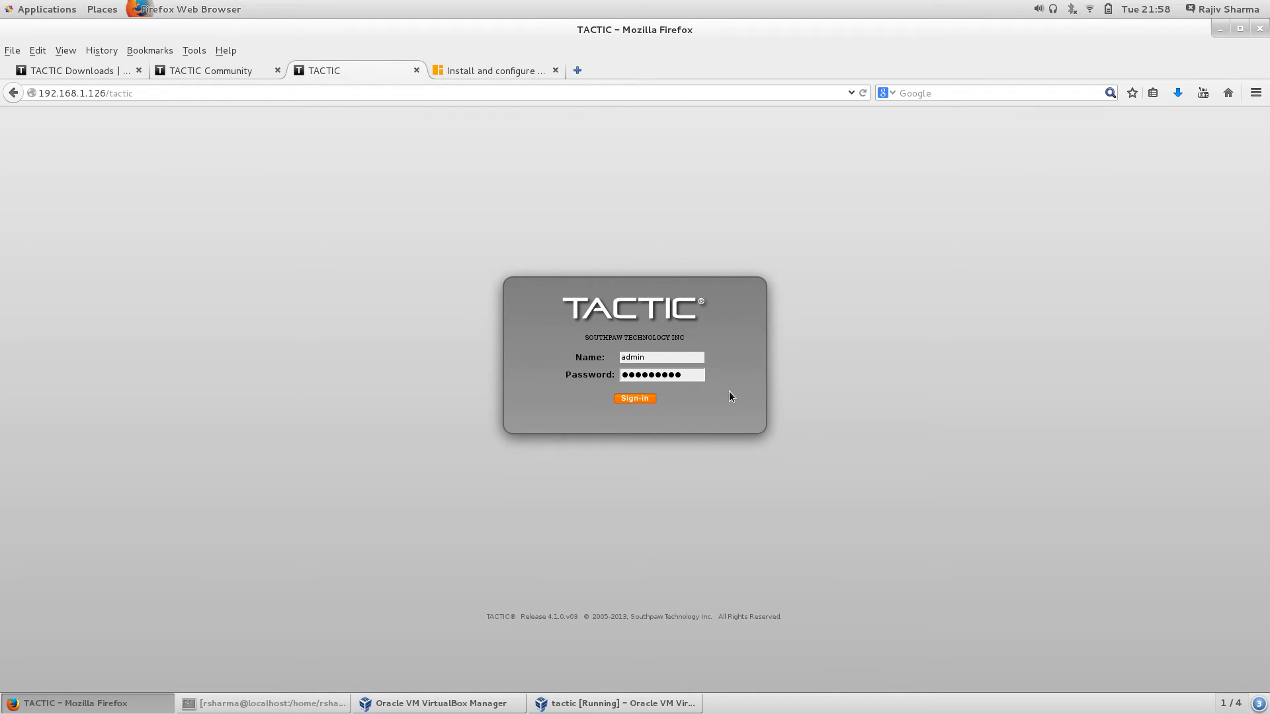
left_click(633, 398)
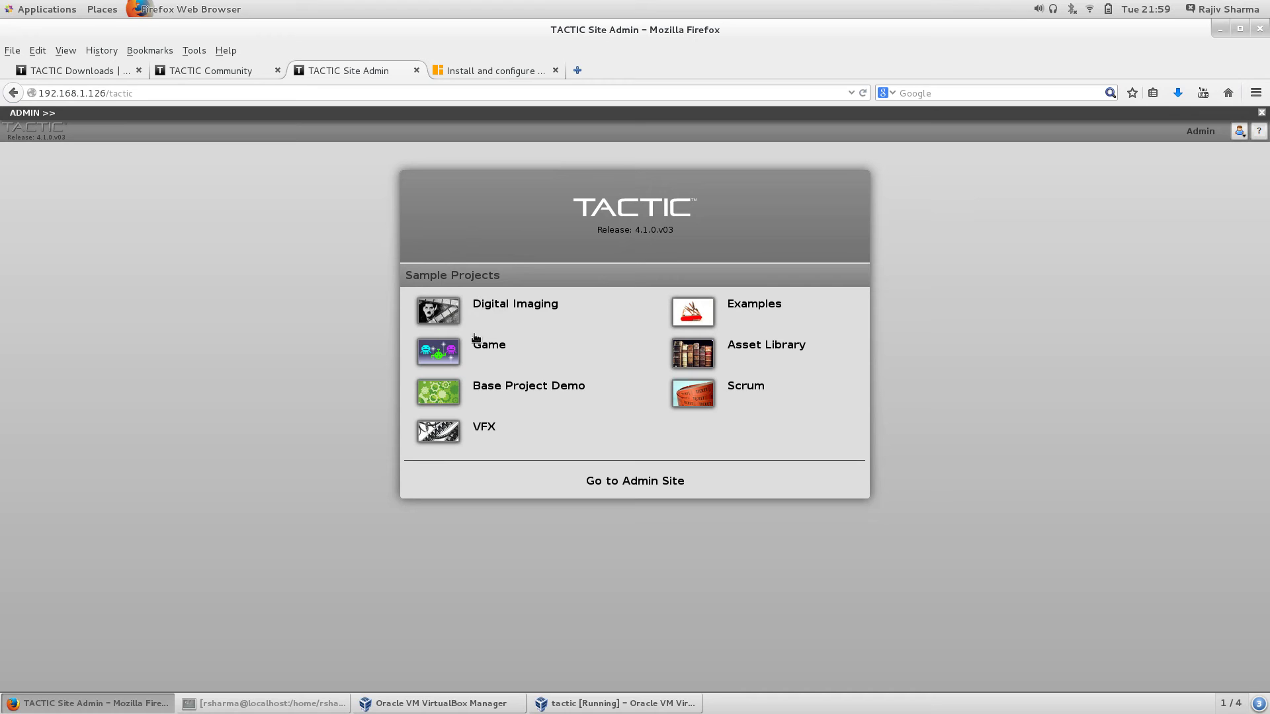
Step: Open the VFX project from Sample Projects on the Site Admin page
left_click(473, 437)
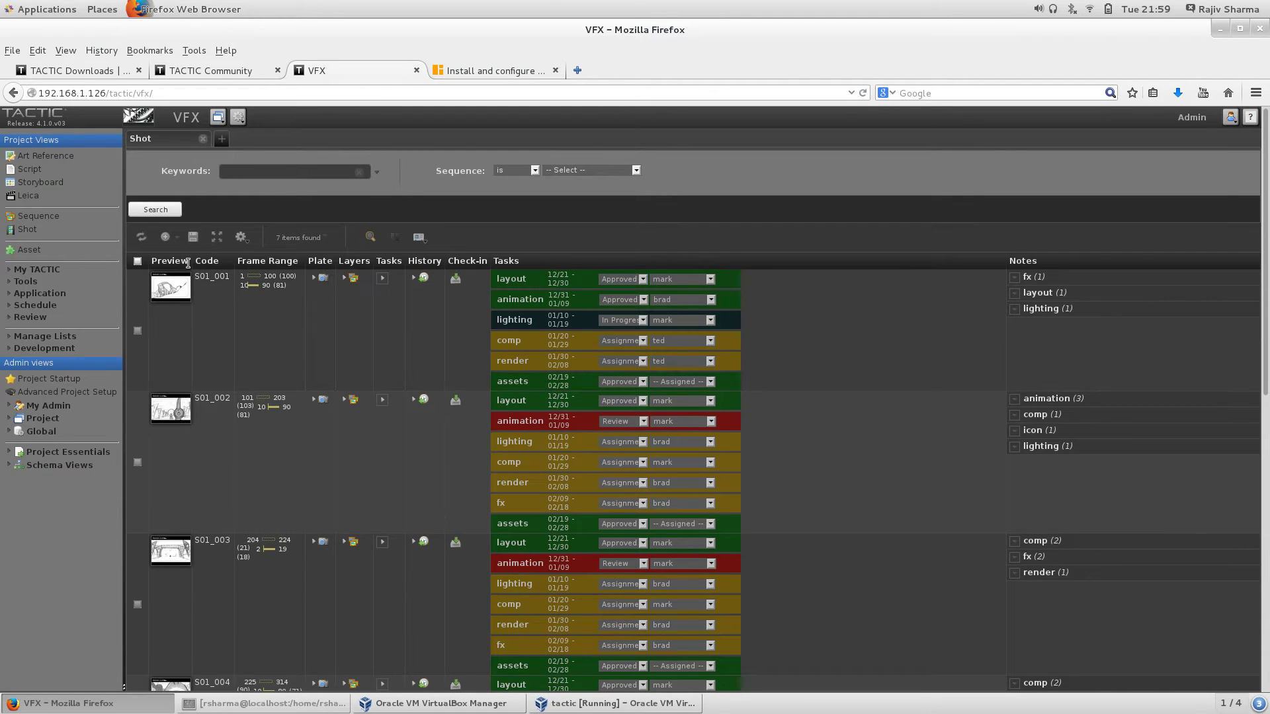
Step: Widen the Preview column for larger shot thumbnails and show the Add New types menu
left_click_drag(185, 263, 461, 263)
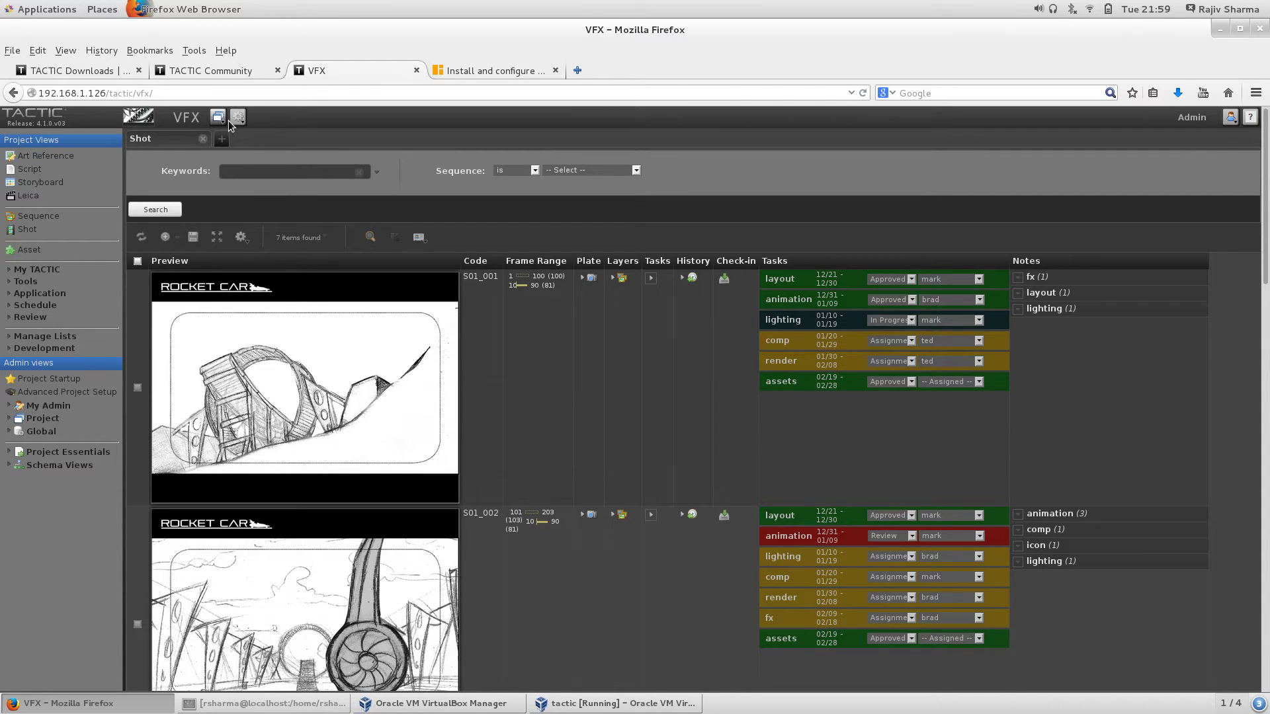
left_click(238, 119)
mouse_move(262, 130)
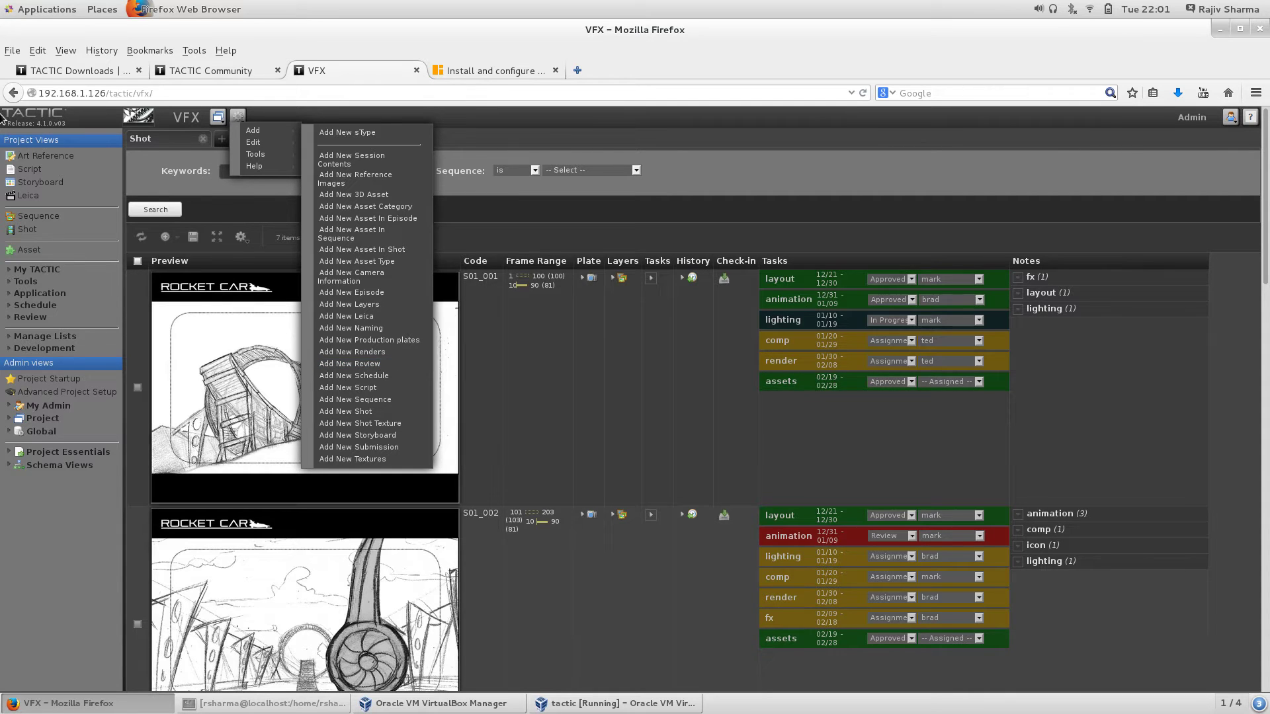
Step: Open Art Reference with larger previews and click into the first reference's name, category and description
left_click(53, 156)
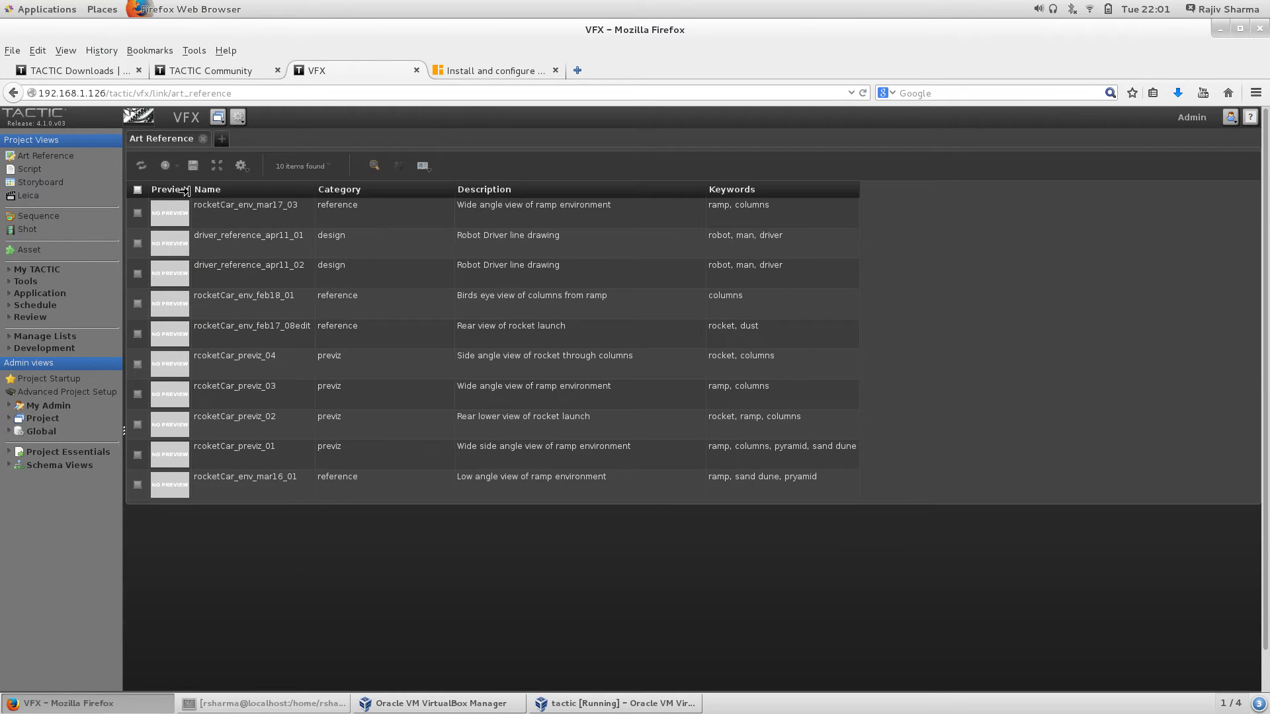
left_click_drag(191, 190, 309, 195)
left_click(364, 220)
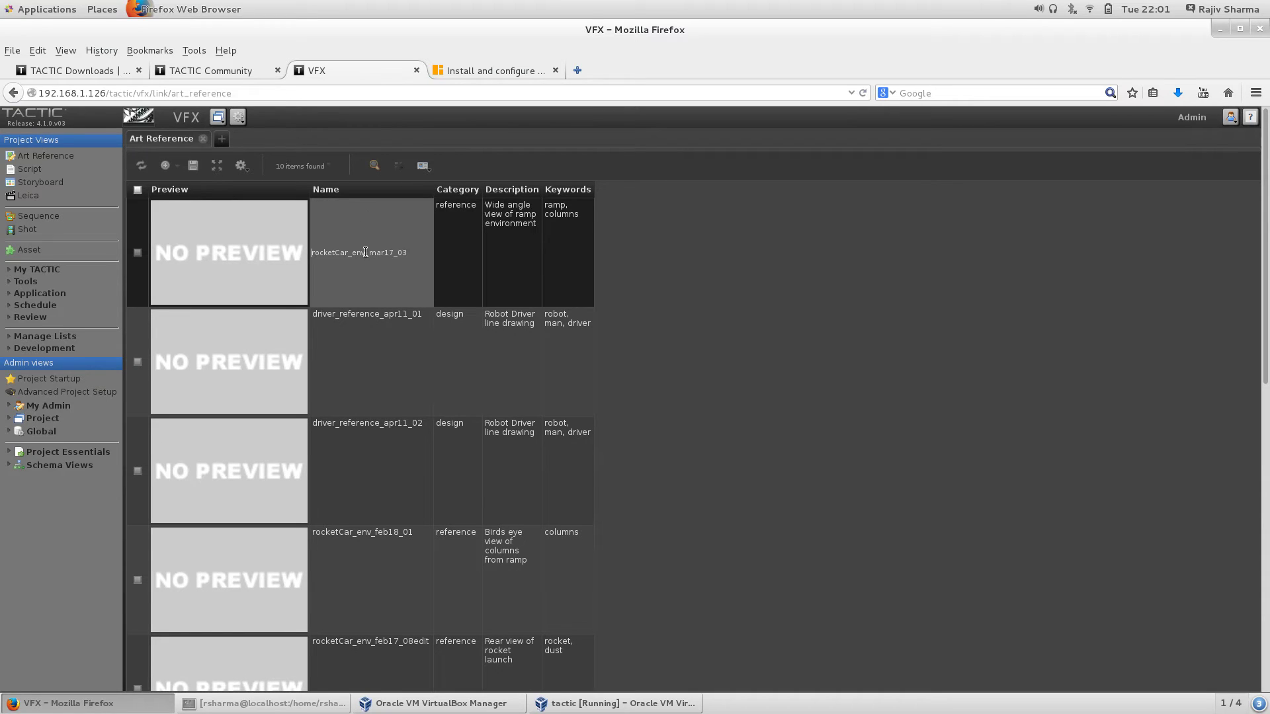
left_click(461, 223)
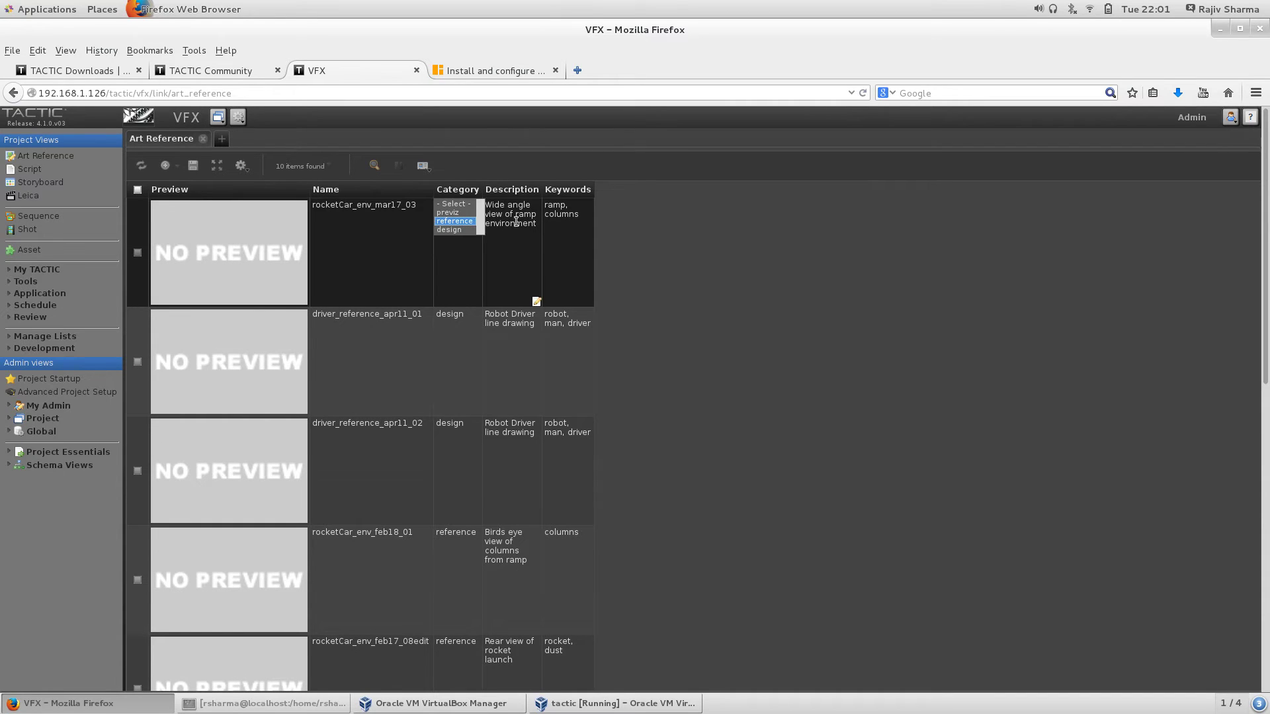
left_click(522, 222)
left_click(895, 242)
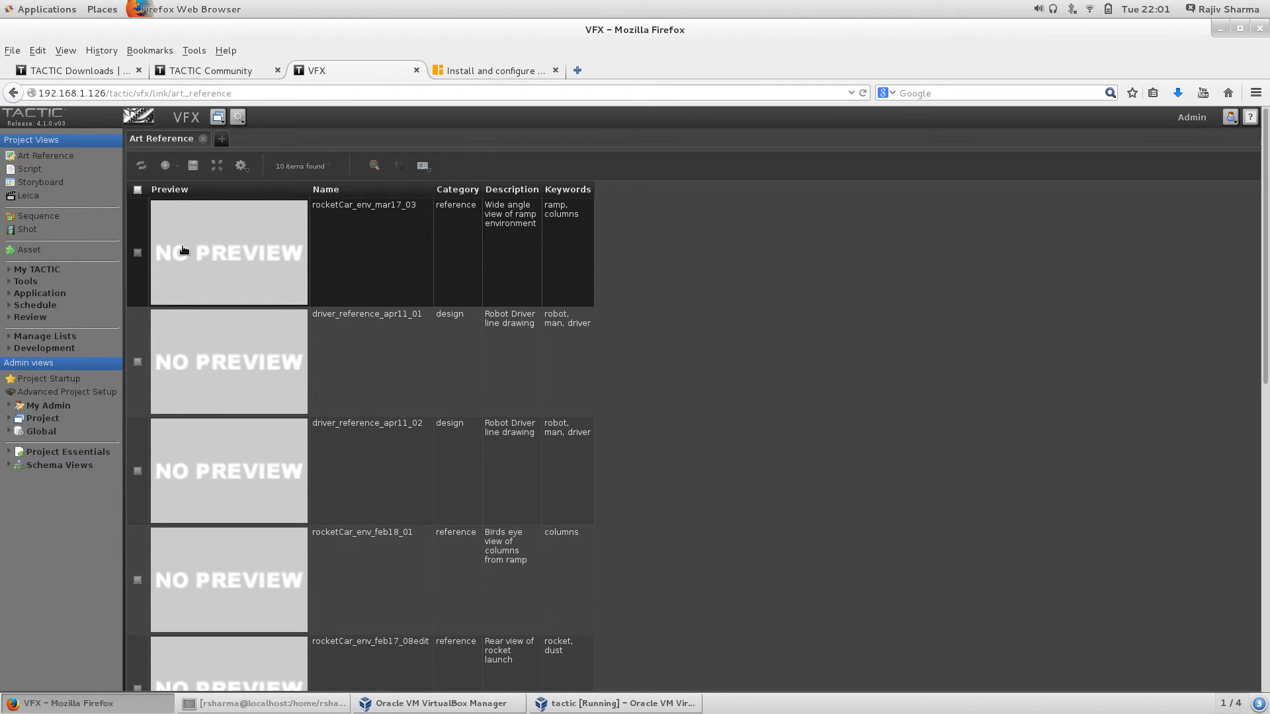
Step: View the Script list with enlarged previews, then open the Storyboard list
left_click(35, 170)
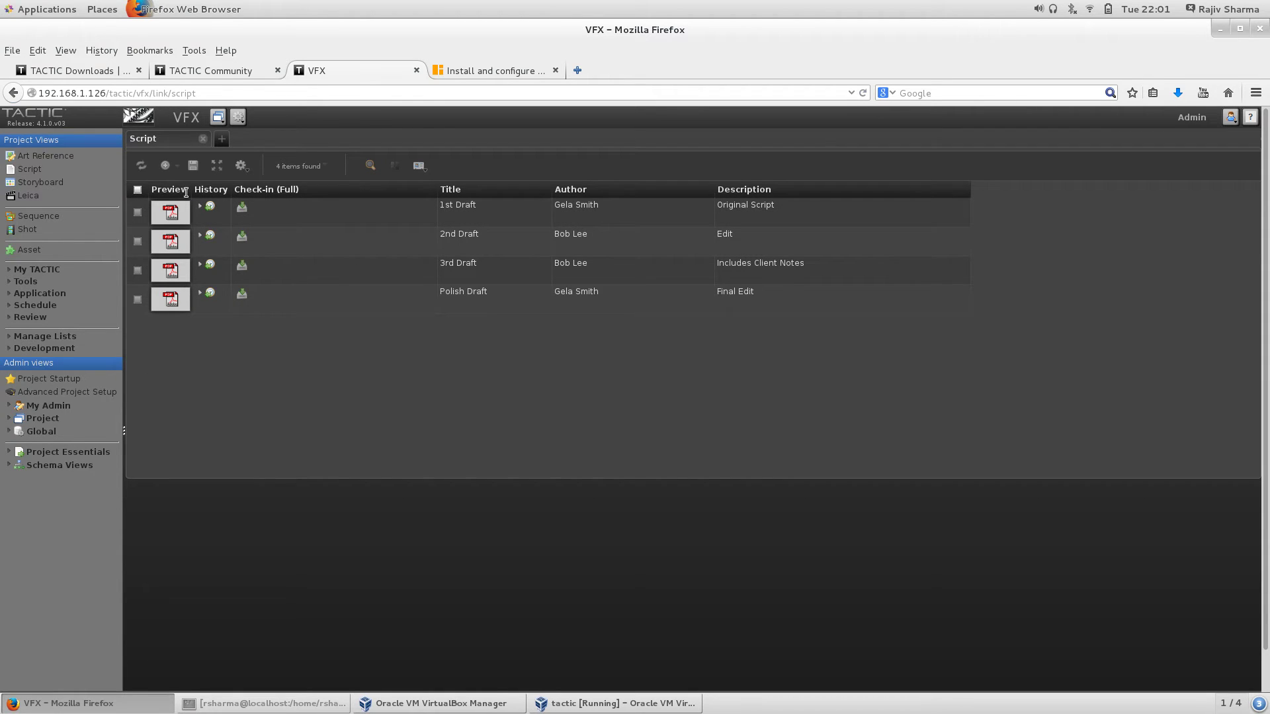
left_click_drag(188, 193, 339, 198)
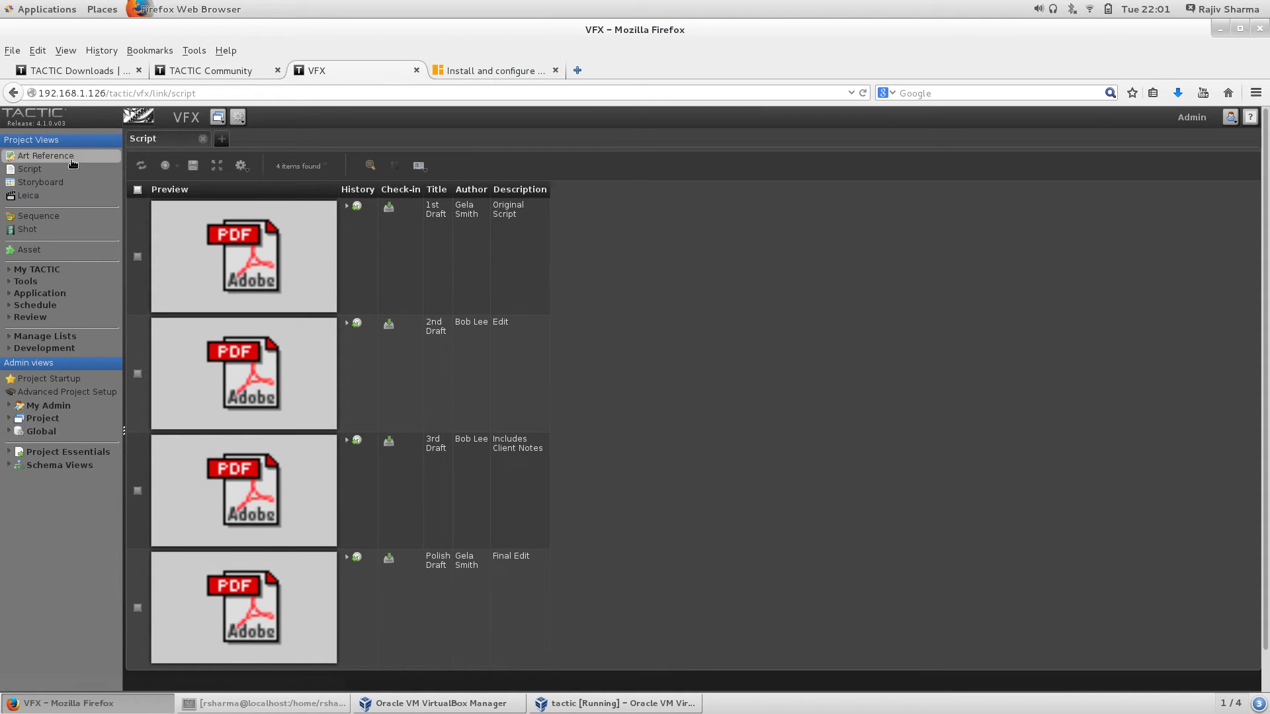
left_click(41, 183)
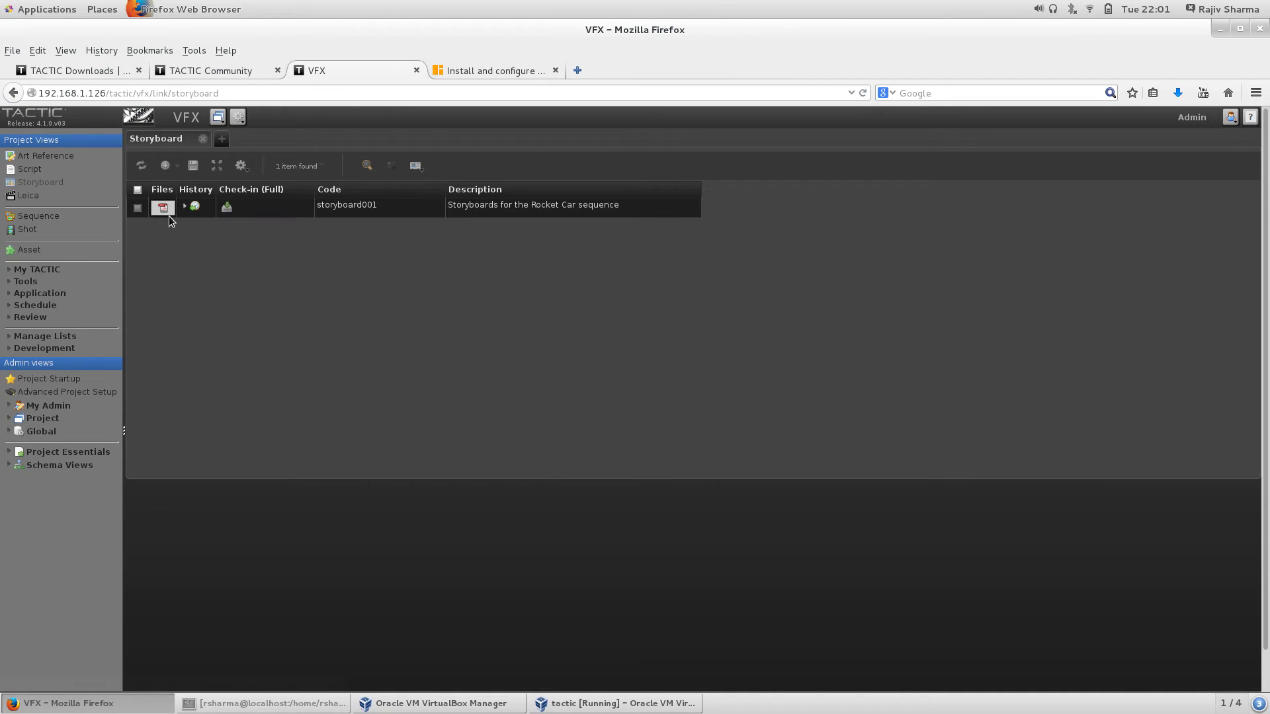
Step: Open storyboard001's PDF, scroll through the Rocket Car take-off pages, then return to the VFX tab
left_click(165, 207)
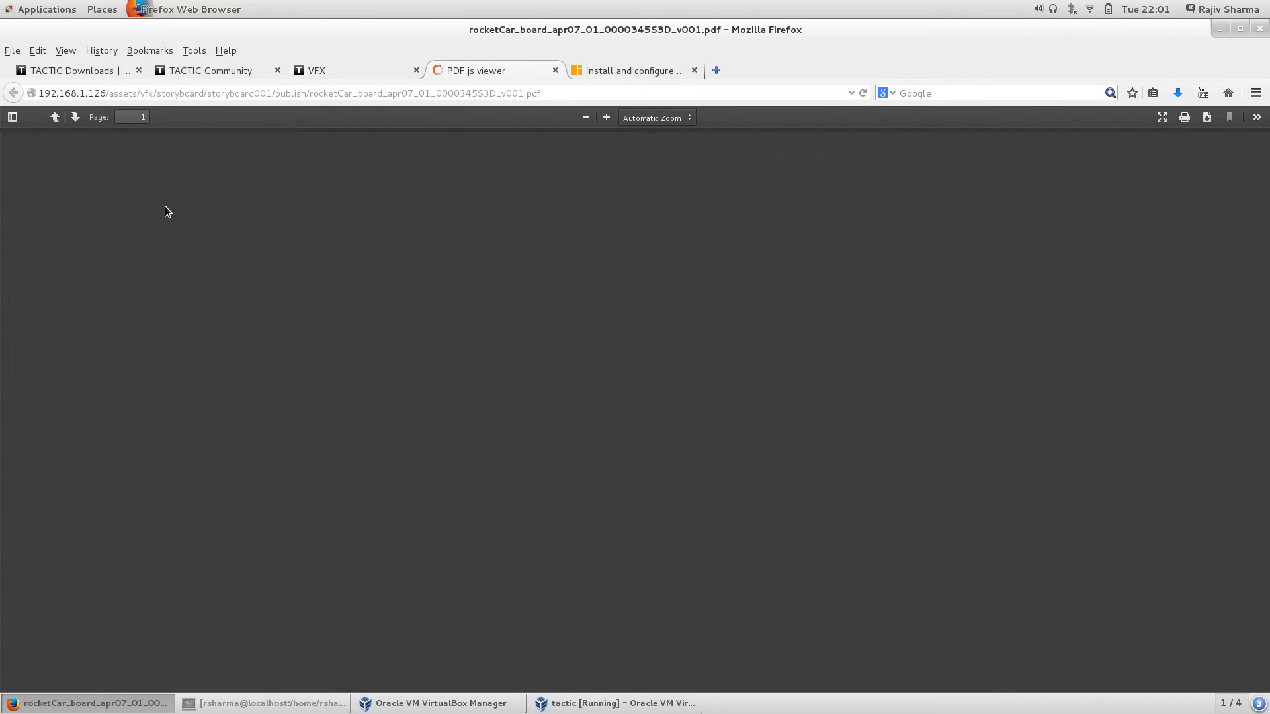
scroll(730, 513, "down", 10)
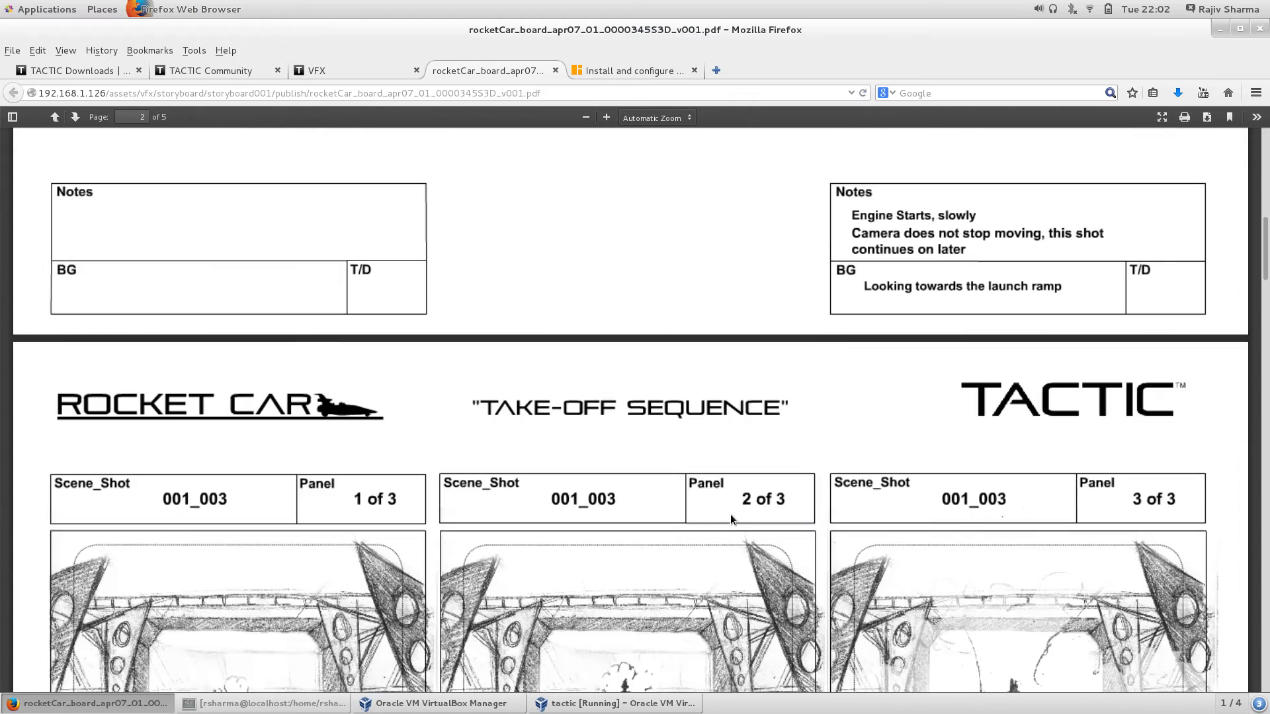
scroll(730, 513, "down", 18)
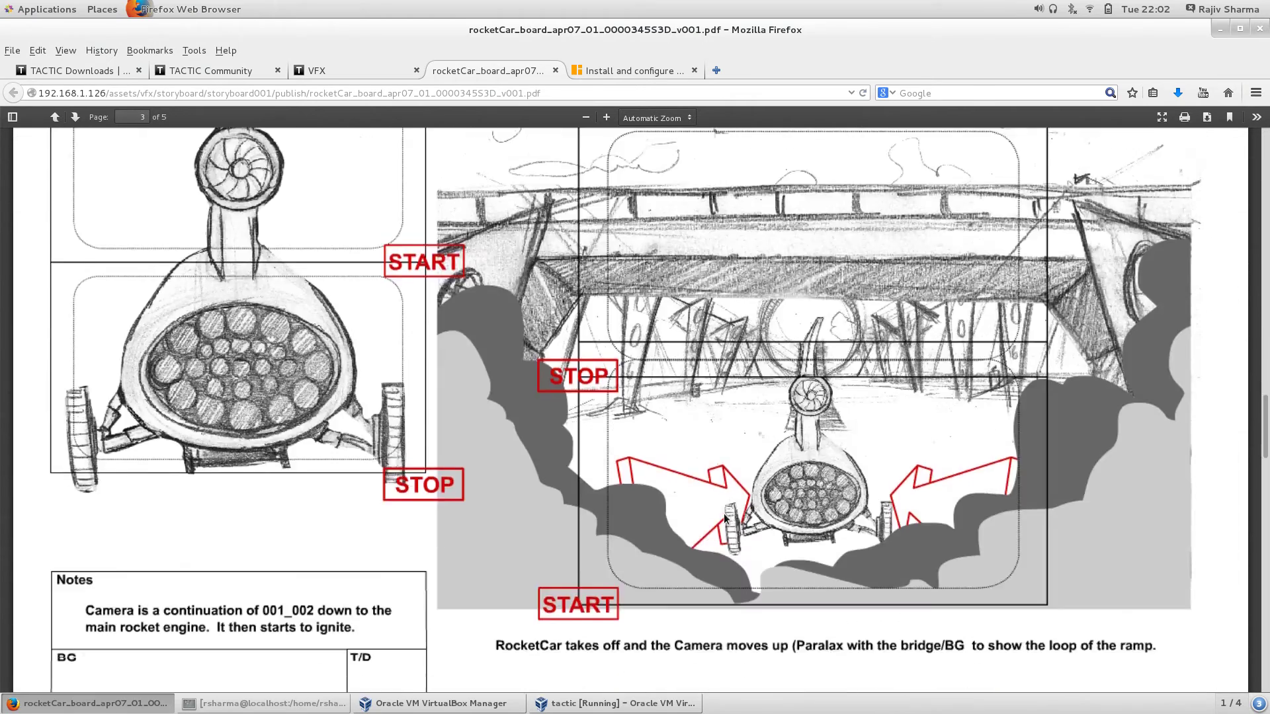
scroll(692, 514, "down", 9)
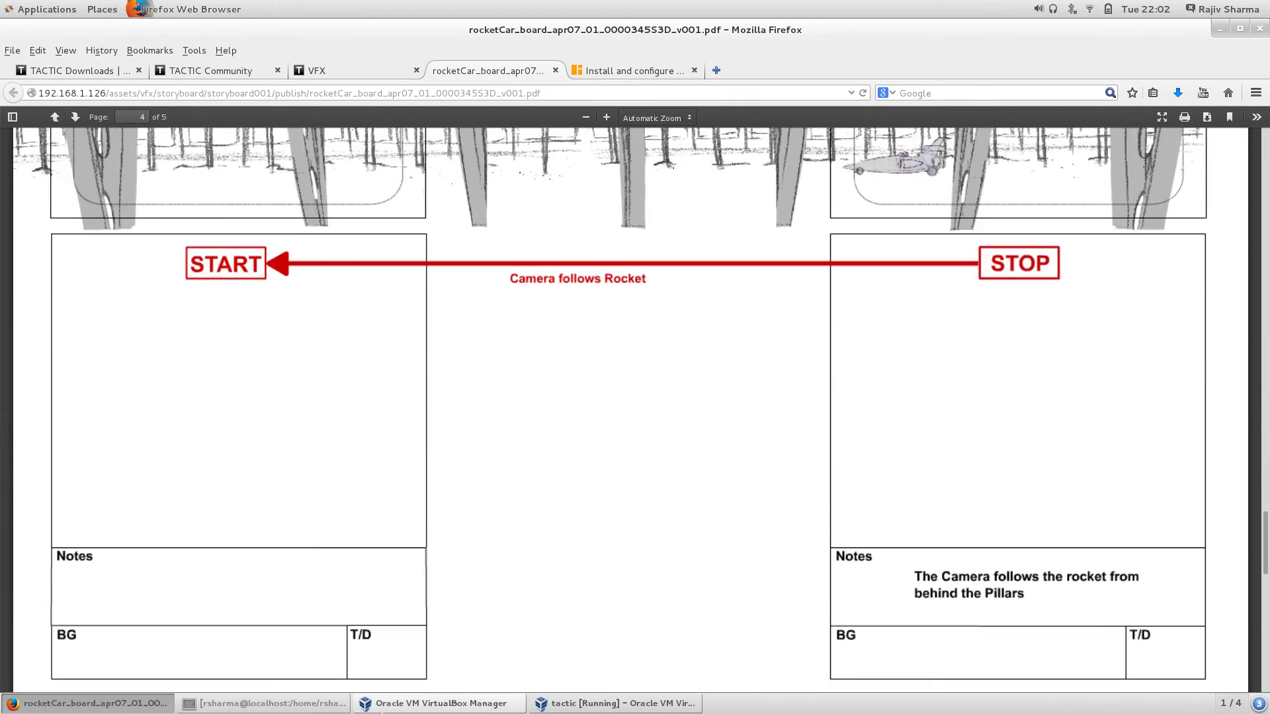
scroll(352, 606, "up", 10)
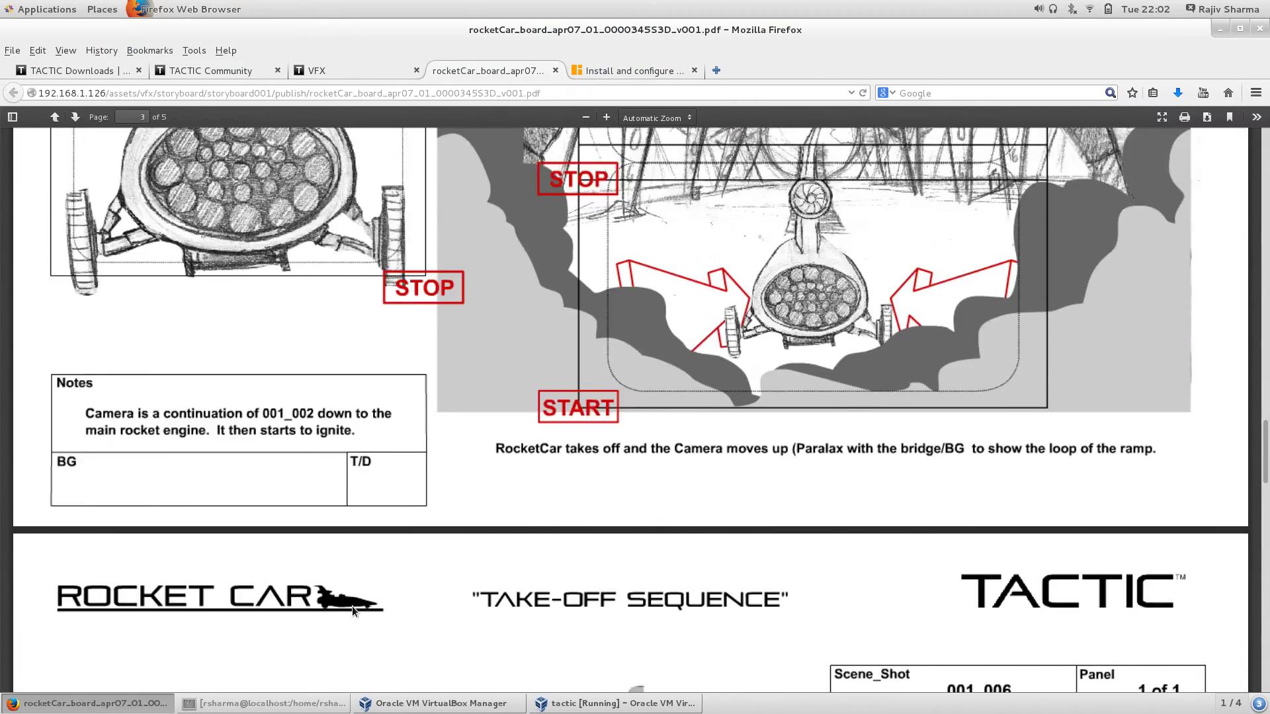
scroll(352, 605, "up", 15)
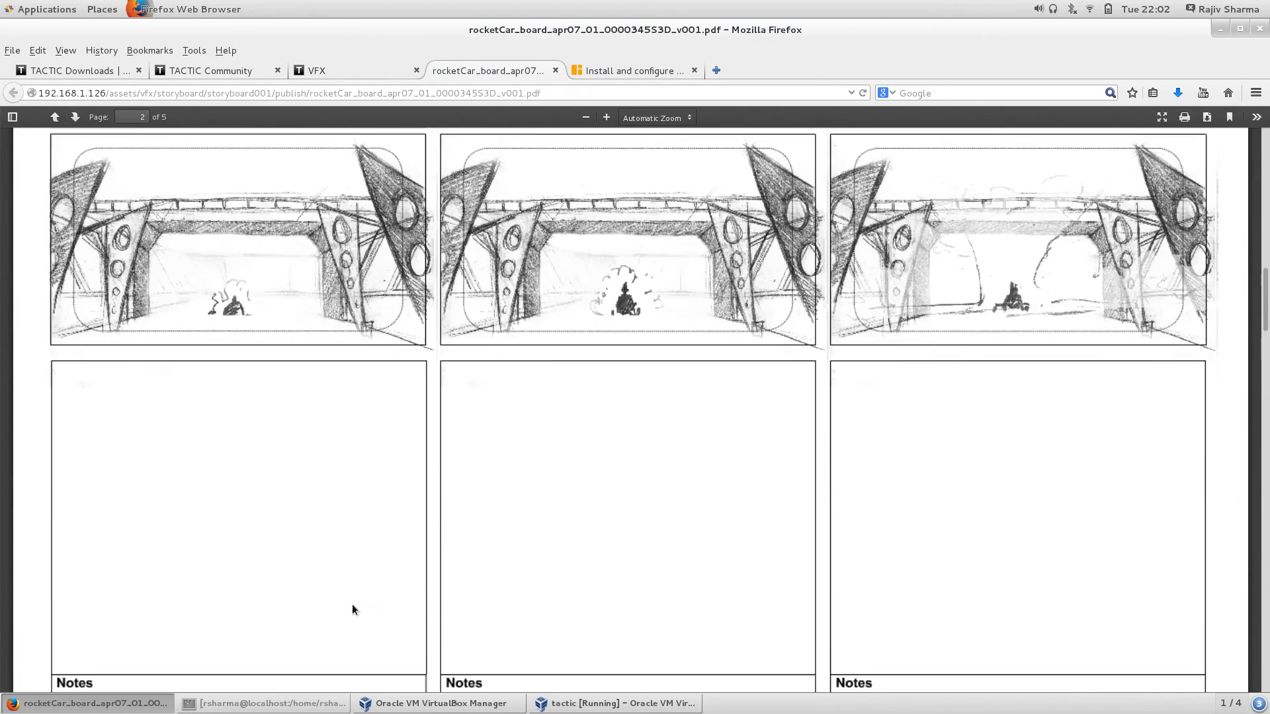
scroll(352, 609, "up", 15)
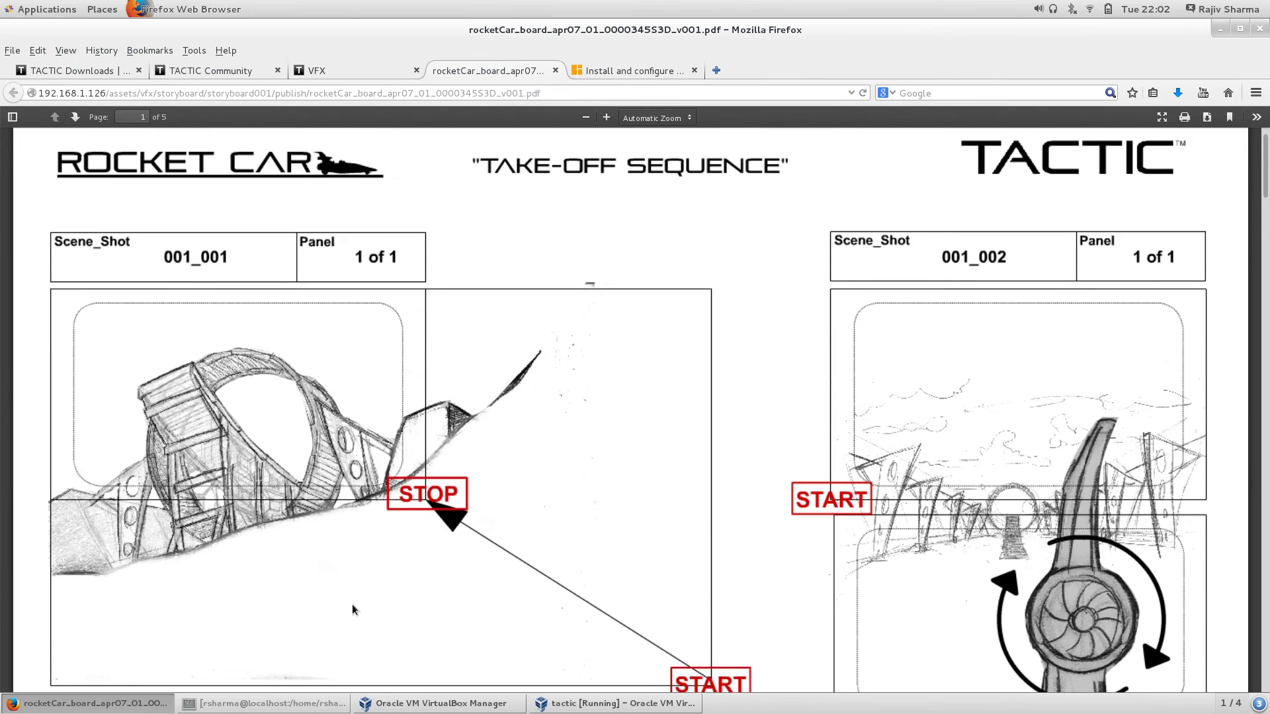
scroll(352, 609, "up", 1)
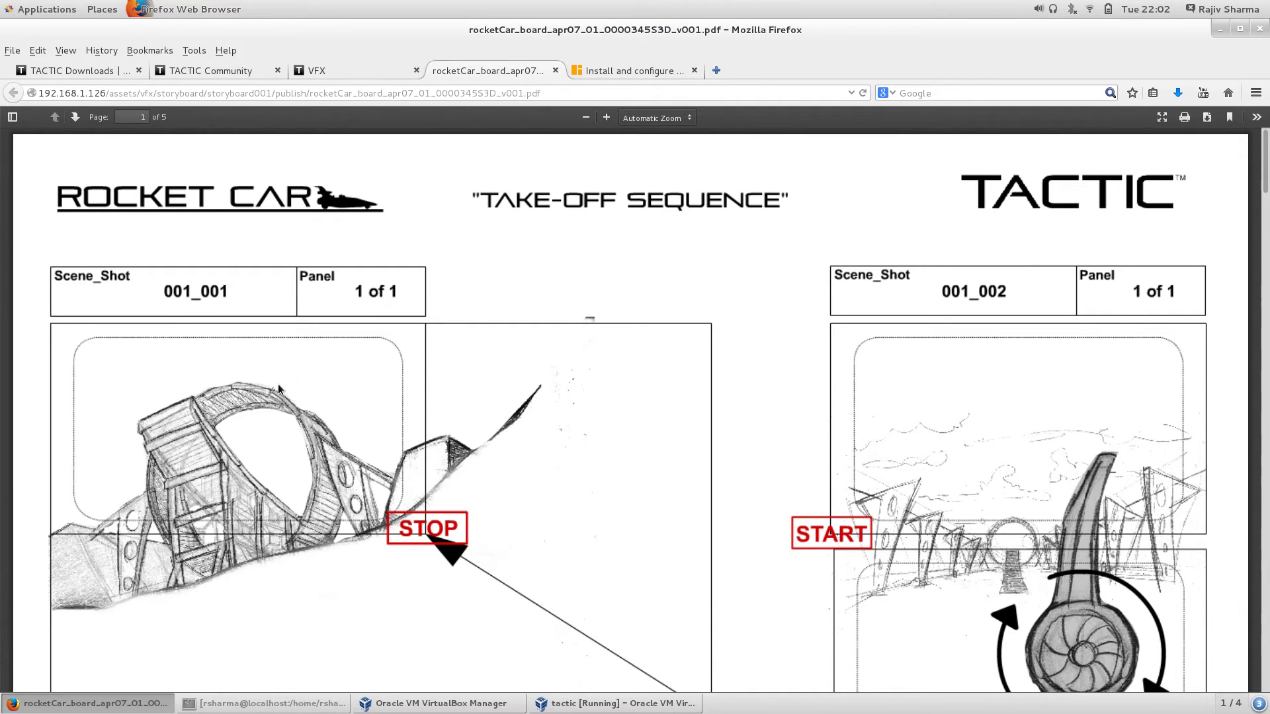
left_click(390, 70)
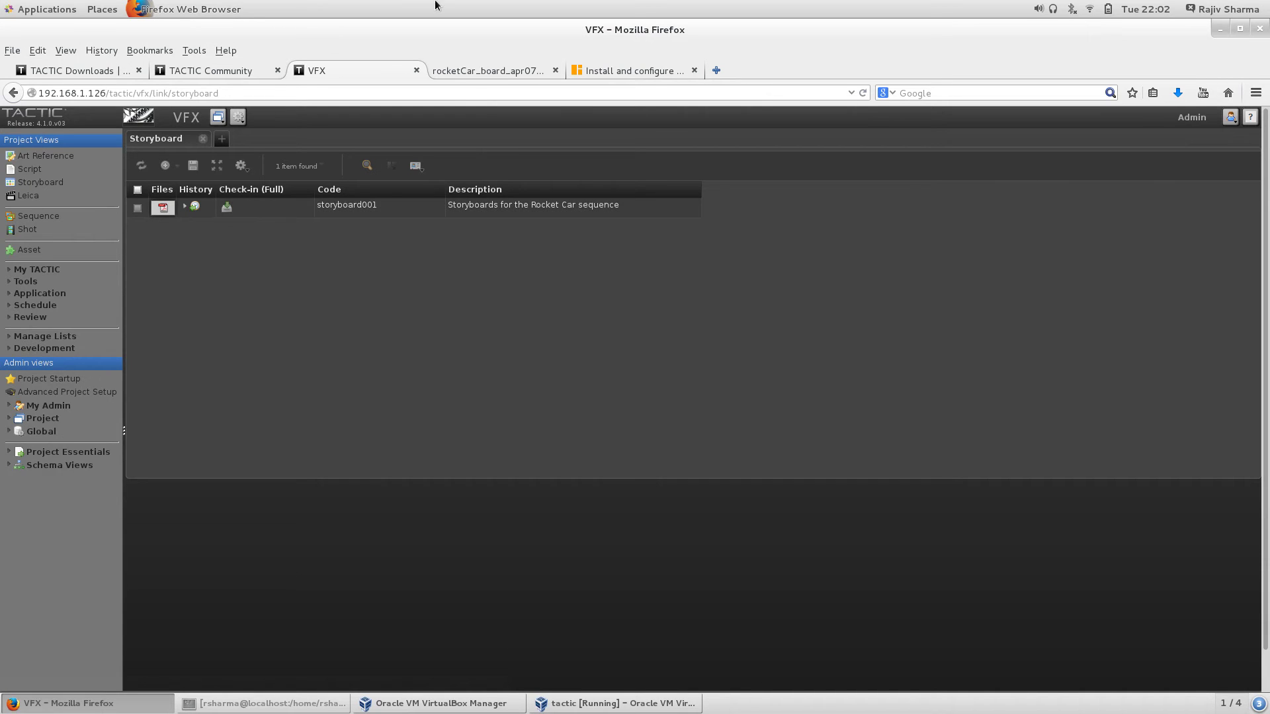
Step: Close the storyboard PDF tab and show the Sequence list with S01 Trailer at 35.8%
left_click(515, 73)
left_click(557, 71)
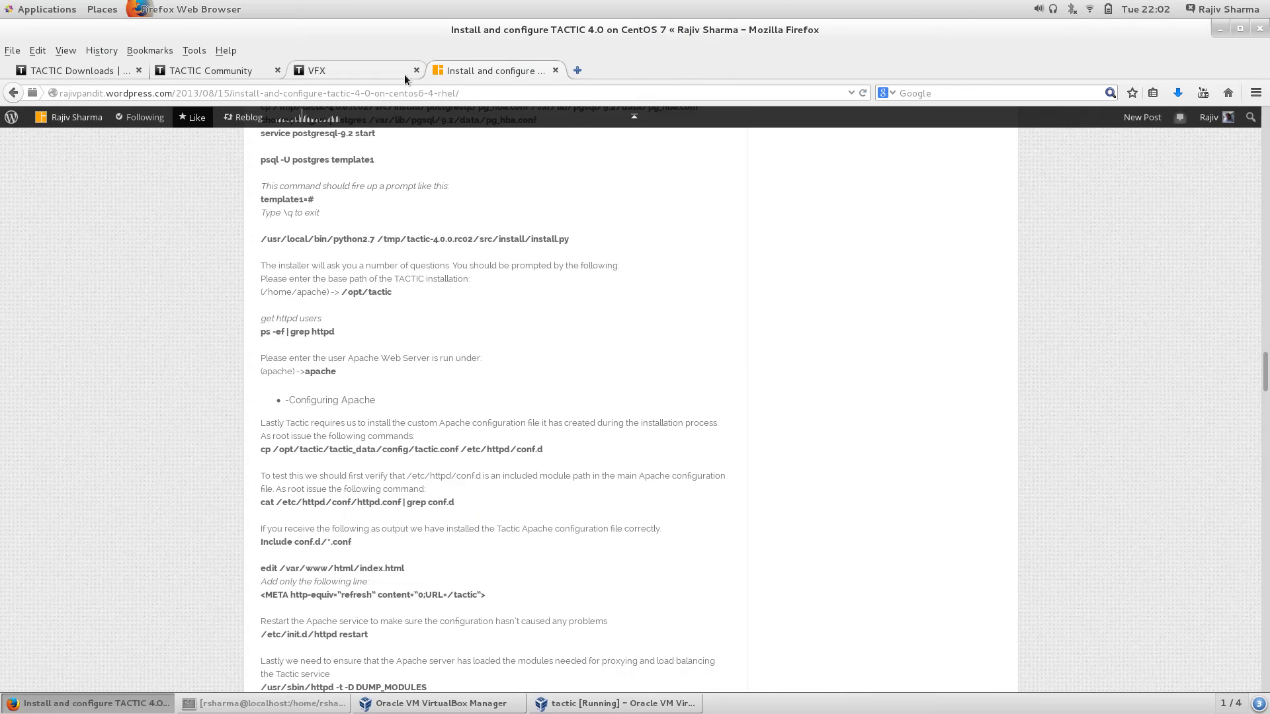
left_click(367, 70)
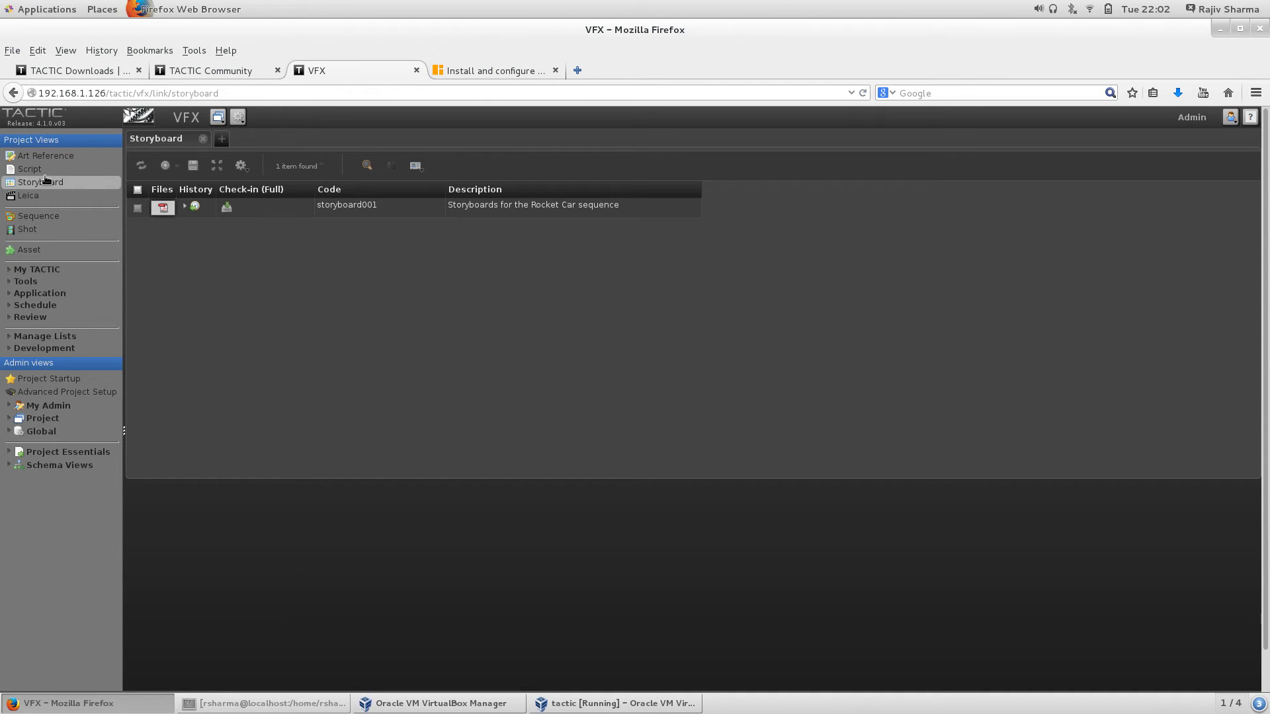
left_click(47, 221)
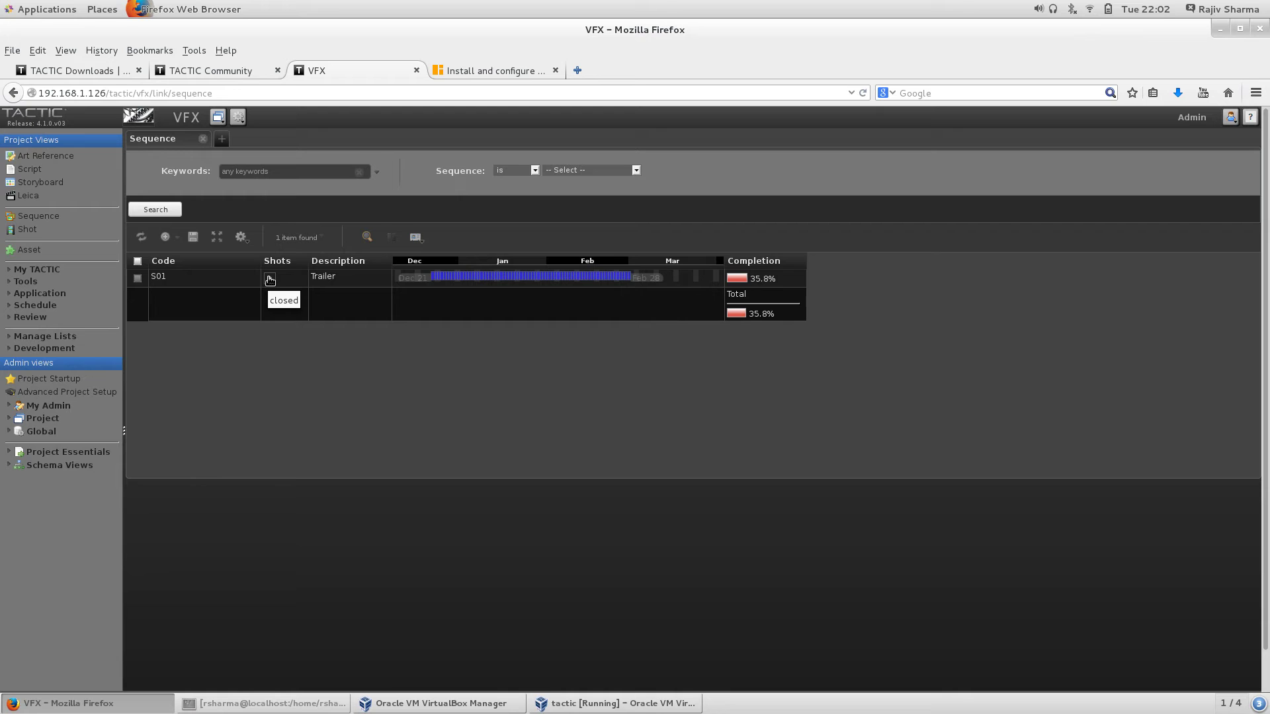
left_click(269, 280)
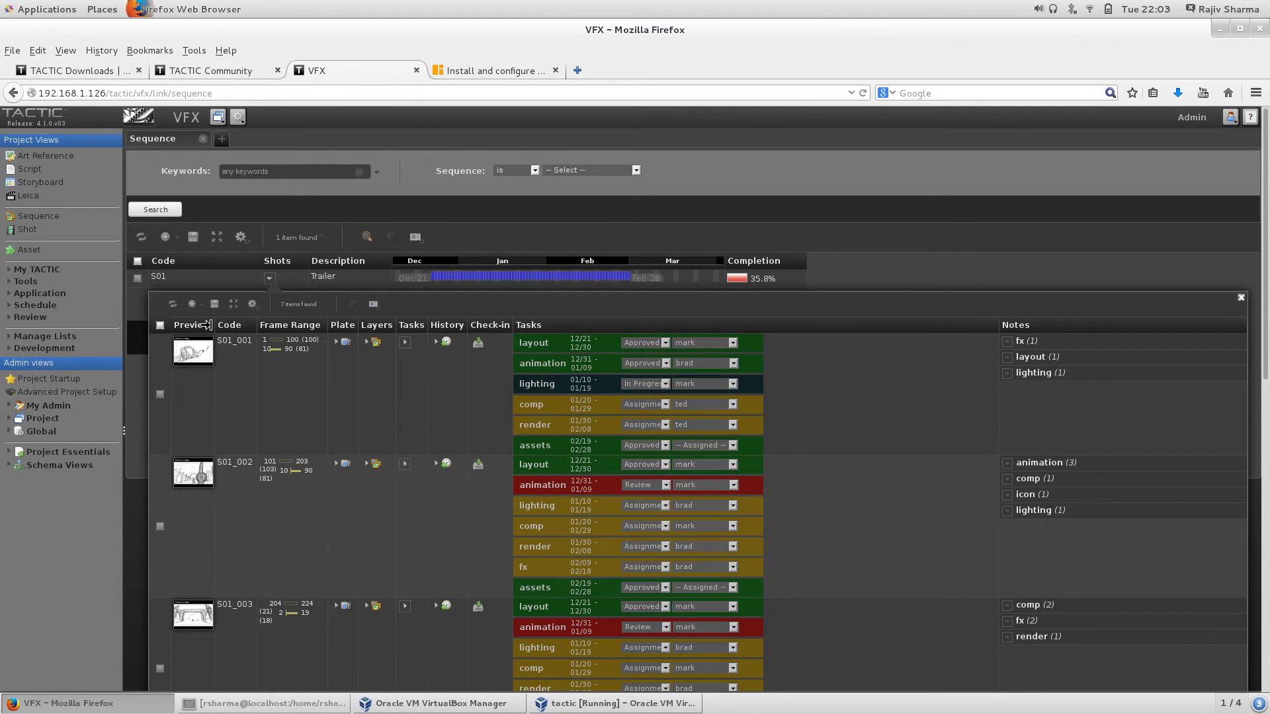
left_click_drag(214, 325, 448, 326)
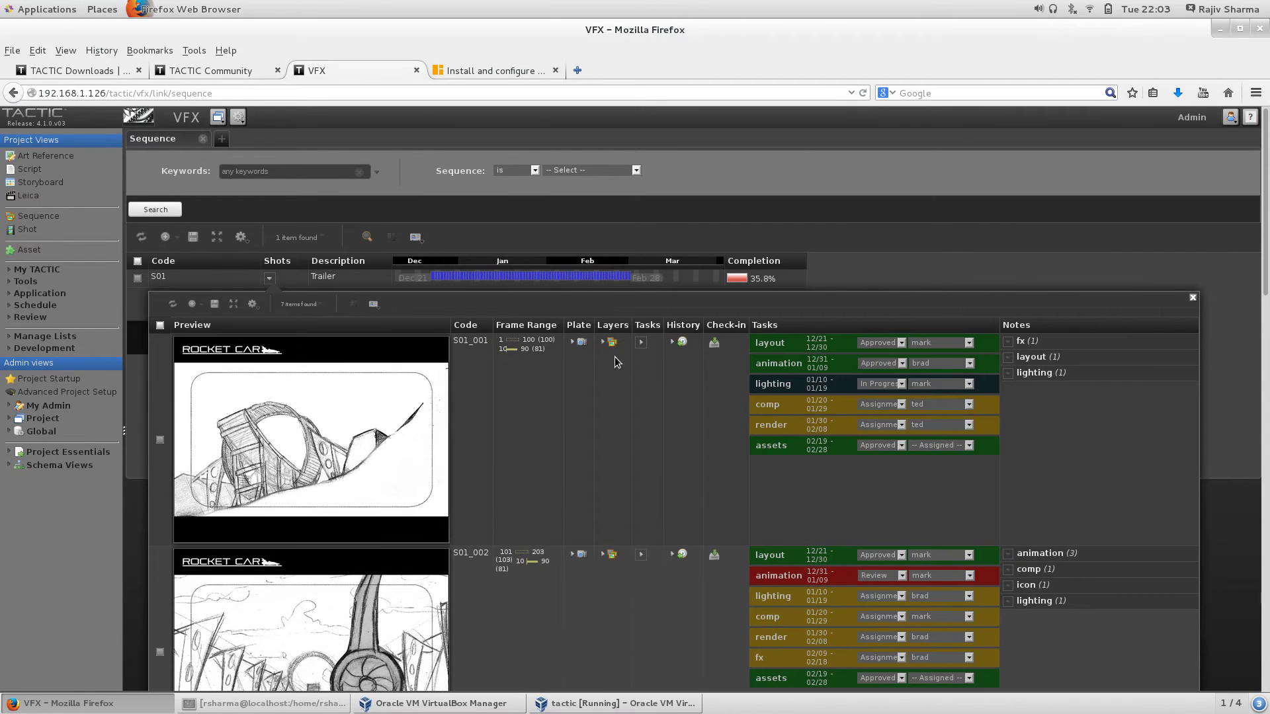
left_click(1192, 299)
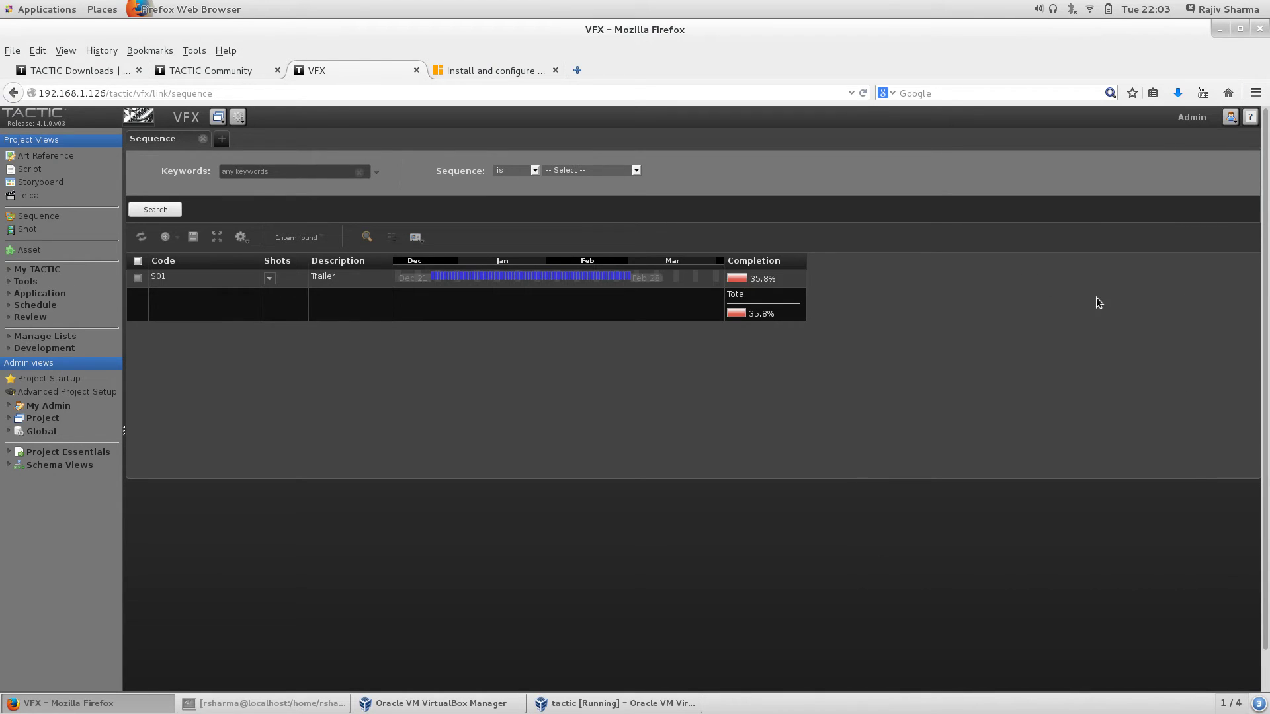
left_click(270, 277)
Step: Show the Shot list with its Preview column dragged much wider
left_click(28, 230)
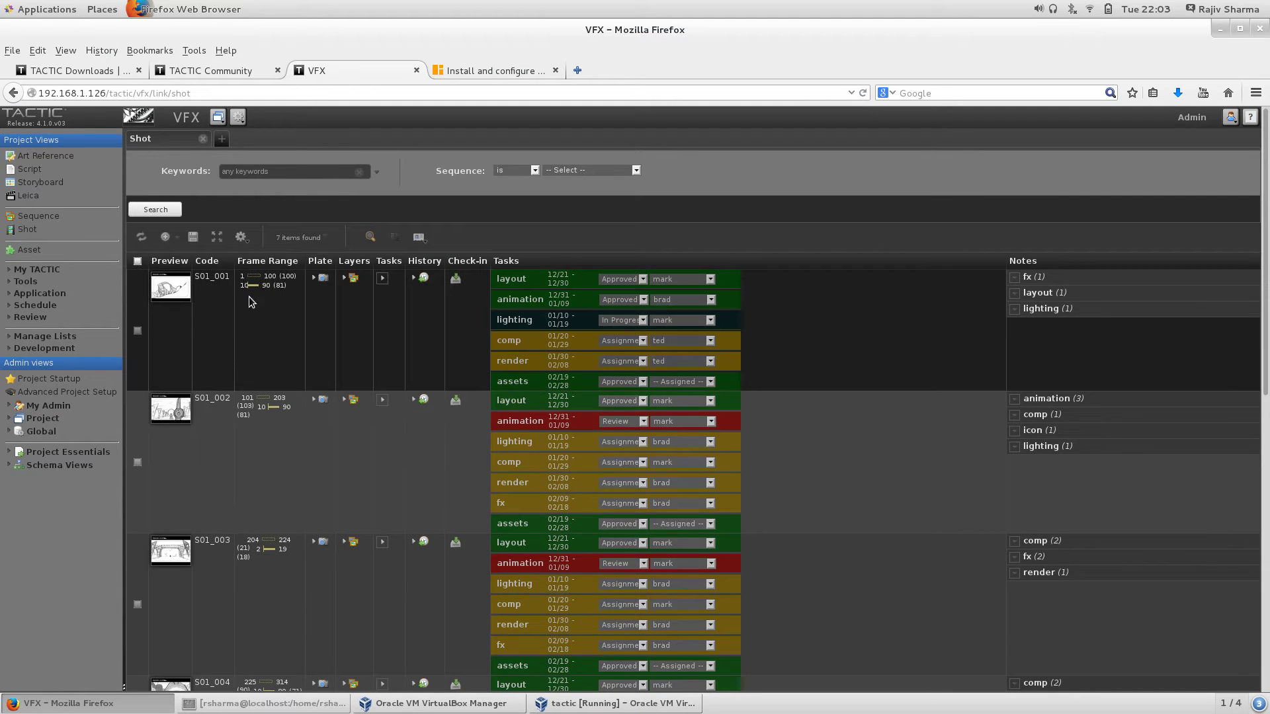
left_click_drag(190, 262, 490, 265)
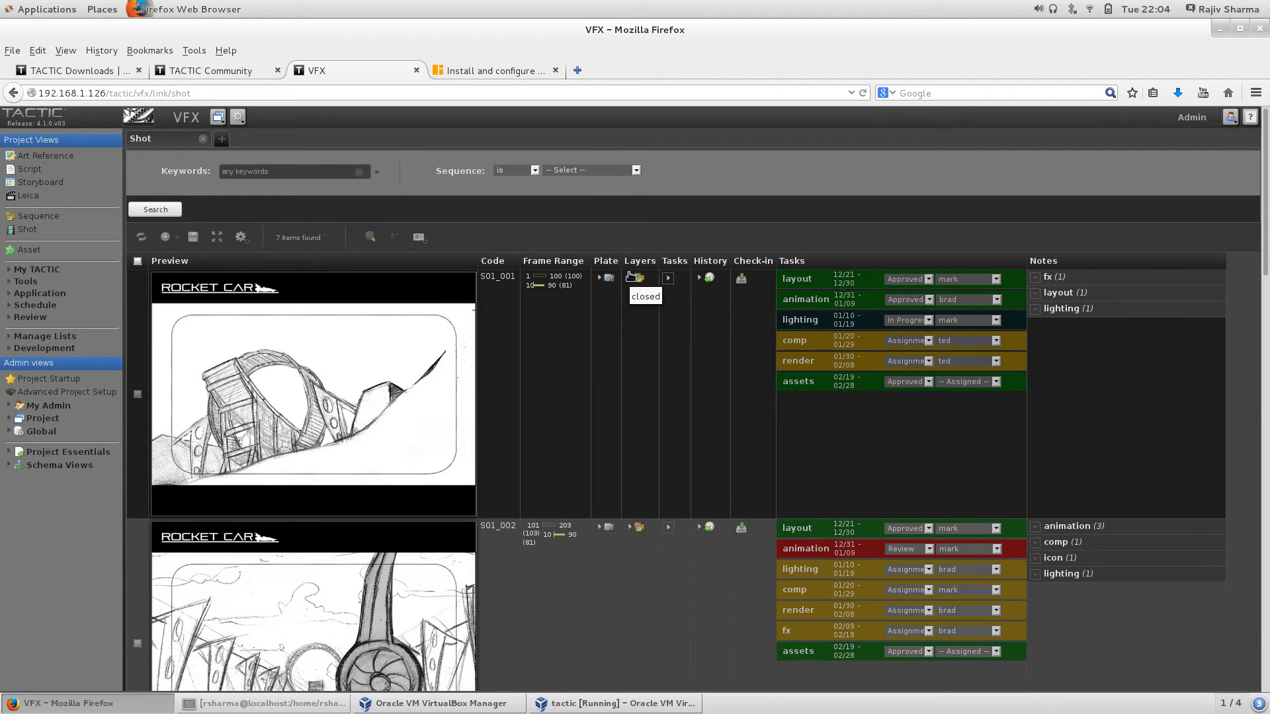
left_click(629, 277)
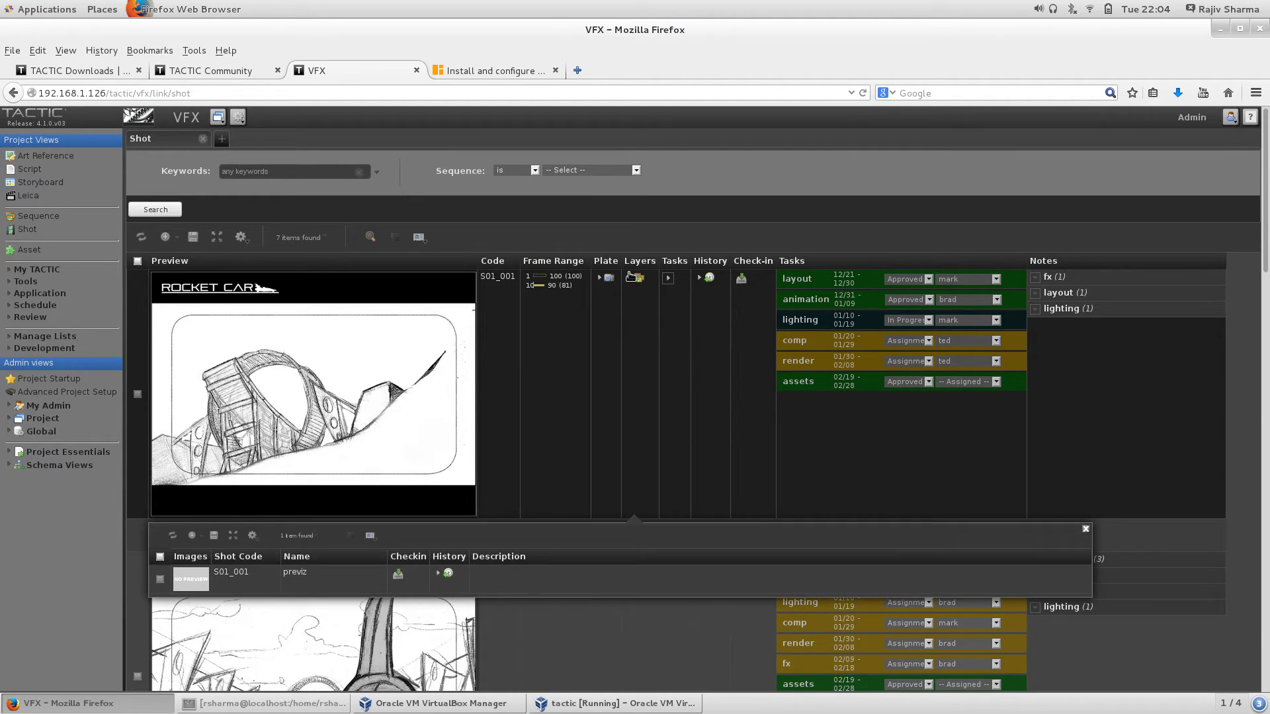
left_click(629, 276)
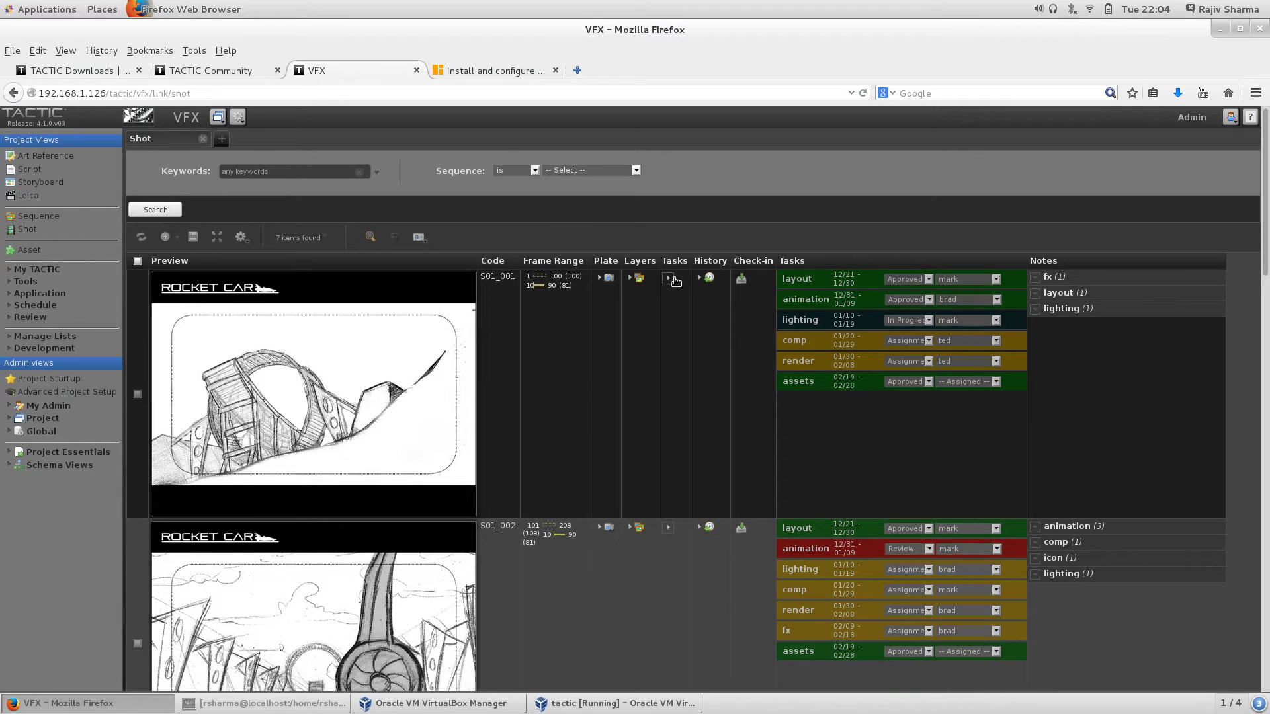
left_click(670, 278)
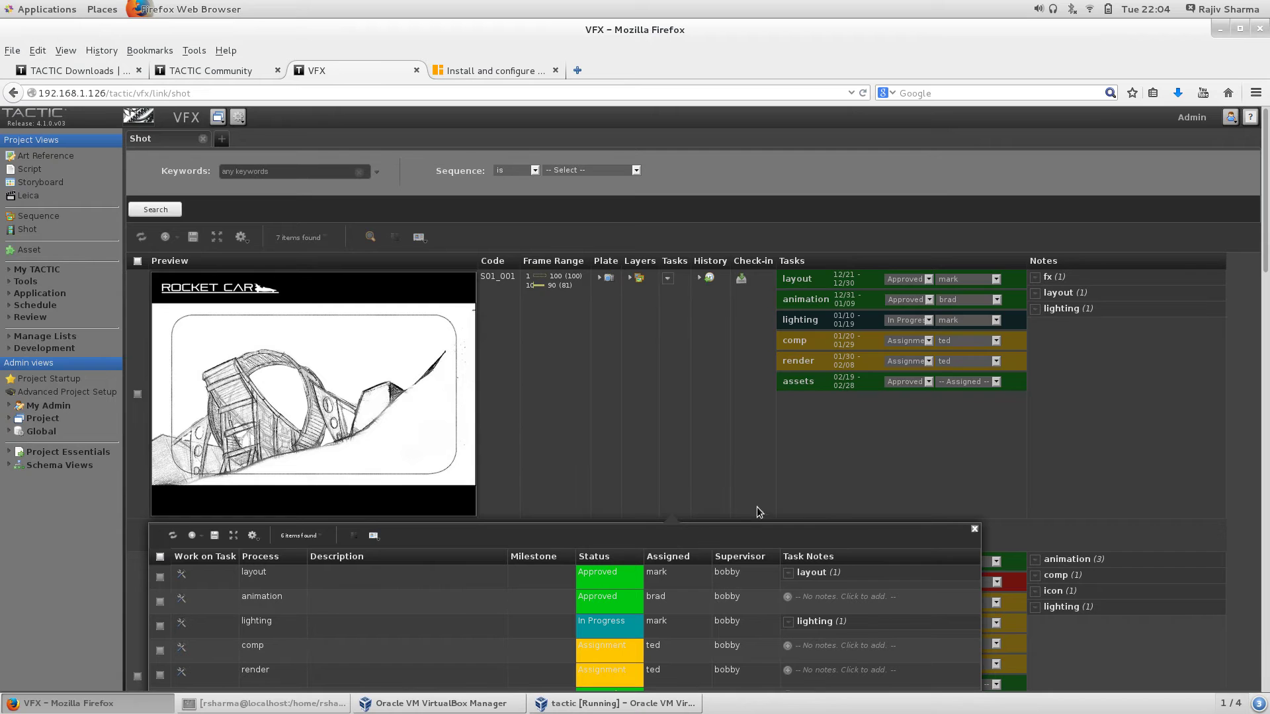
scroll(760, 423, "down", 4)
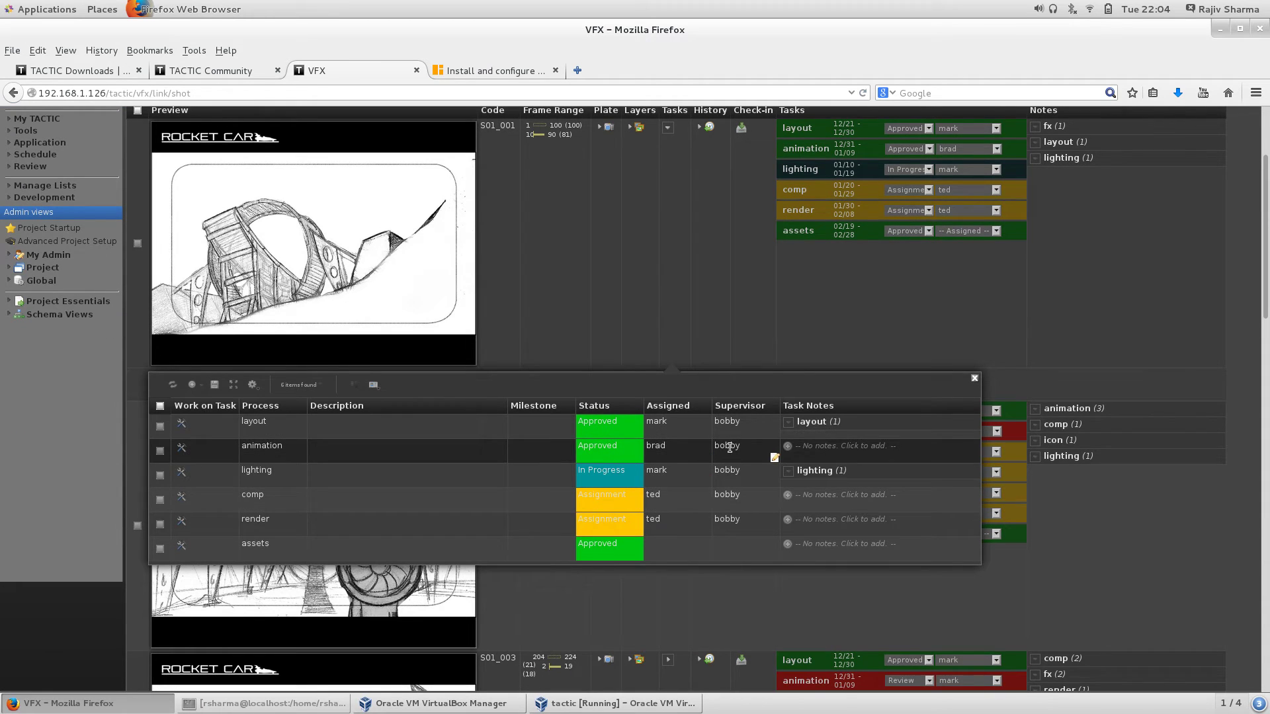
scroll(979, 443, "up", 1)
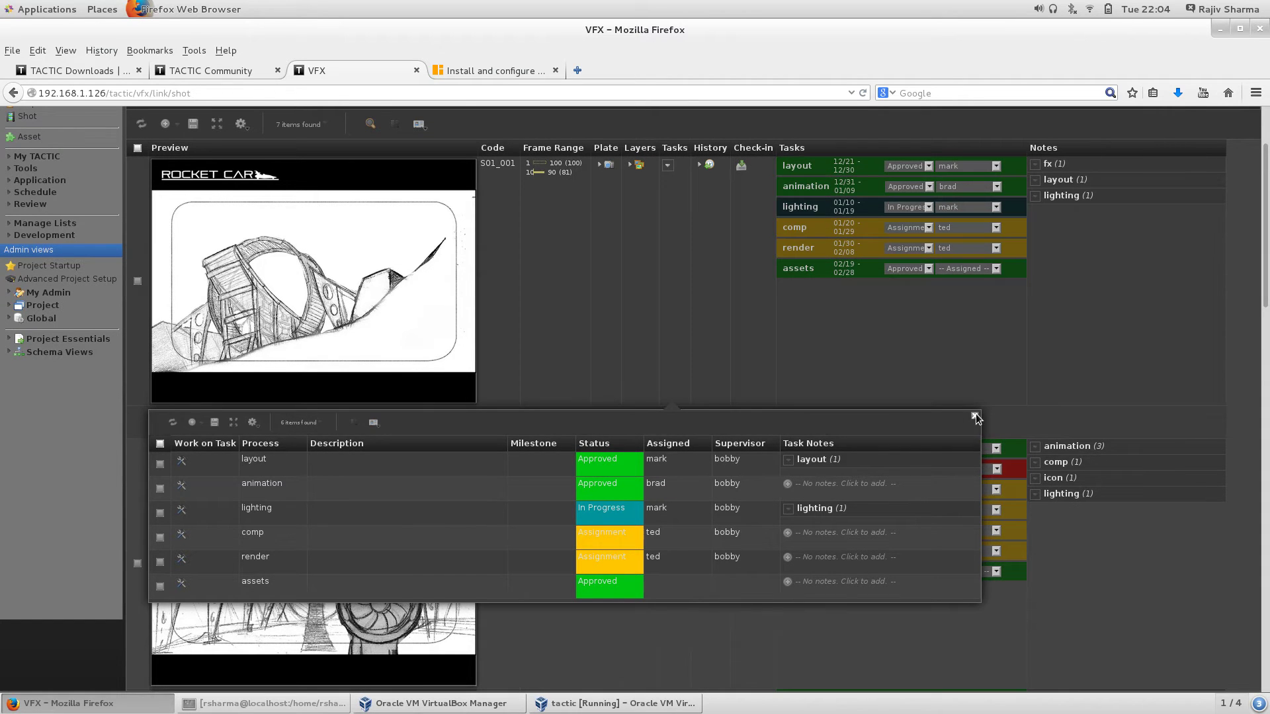
left_click(975, 414)
scroll(857, 296, "up", 3)
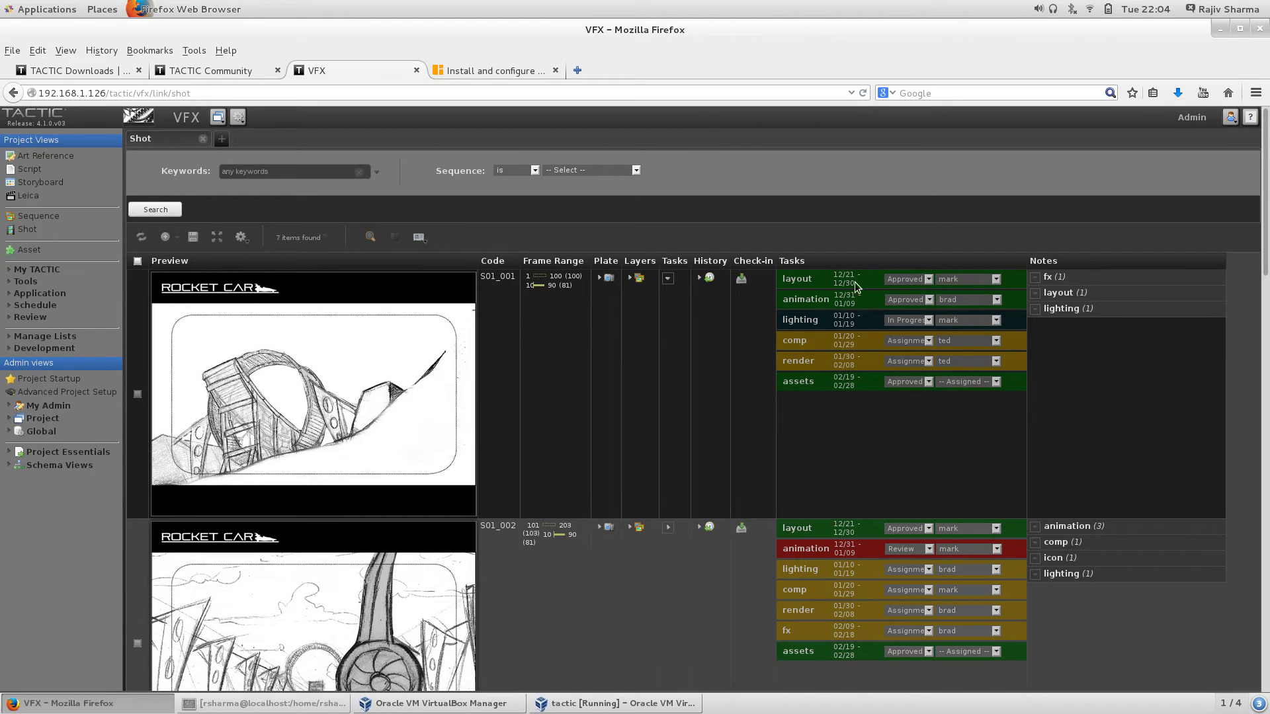
left_click(906, 281)
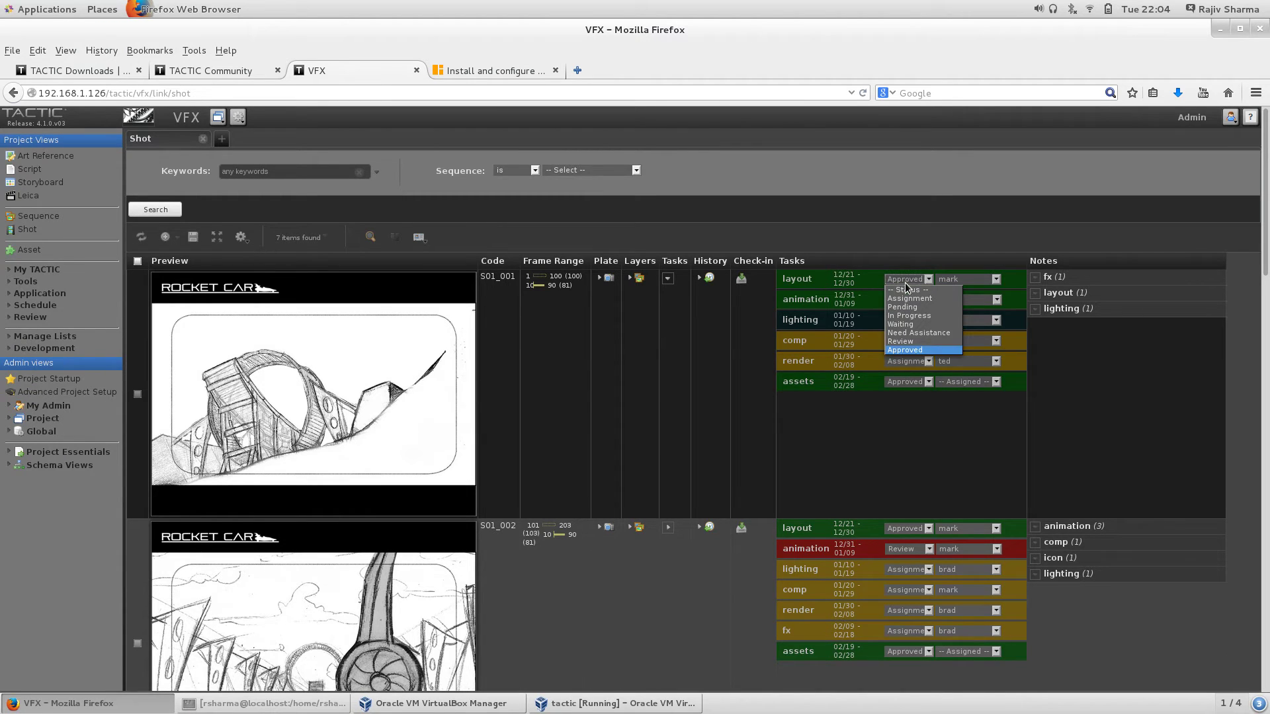
left_click(1105, 367)
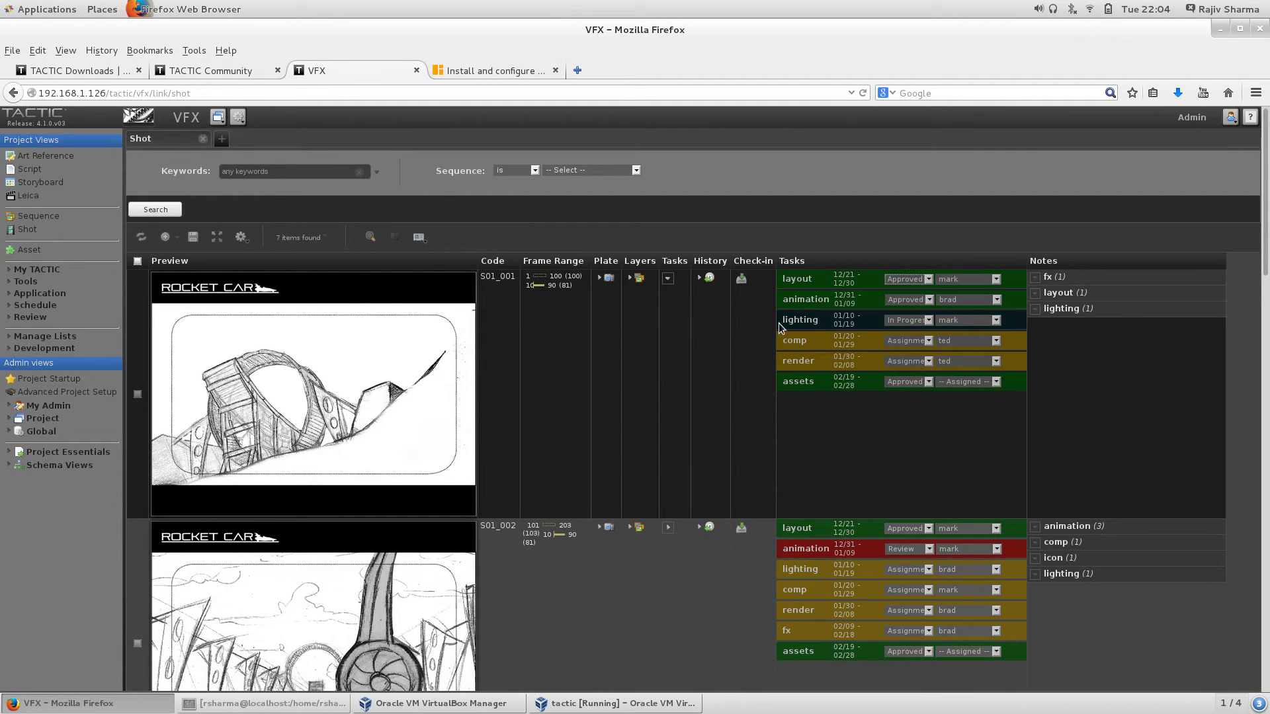
Step: Zoom out and change shot S01_001's layout task status from Approved to Review
scroll(998, 191, "up", 8)
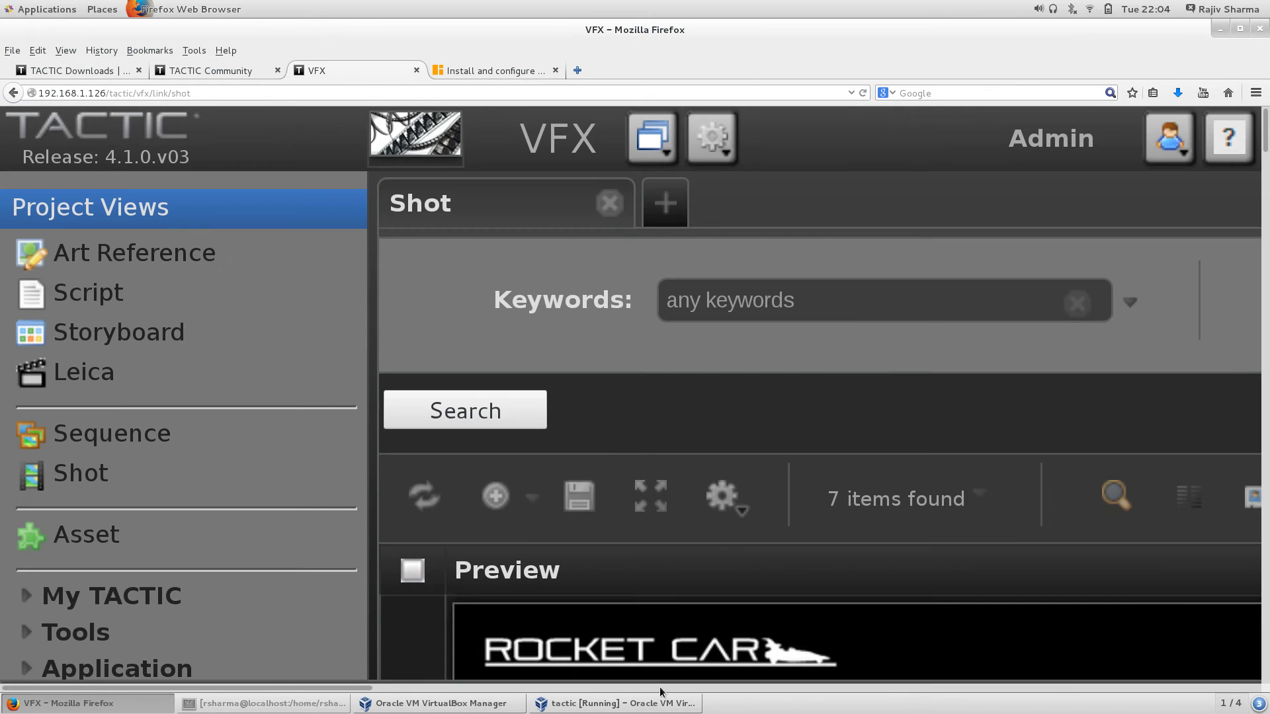
left_click_drag(306, 689, 1058, 689)
scroll(796, 441, "down", 10)
scroll(816, 439, "up", 10)
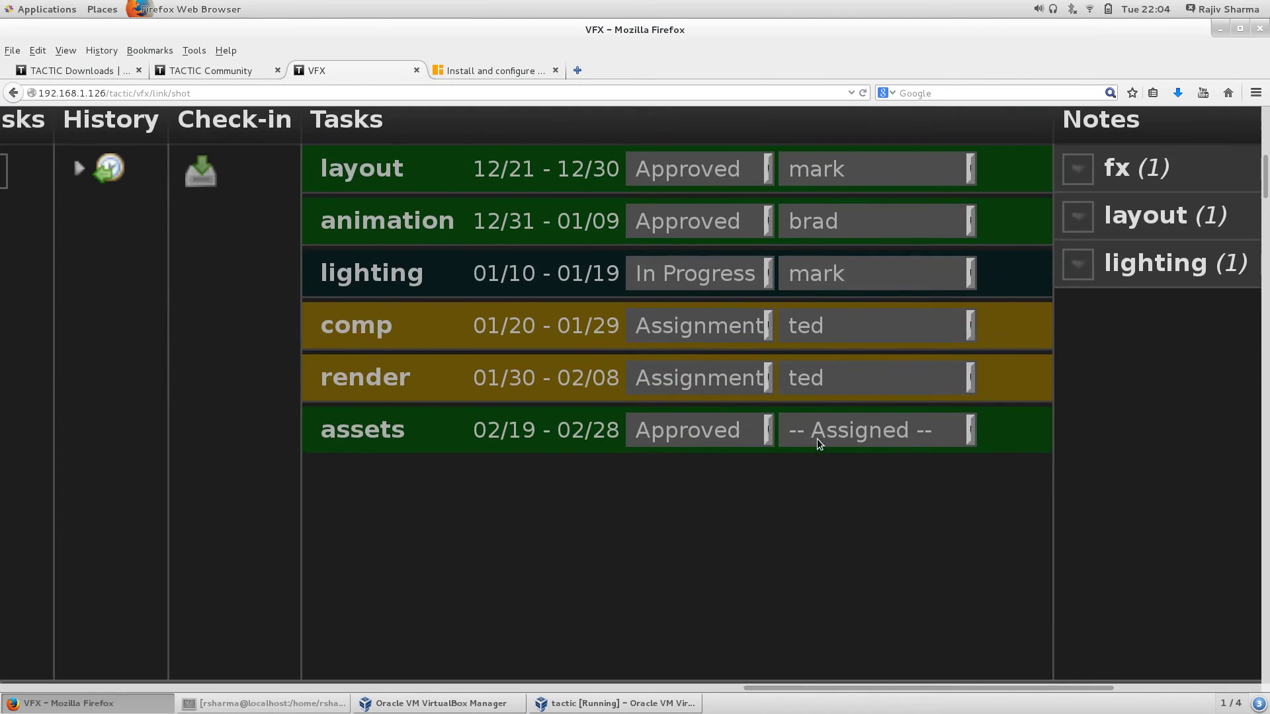
scroll(816, 438, "down", 3)
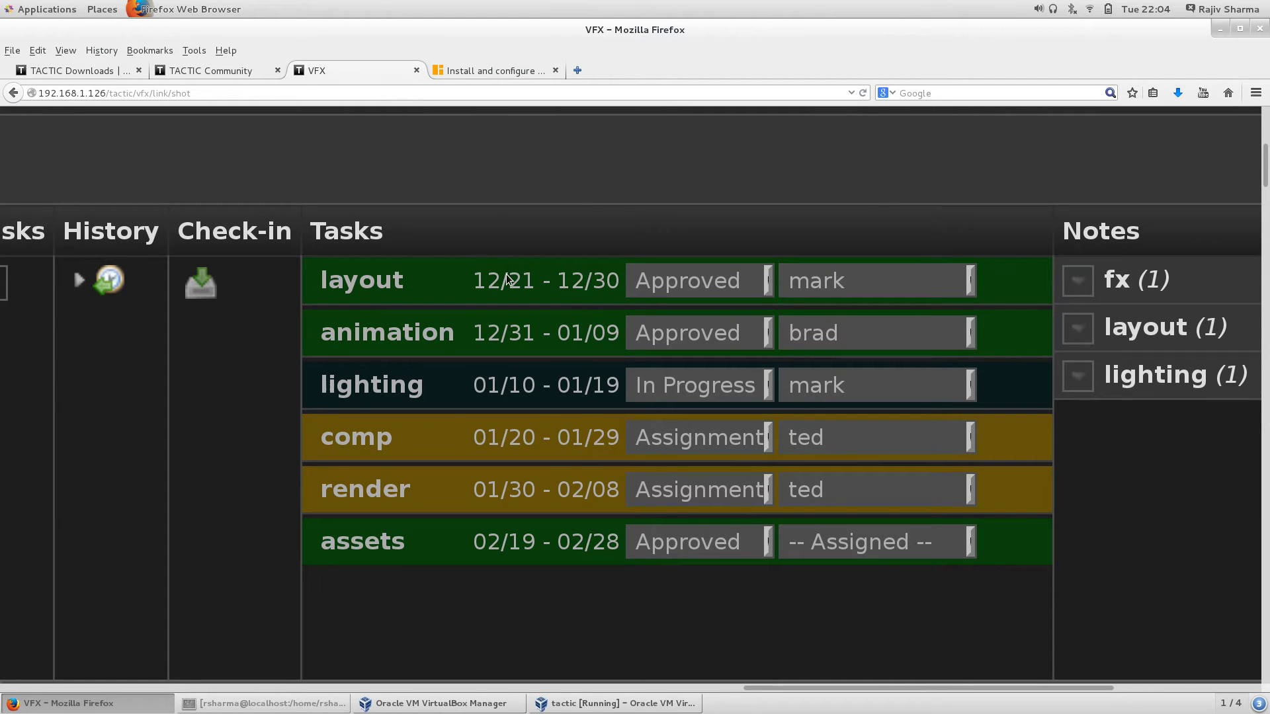
key("ctrl+minus")
key("ctrl+minus")
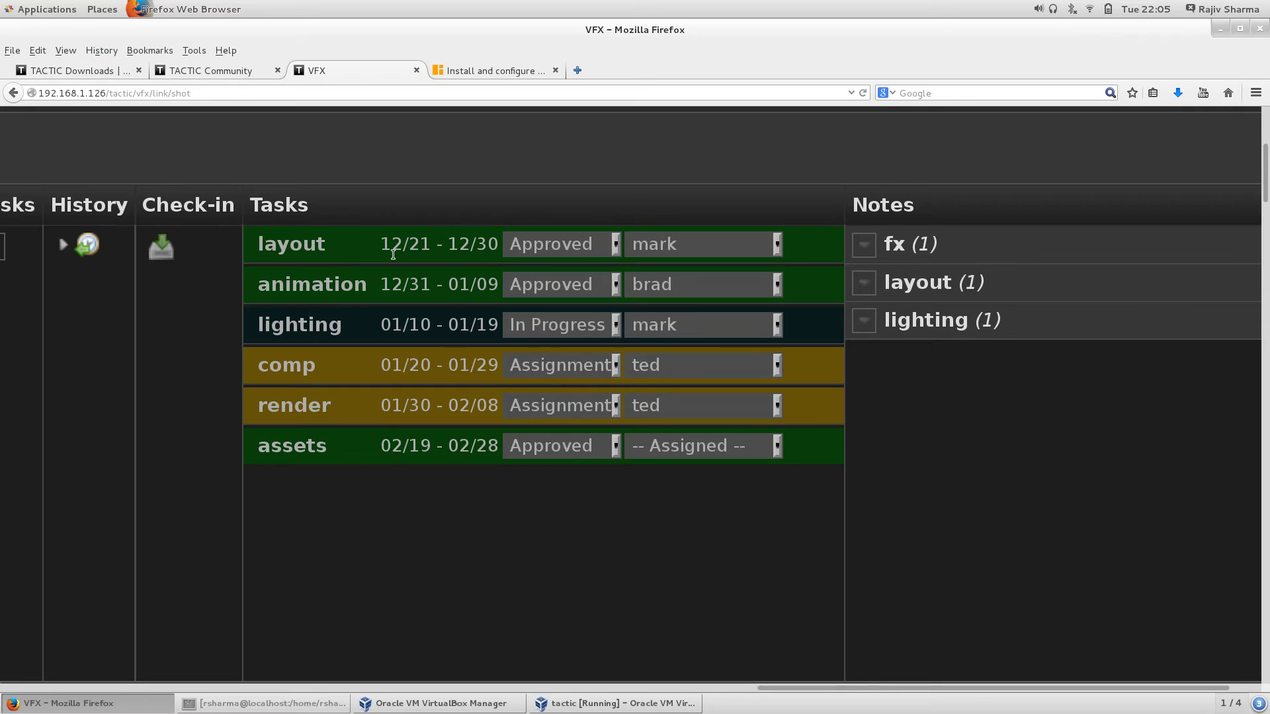
left_click(601, 254)
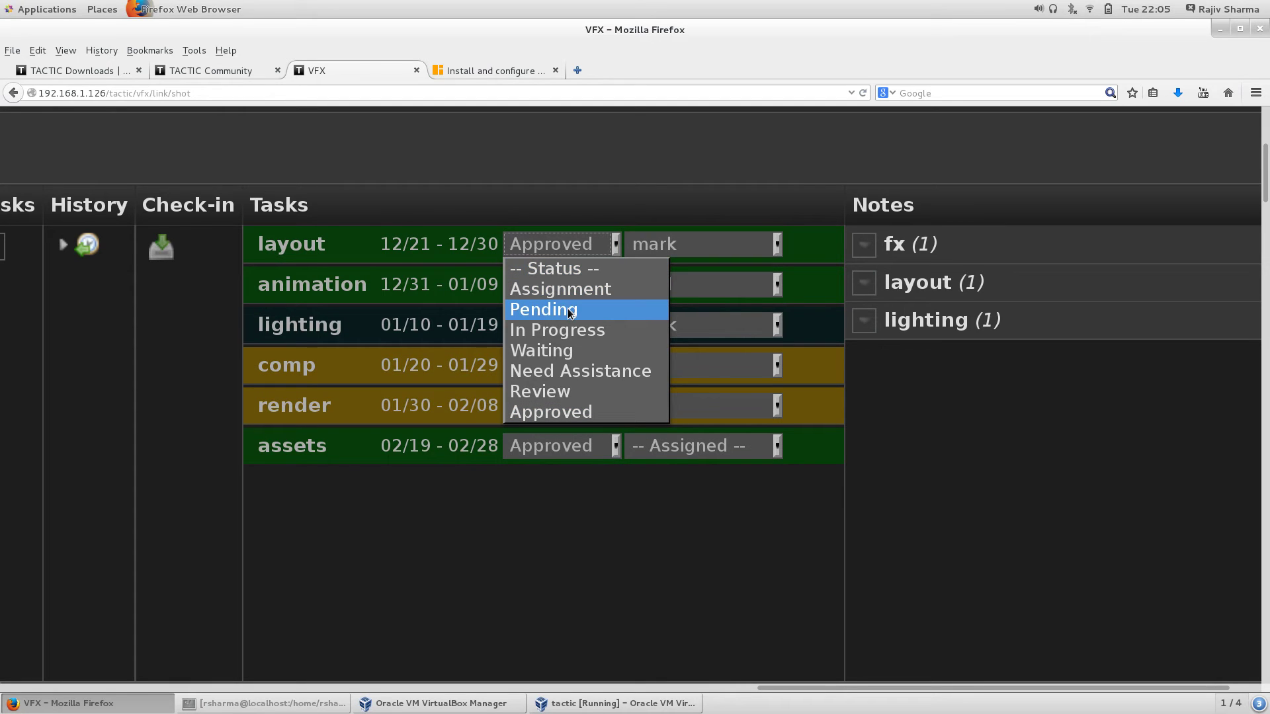
left_click(558, 390)
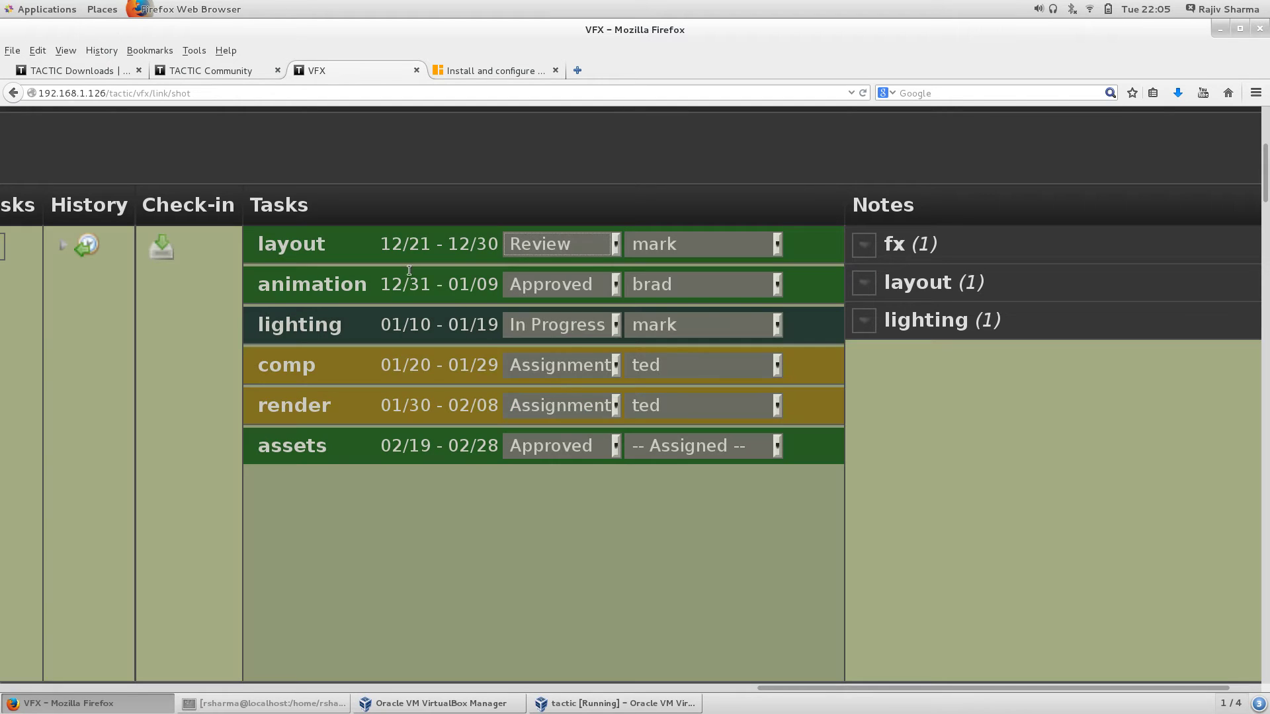
Step: Reassign S01_001's layout task to another user, keeping its status at Review
left_click(700, 246)
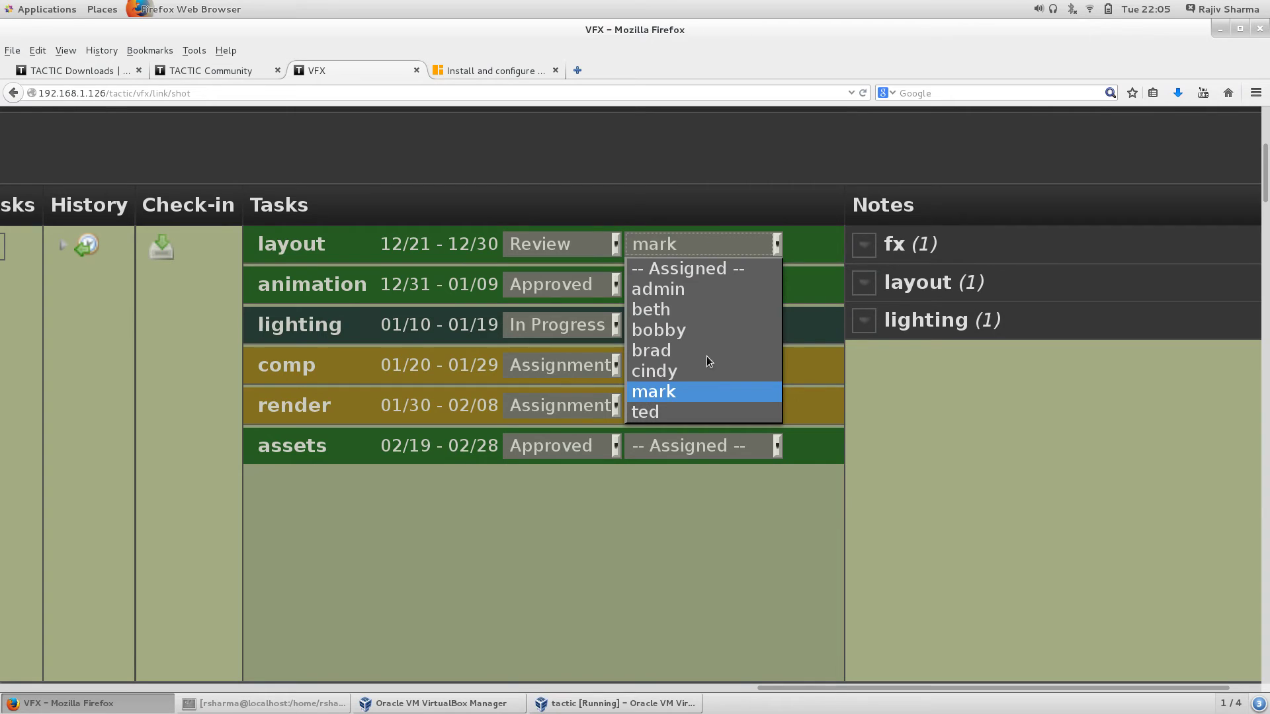
left_click(691, 332)
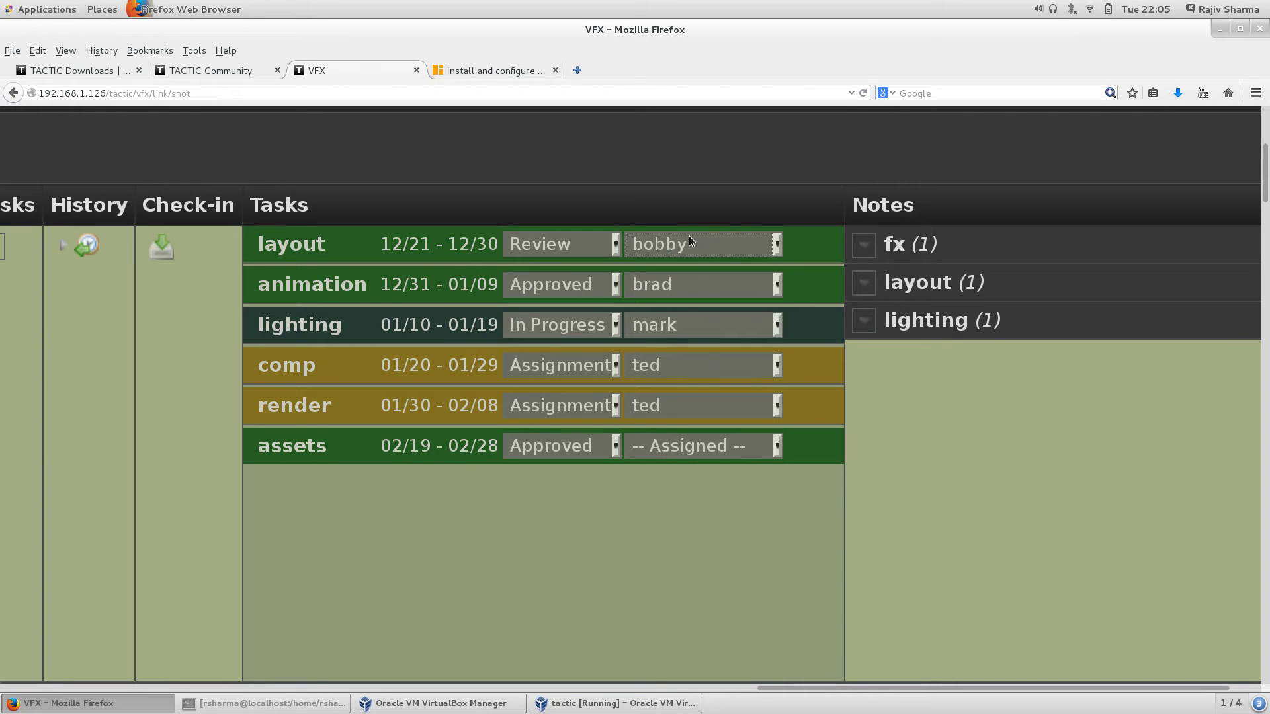
left_click(589, 246)
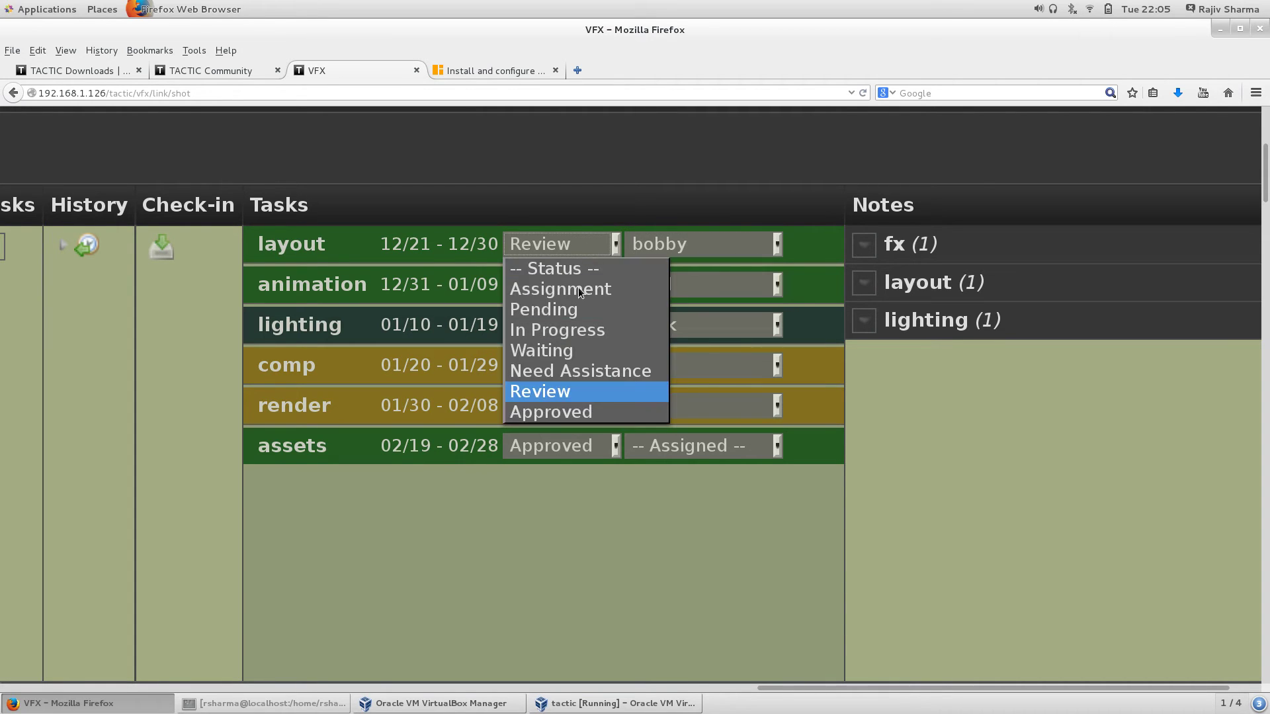
left_click(554, 392)
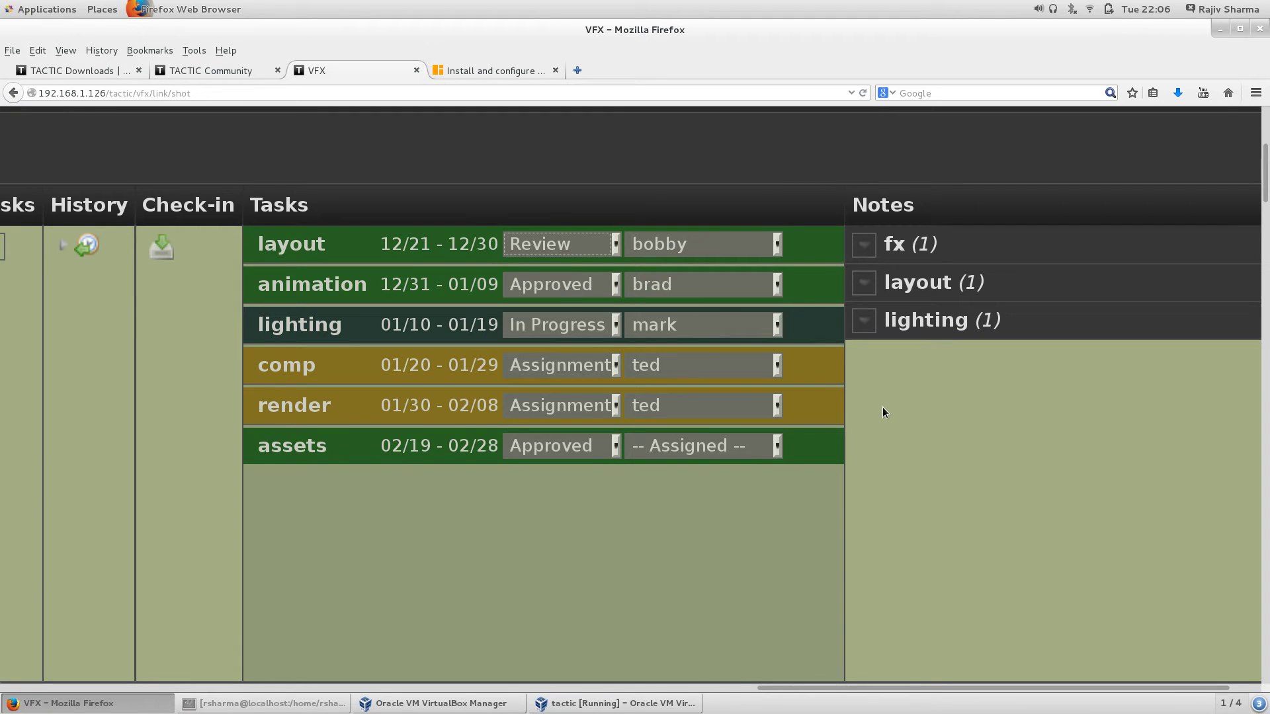
left_click(864, 285)
mouse_move(748, 480)
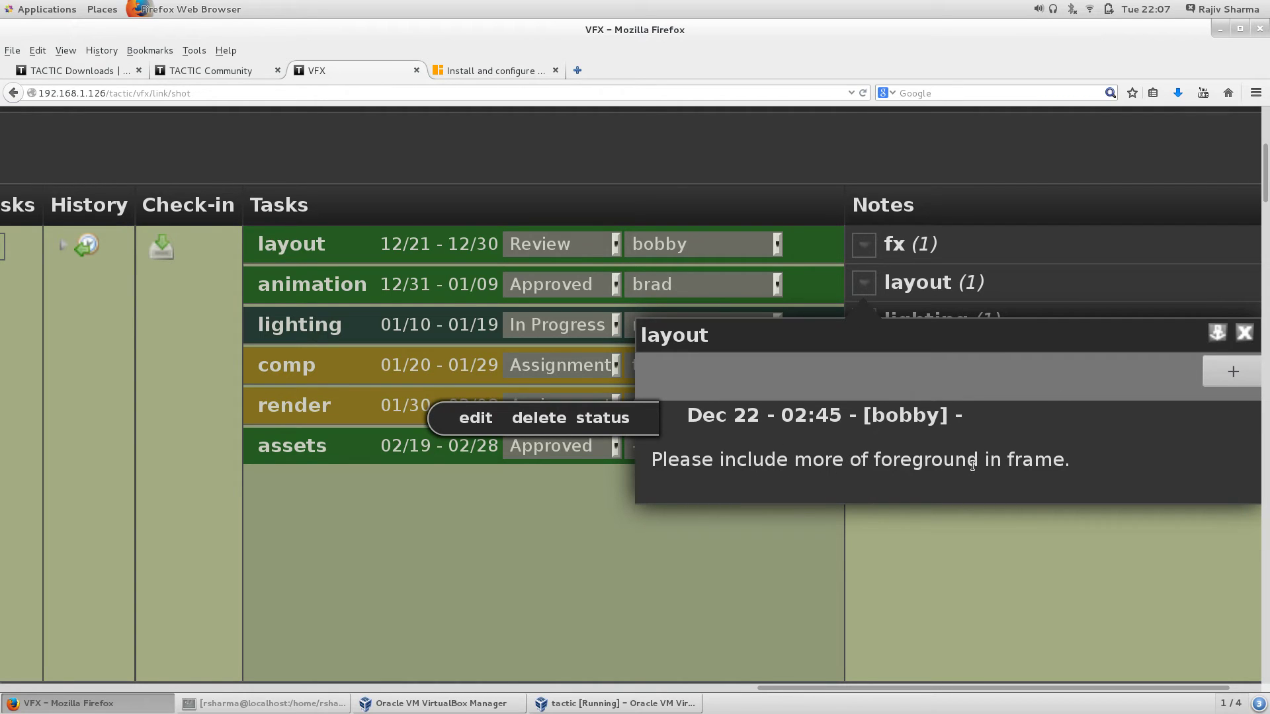
left_click(1246, 334)
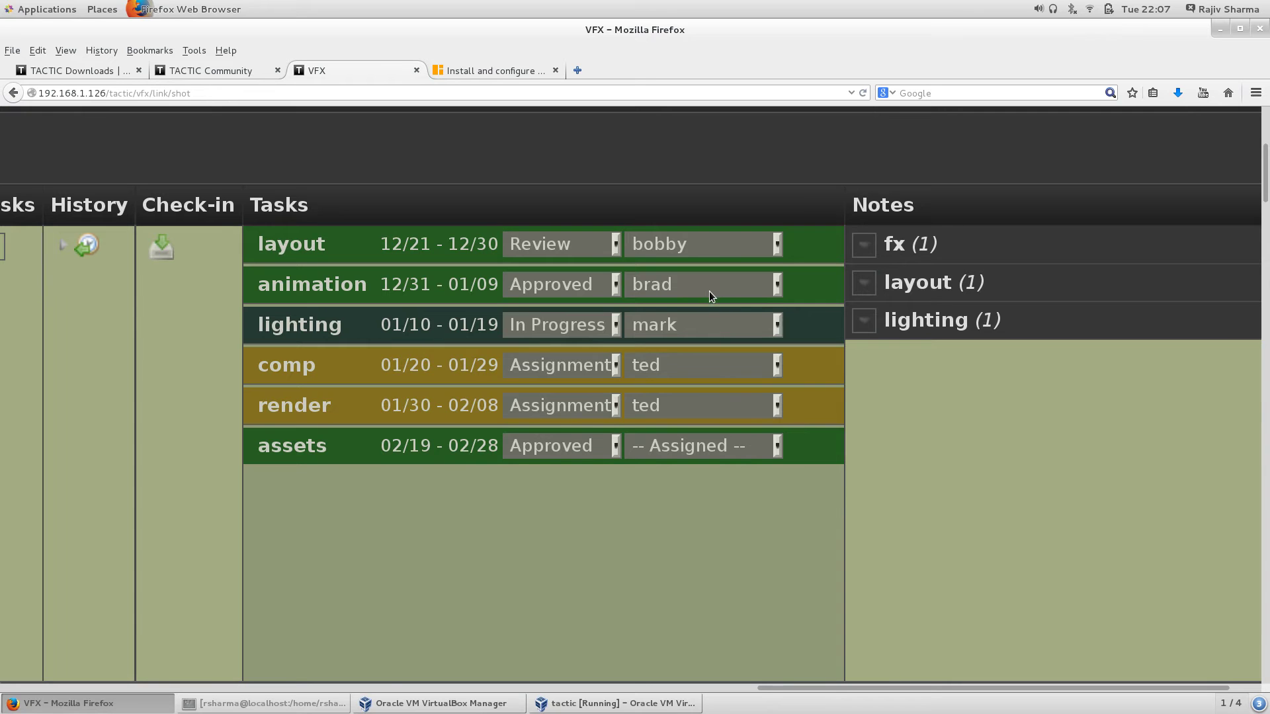
Step: Zoom the page out three times so S01_001's whole row, including Code and Frame Range, fits
scroll(709, 291, "up", 5)
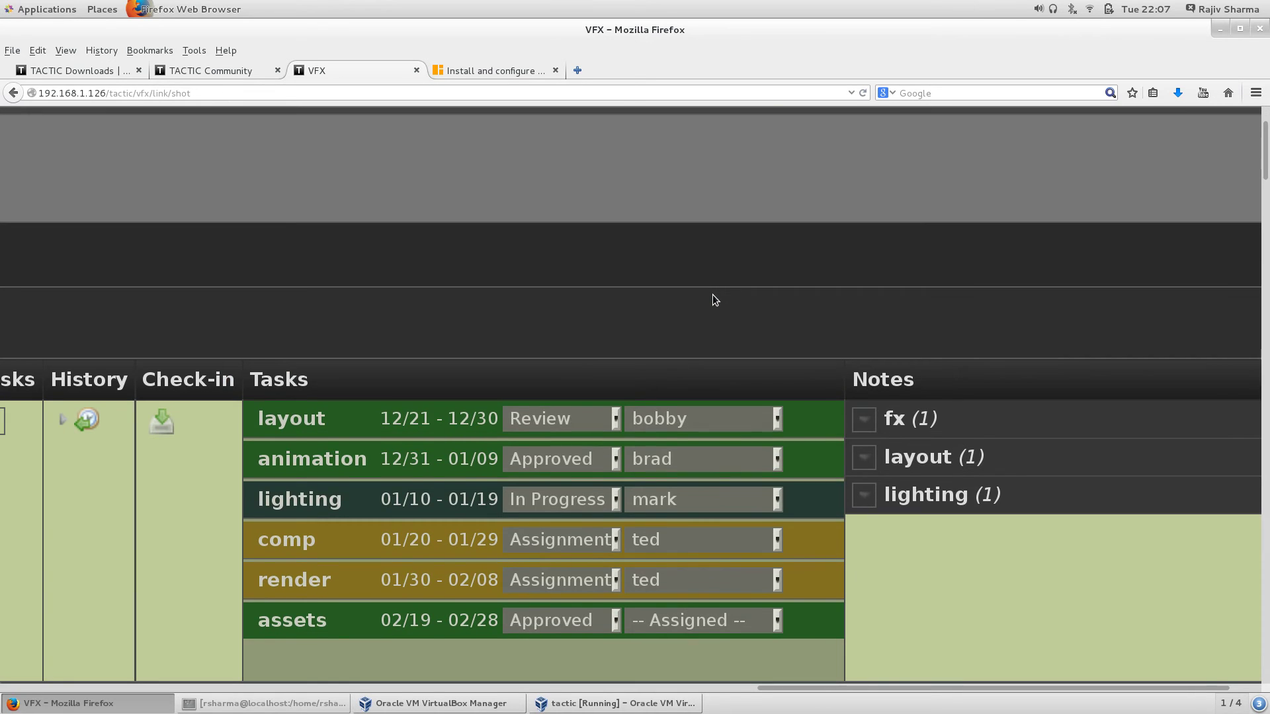
key("ctrl+minus")
scroll(521, 455, "down", 6)
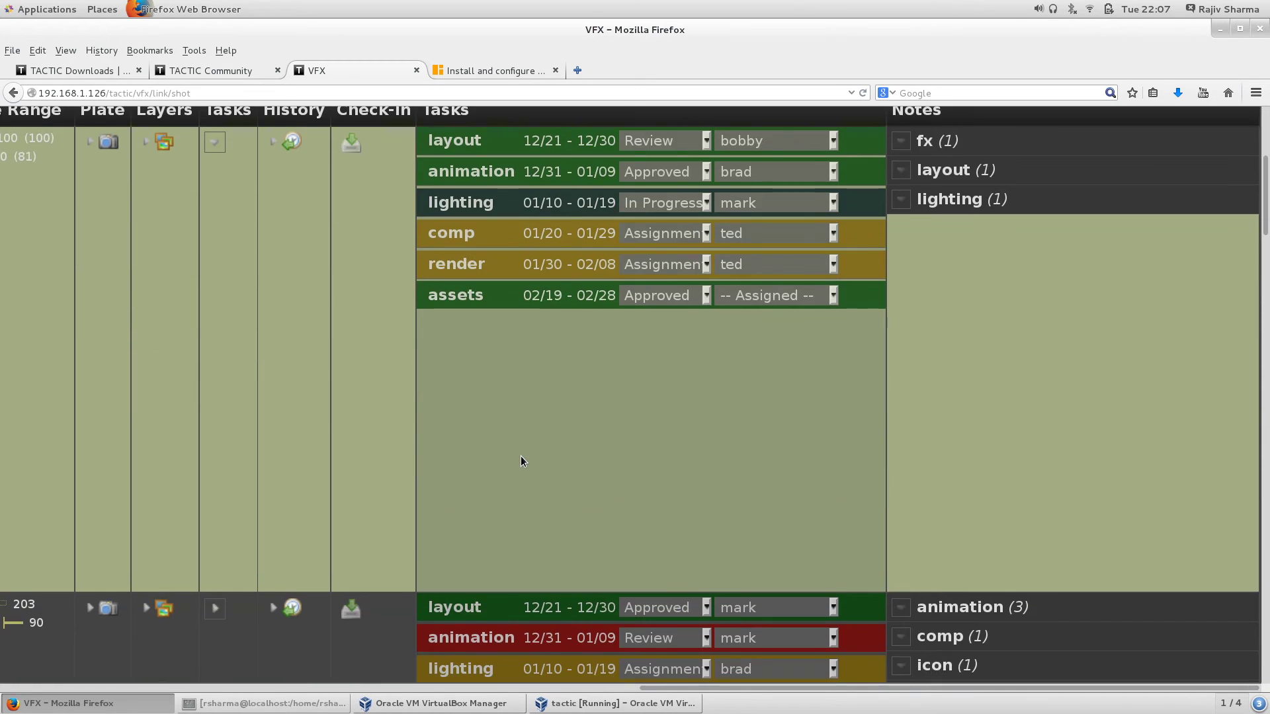
scroll(519, 456, "up", 5)
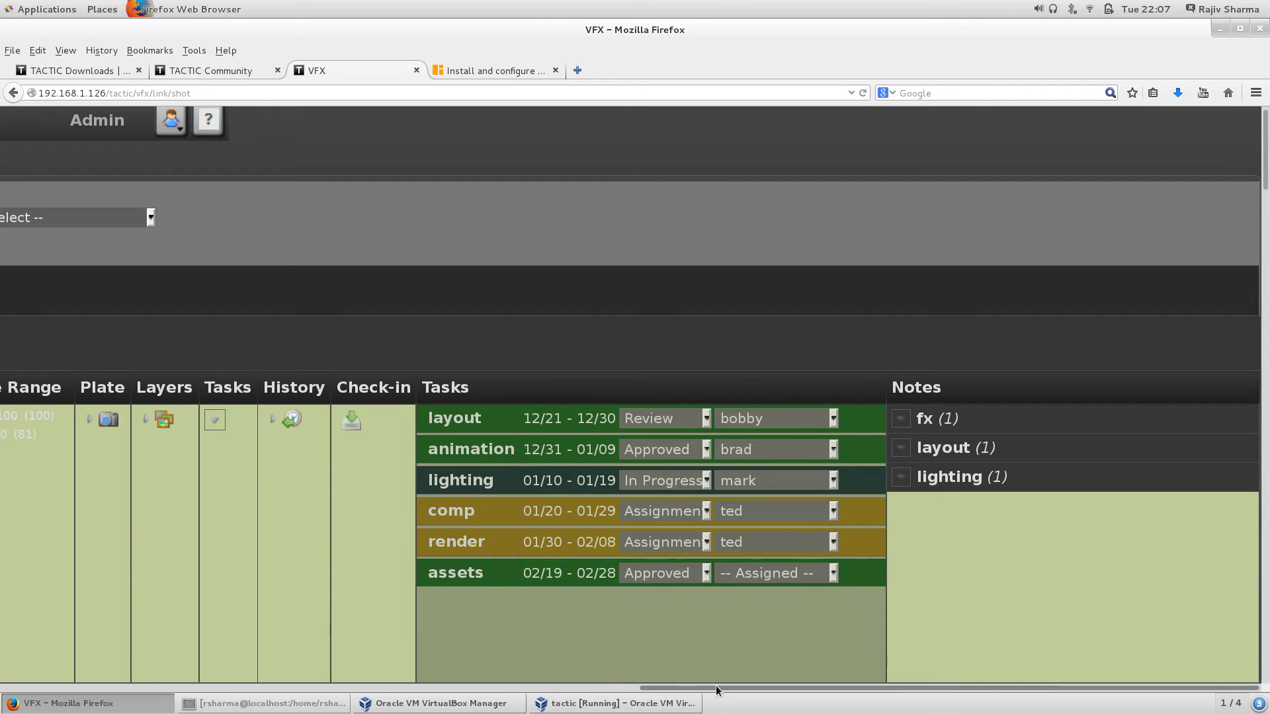
scroll(487, 560, "down", 4)
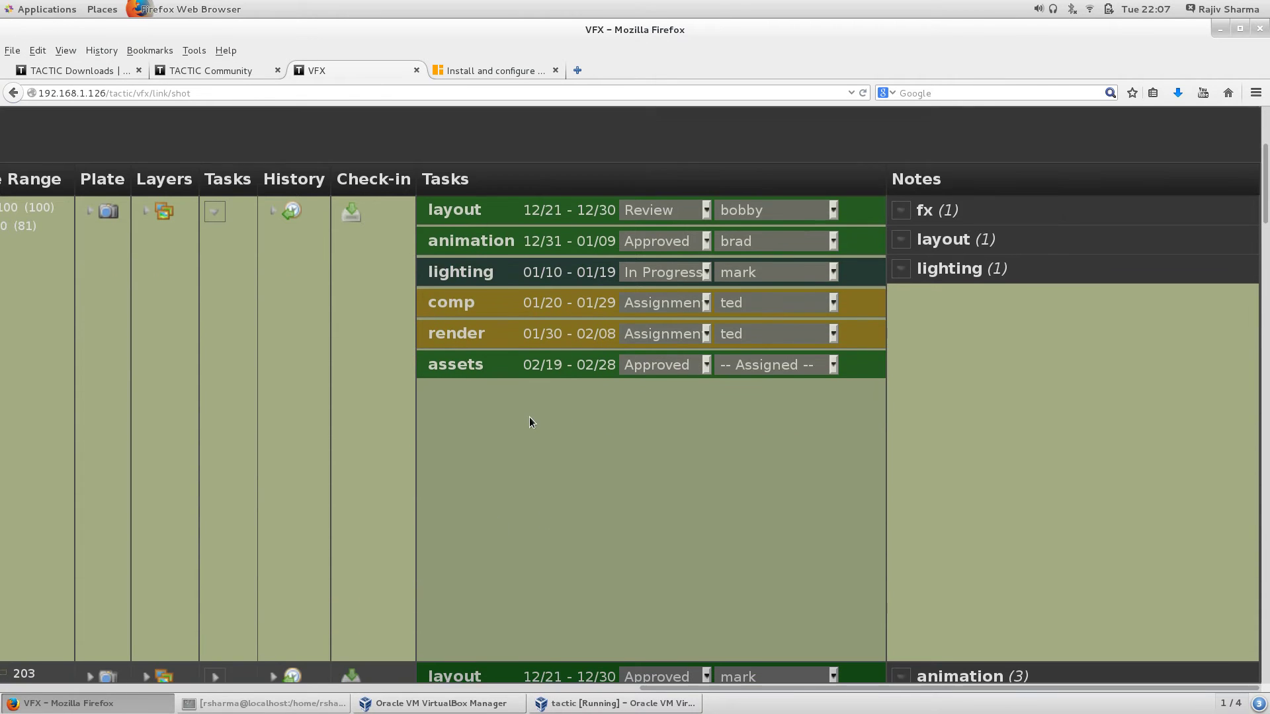
key("ctrl+minus")
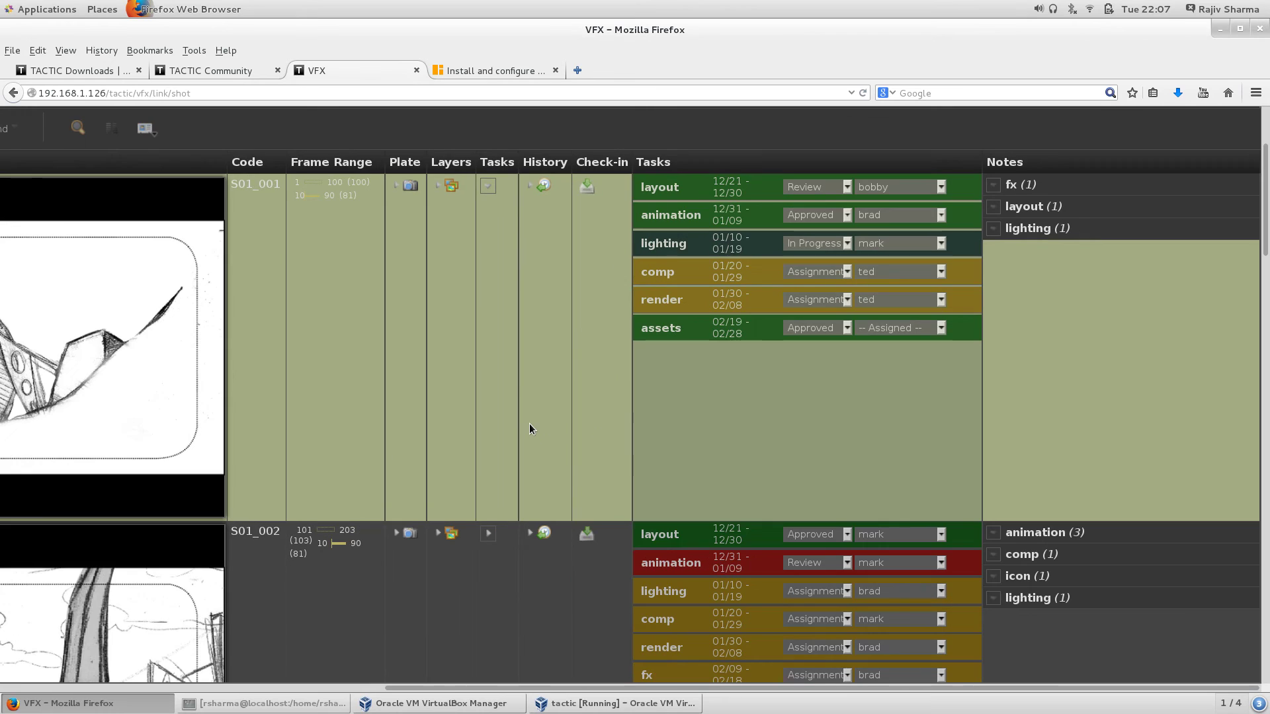
key("ctrl+minus")
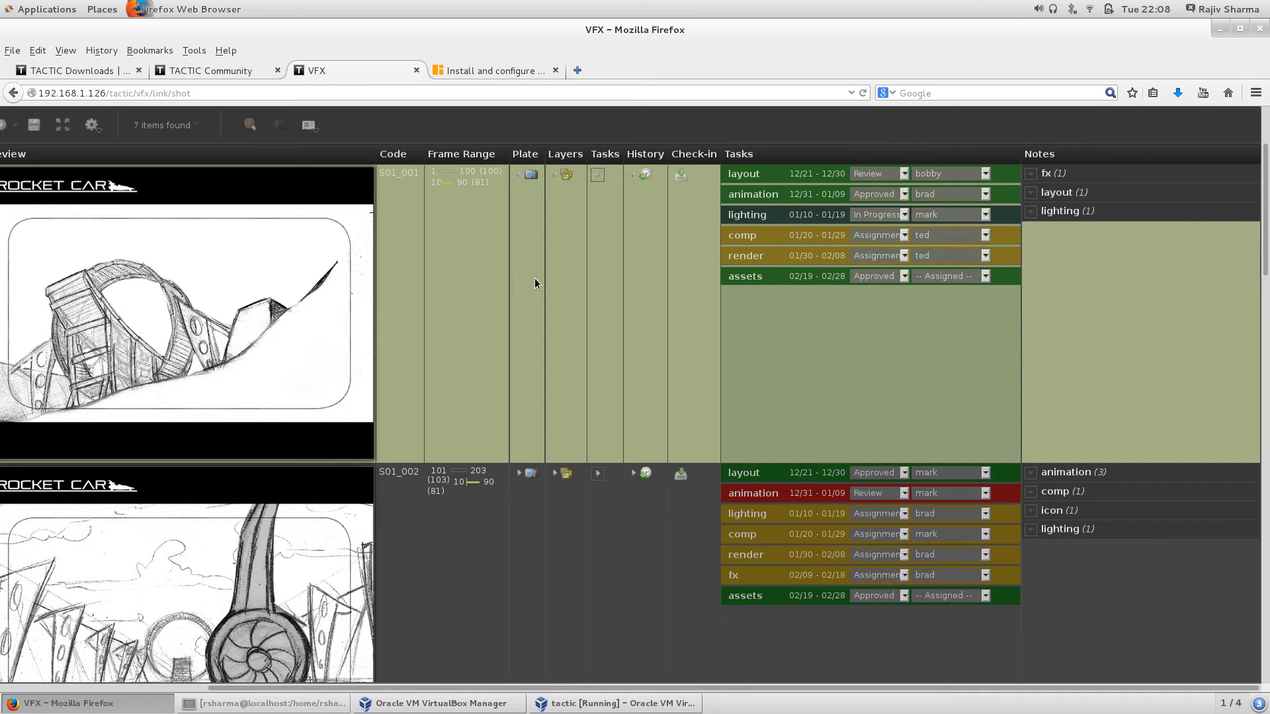
Step: Expand and collapse S01_001's empty plate panel, then zoom out to see more shots
left_click(520, 176)
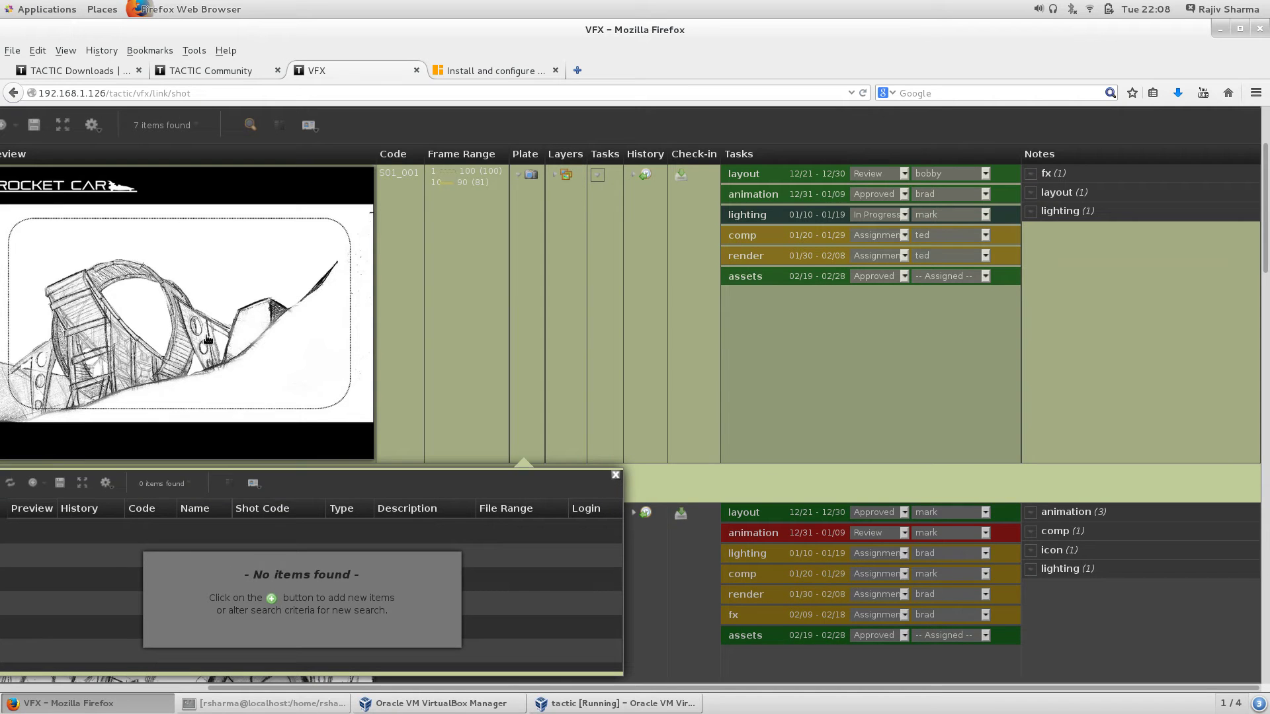
left_click(615, 475)
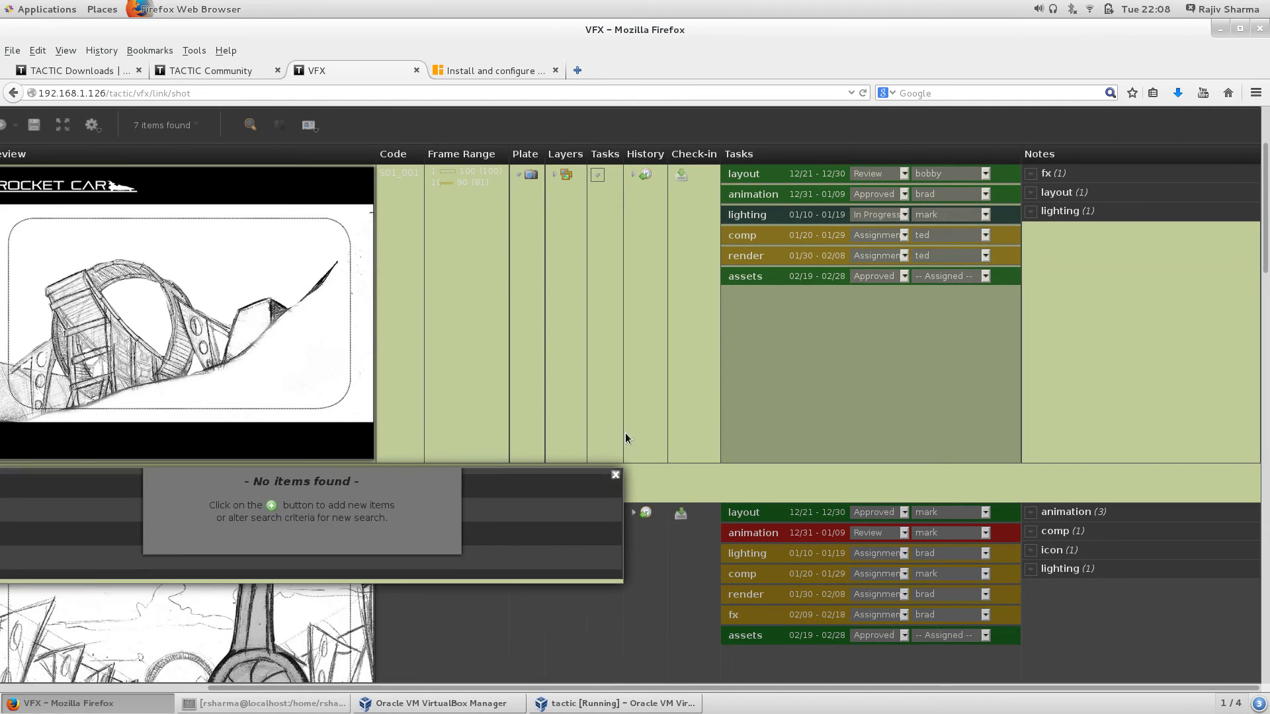
scroll(625, 381, "down", 7)
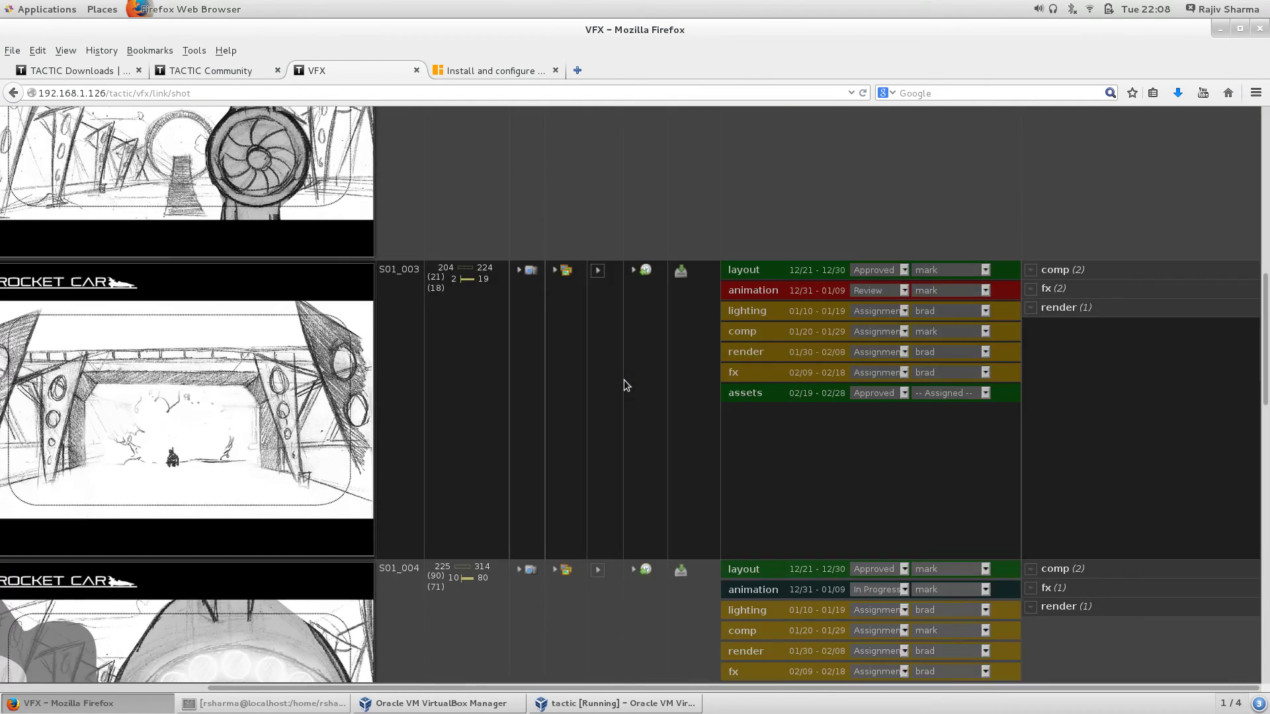
key("ctrl+minus")
scroll(406, 296, "up", 3)
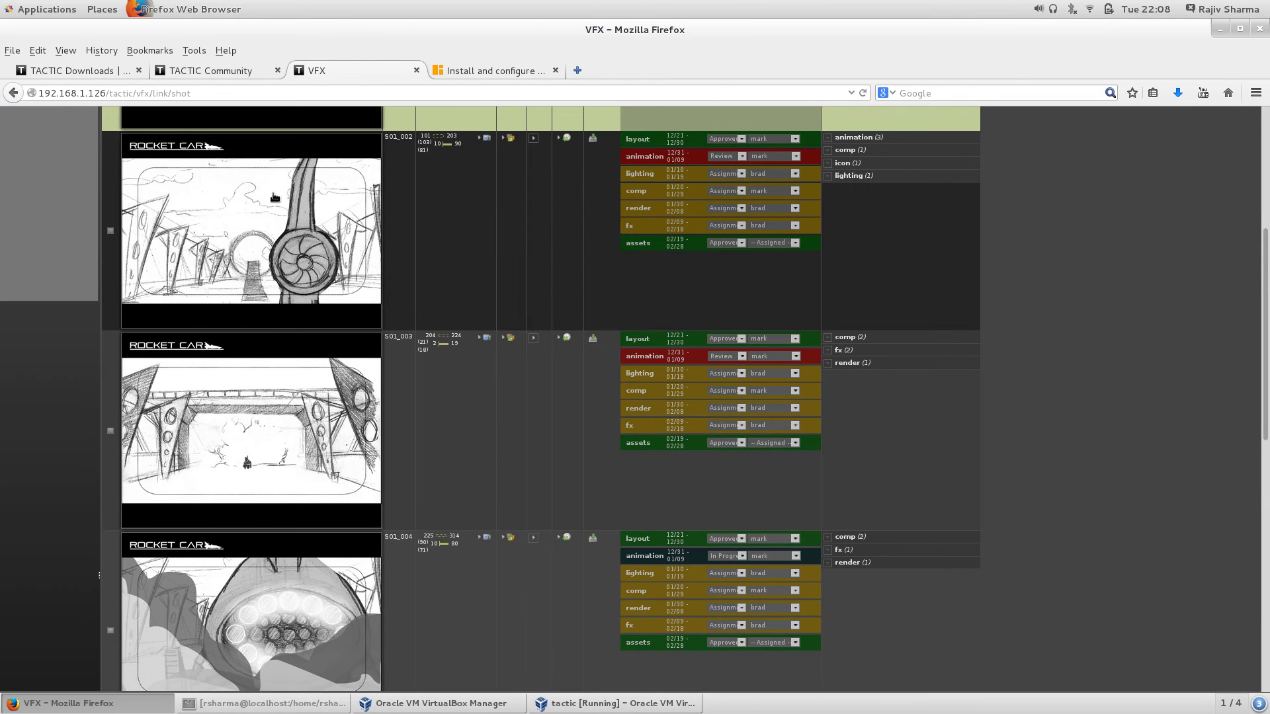
scroll(504, 213, "up", 1)
scroll(504, 213, "up", 1)
Step: Open and then close the previz and related items panels under shot S01_002
left_click(502, 198)
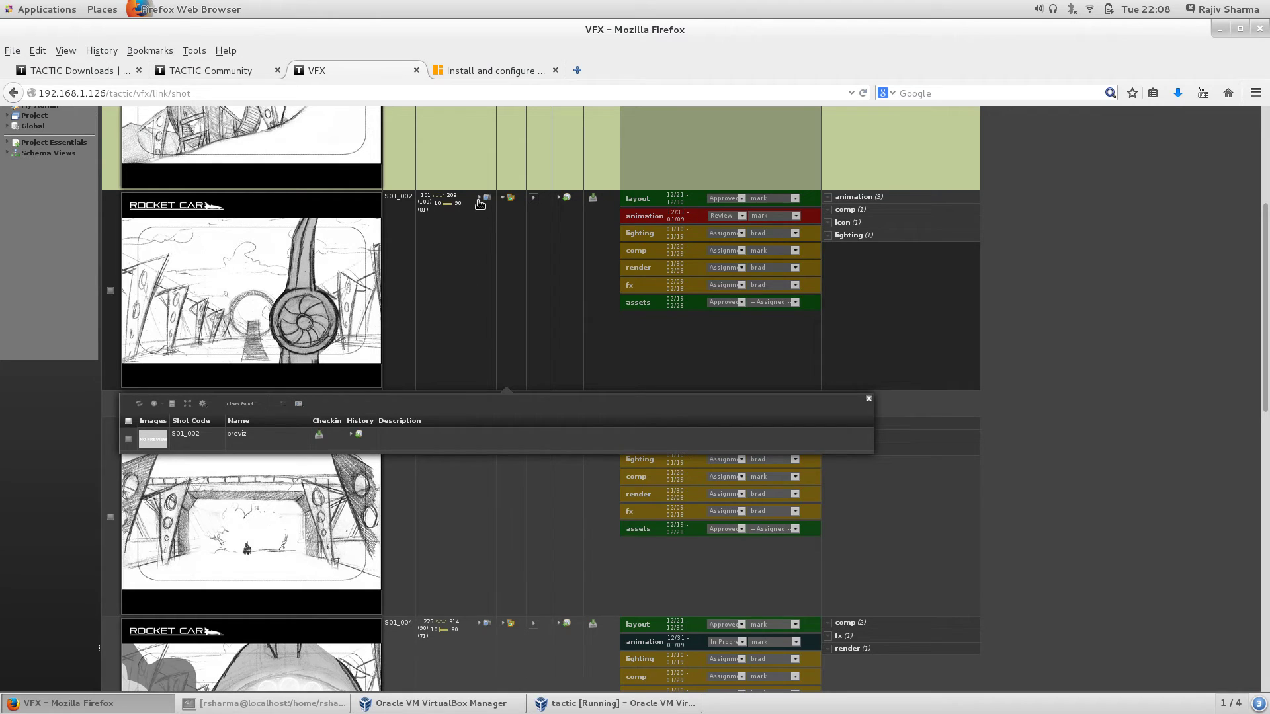
left_click(479, 199)
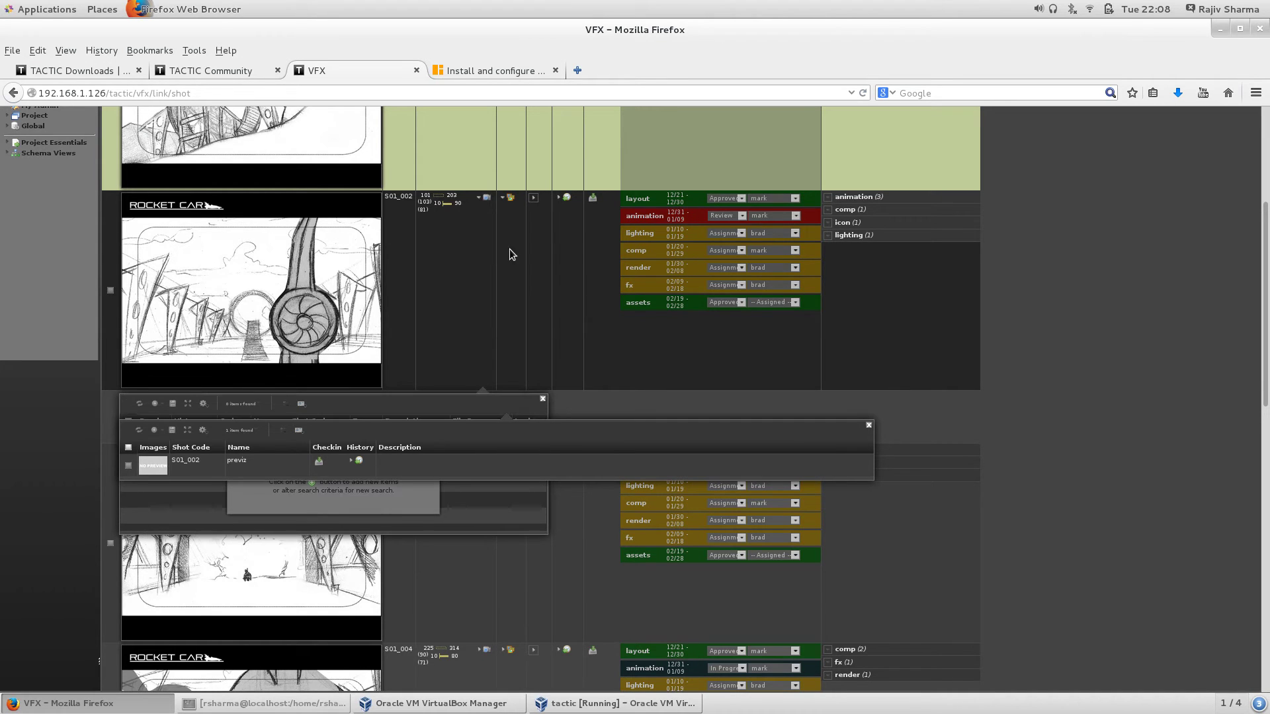
left_click(870, 424)
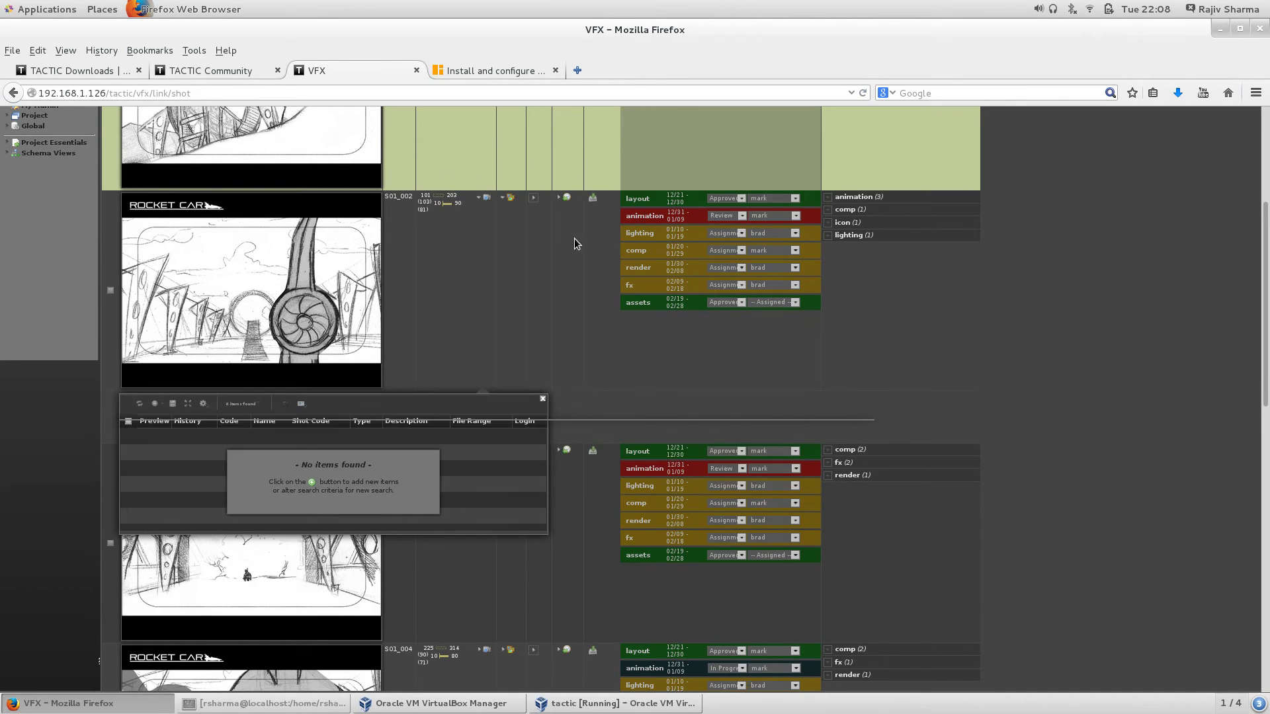
left_click(542, 399)
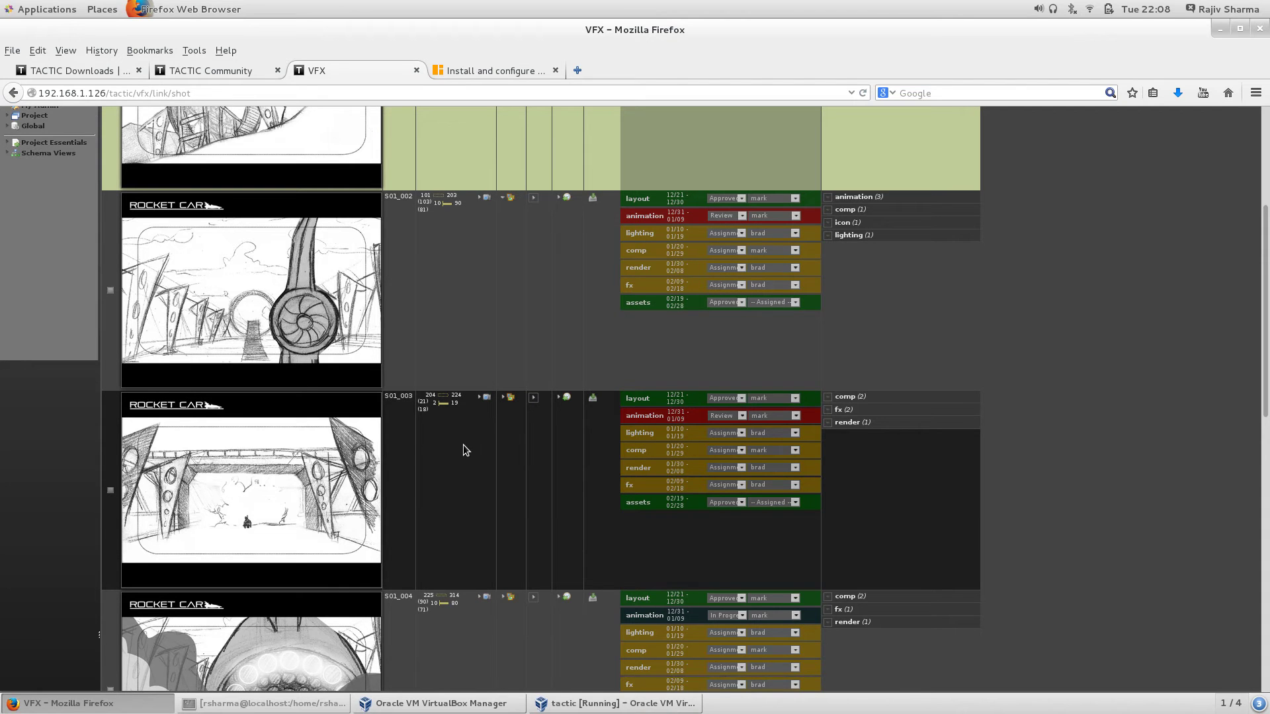
Step: Open and close S01_004's related items panel, then open S01_004's detail page
scroll(463, 447, "down", 3)
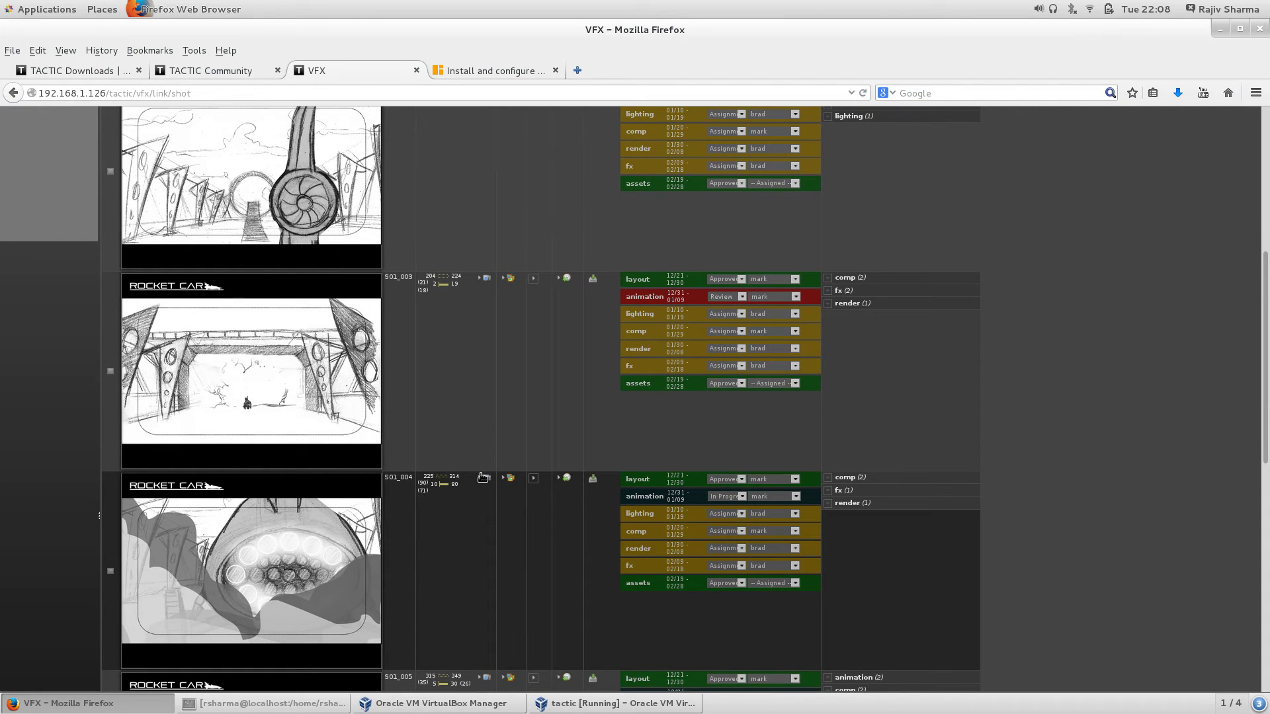
left_click(483, 476)
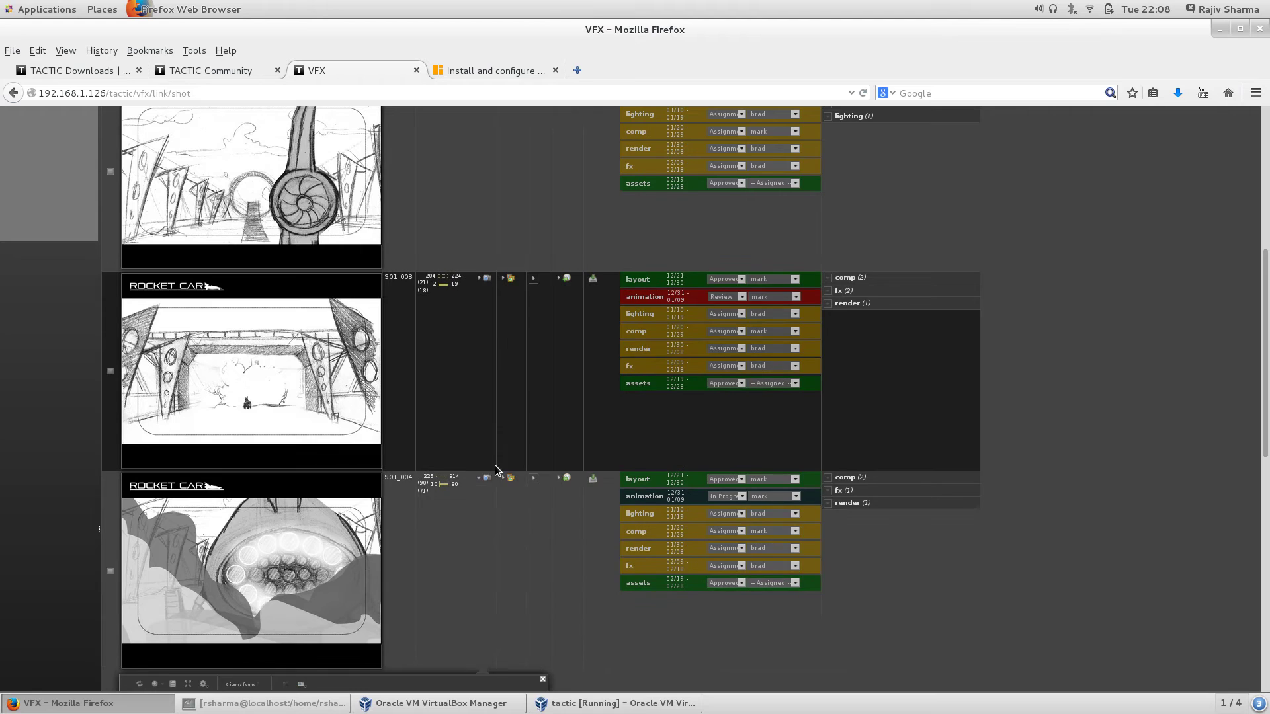
scroll(495, 466, "down", 4)
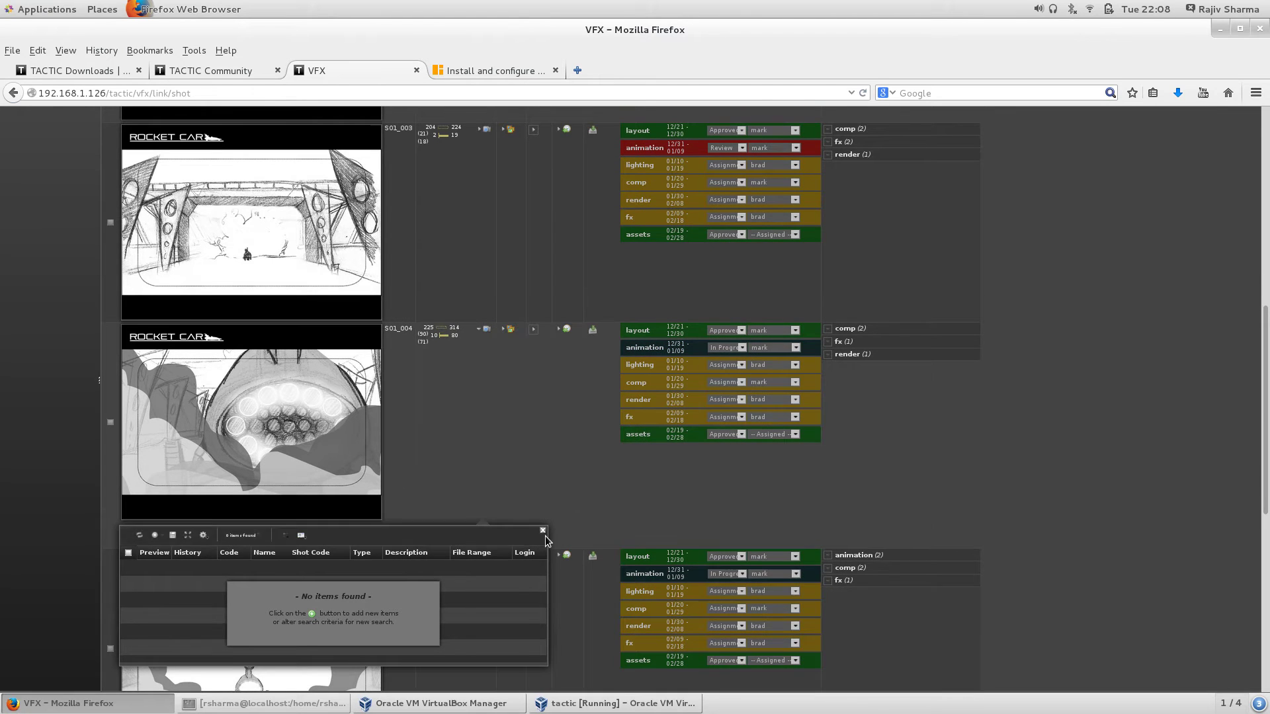
left_click(543, 531)
left_click(307, 406)
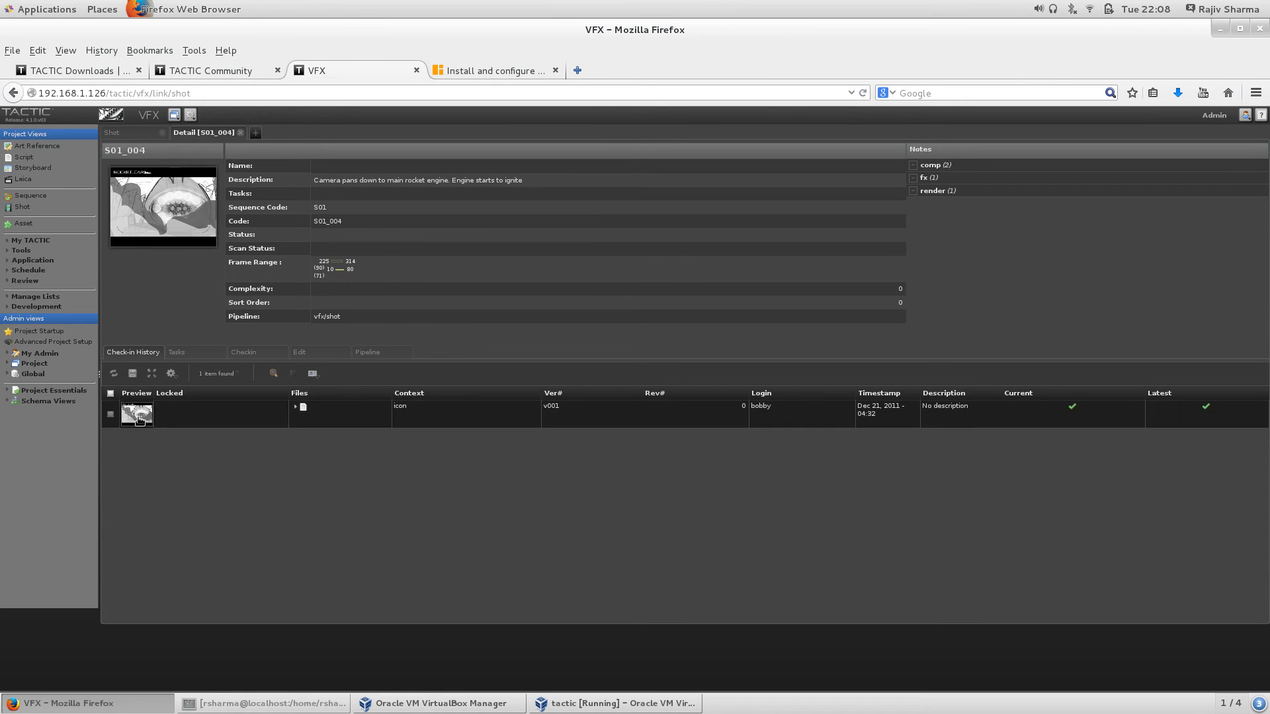
Step: View S01_004's icon image in a new tab, close it, and go back to the Sequence list
left_click(139, 418)
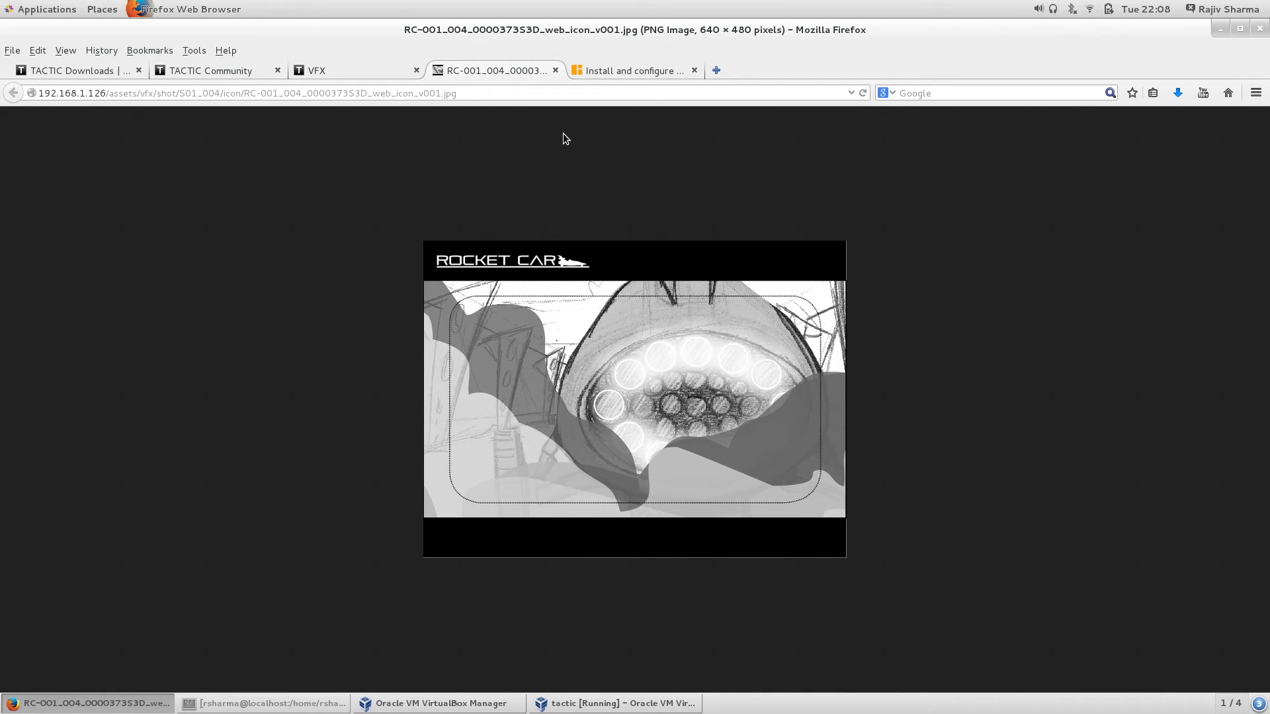
left_click(554, 72)
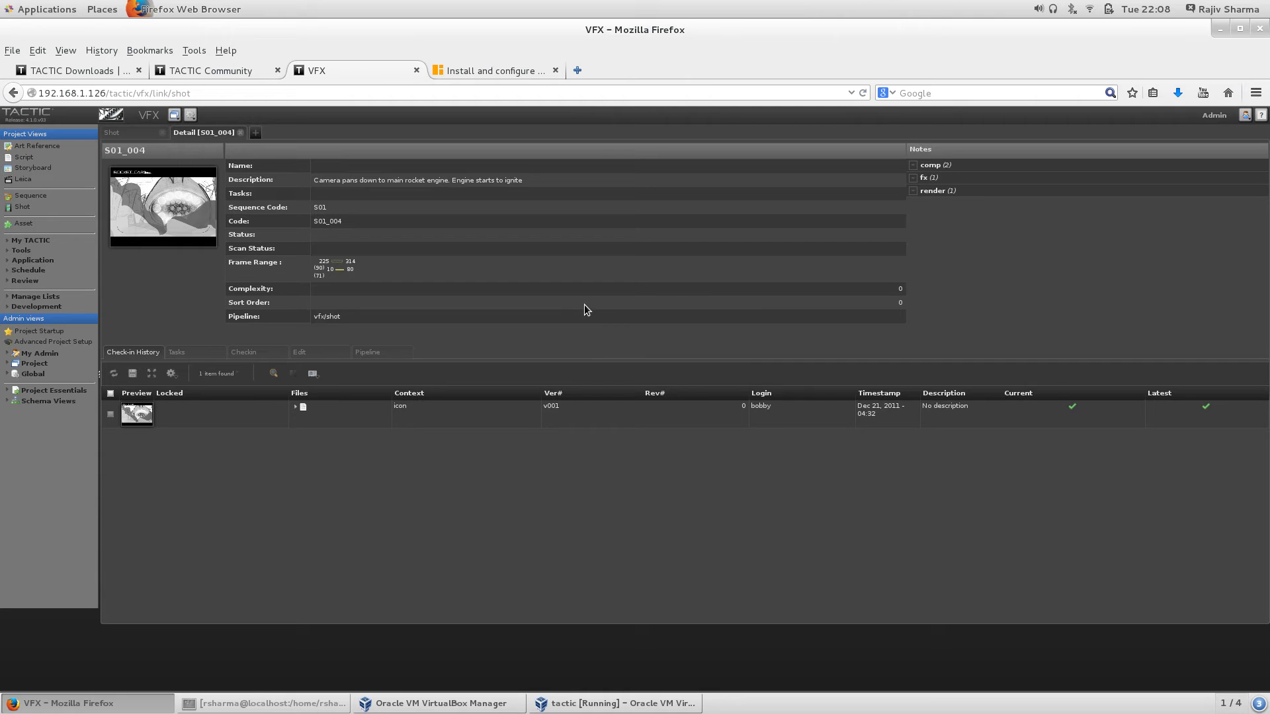
left_click(12, 94)
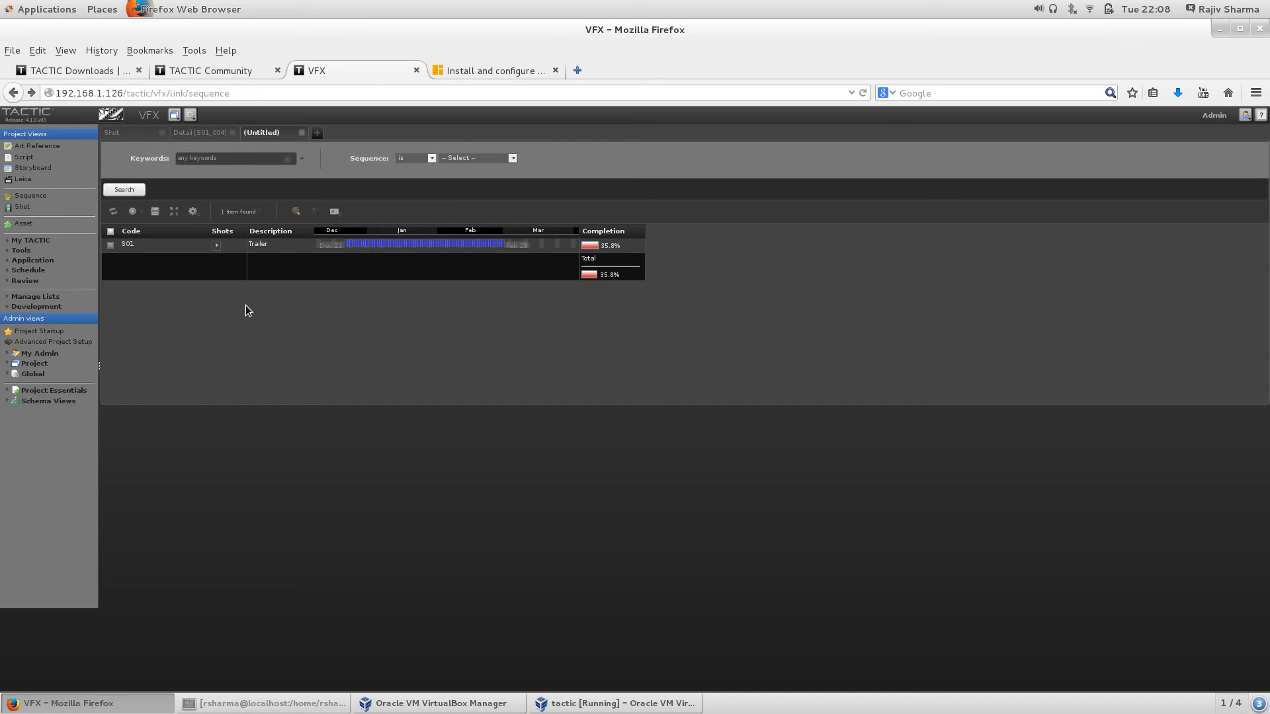
Step: Show the Shot list enlarged with Ctrl++ and expand then close S01_003's empty panel
left_click(23, 208)
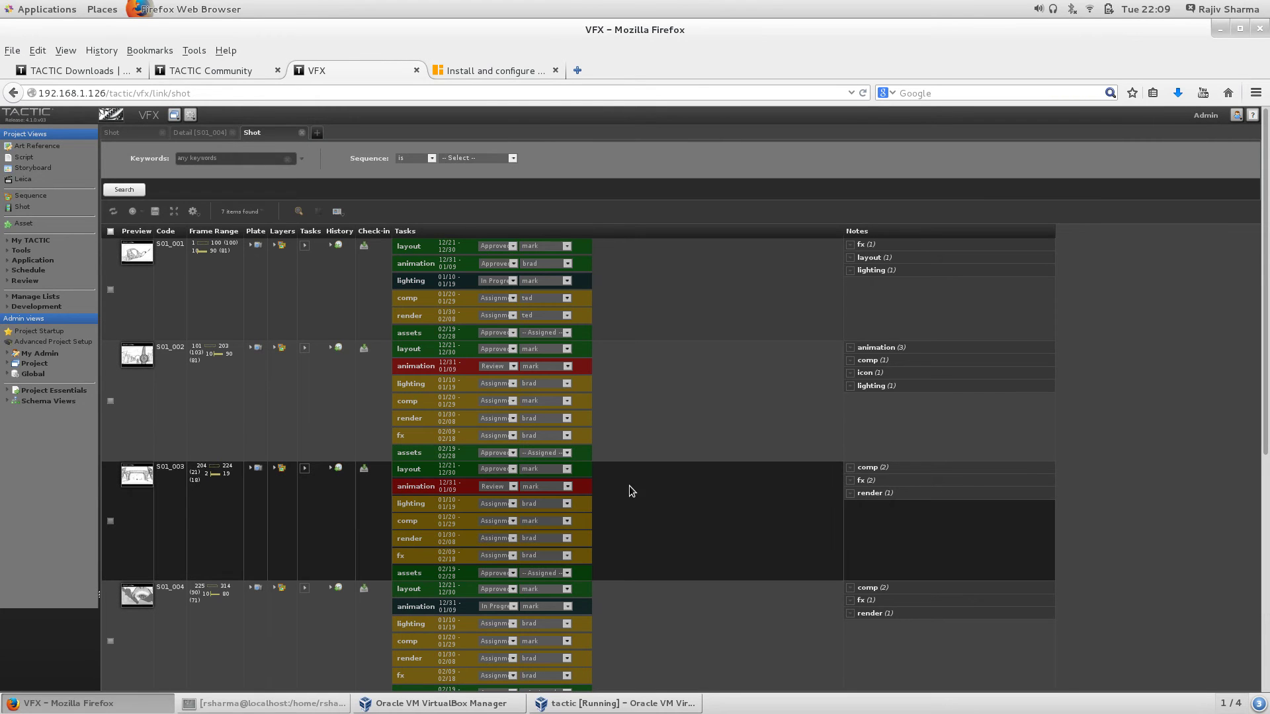
key("ctrl+plus")
key("ctrl+plus")
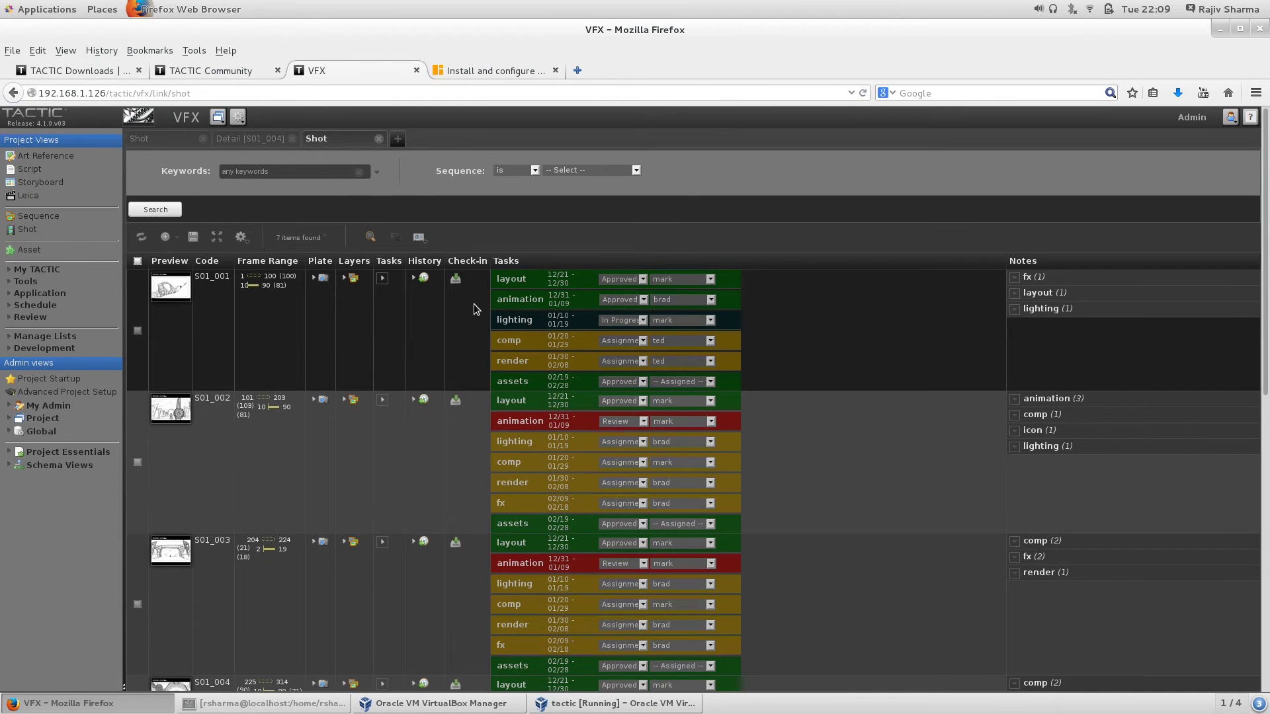
scroll(474, 305, "down", 3)
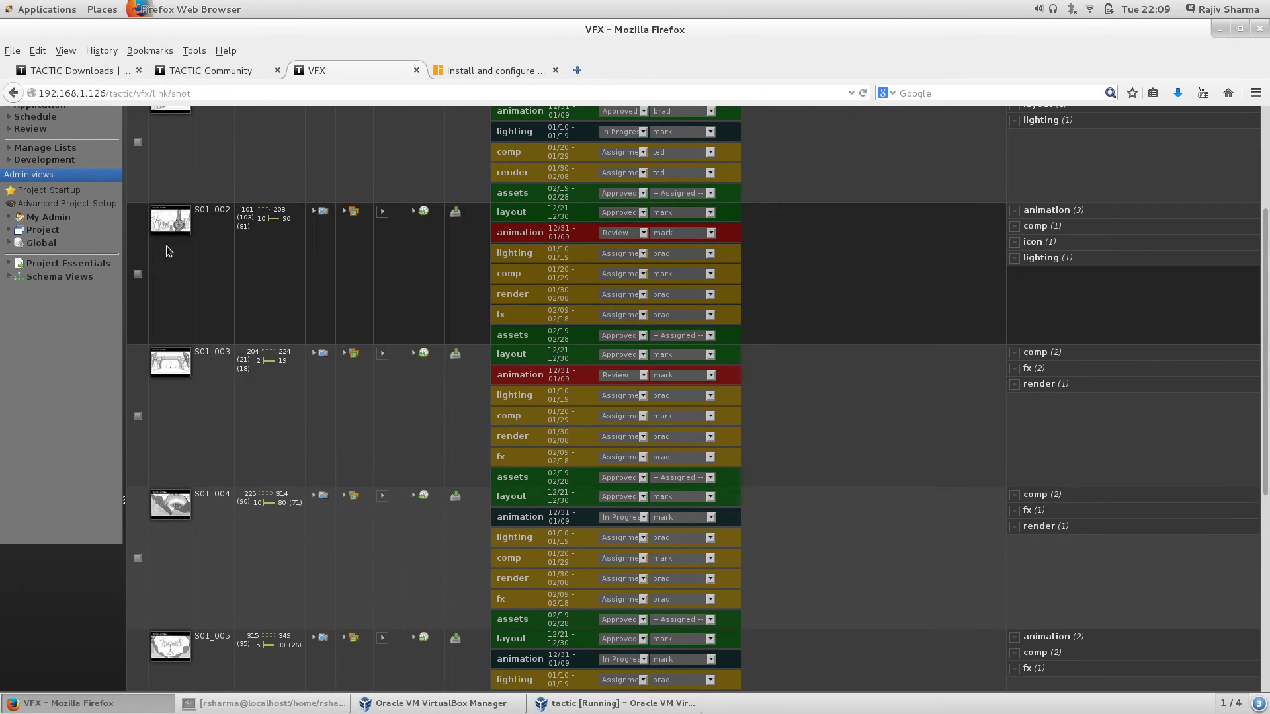
left_click(314, 353)
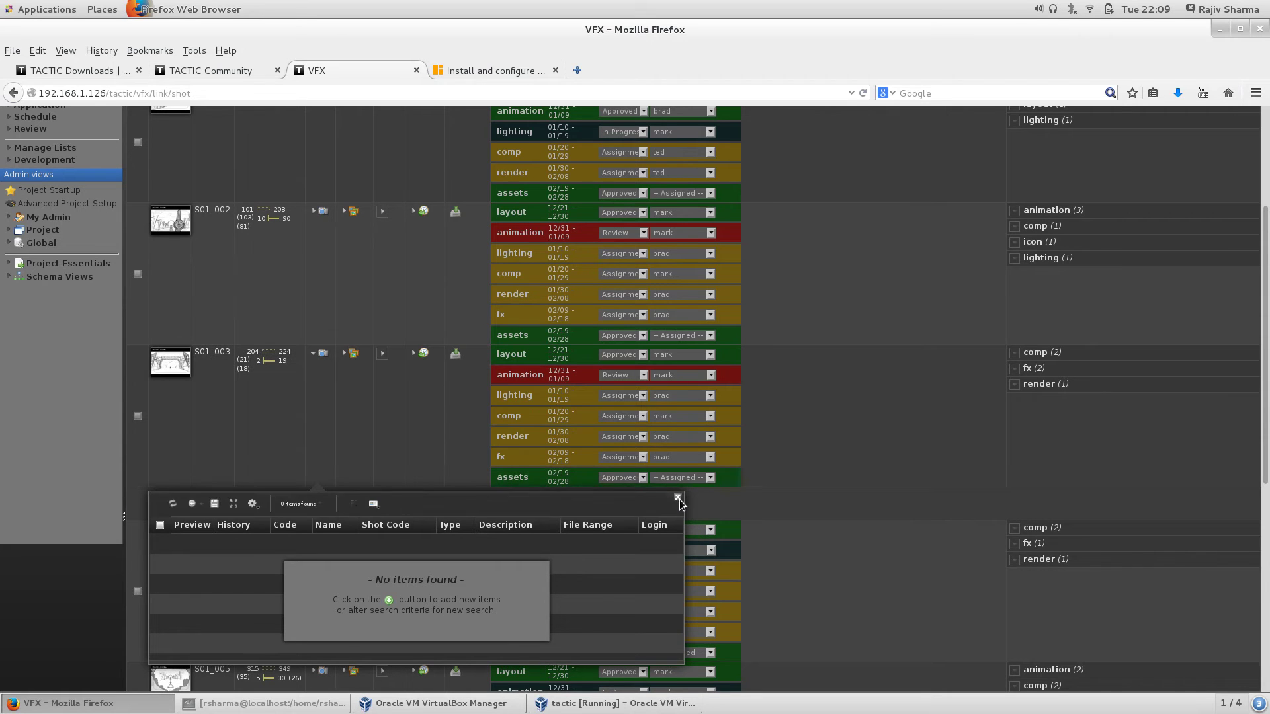
left_click(677, 498)
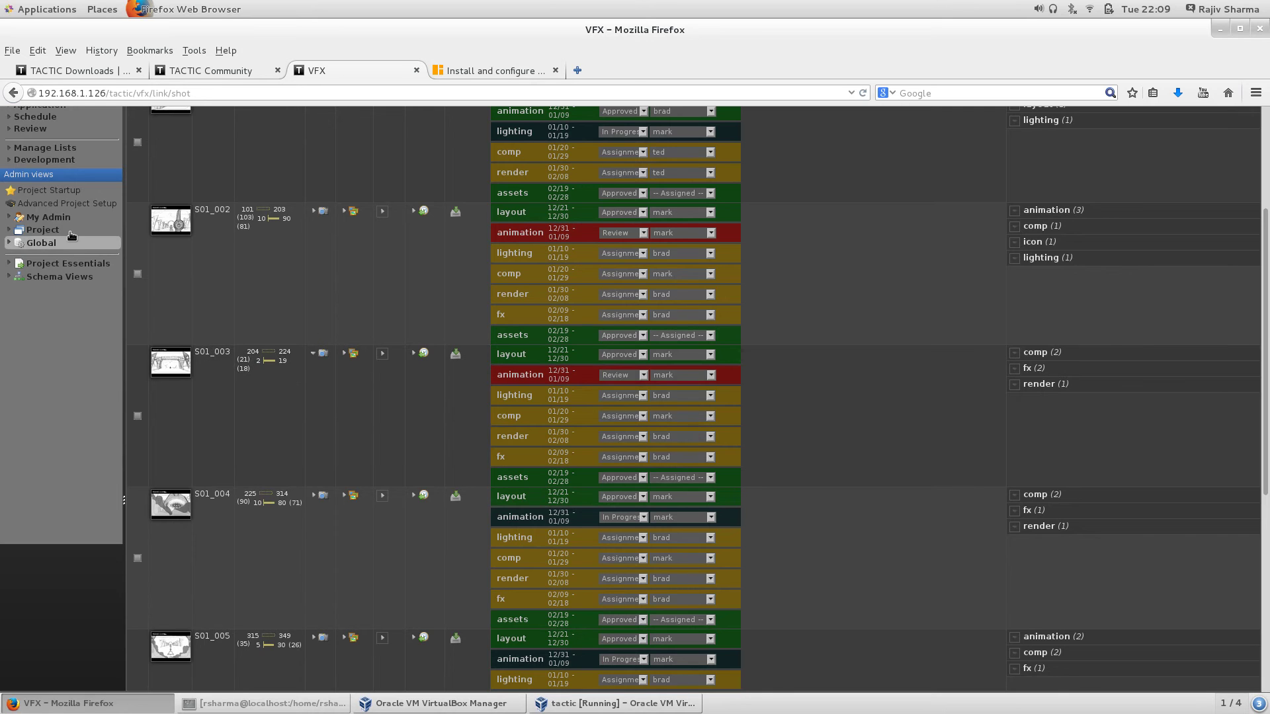
Step: Expand My TACTIC in the sidebar so My Tasks is listed
scroll(361, 313, "up", 3)
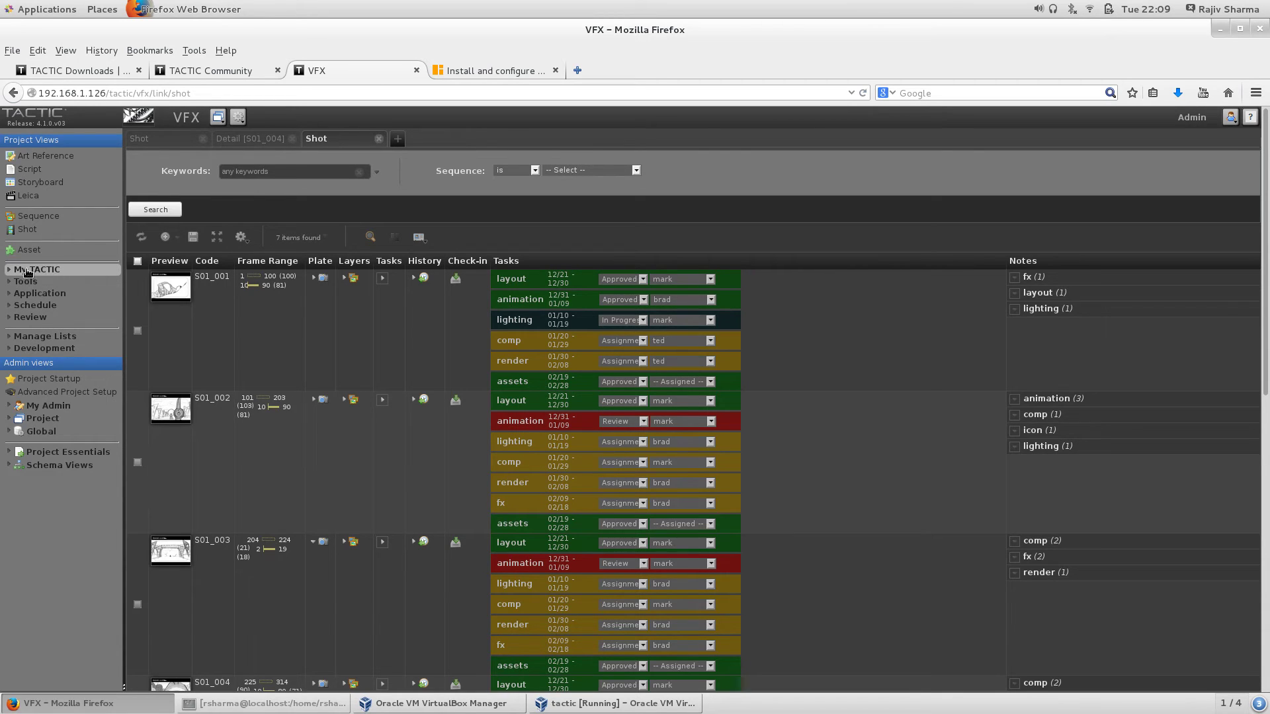
left_click(7, 271)
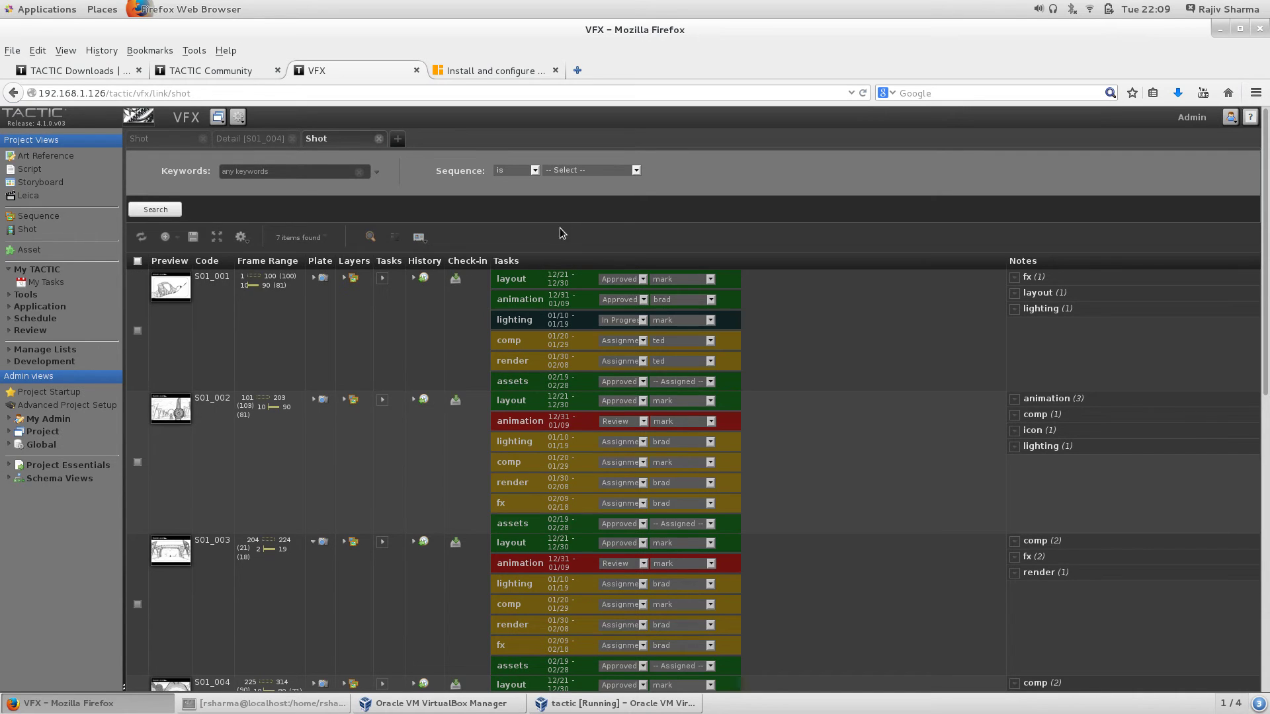
scroll(787, 378, "down", 5)
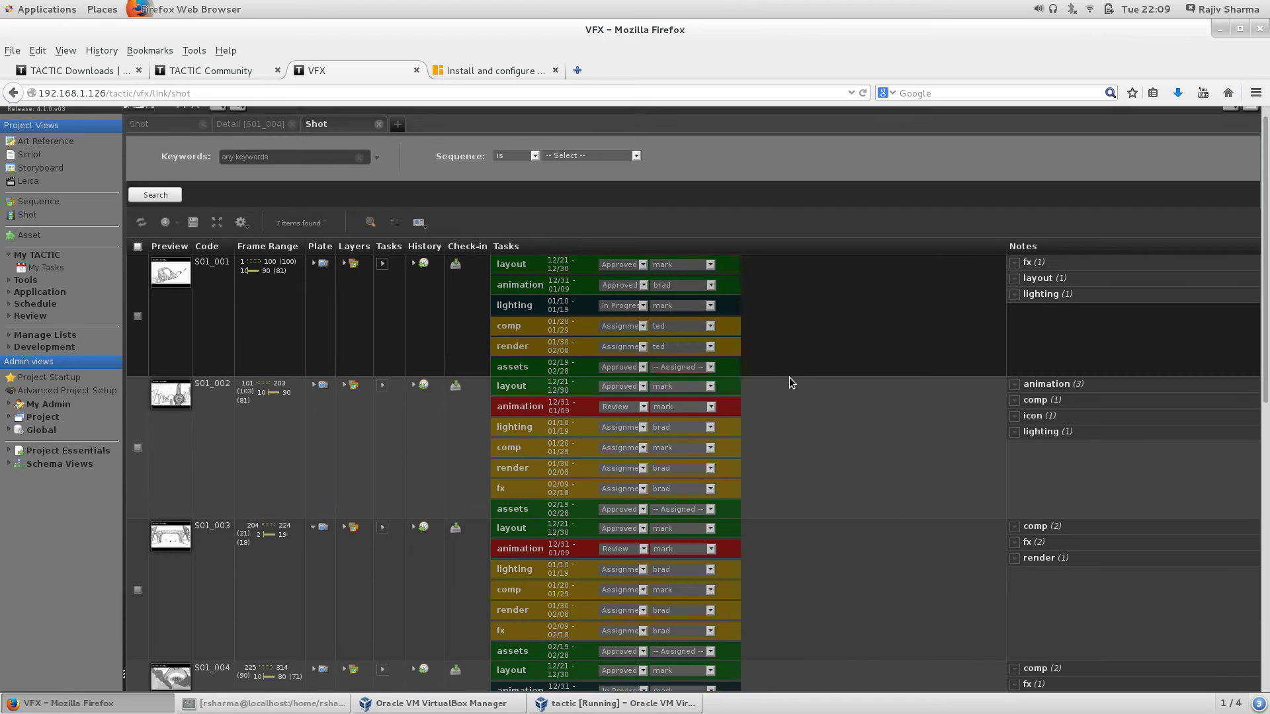
scroll(794, 380, "down", 1)
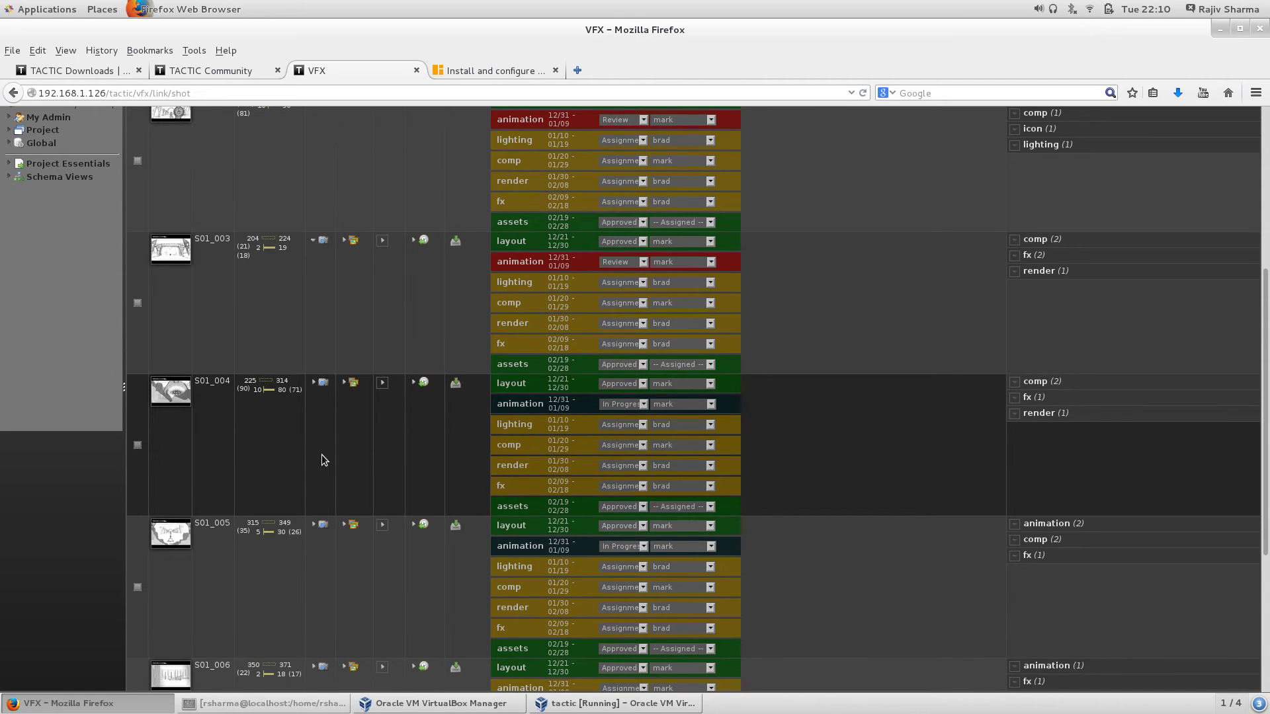
left_click(412, 384)
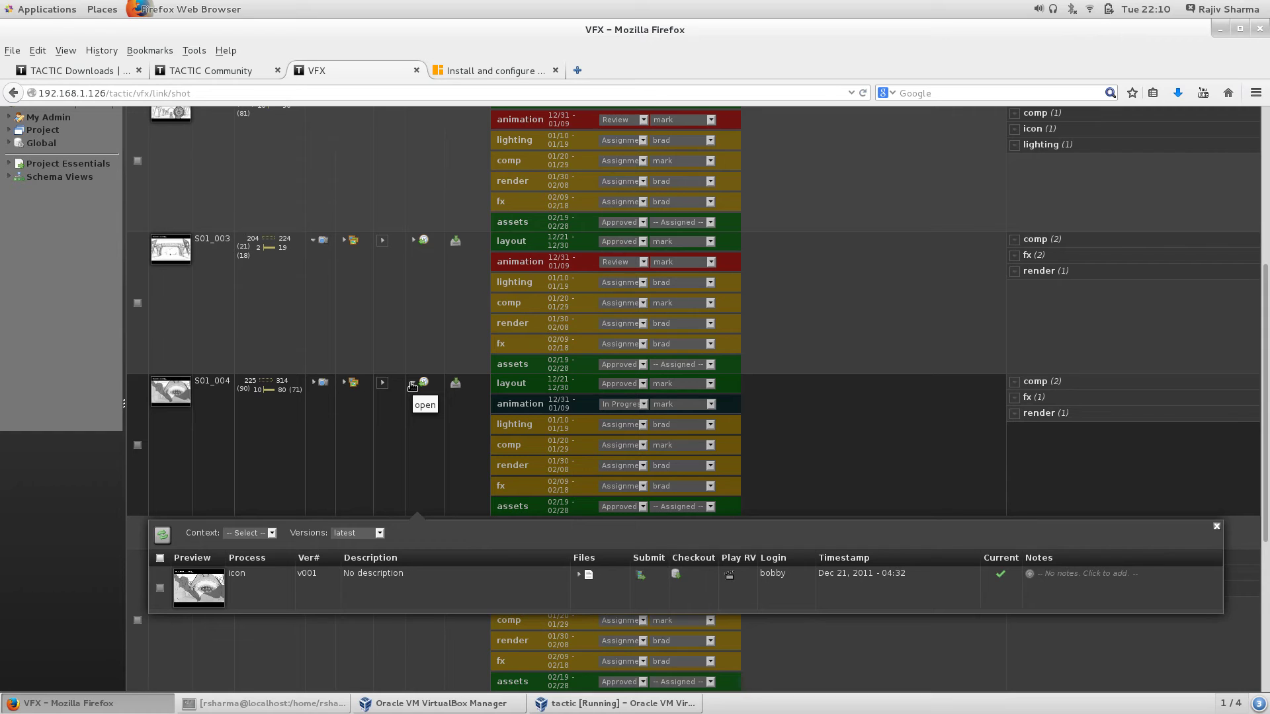
left_click(412, 387)
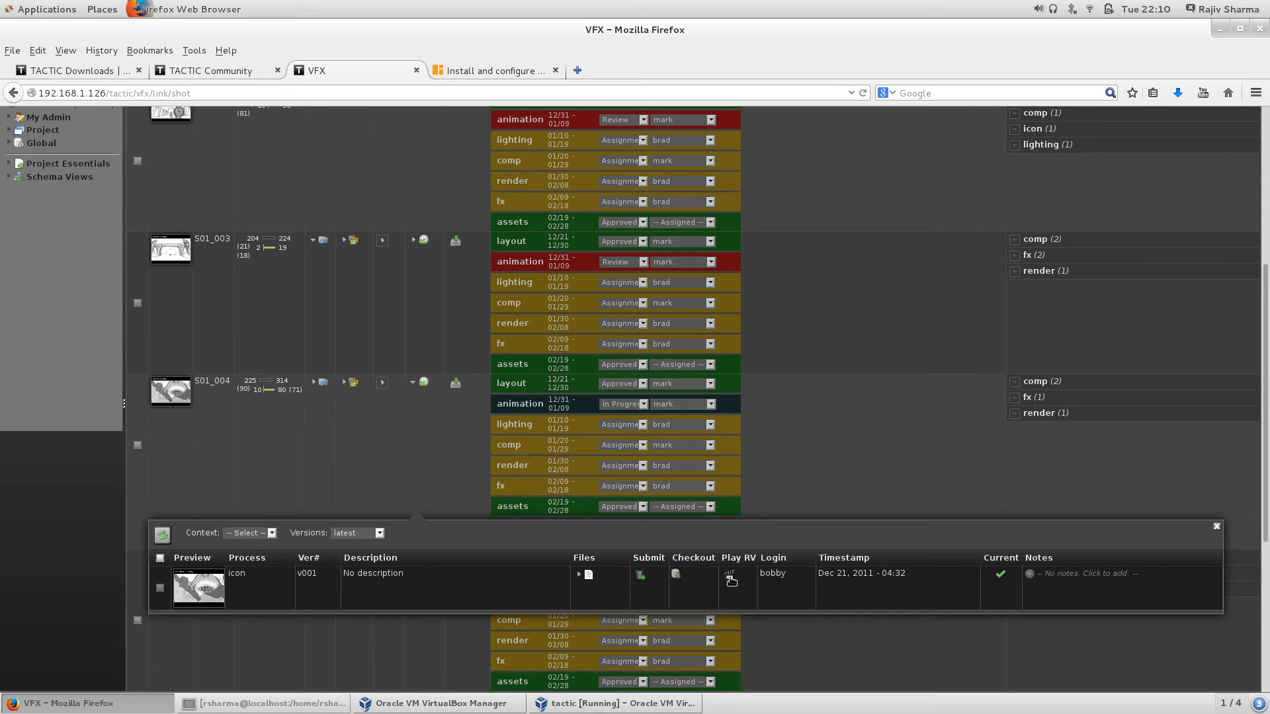
left_click(727, 574)
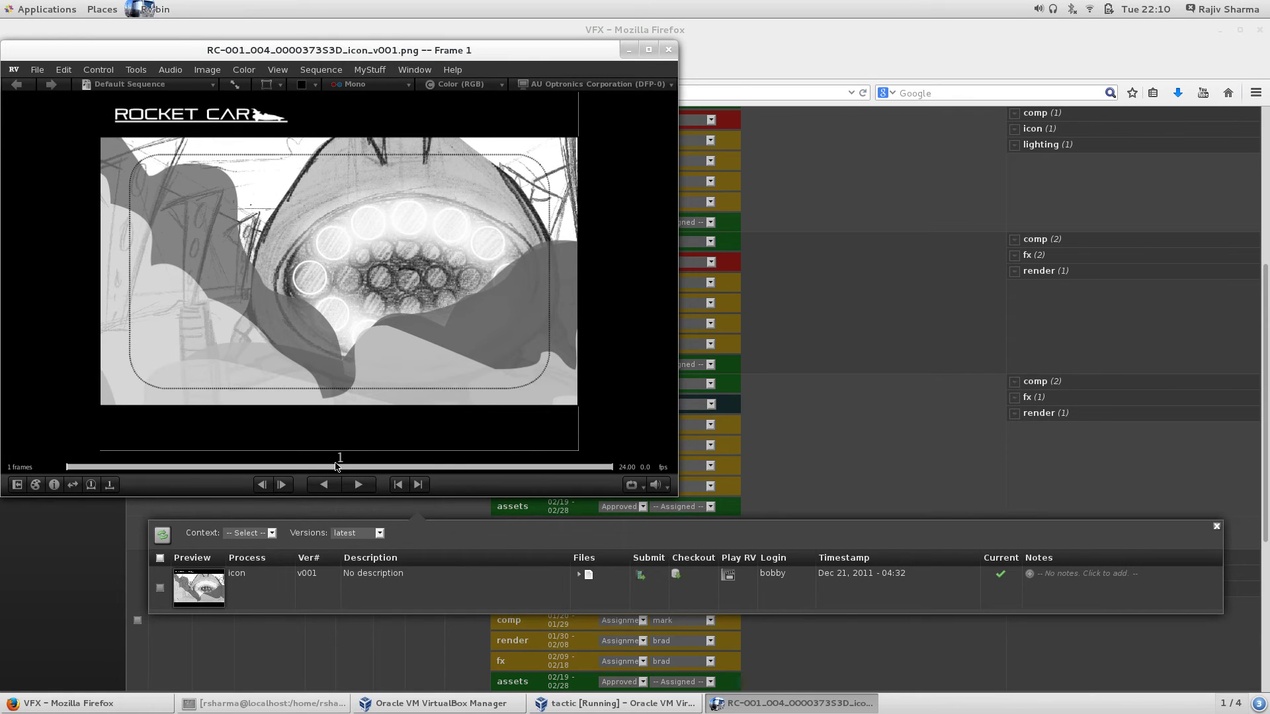
left_click(668, 49)
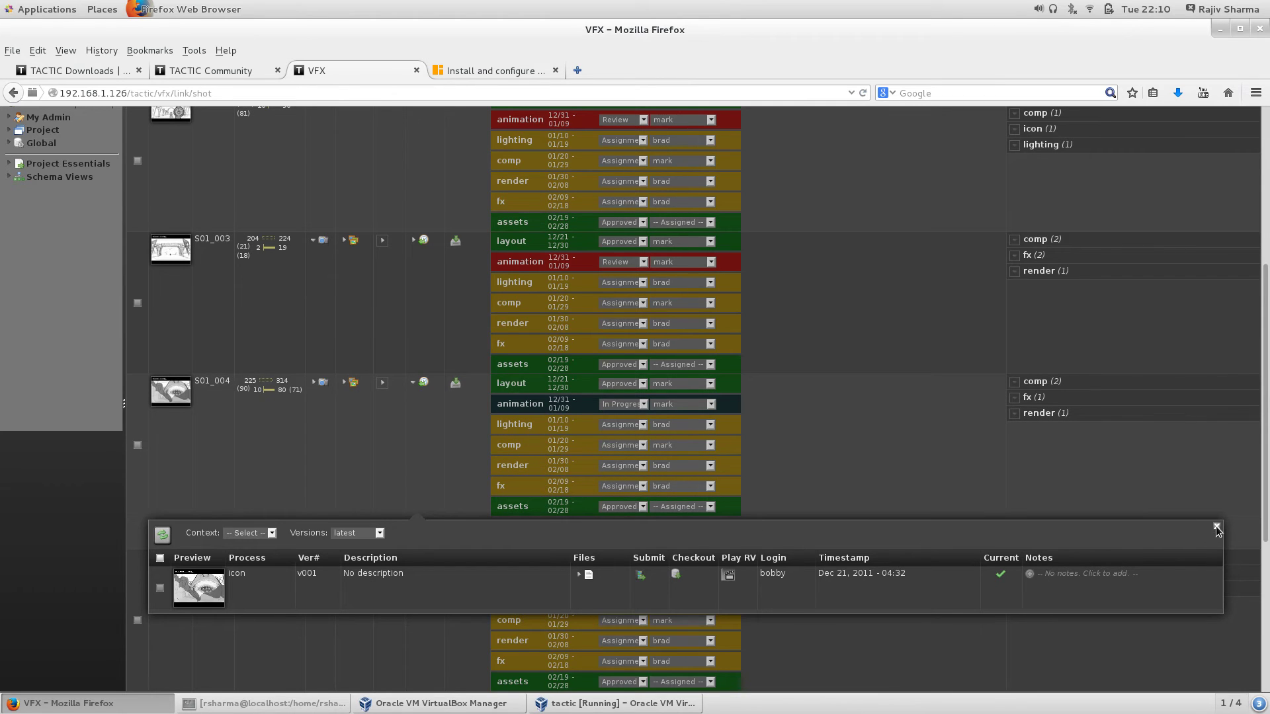
left_click(1216, 527)
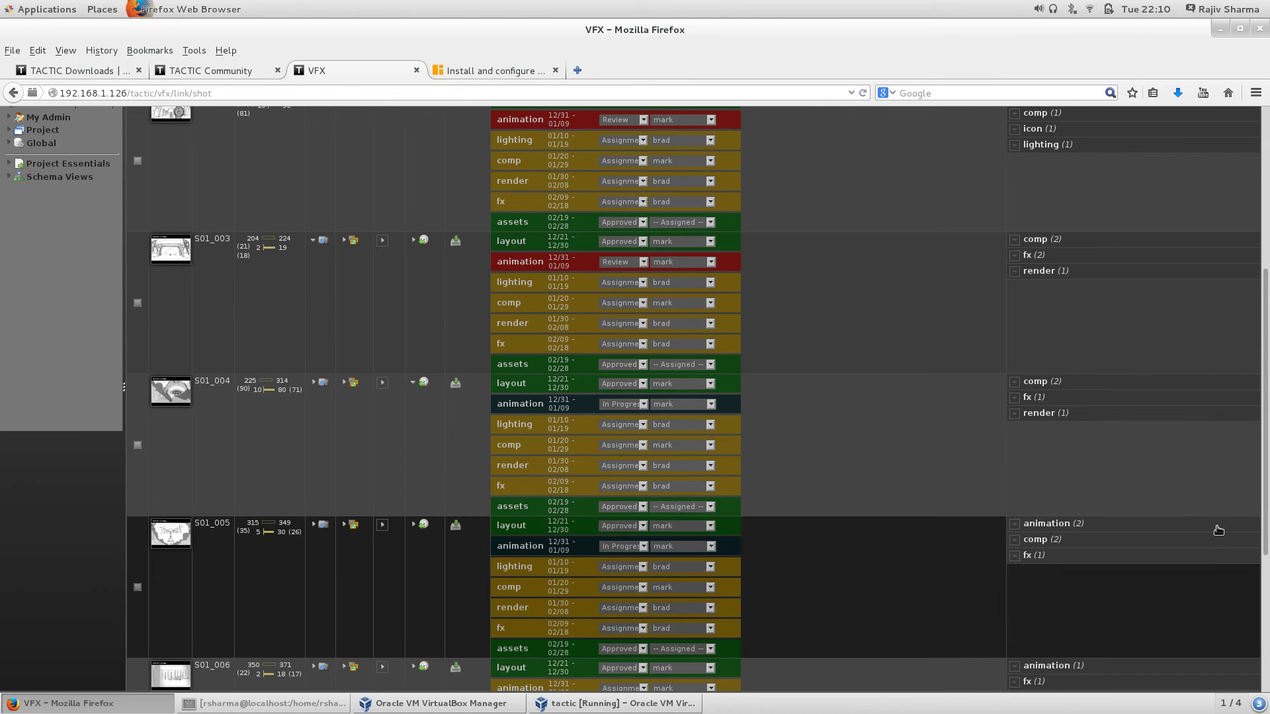
scroll(926, 567, "down", 5)
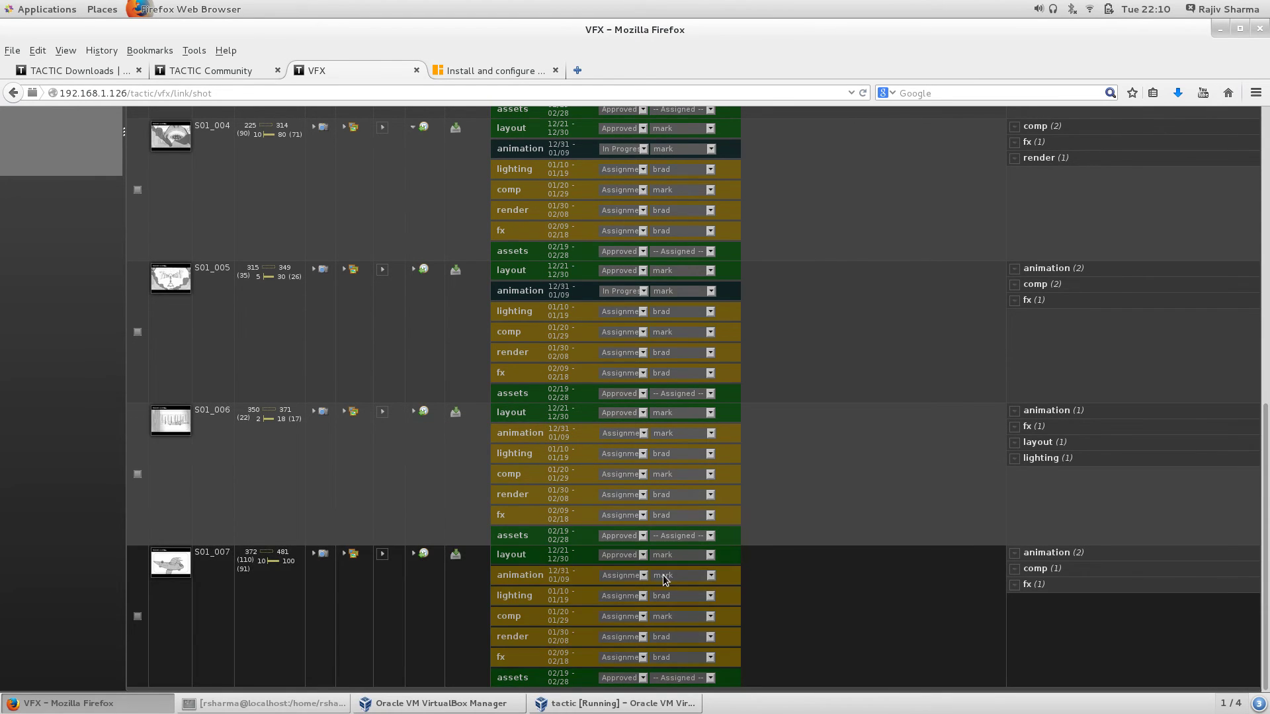
Step: Scroll to the top of the Shot page and open the Script Editor with Ctrl+Shift+J
scroll(614, 542, "up", 11)
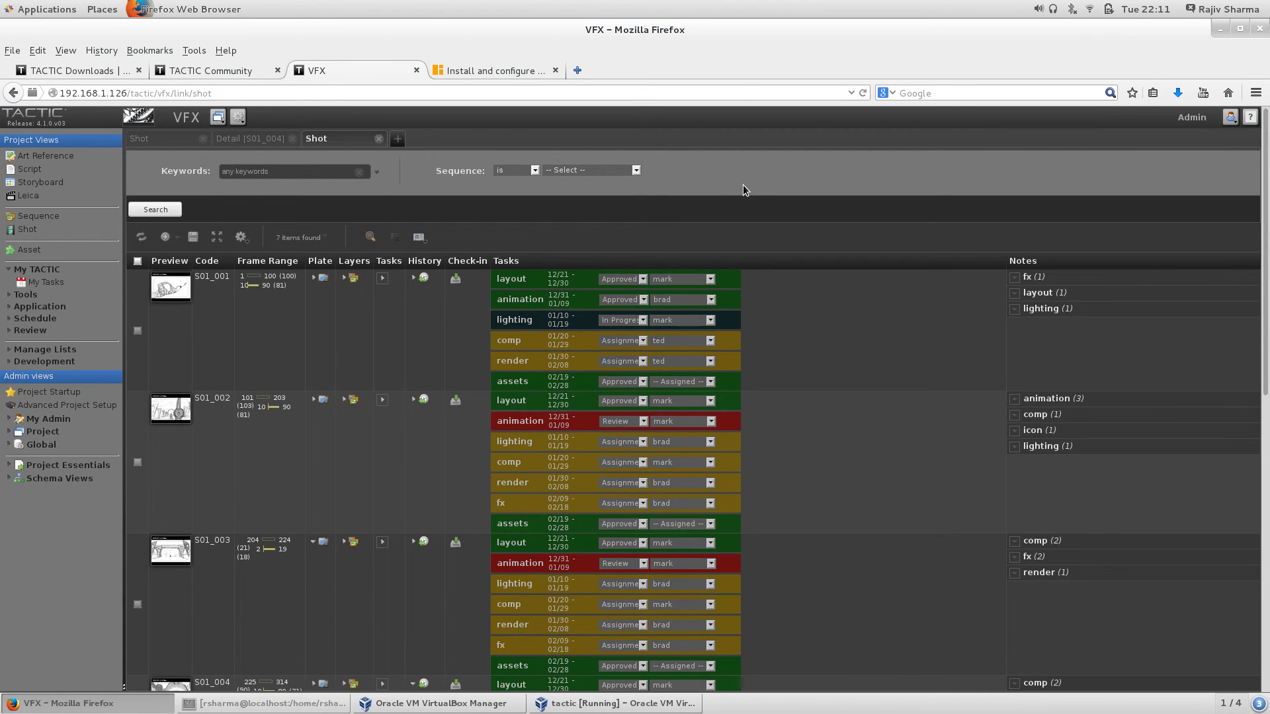
key("ctrl+shift+j")
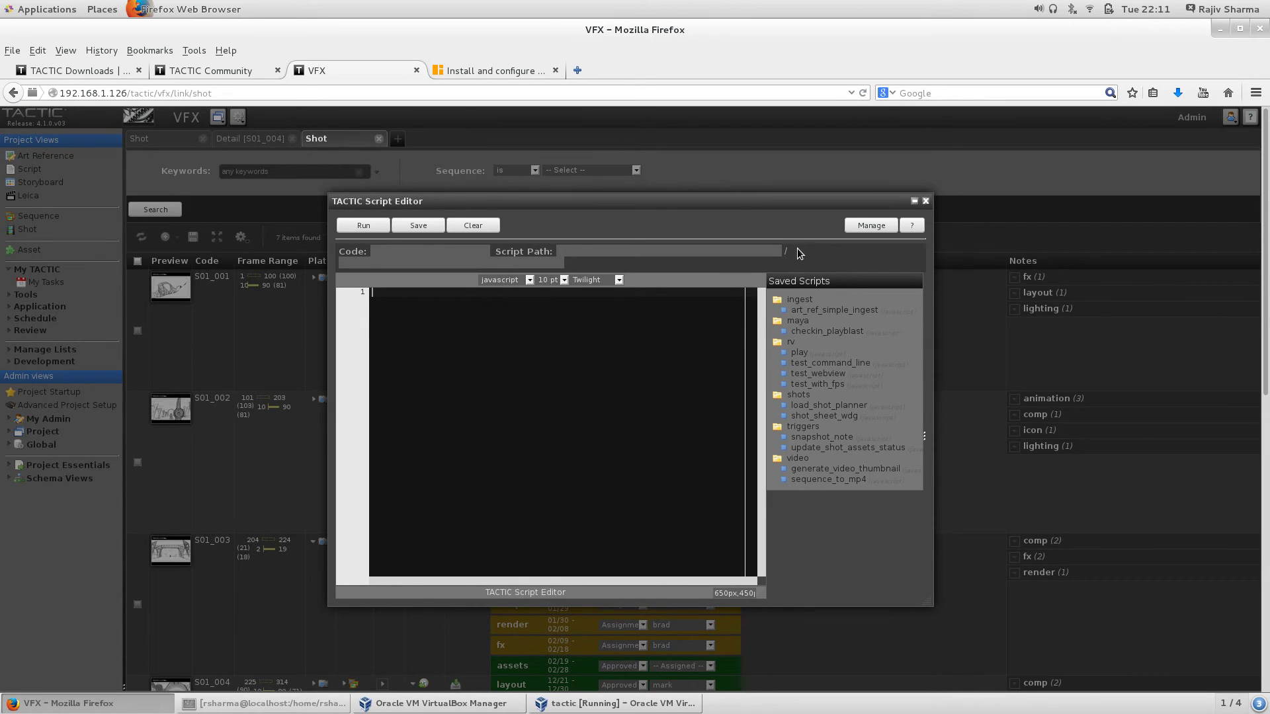
Step: Check the script language list, keep javascript, and close the Script Editor
left_click(513, 279)
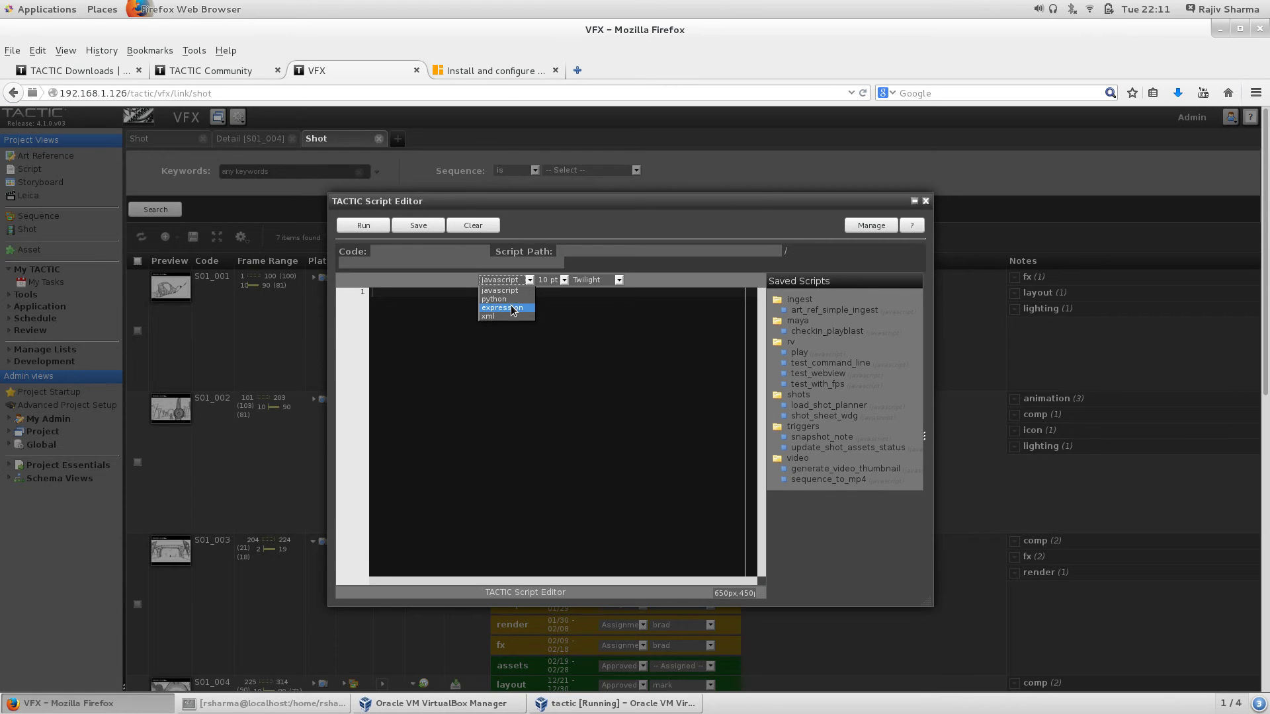
left_click(682, 351)
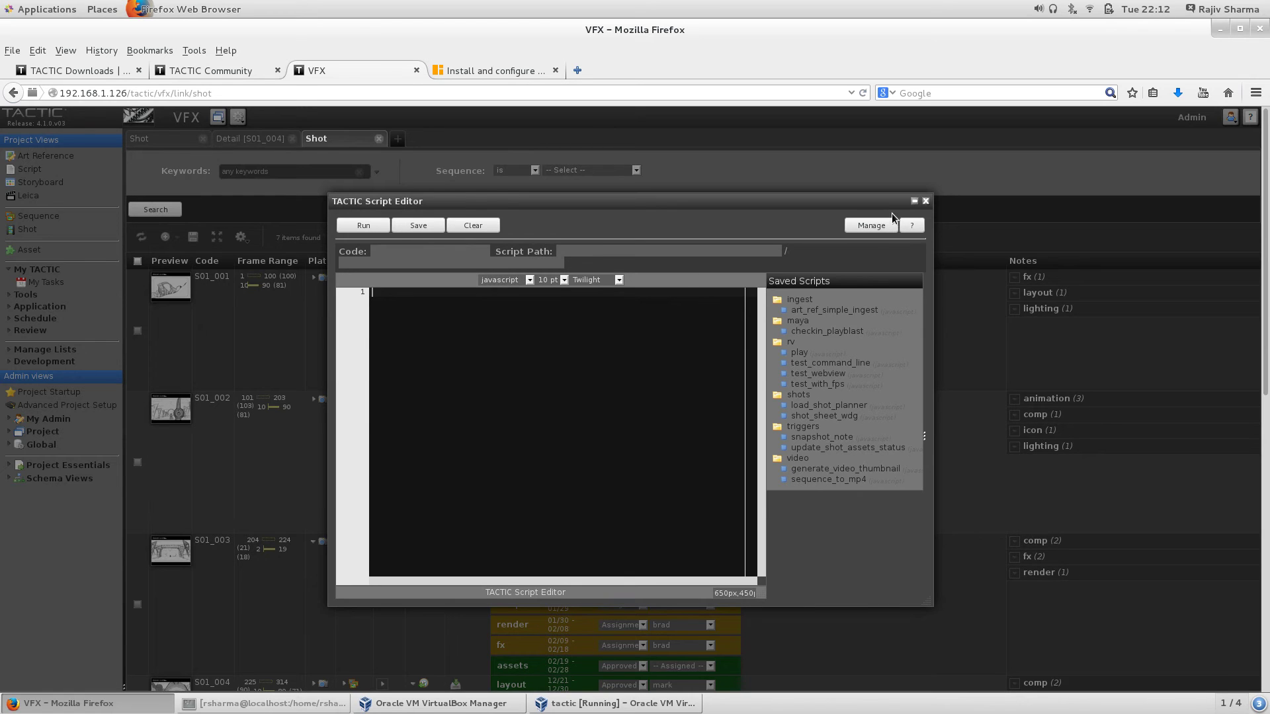
left_click(926, 201)
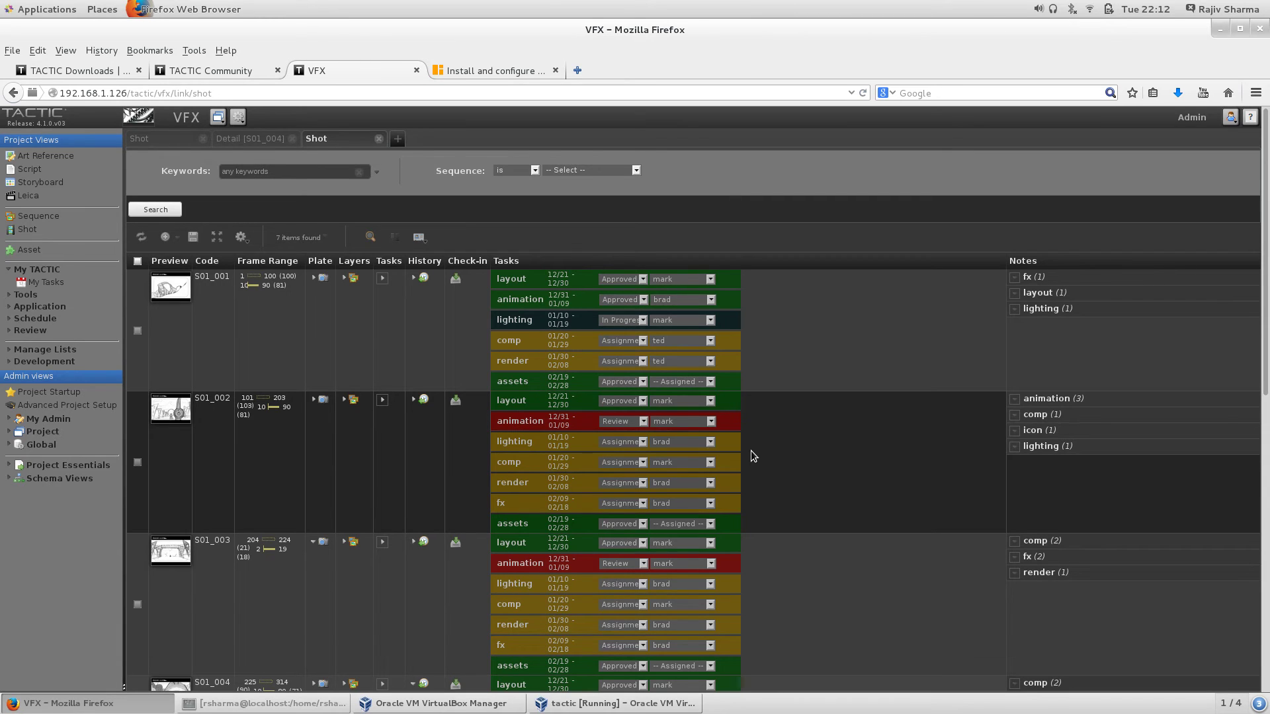
Step: Open the Sequence Planner from Tools, widen the Preview column, and scroll through the assets
left_click(10, 296)
left_click(63, 309)
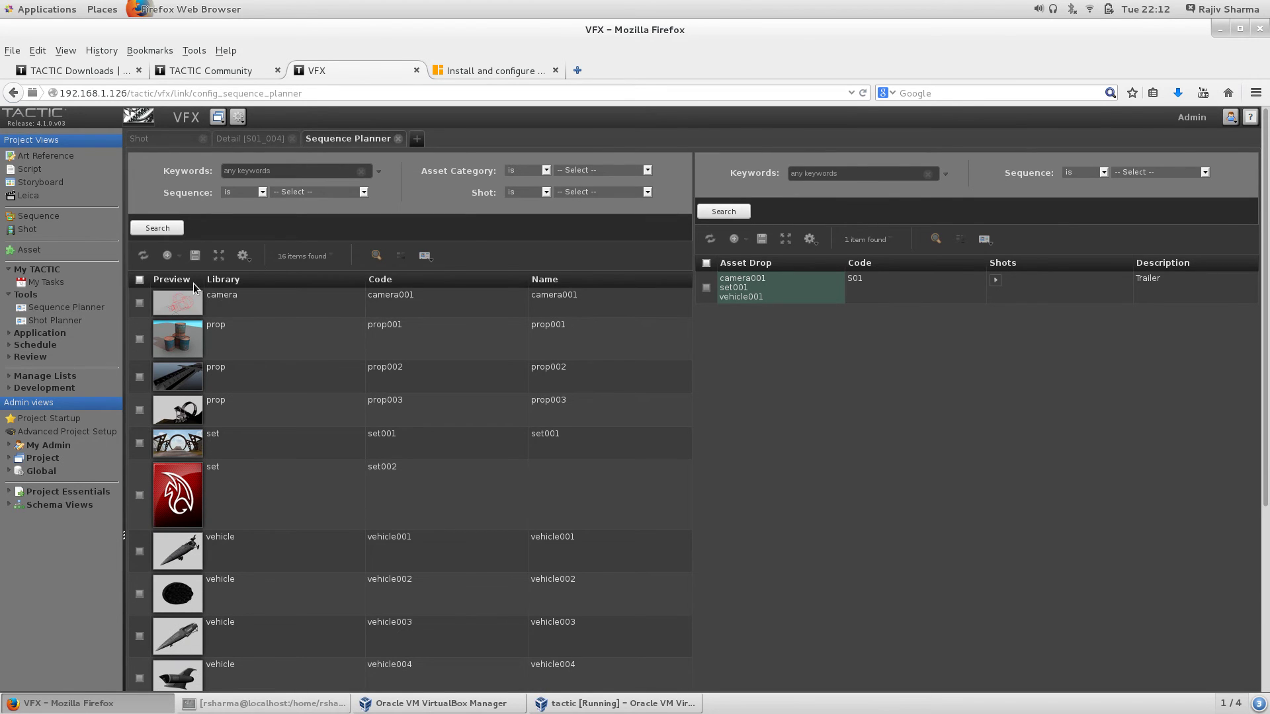
left_click_drag(204, 283, 533, 294)
scroll(446, 460, "down", 5)
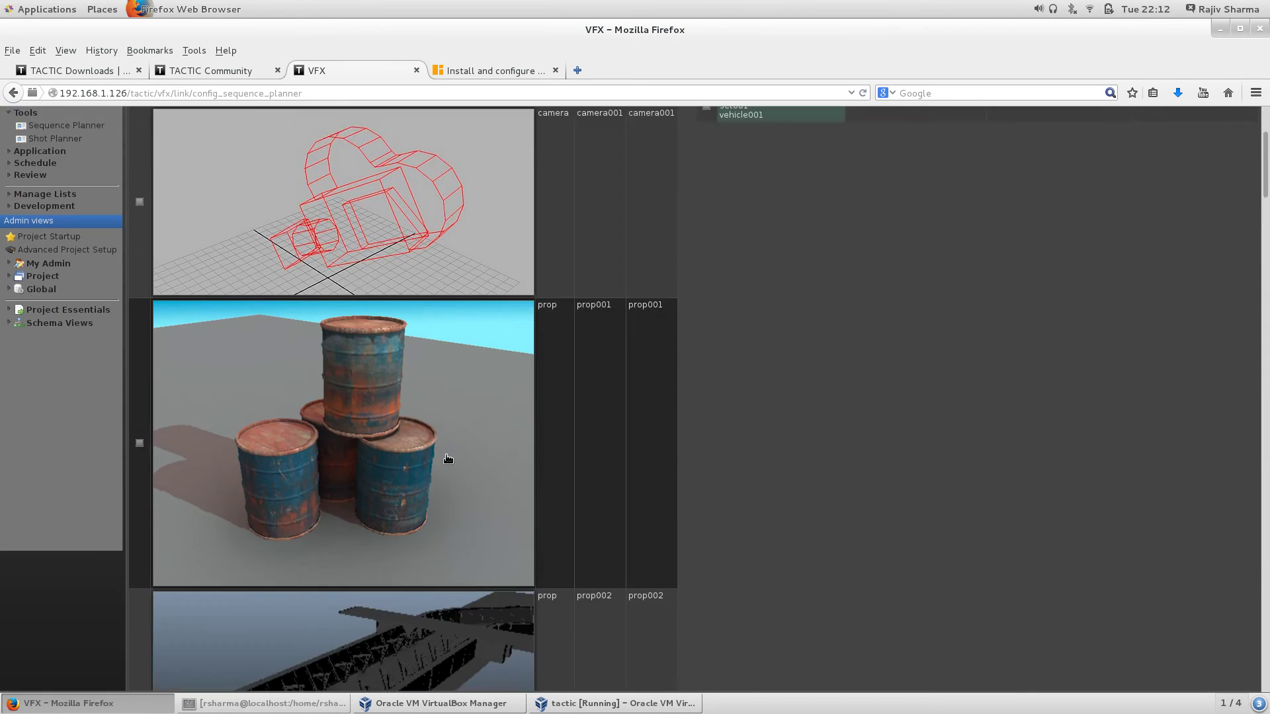
scroll(448, 459, "down", 4)
scroll(448, 459, "down", 10)
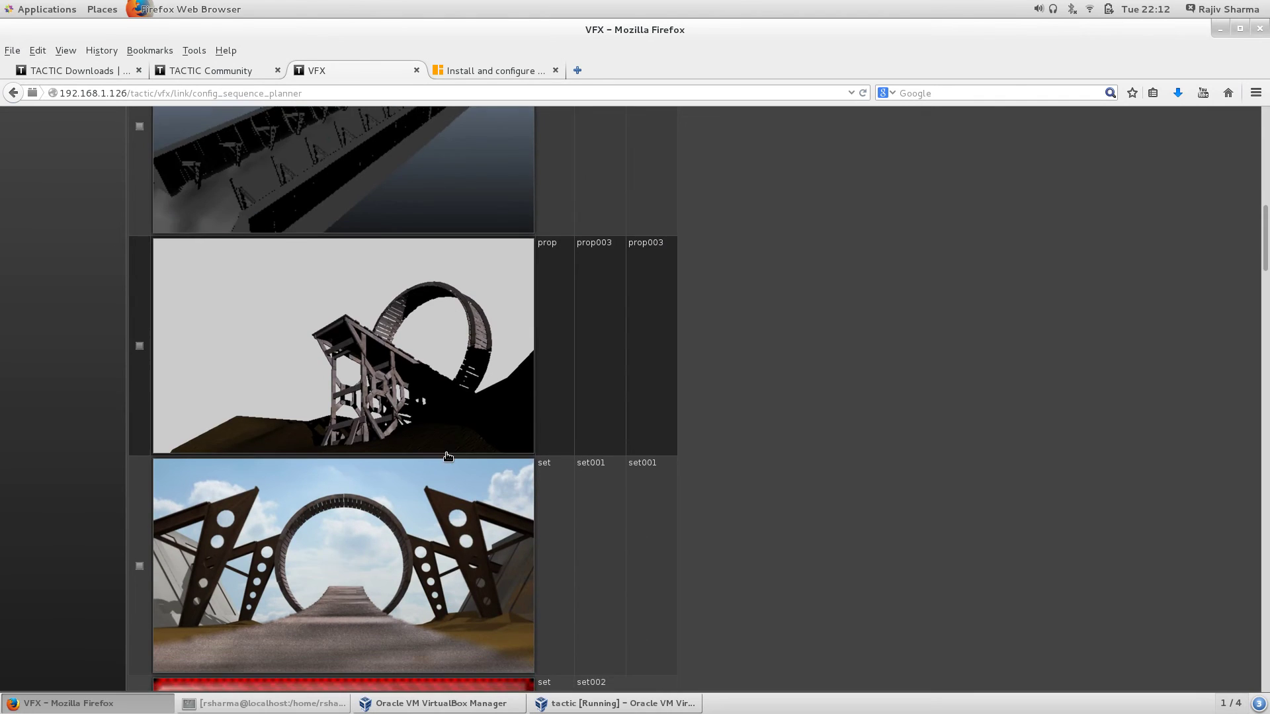
scroll(448, 457, "down", 8)
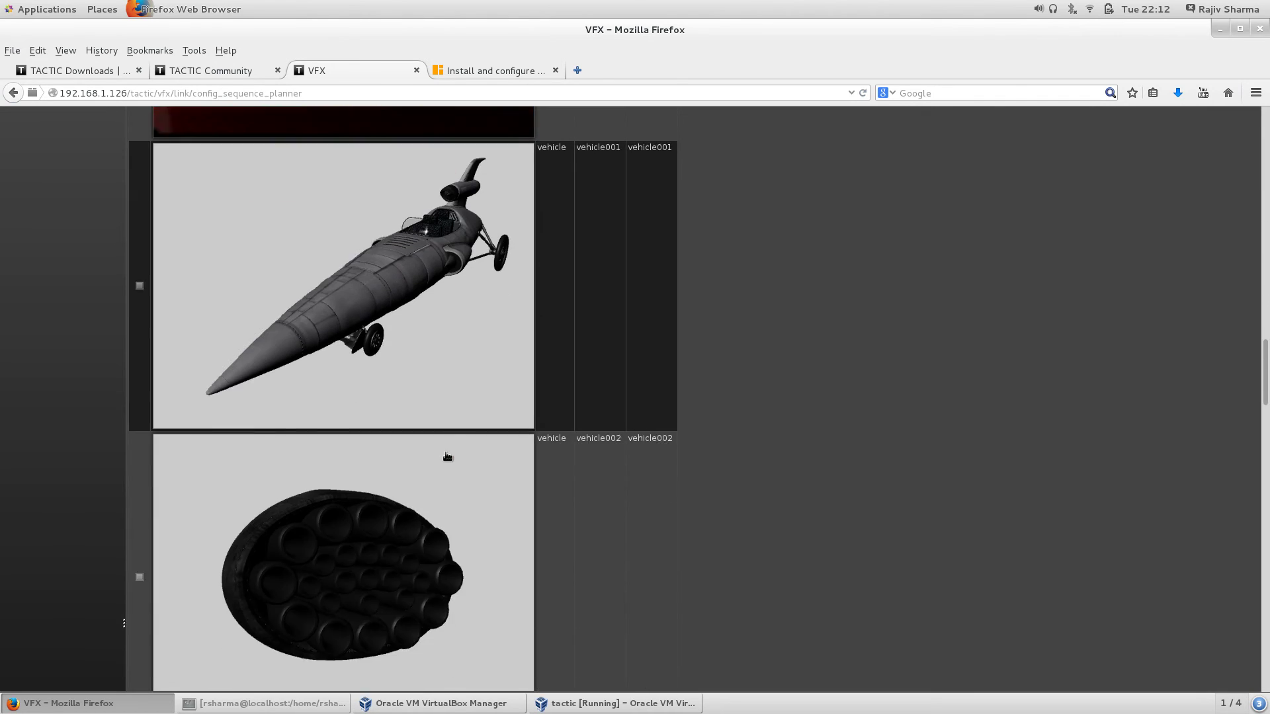
scroll(448, 456, "up", 3)
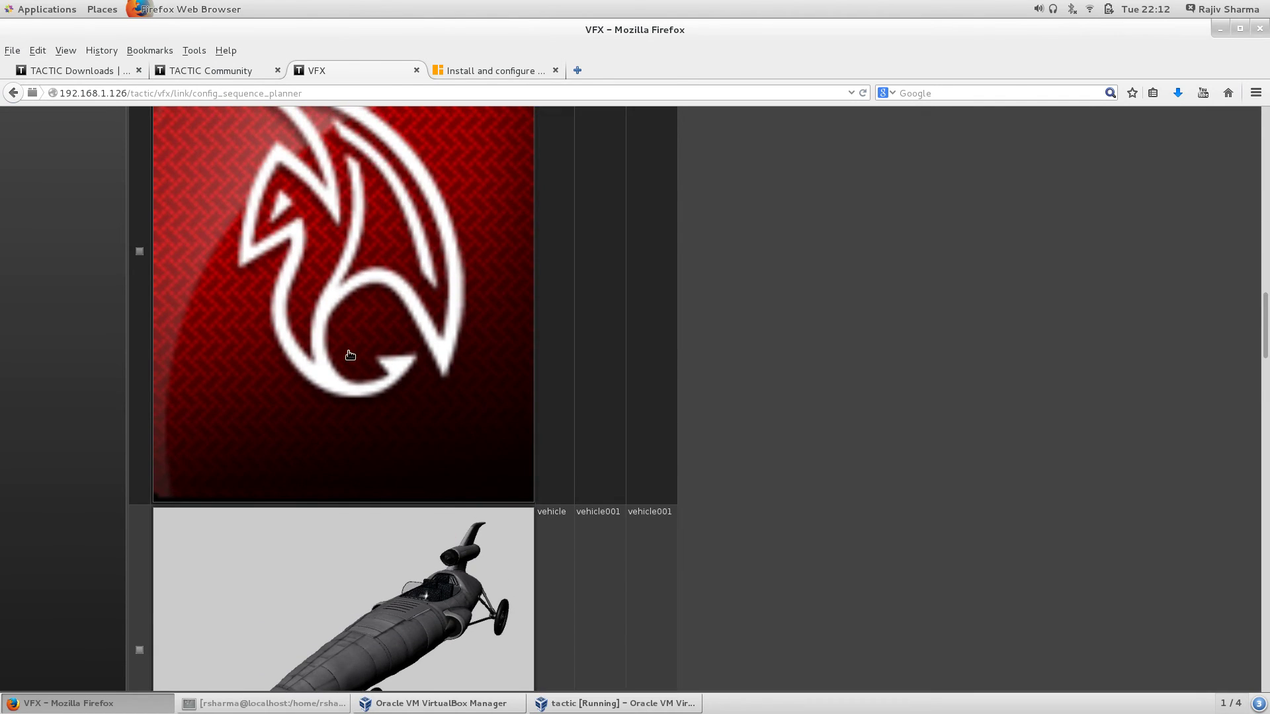
scroll(349, 351, "down", 5)
scroll(349, 356, "down", 14)
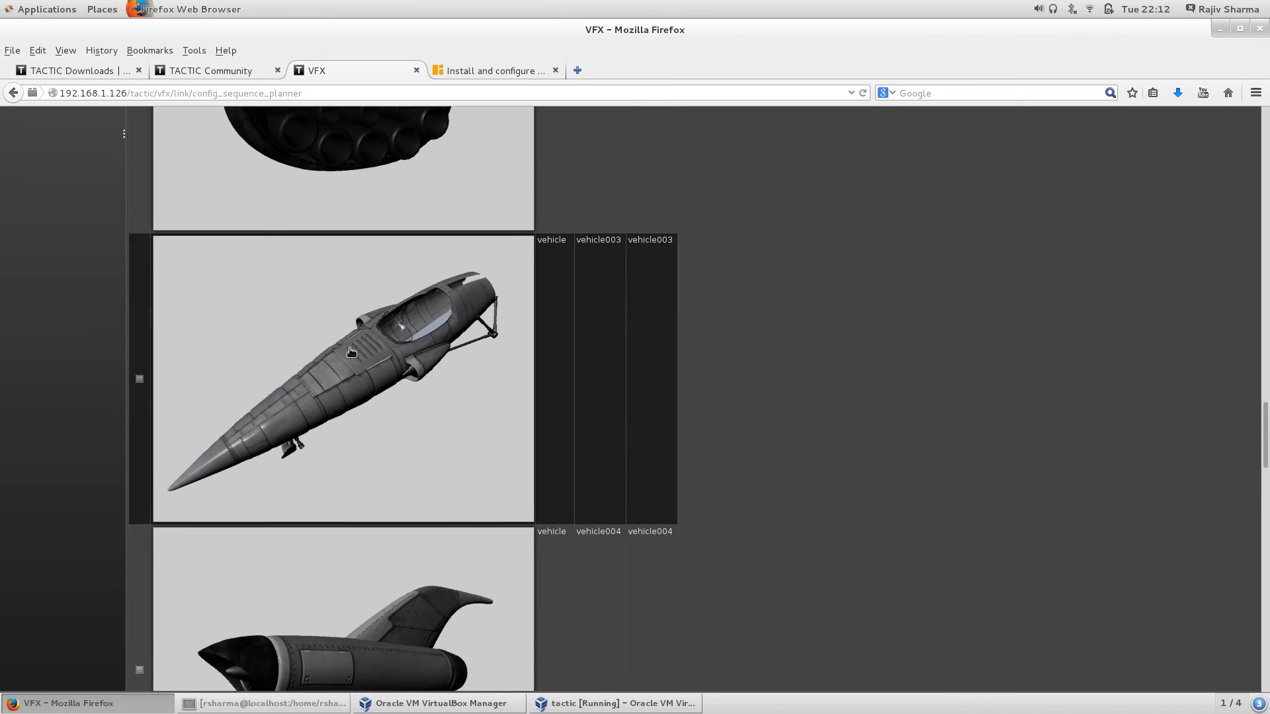
Step: Zoom the planner out to survey all assets, then restore normal page size with Ctrl+0
key("ctrl+minus")
key("ctrl+minus")
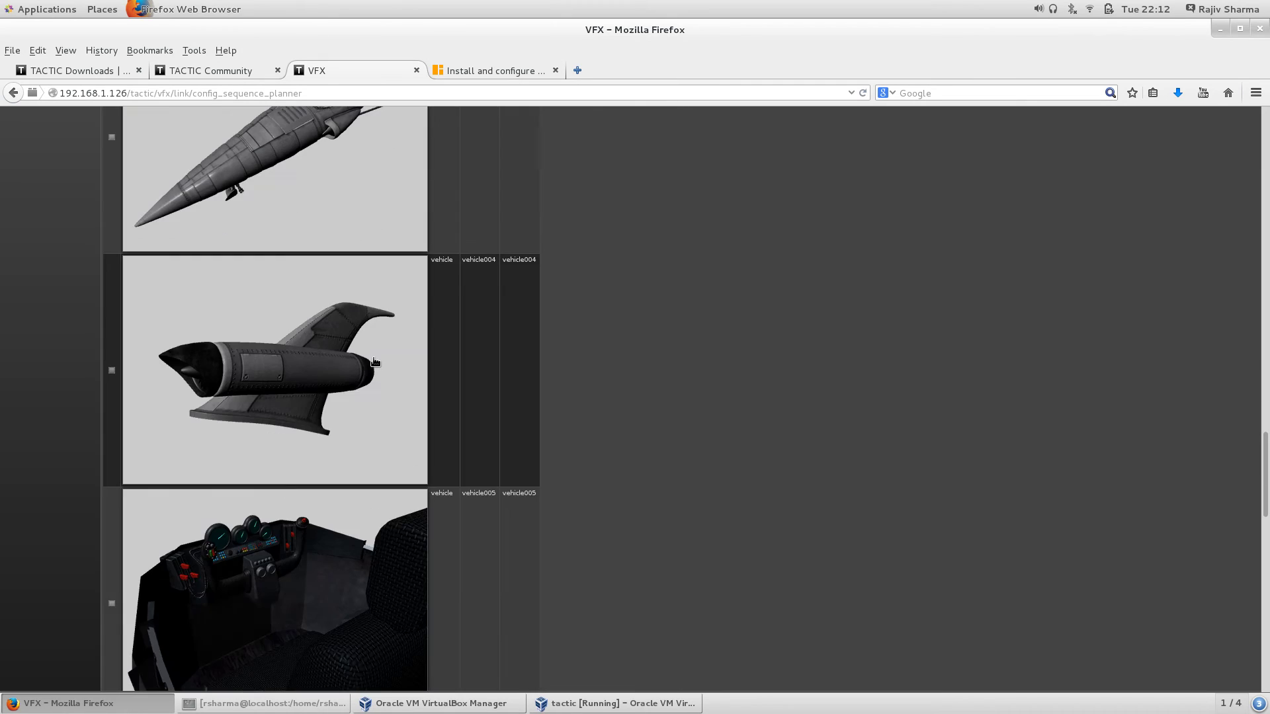
scroll(377, 357, "down", 10)
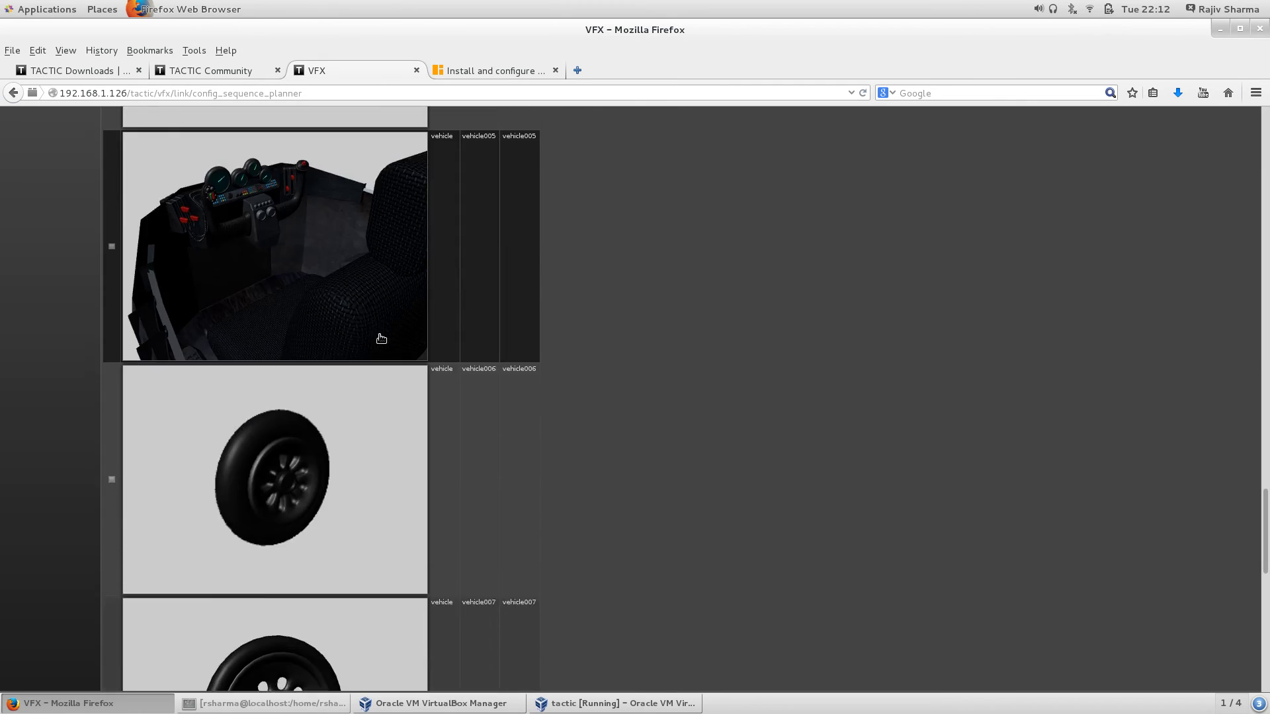
scroll(381, 338, "down", 9)
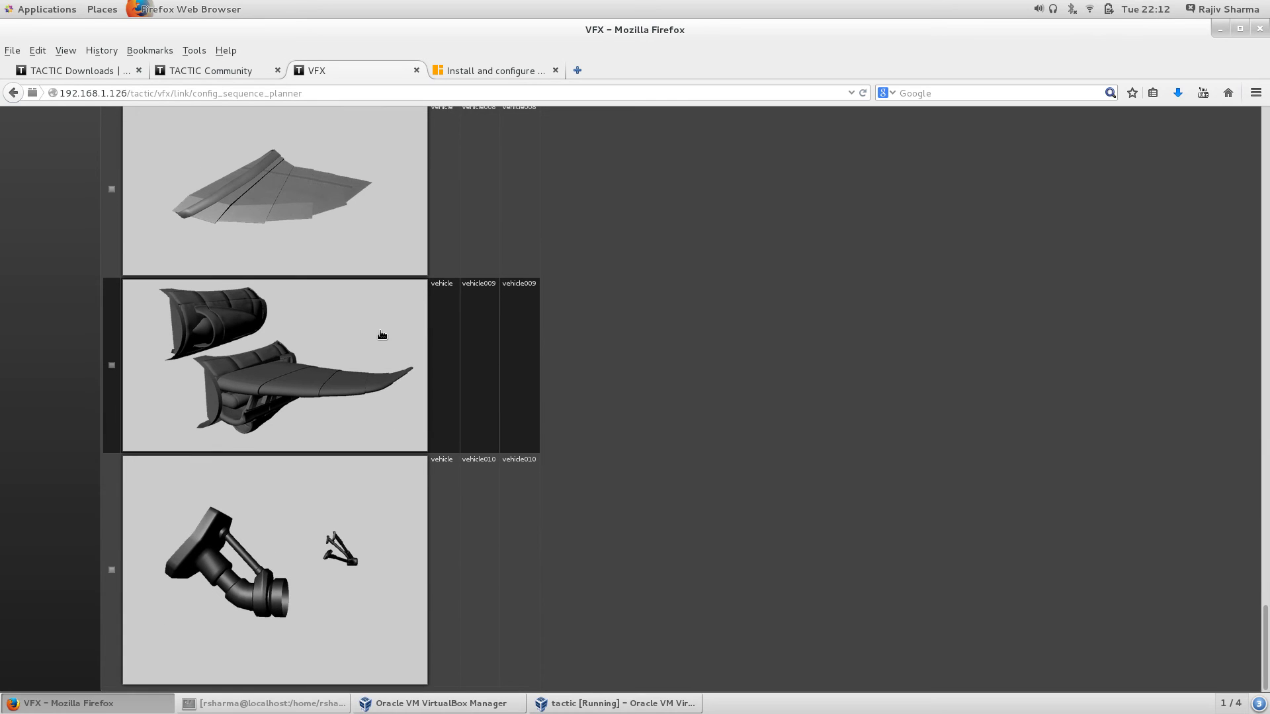
scroll(380, 327, "up", 20)
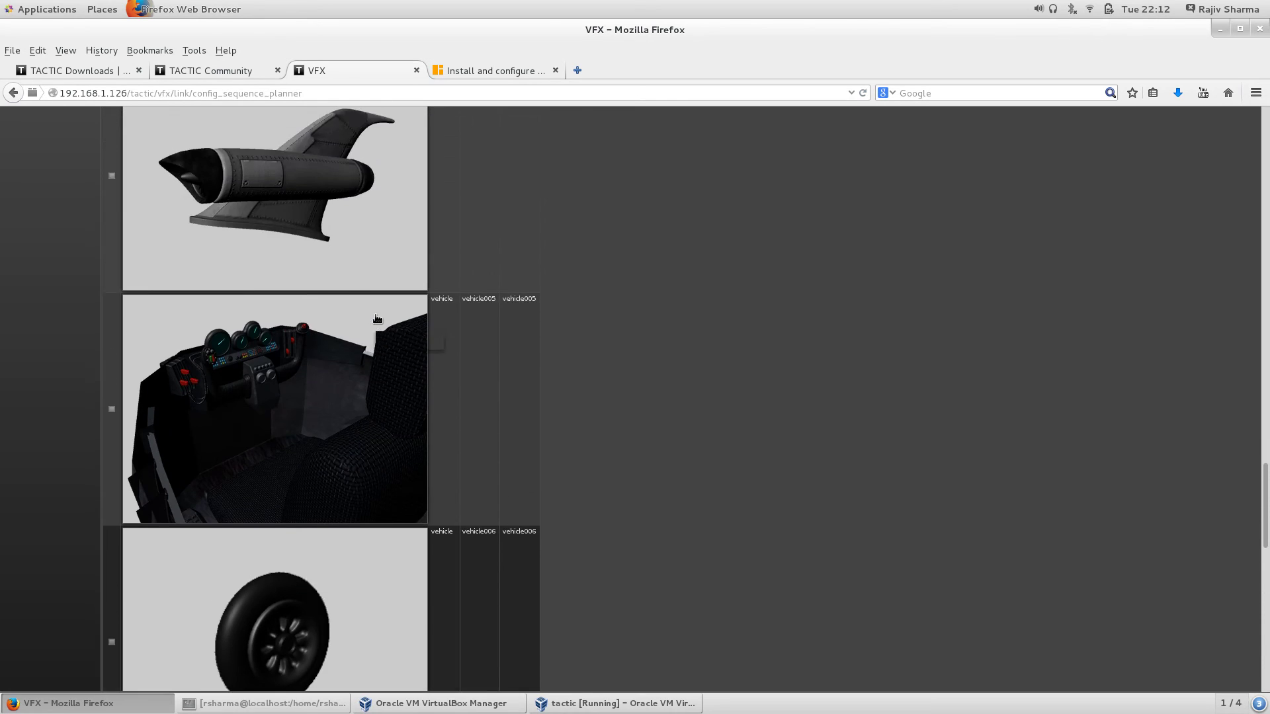
scroll(377, 318, "up", 12)
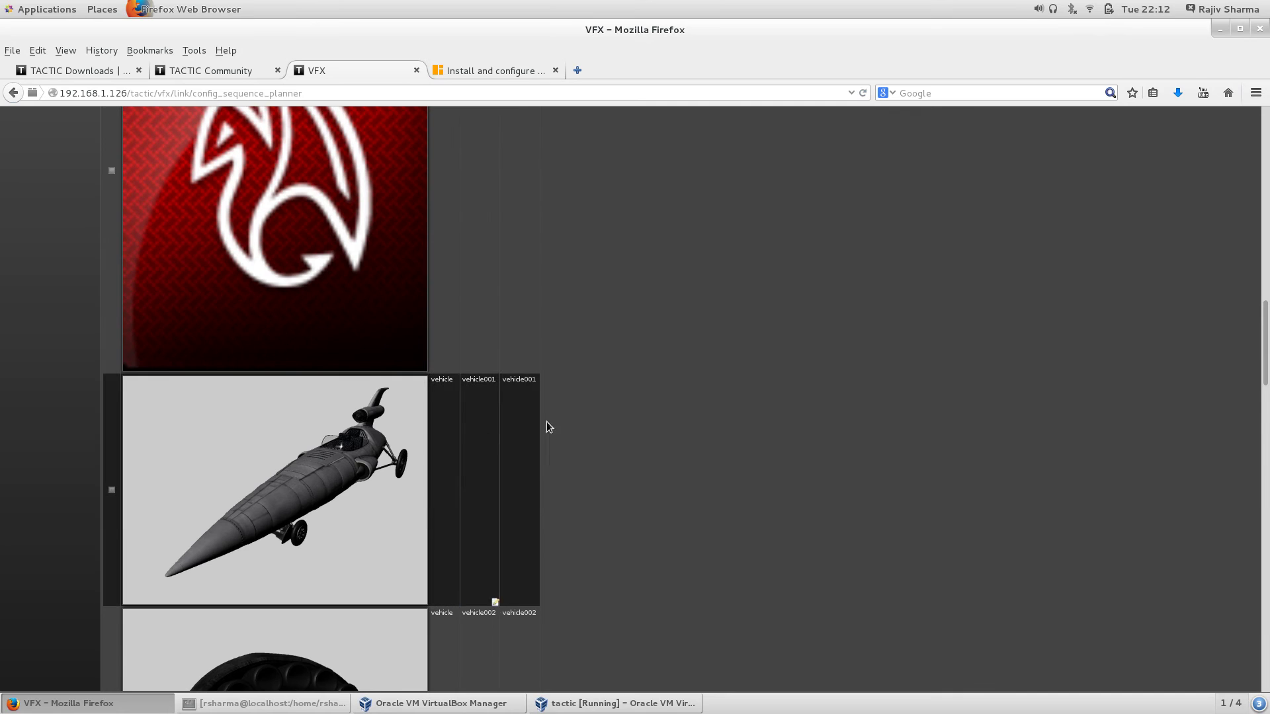
scroll(482, 370, "up", 15)
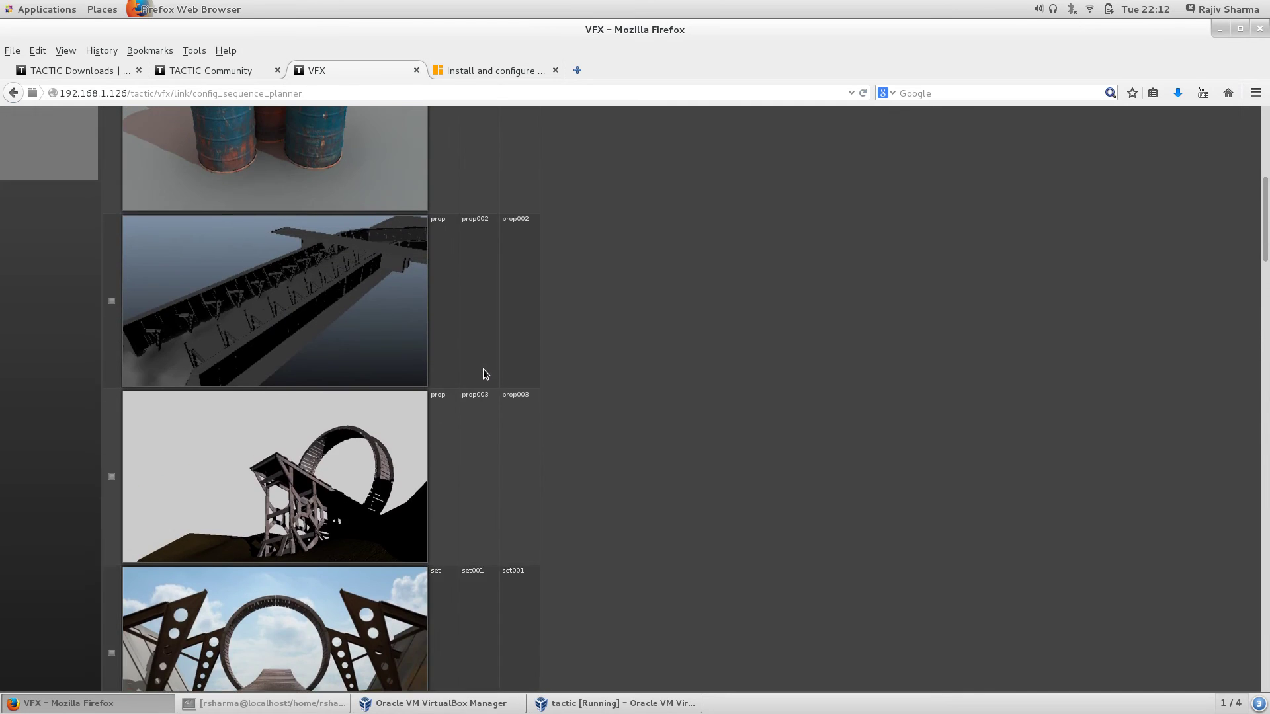
scroll(482, 373, "up", 5)
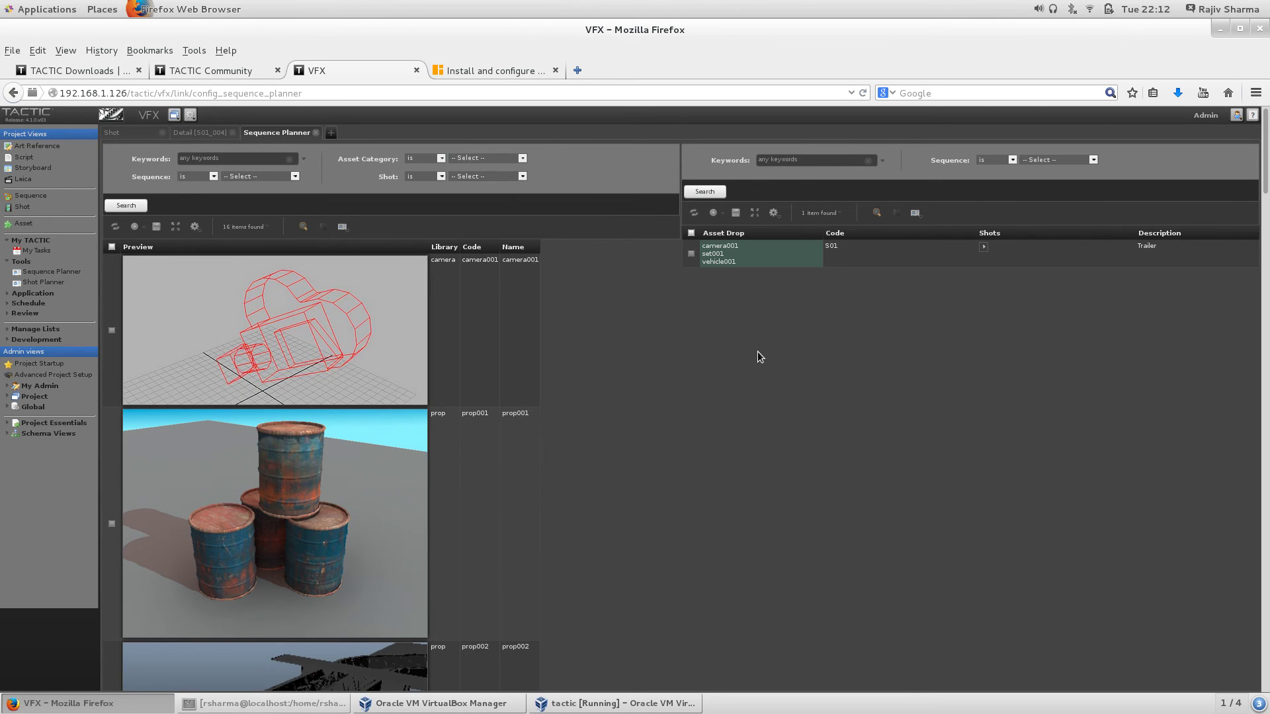
key("ctrl+minus")
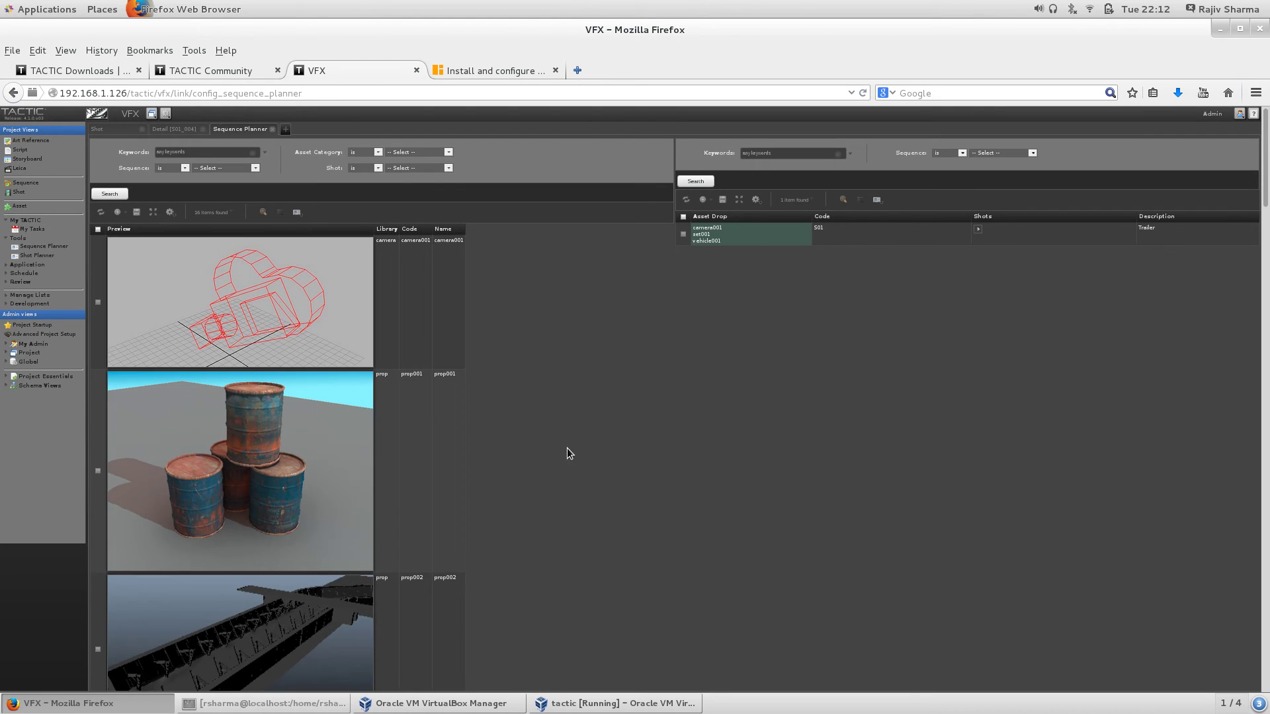
key("ctrl+0")
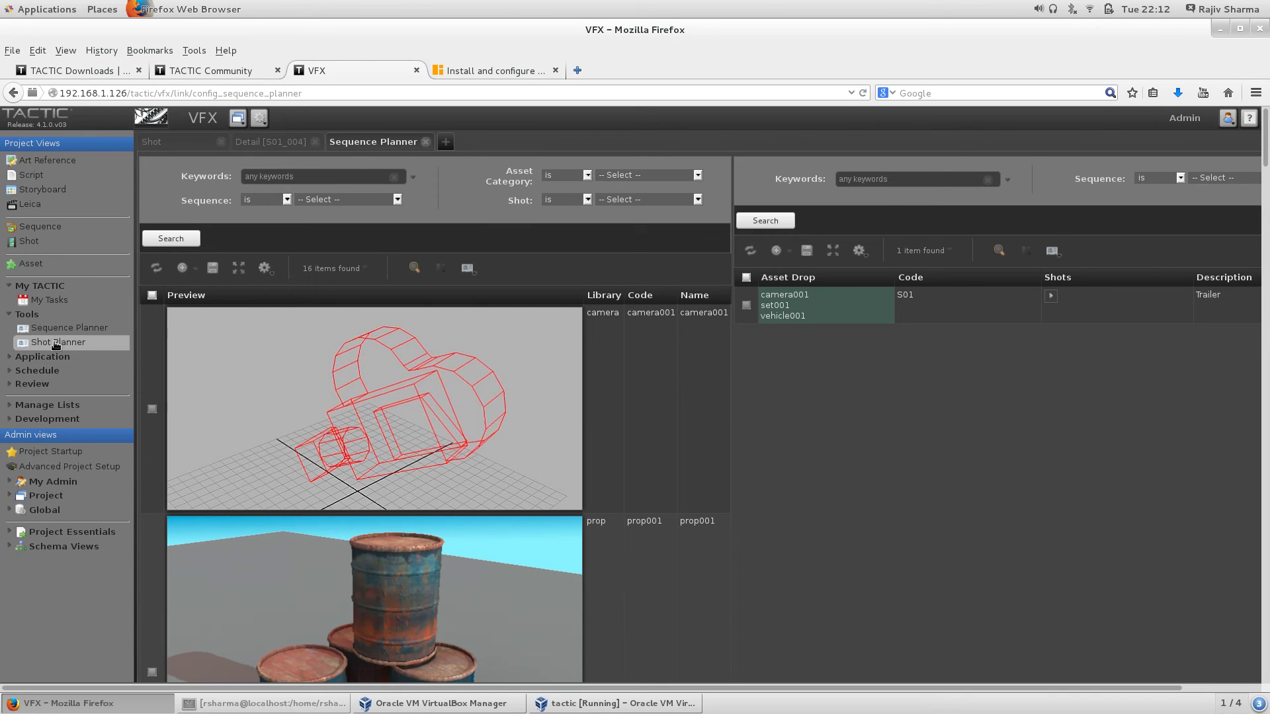
Step: Open the Shot Planner for shots S01_001–S01_007 and expand the Application section
left_click(56, 343)
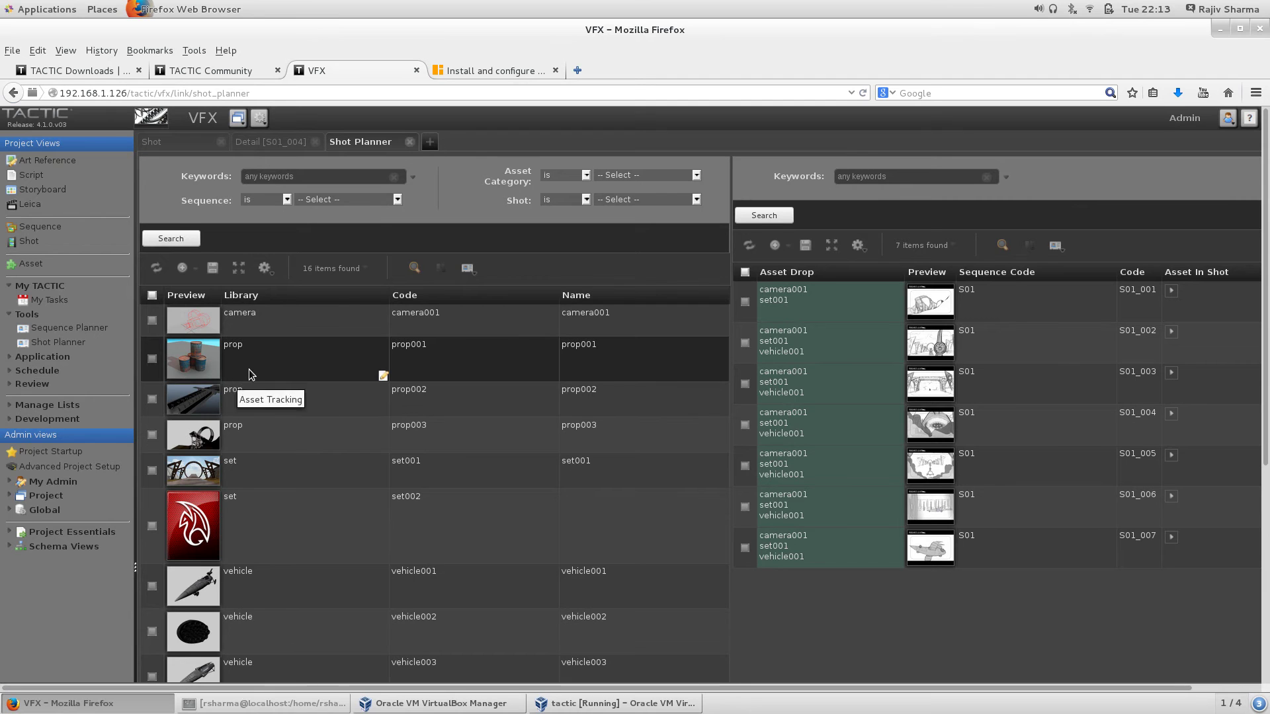
scroll(399, 503, "down", 4)
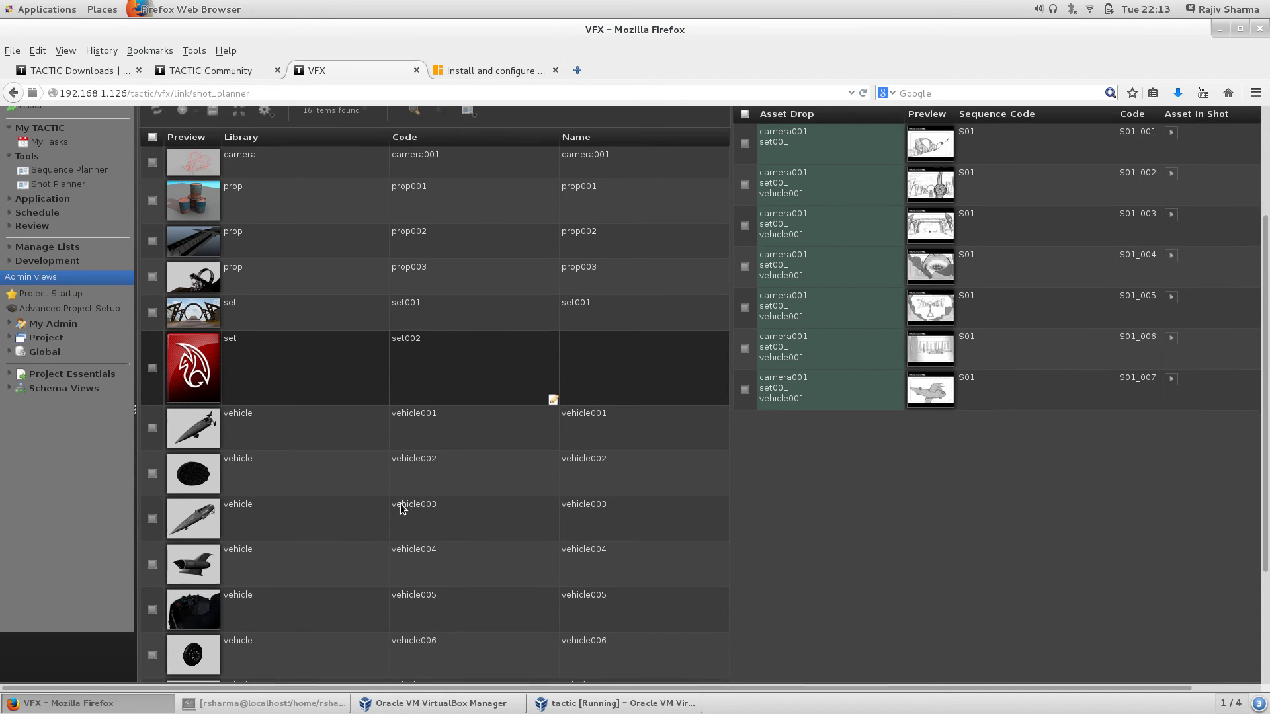
scroll(449, 368, "up", 4)
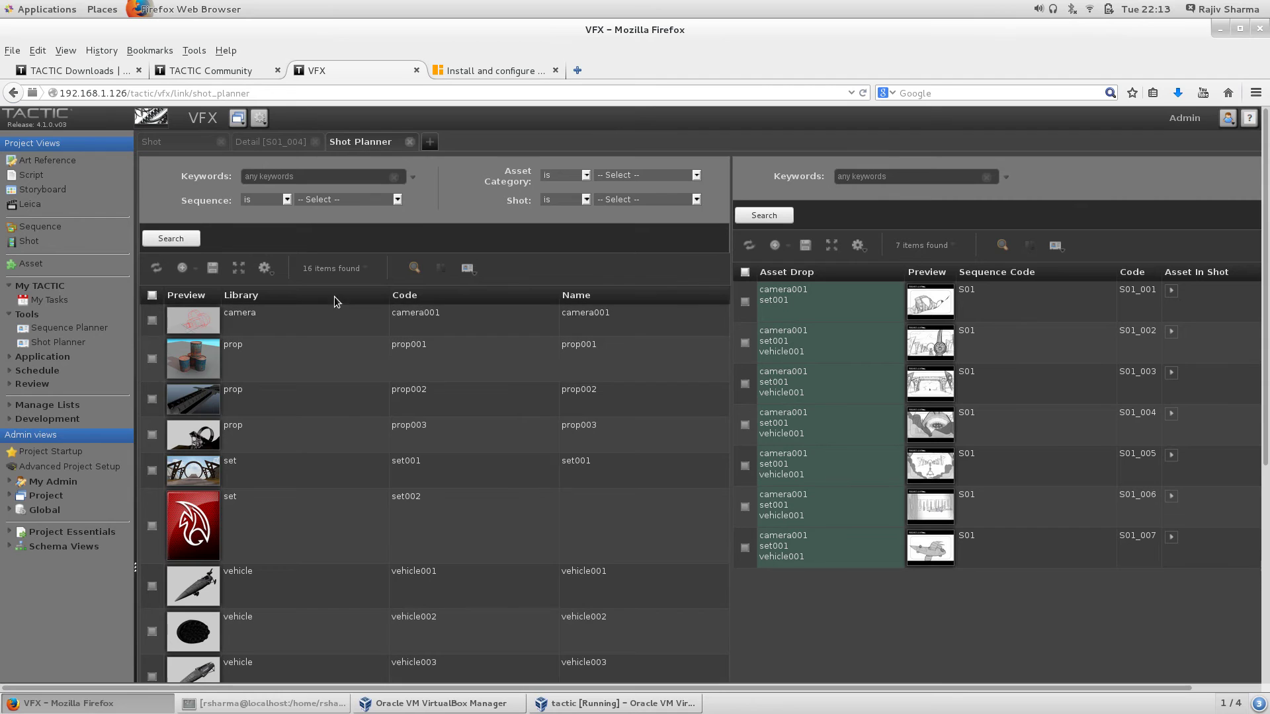
left_click(14, 358)
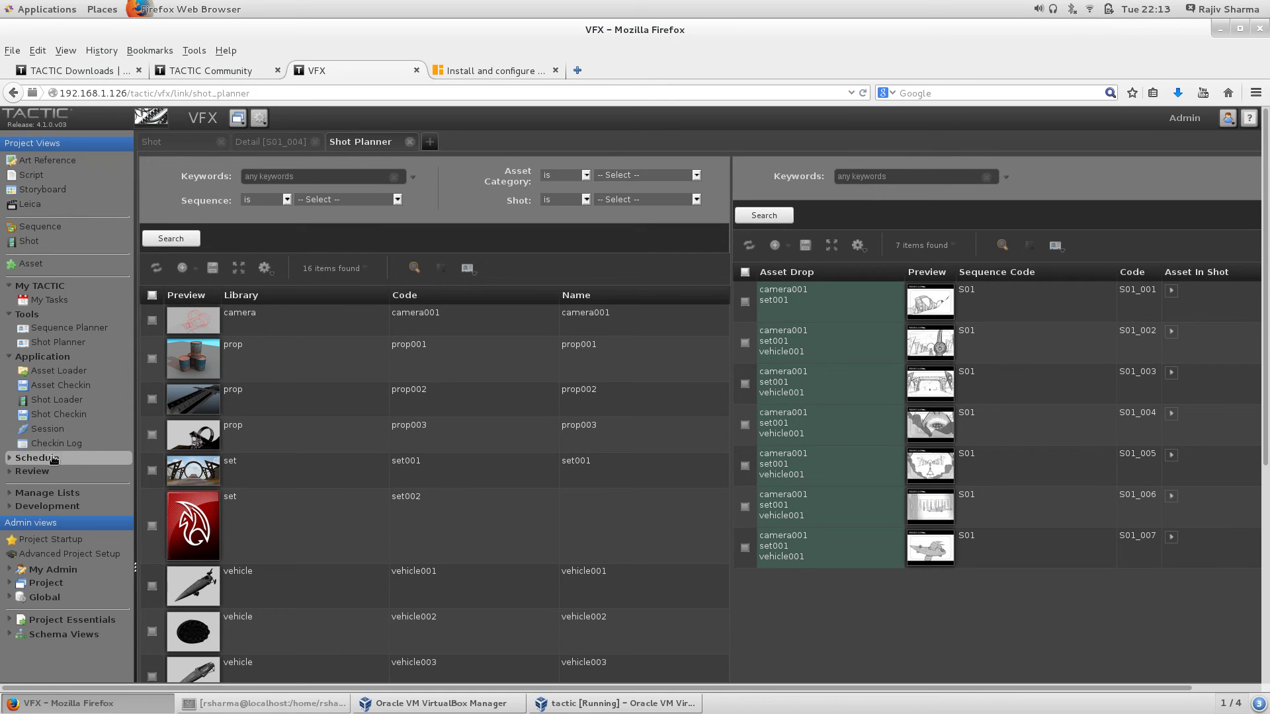
Step: Open the Asset Loader's 16 model assets and list camera001's pipeline choices
left_click(78, 373)
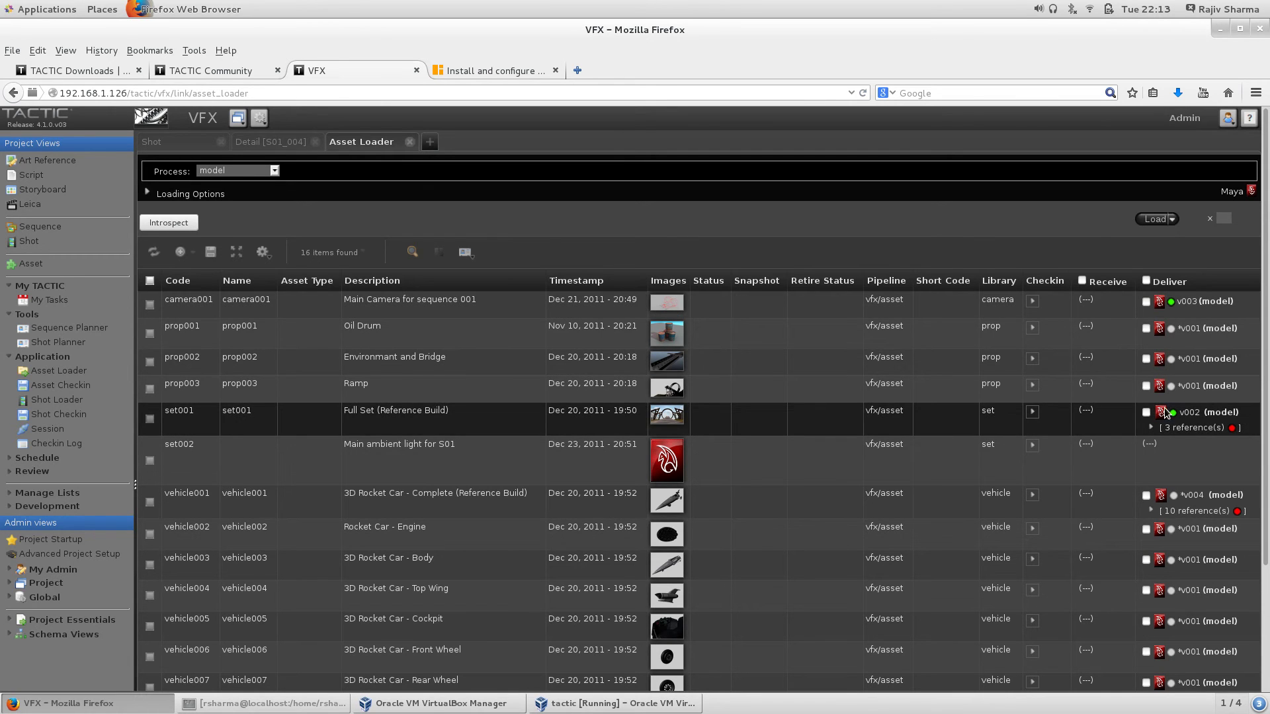
scroll(812, 423, "down", 5)
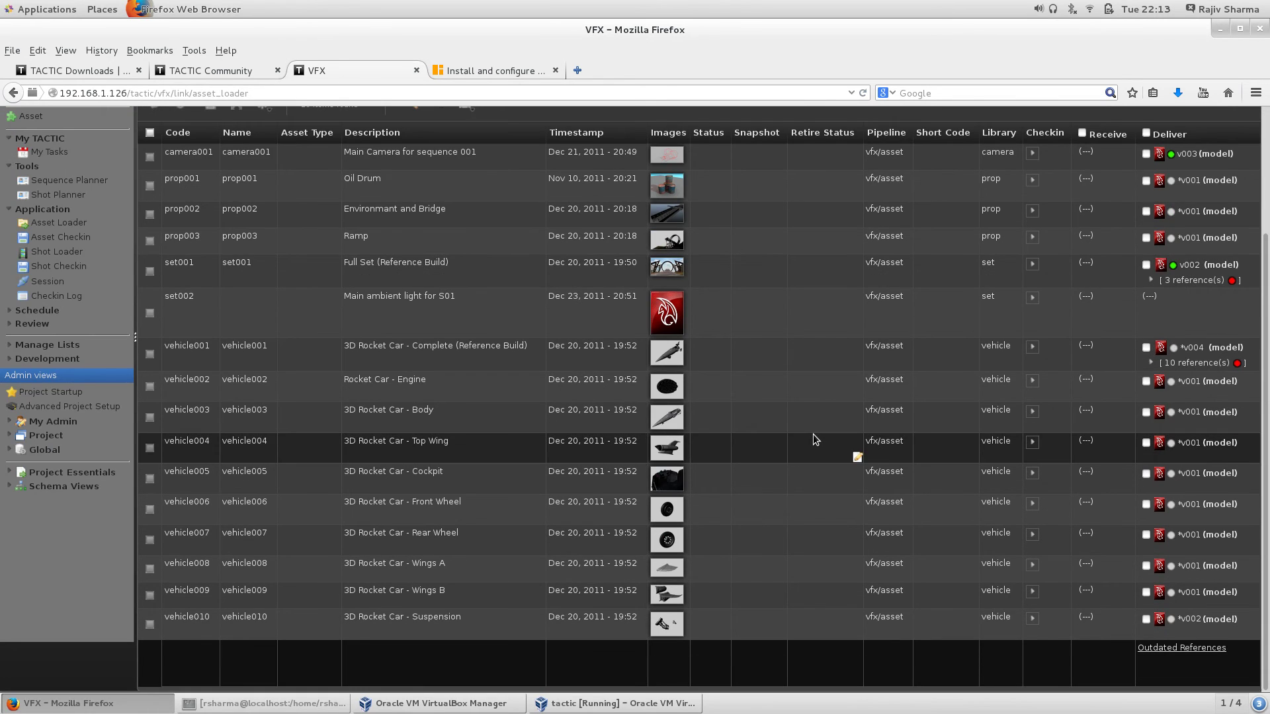
scroll(812, 433, "up", 5)
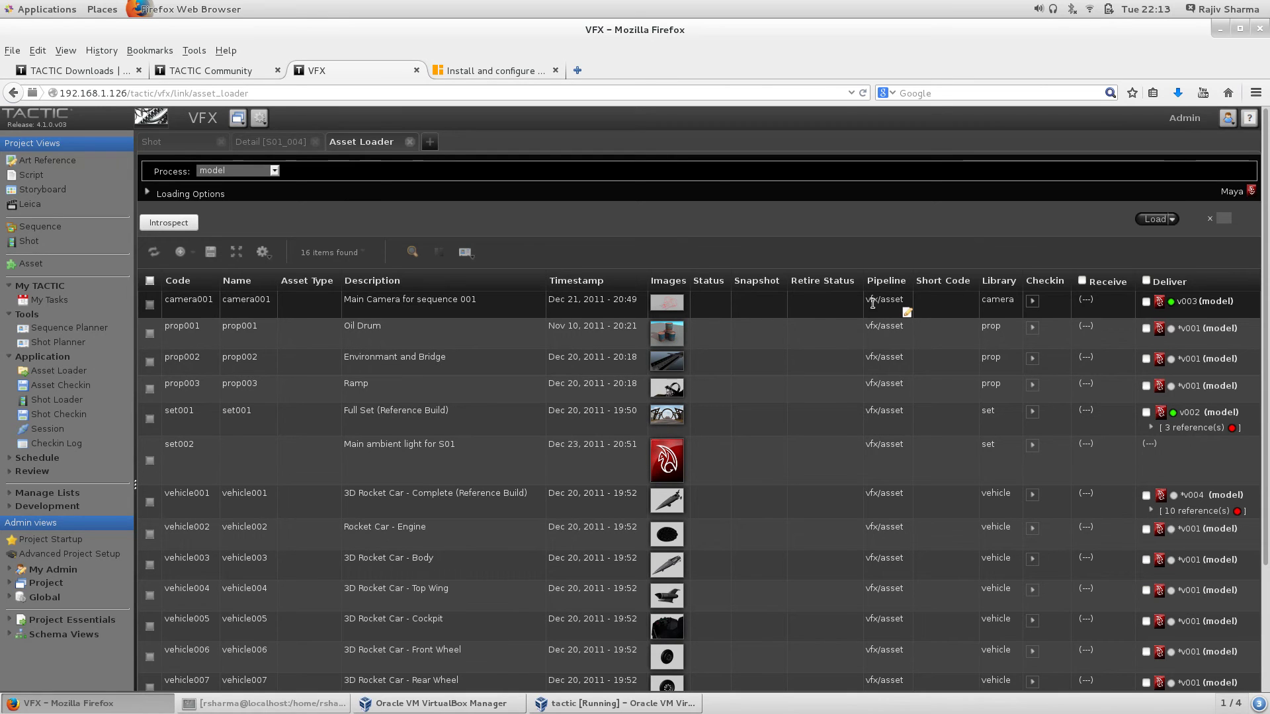
left_click(872, 299)
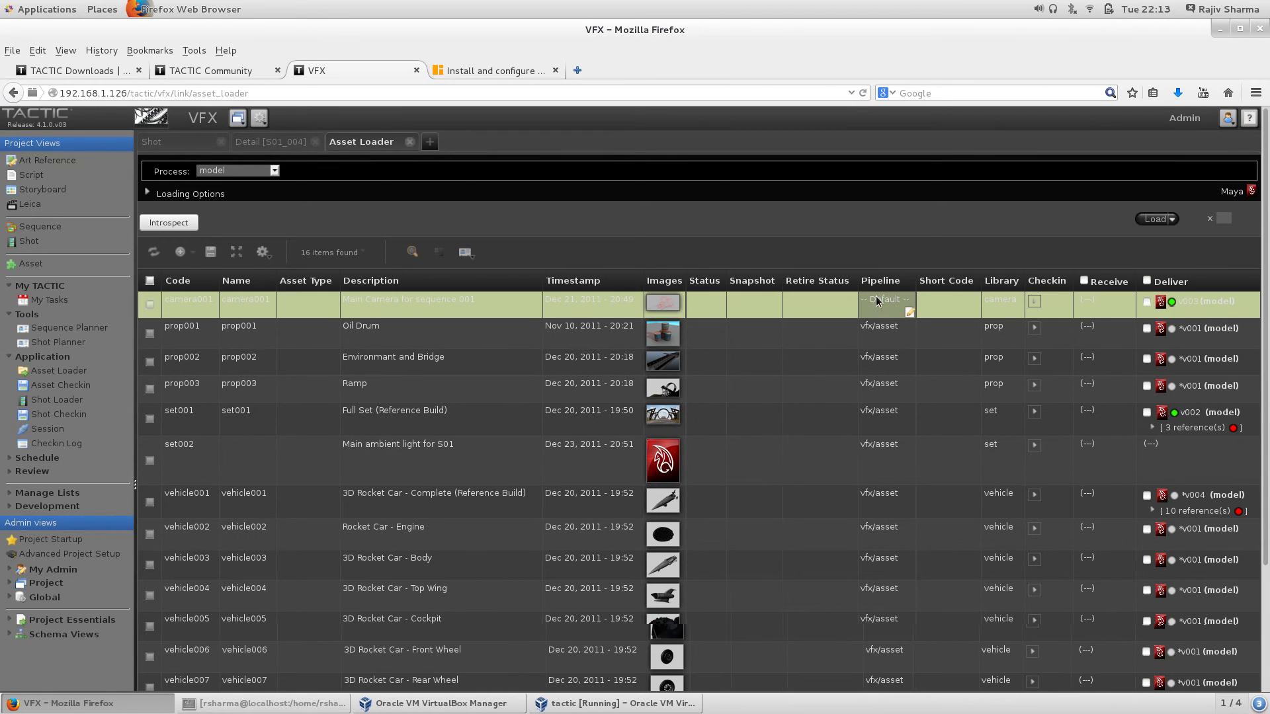
left_click(875, 299)
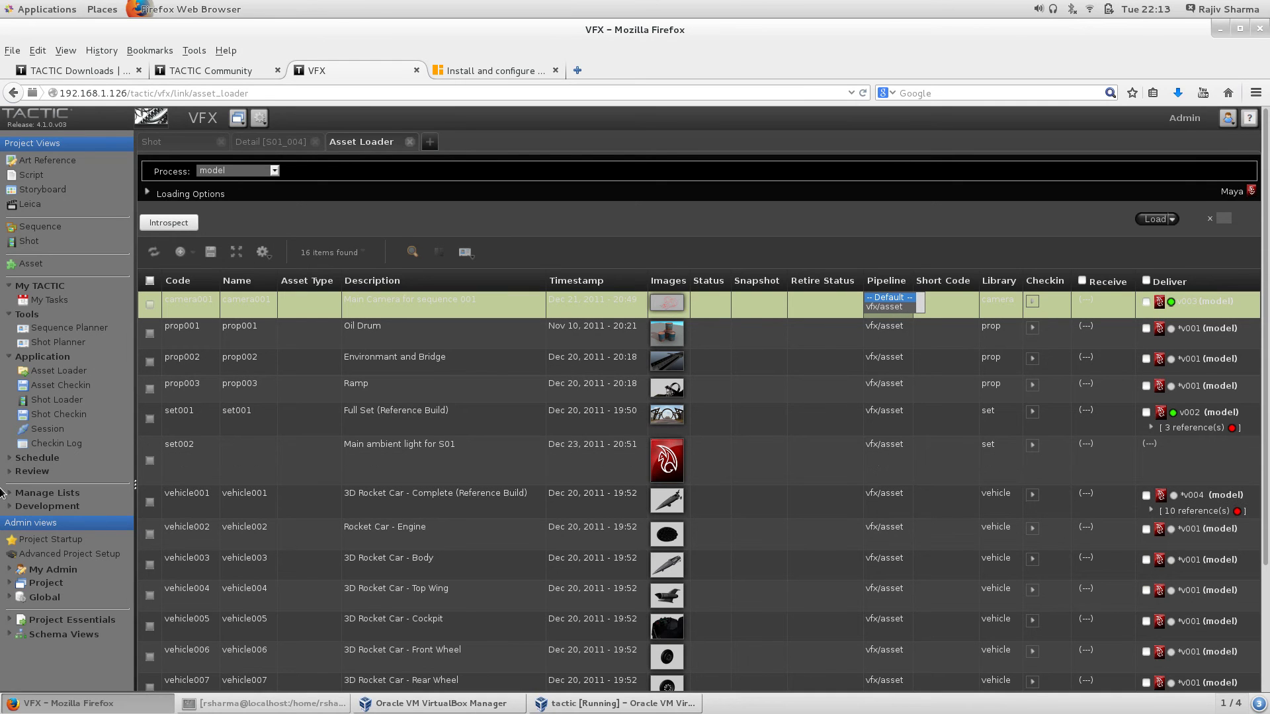
Step: Expand the Review, Schedule and Manage Lists groups in the sidebar and scroll to their views
left_click(45, 471)
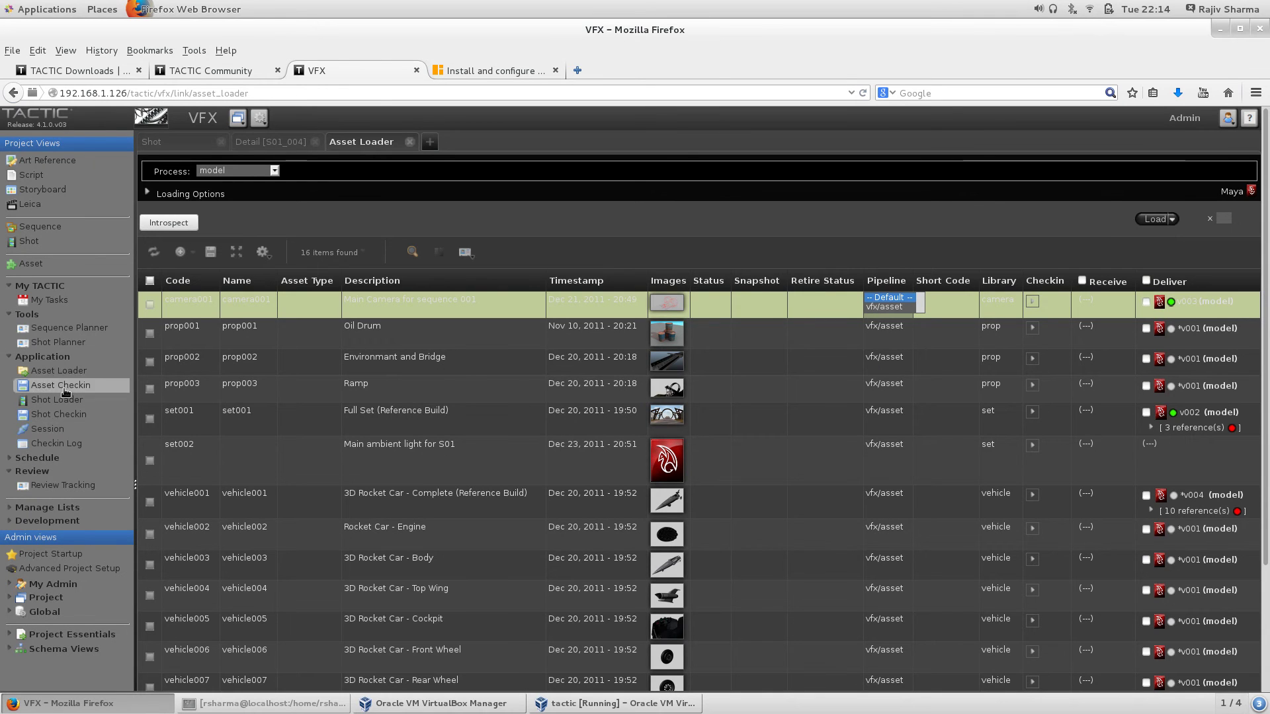
scroll(69, 446, "down", 2)
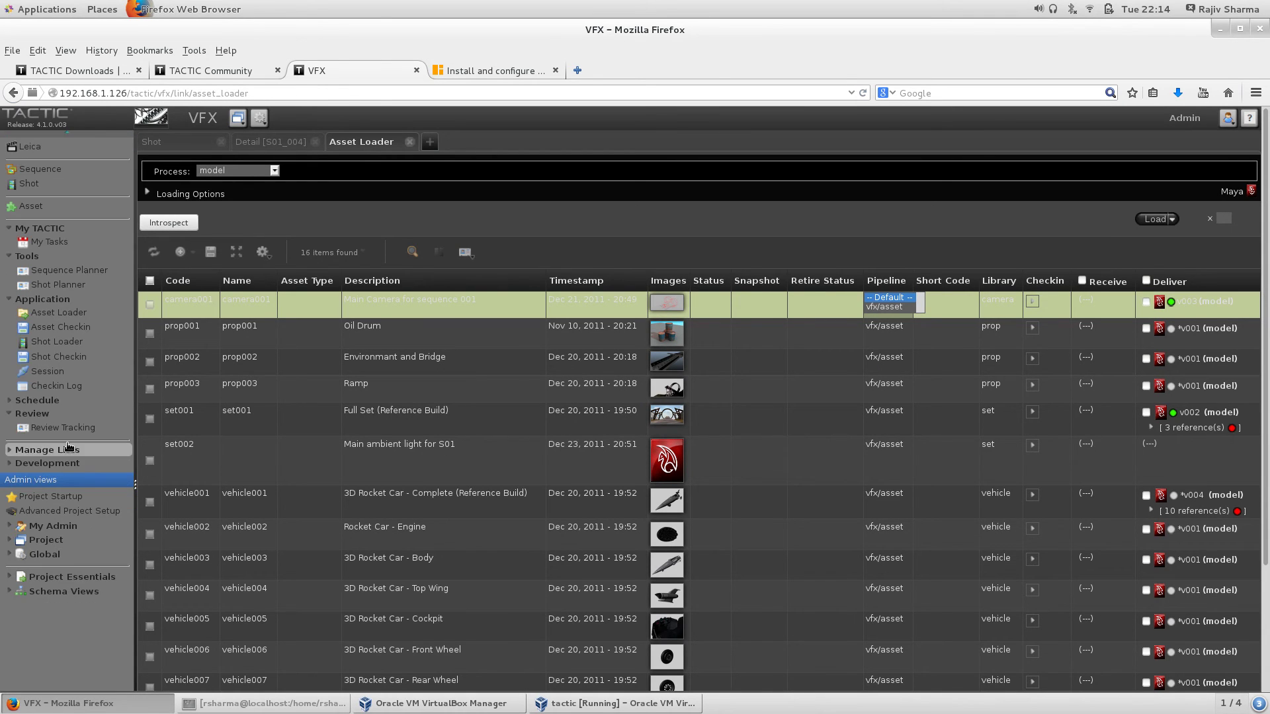
left_click(12, 399)
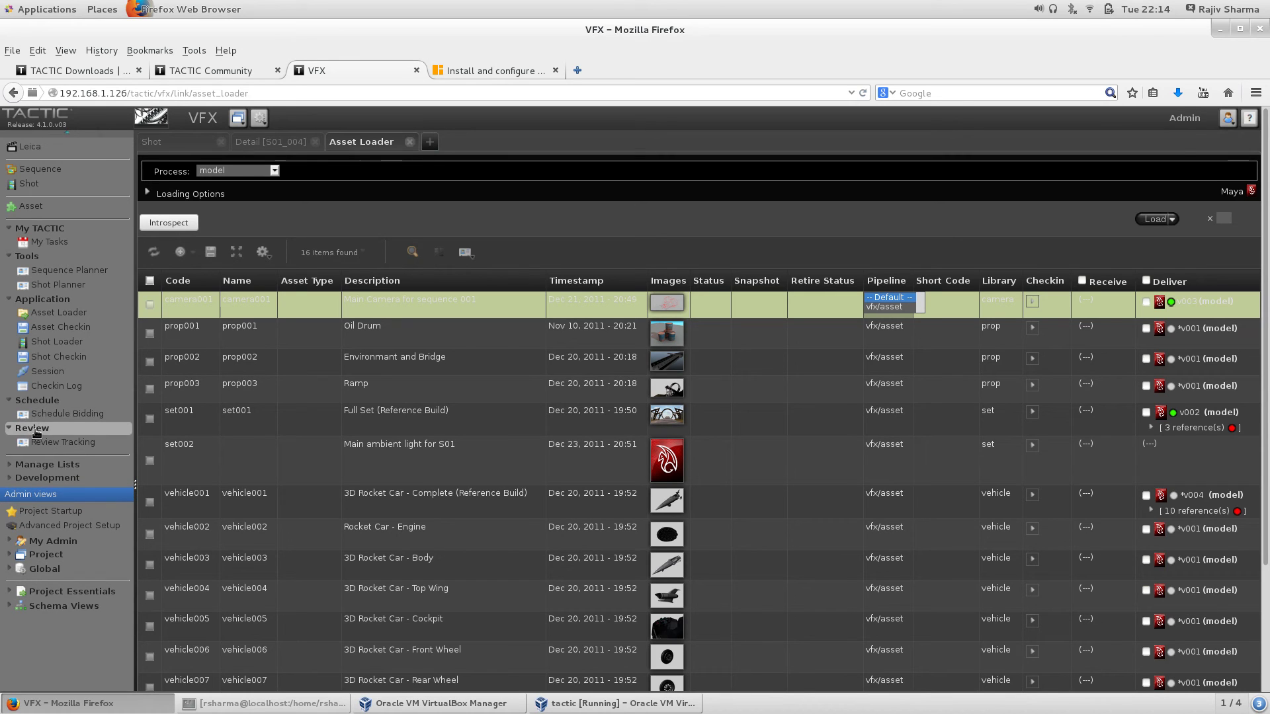
left_click(58, 467)
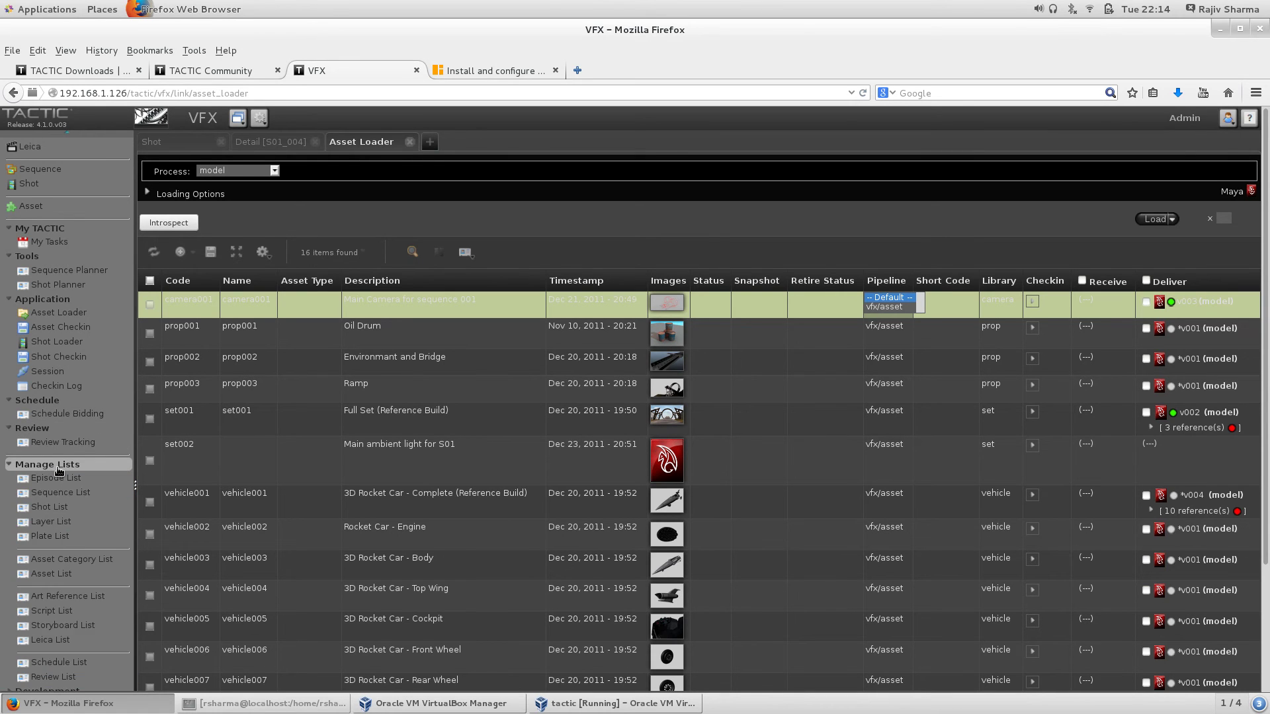
scroll(58, 471, "down", 3)
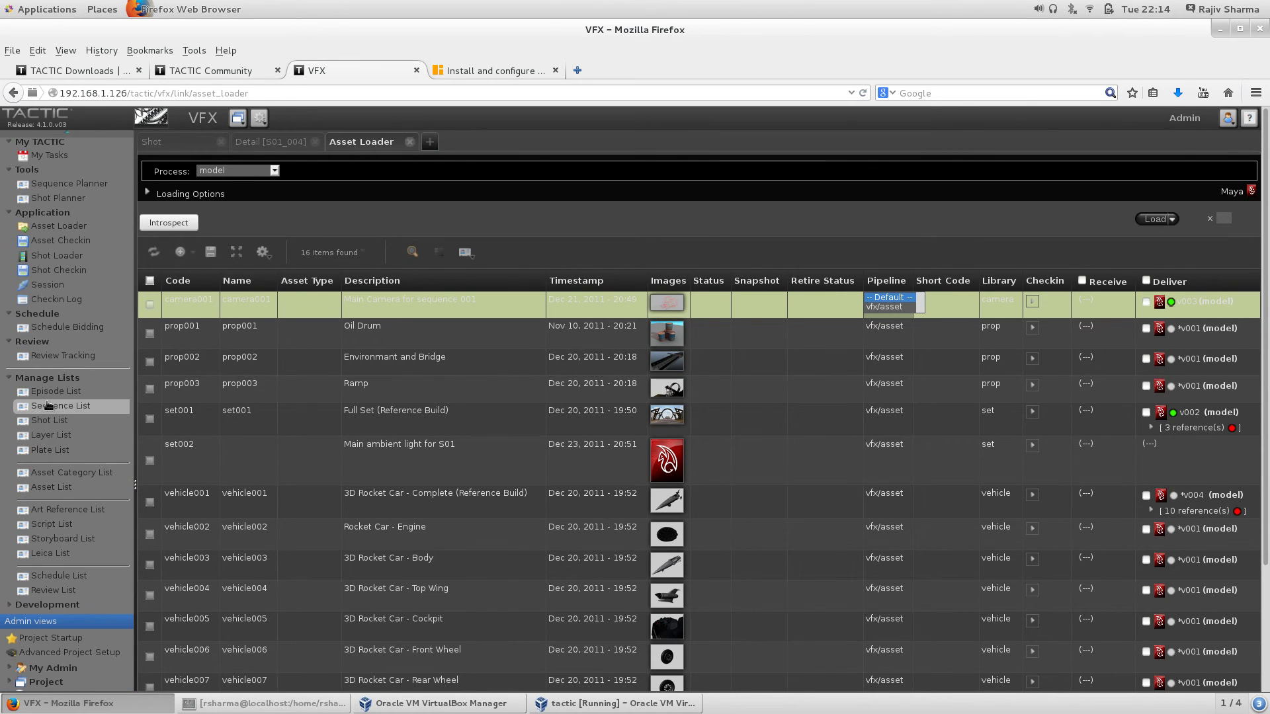
scroll(48, 404, "down", 3)
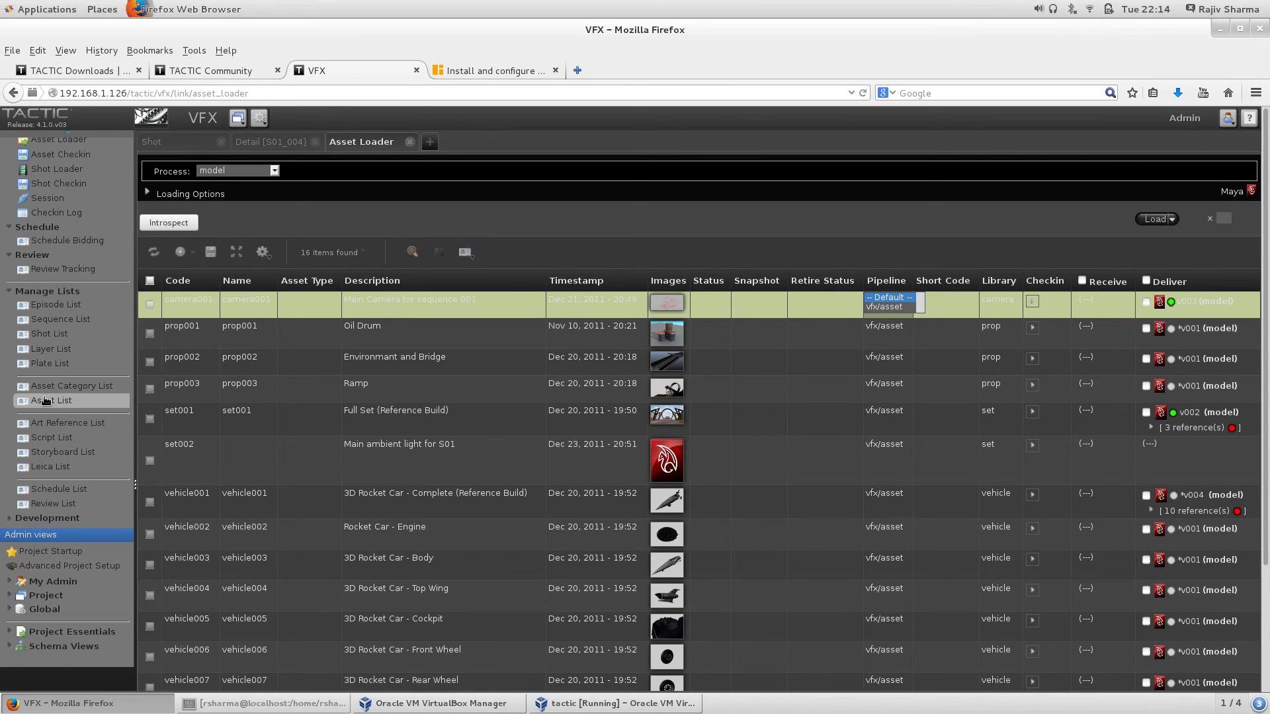
Step: Review the seven rocket shots in Shot List, then open Project Startup and Configuration
left_click(59, 333)
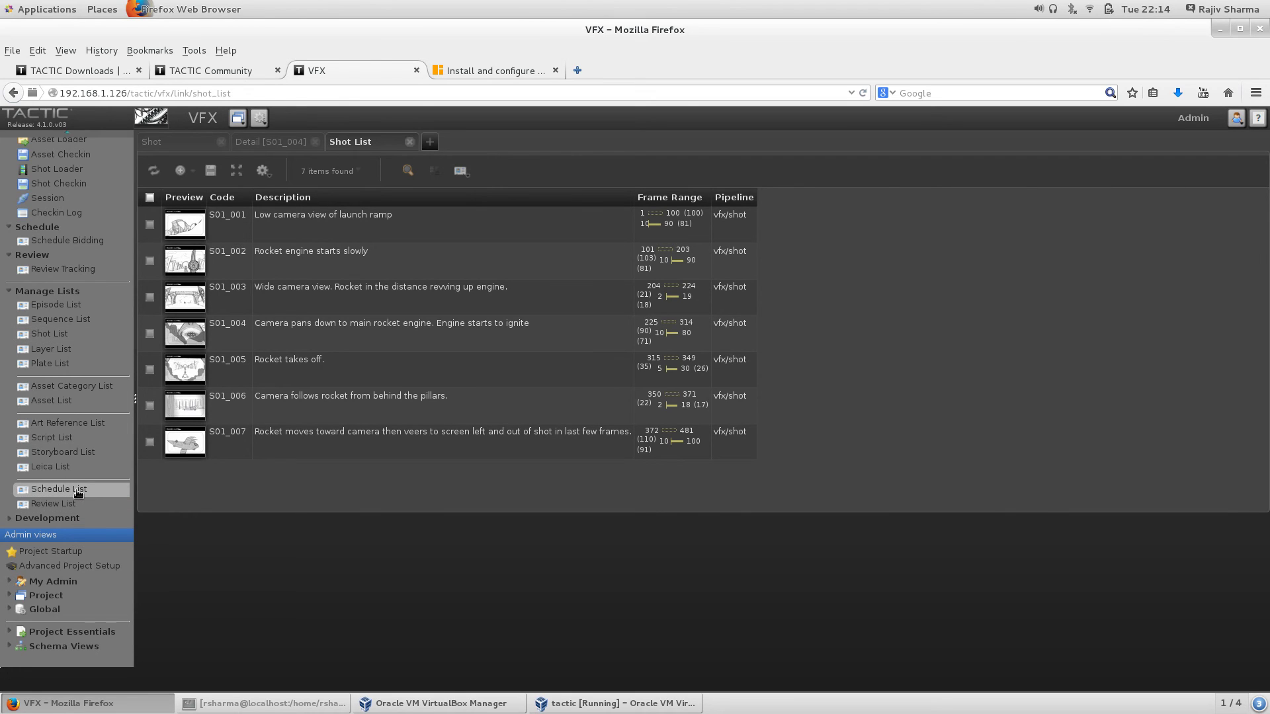
scroll(77, 503, "down", 3)
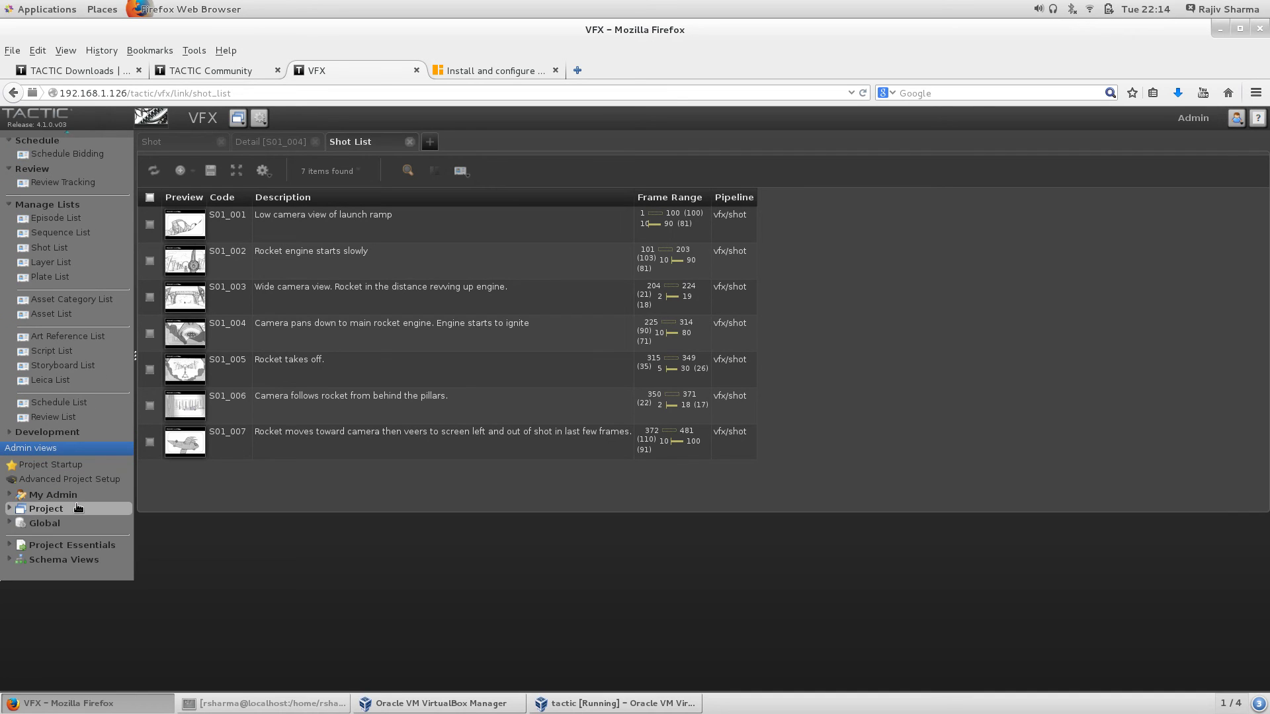
left_click(65, 466)
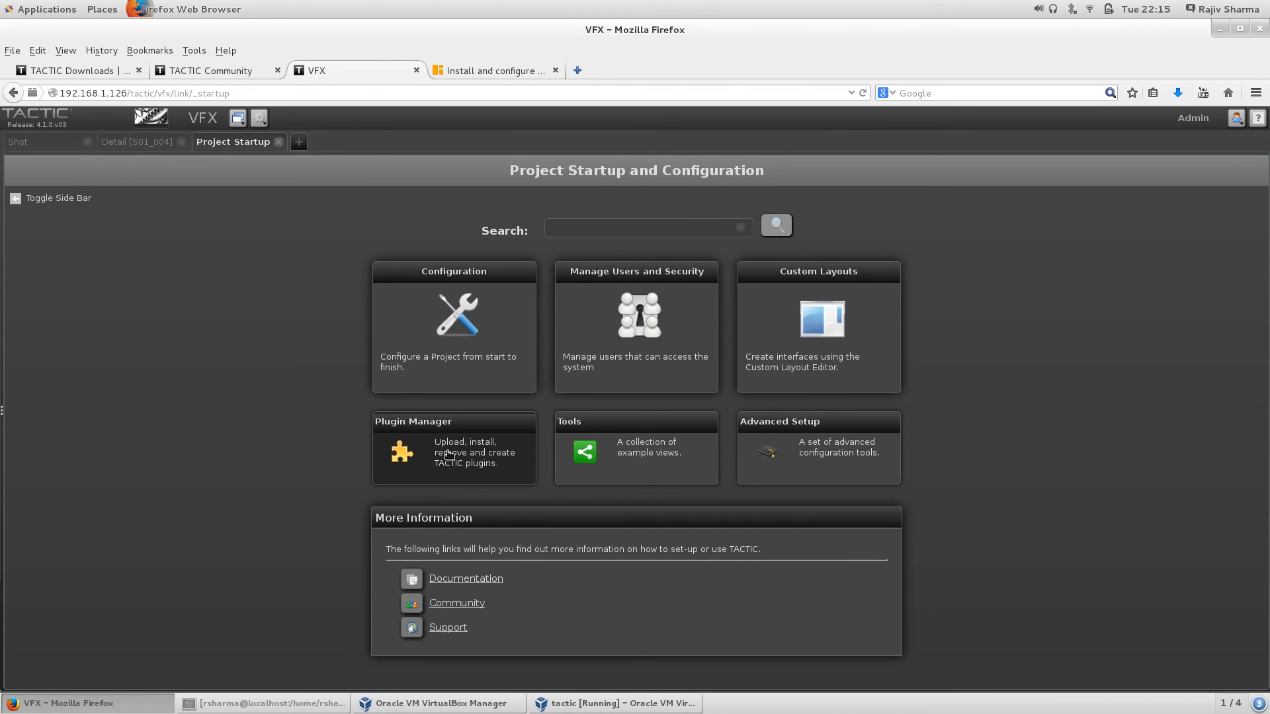
Step: Switch to the TACTIC Downloads tab and open the Plugins listing from the site header
left_click(58, 70)
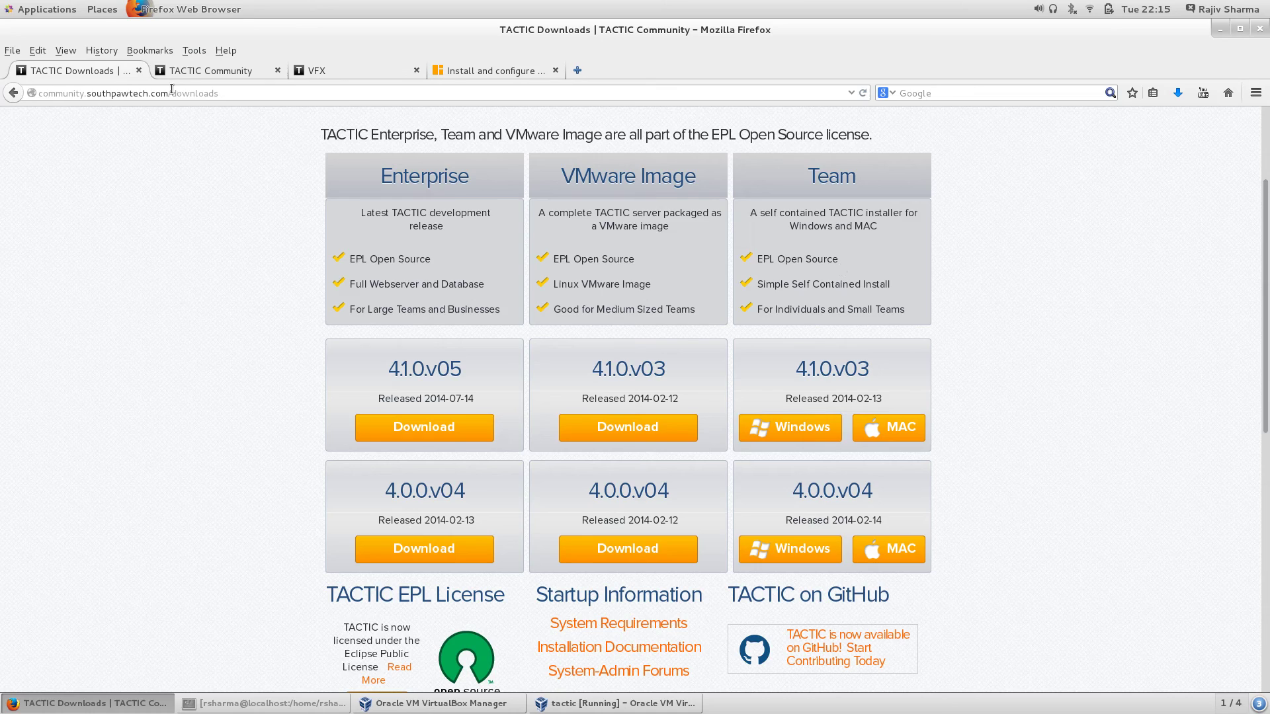
scroll(839, 264, "up", 3)
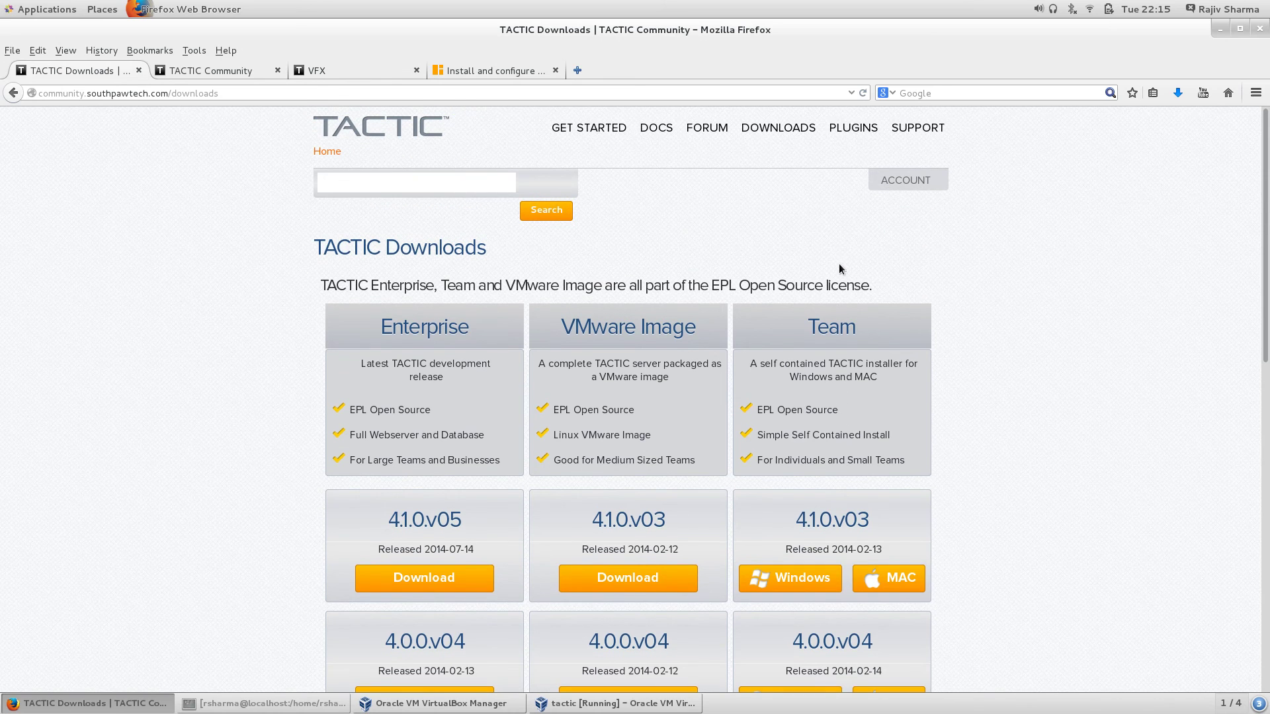
left_click(854, 127)
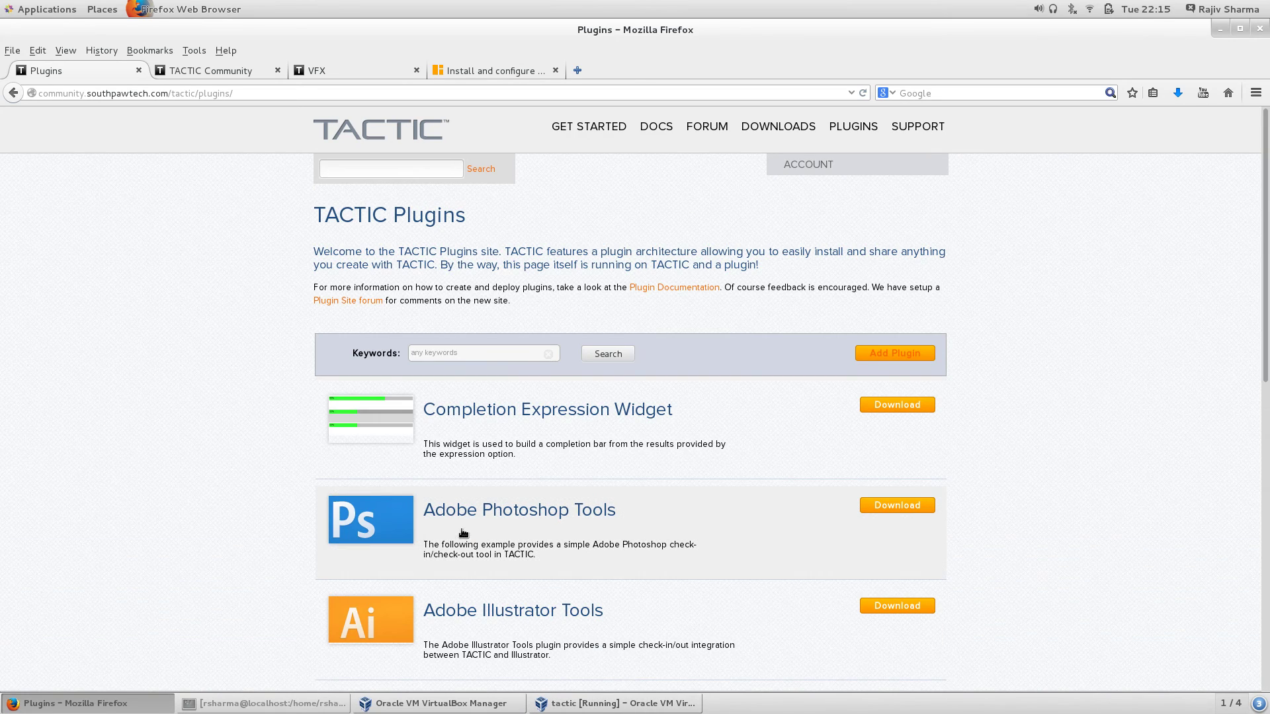
Step: Browse the TACTIC Plugins page and the Developer page, then return to the VFX startup page
scroll(703, 512, "down", 10)
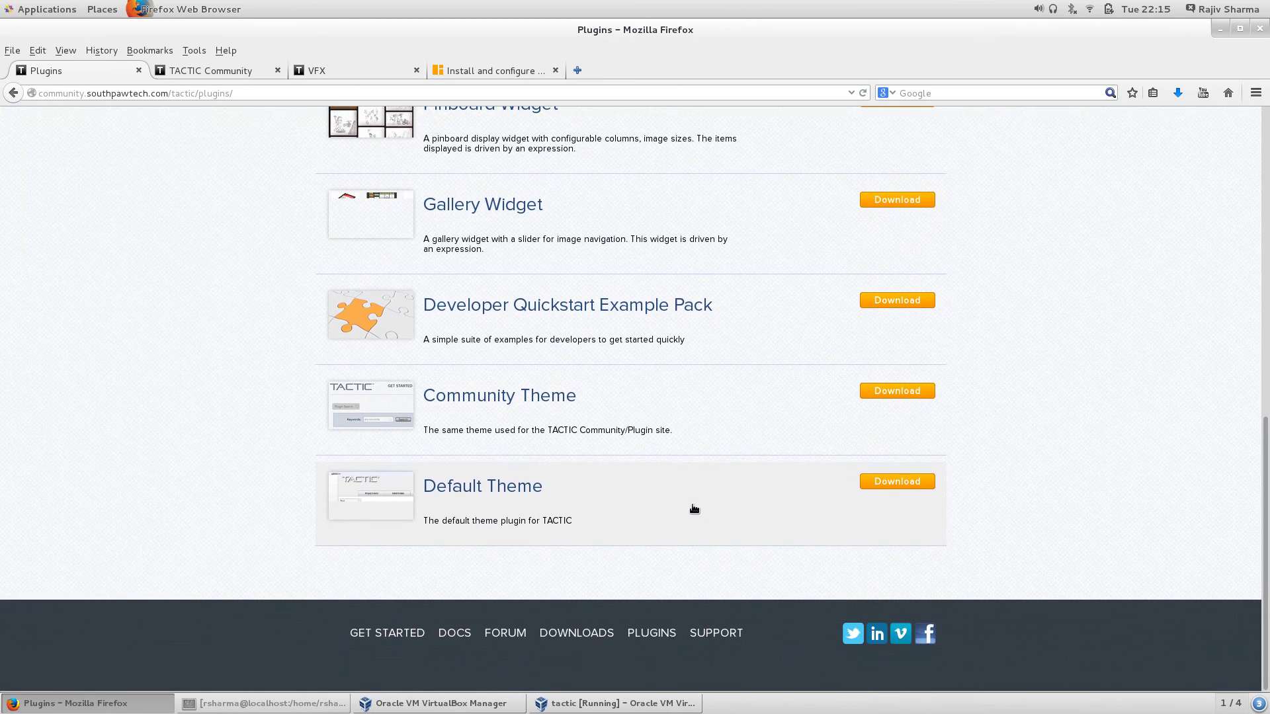
scroll(692, 506, "up", 10)
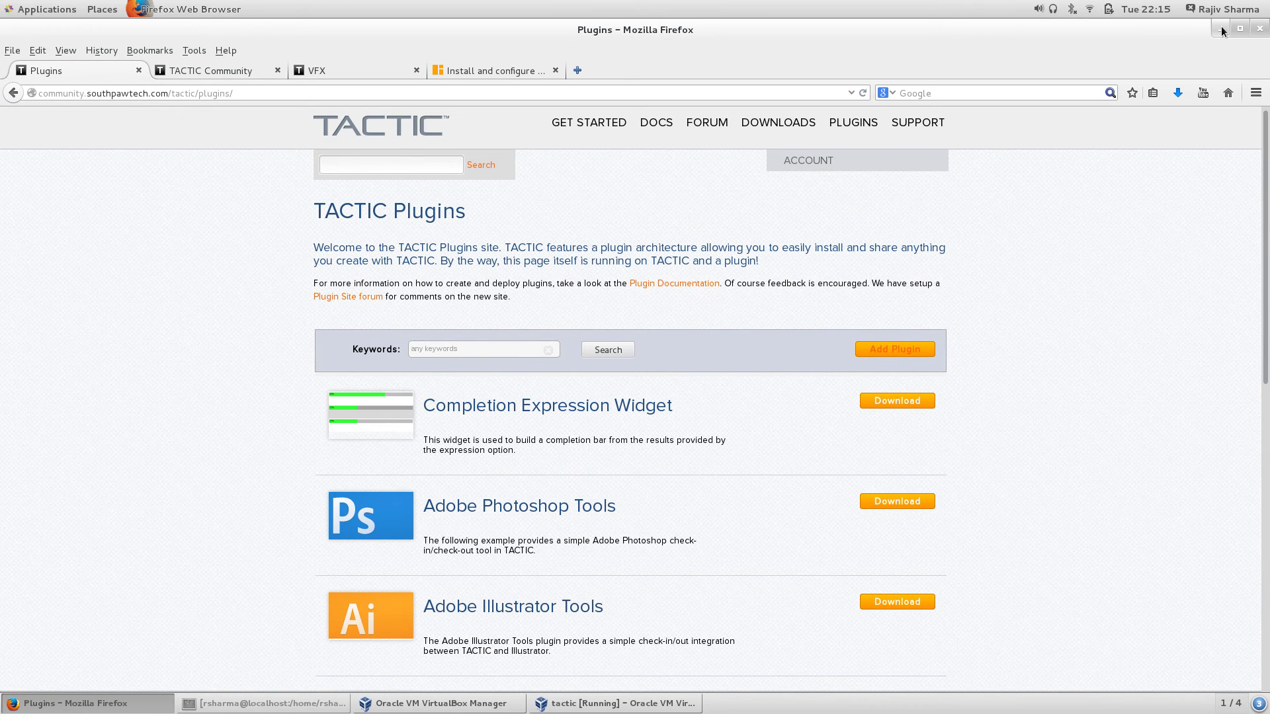
left_click(202, 72)
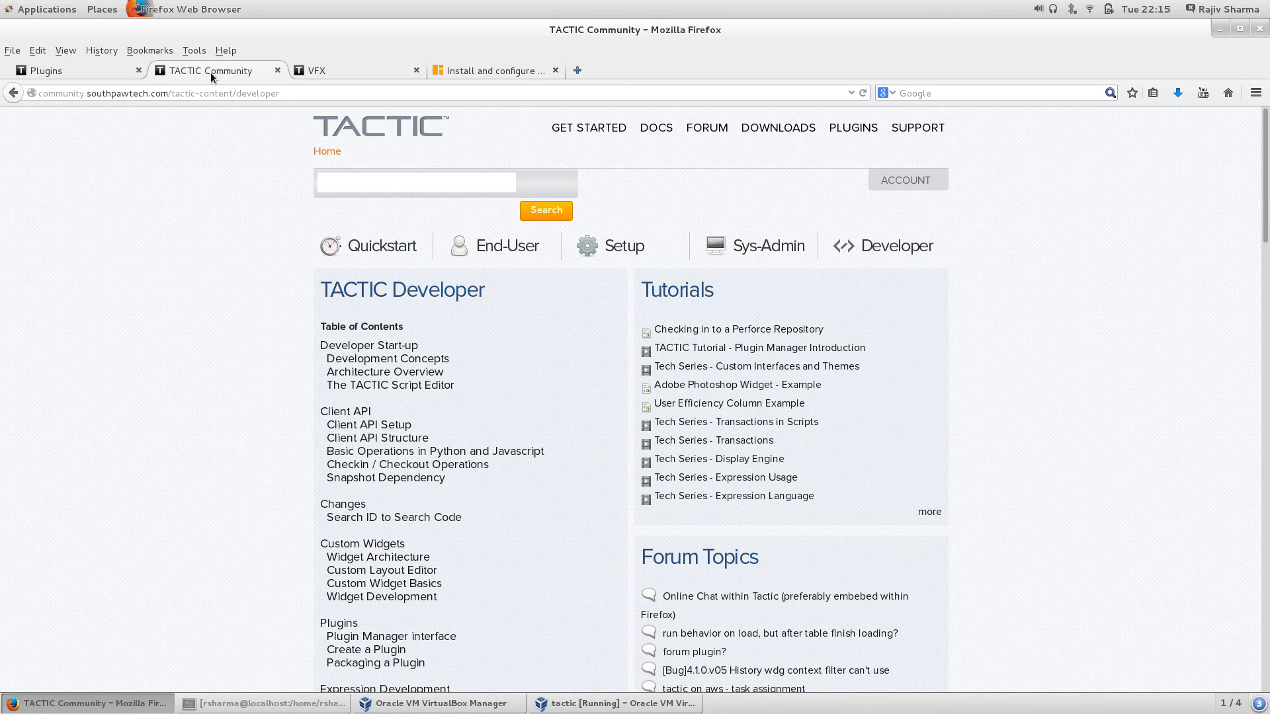
left_click(349, 74)
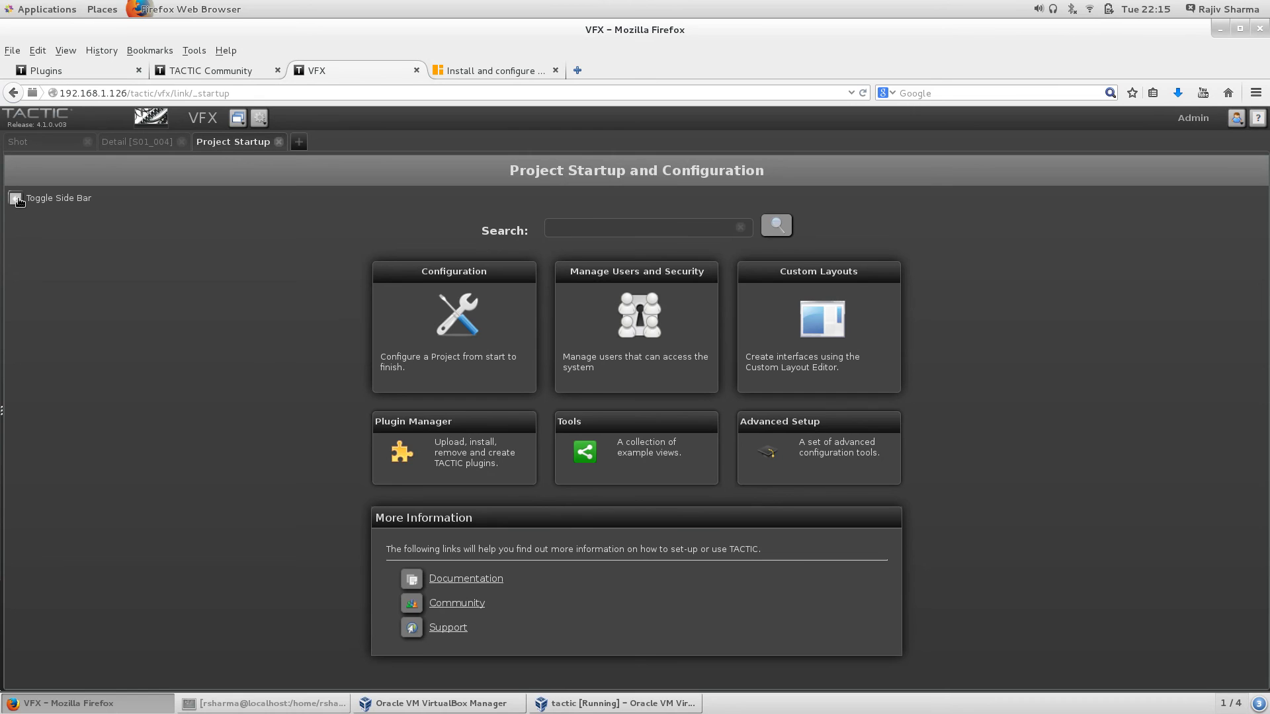
Step: Restore the sidebar, expand the My Admin and Project groups, and open Project Schema
left_click(18, 200)
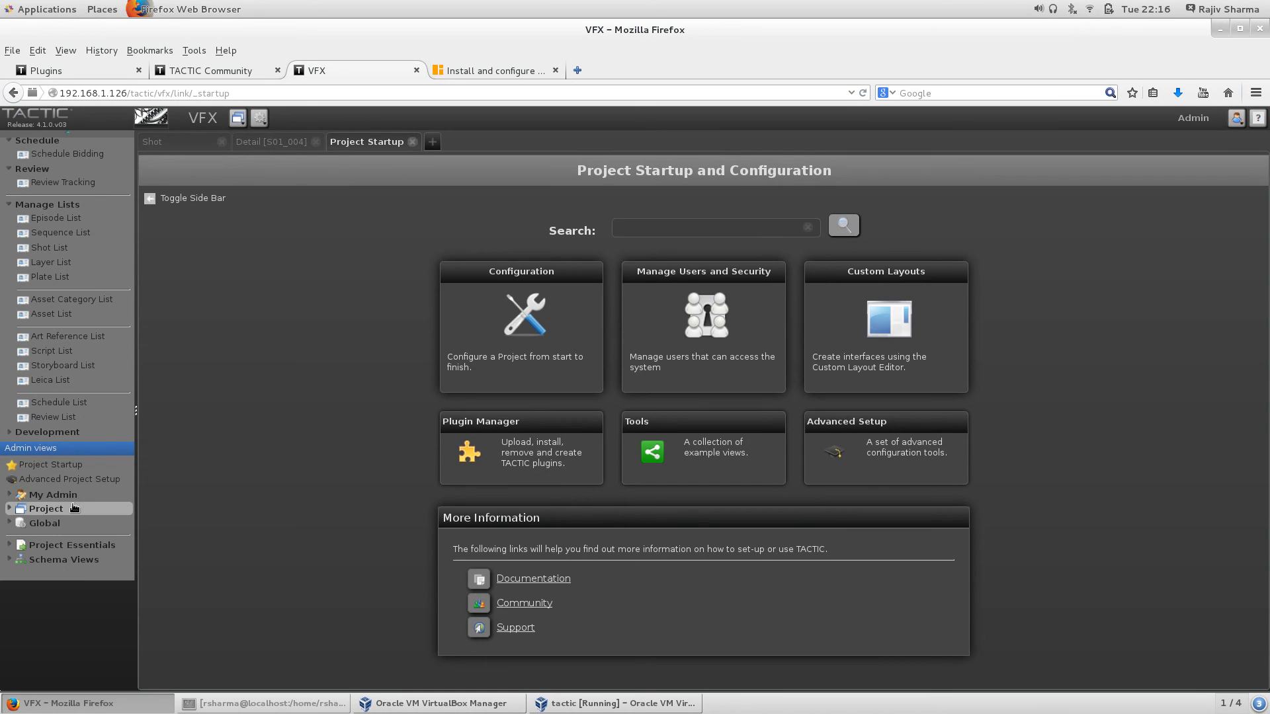
left_click(52, 495)
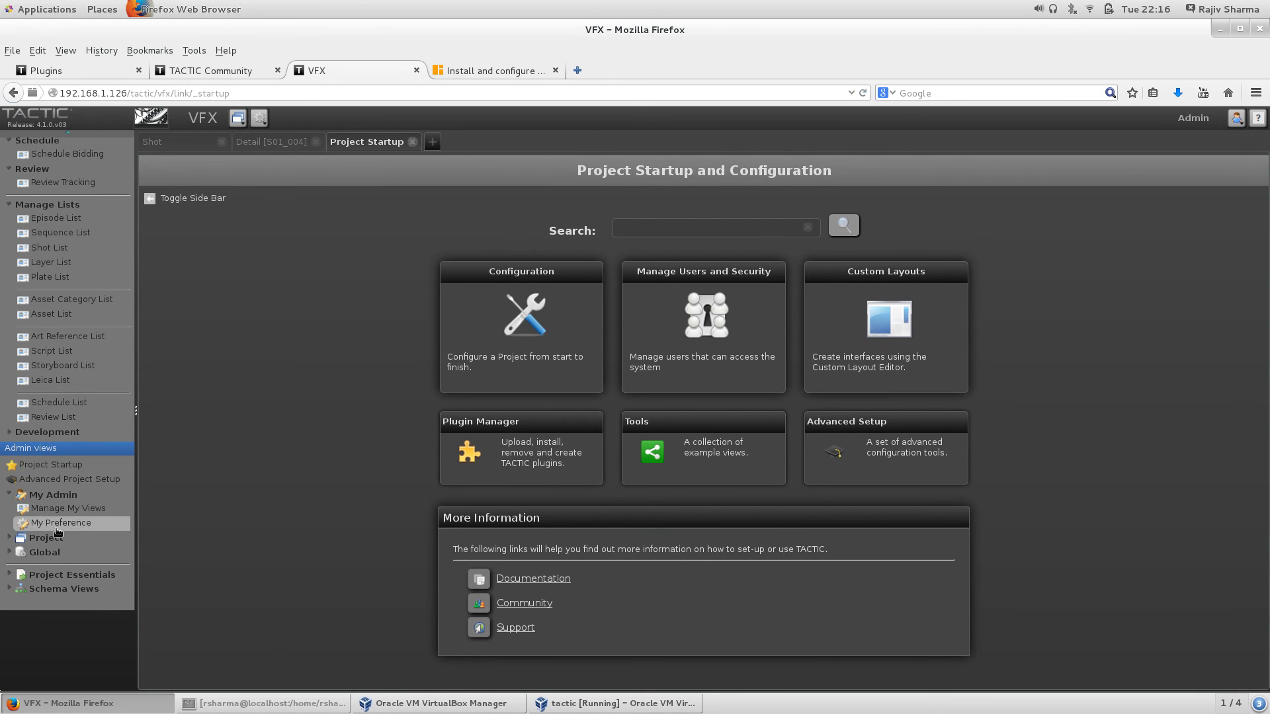
left_click(9, 537)
scroll(55, 522, "down", 3)
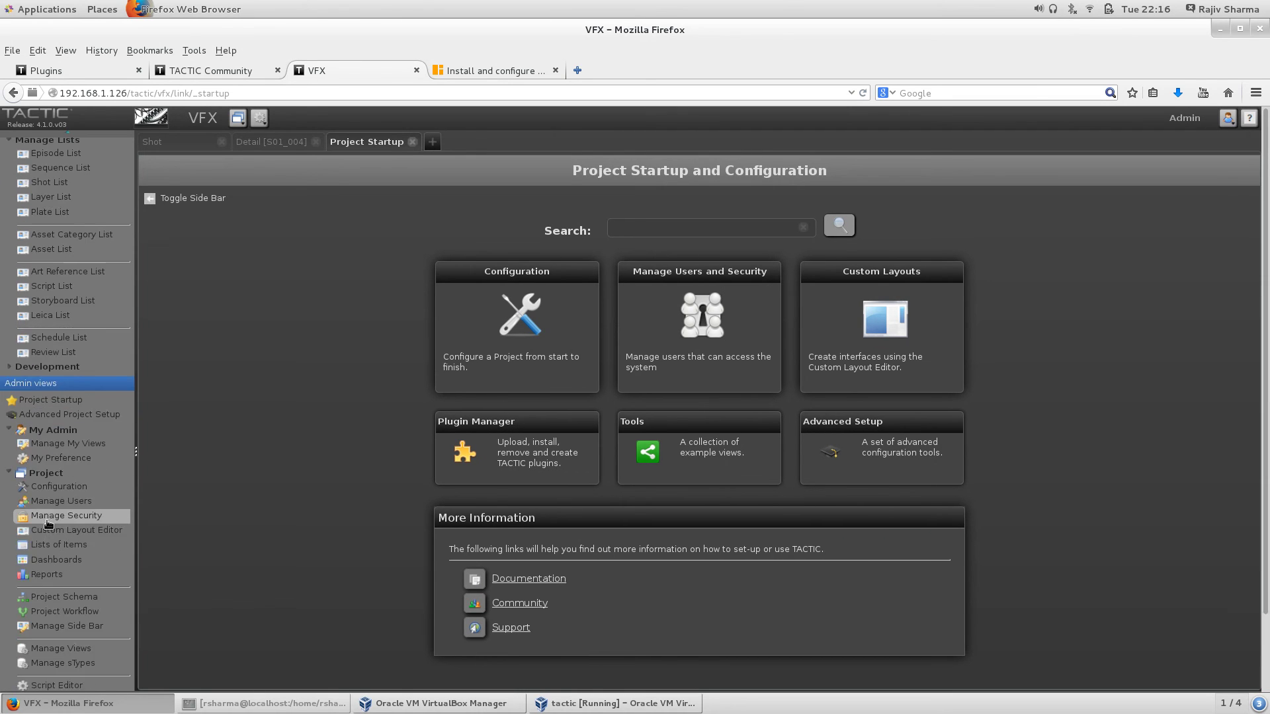
scroll(55, 523, "down", 3)
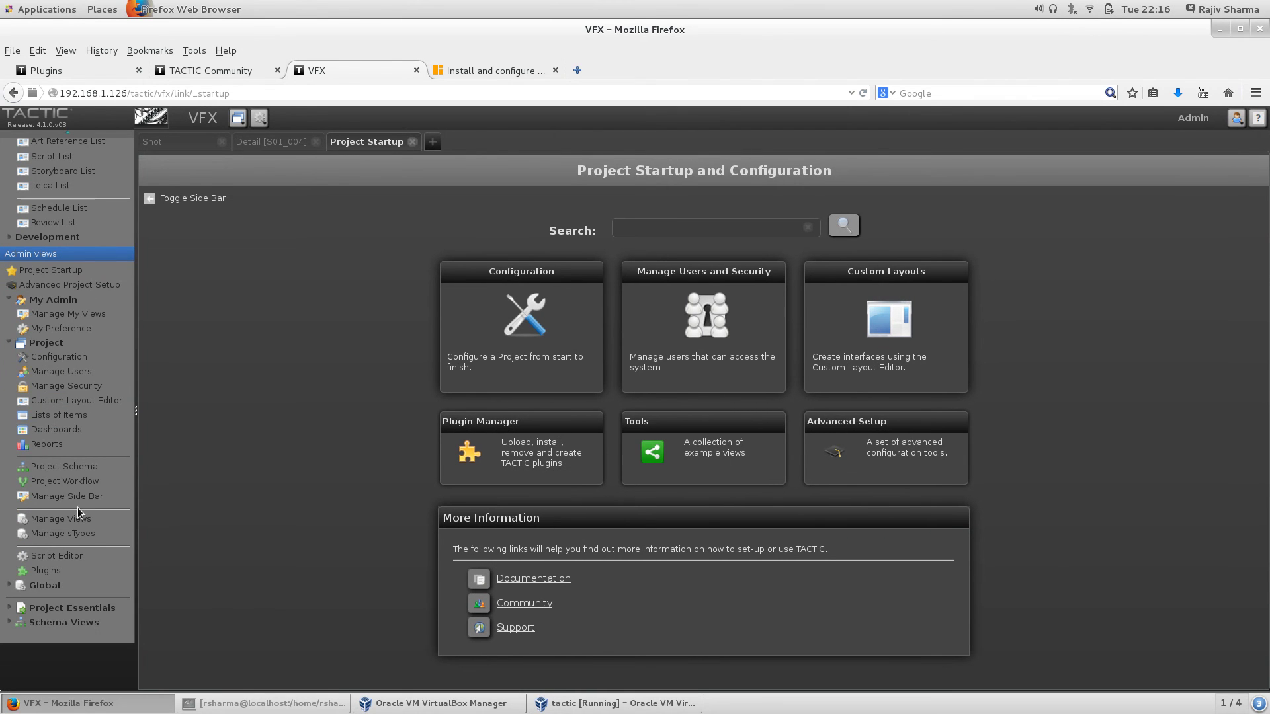
left_click(76, 466)
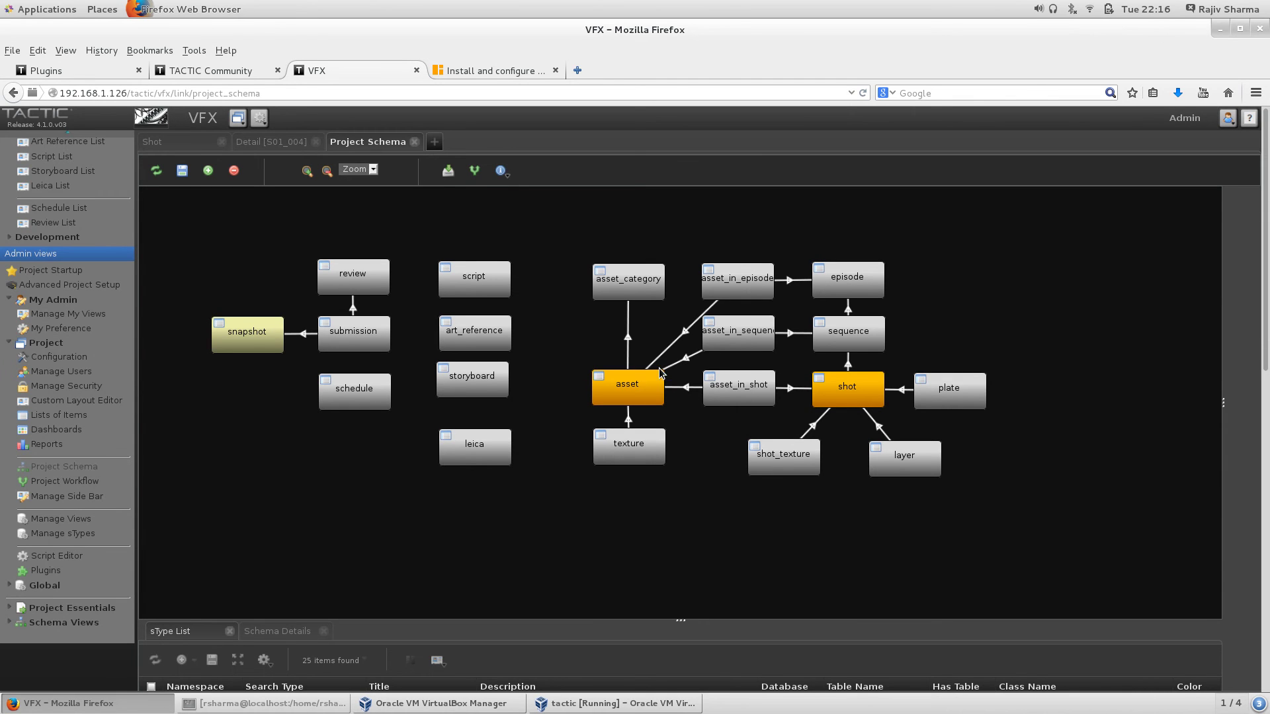
Step: Zoom the VFX schema graph and drag the splitter up to enlarge the sType List table
scroll(1037, 313, "up", 5)
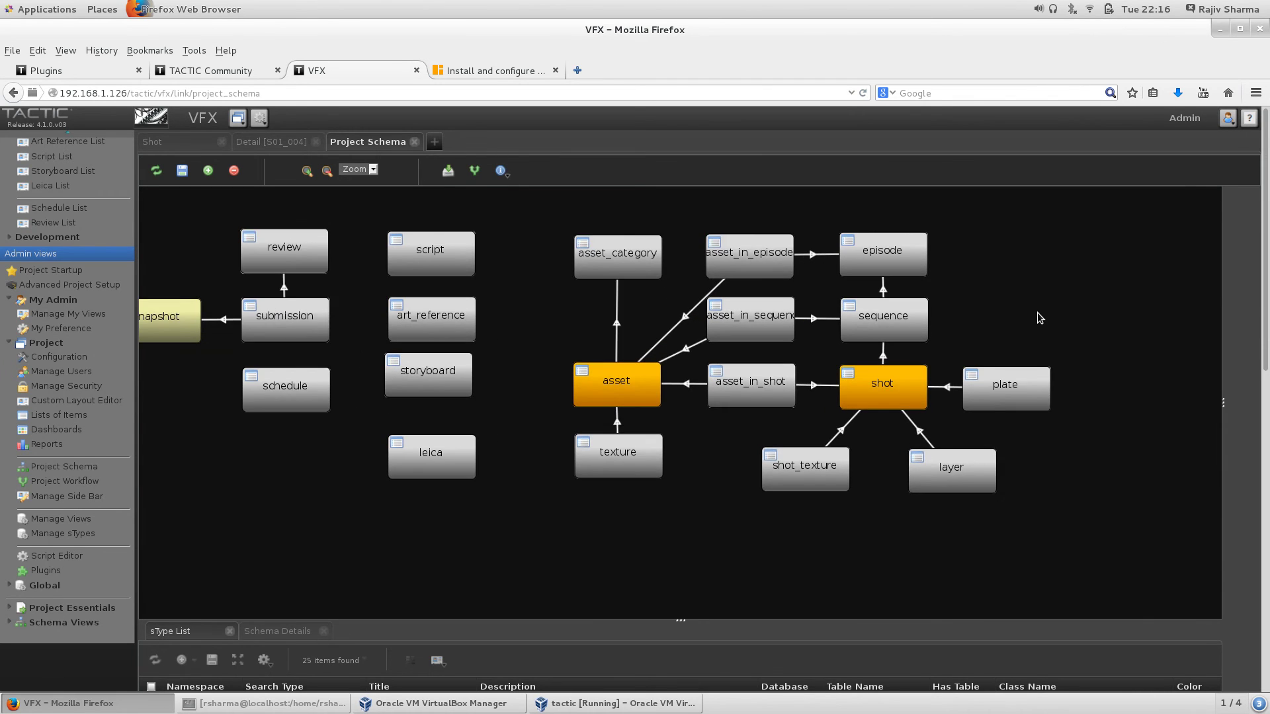
scroll(1041, 316, "down", 5)
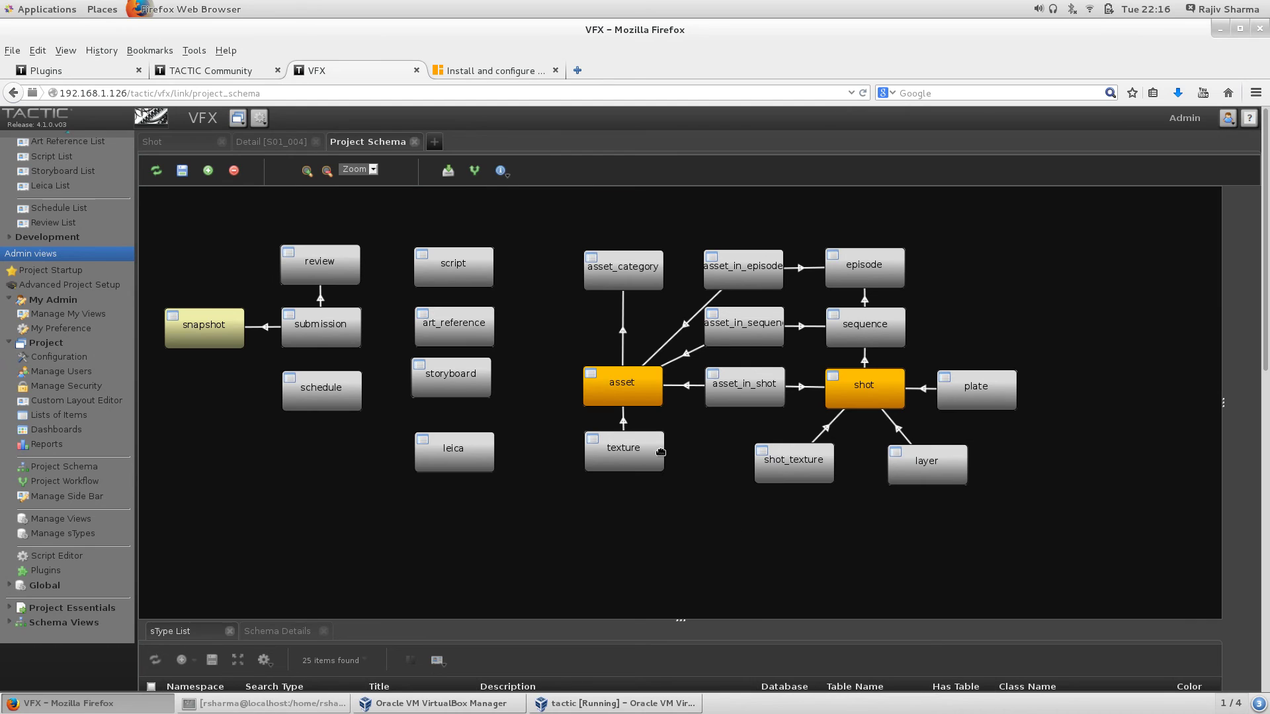
left_click(547, 371)
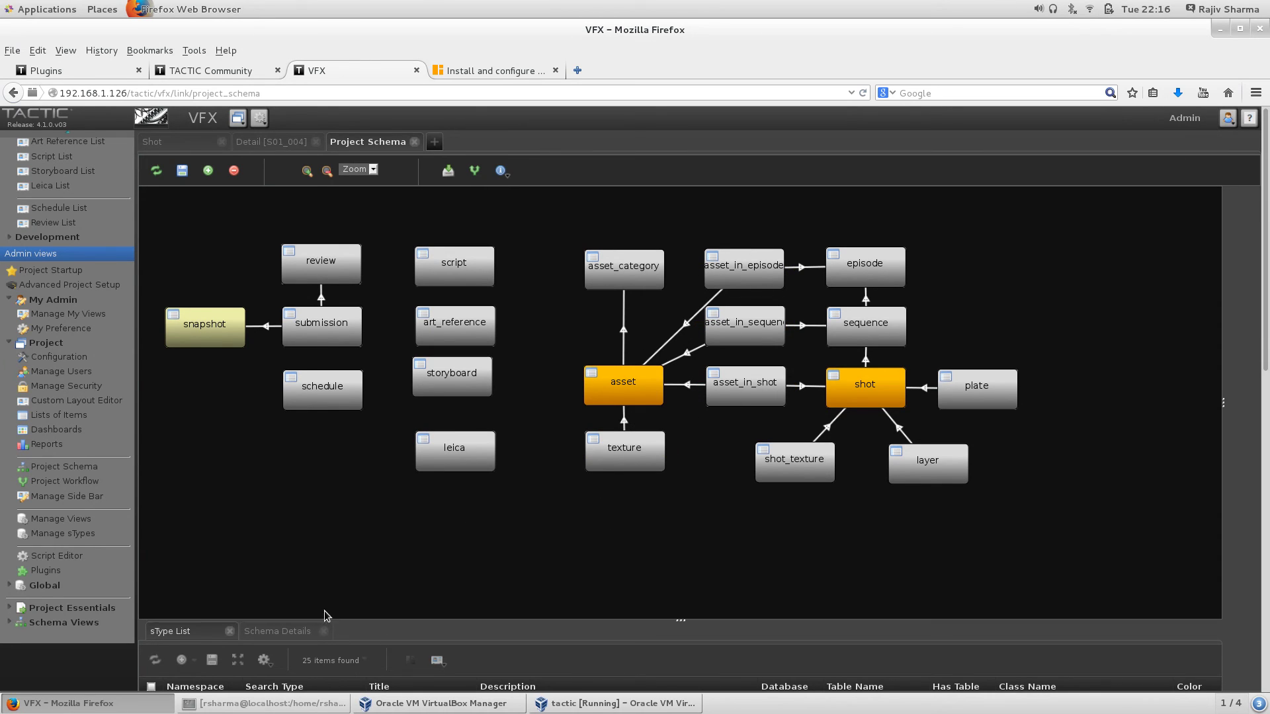
left_click_drag(350, 623, 370, 509)
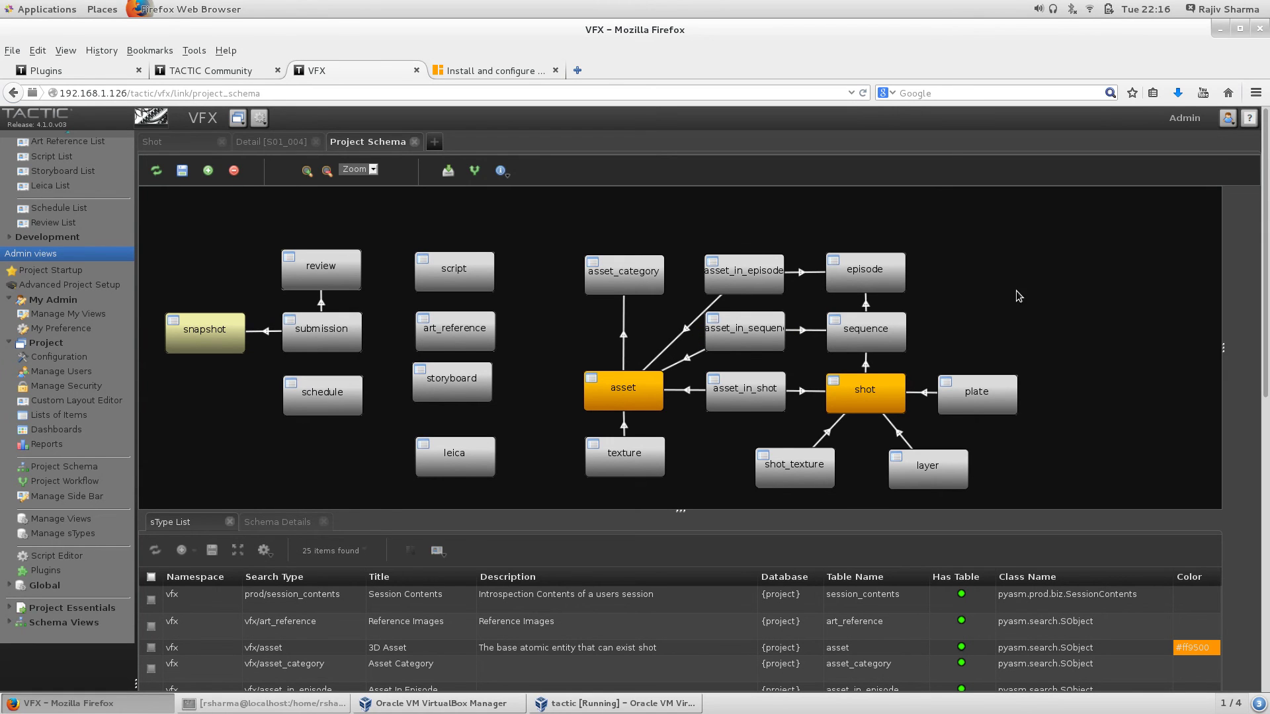
scroll(537, 249, "down", 4)
scroll(527, 252, "up", 3)
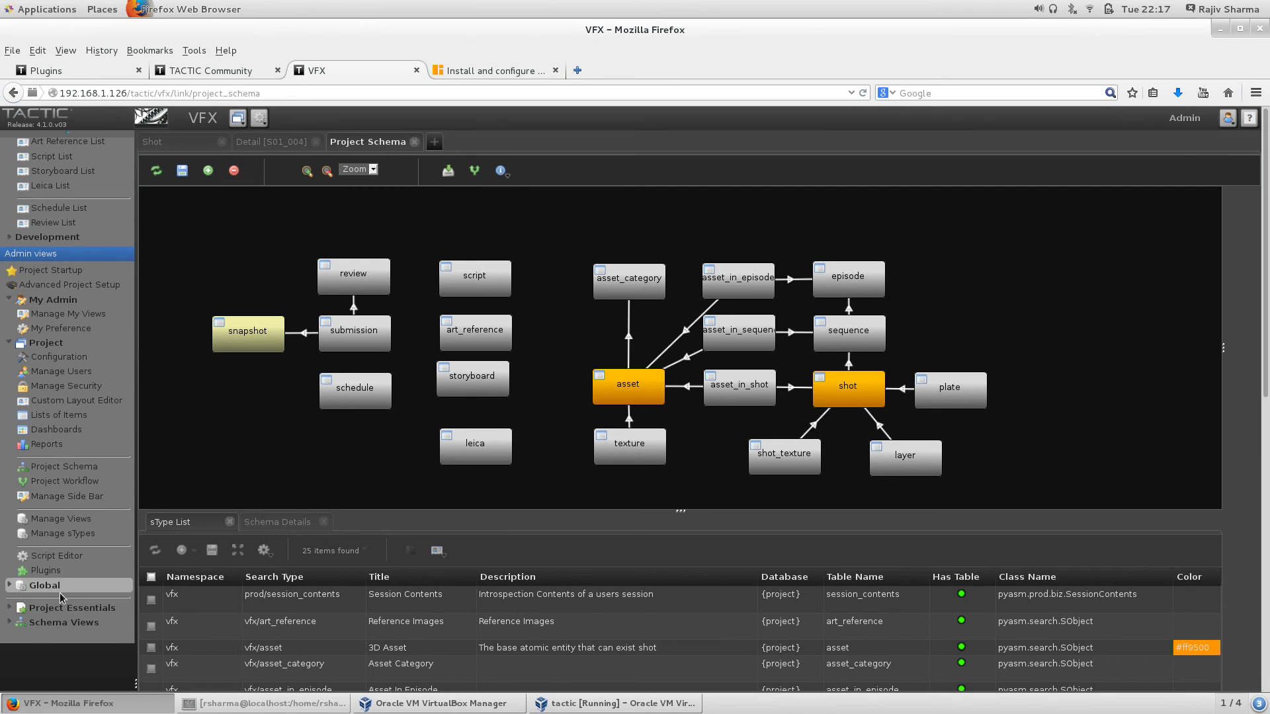
Step: Expand Project Essentials, Schema Views and Vfx Schema, viewing the pipelines and schema tables
left_click(10, 609)
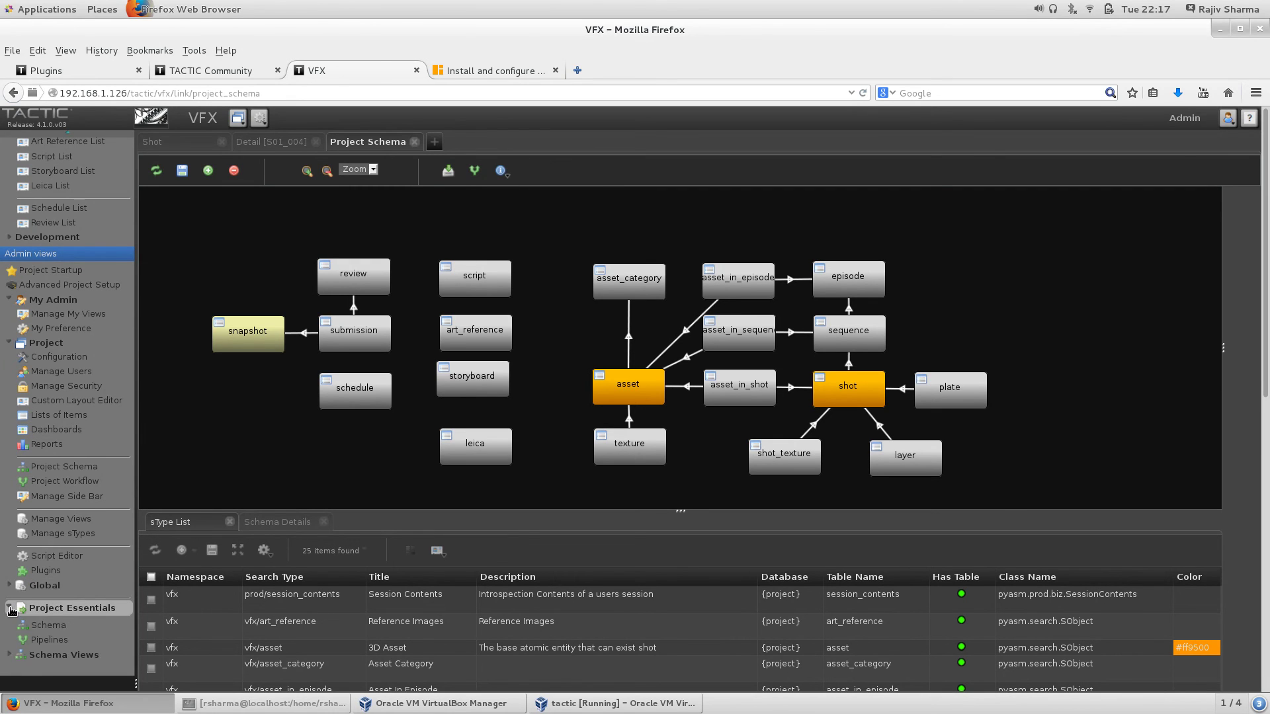
scroll(40, 618, "down", 3)
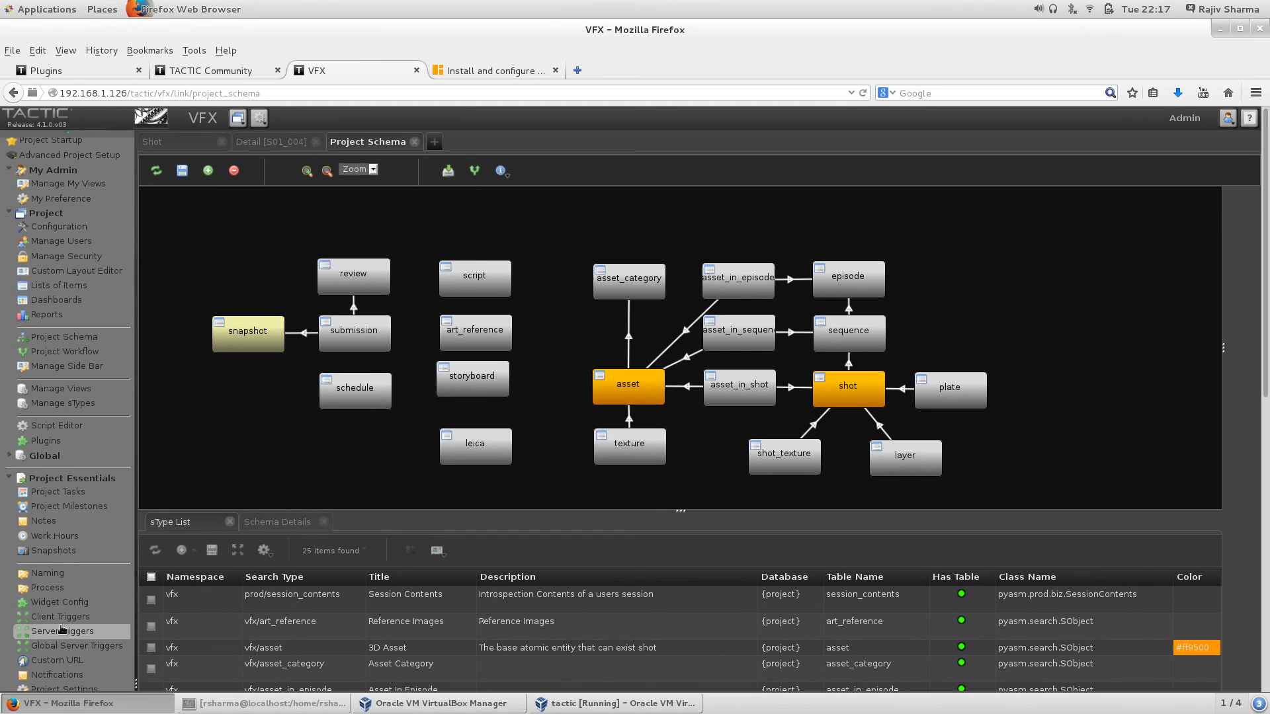
scroll(61, 628, "down", 5)
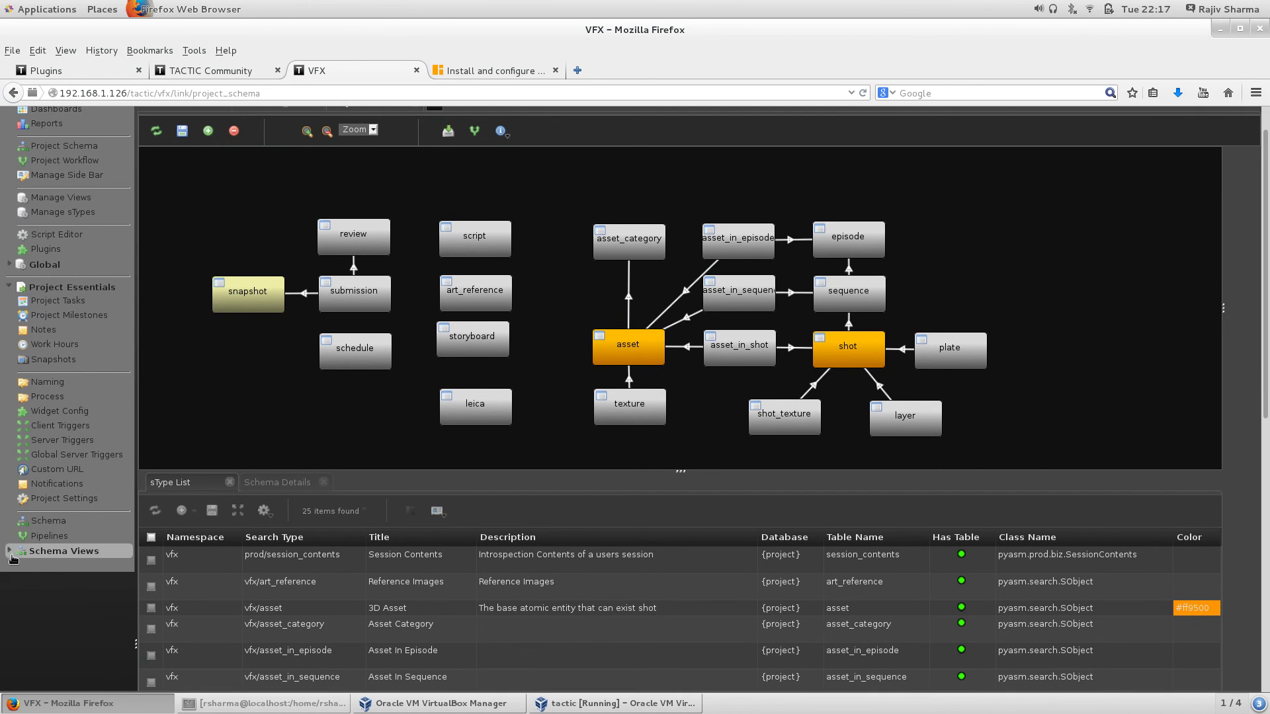
left_click(10, 552)
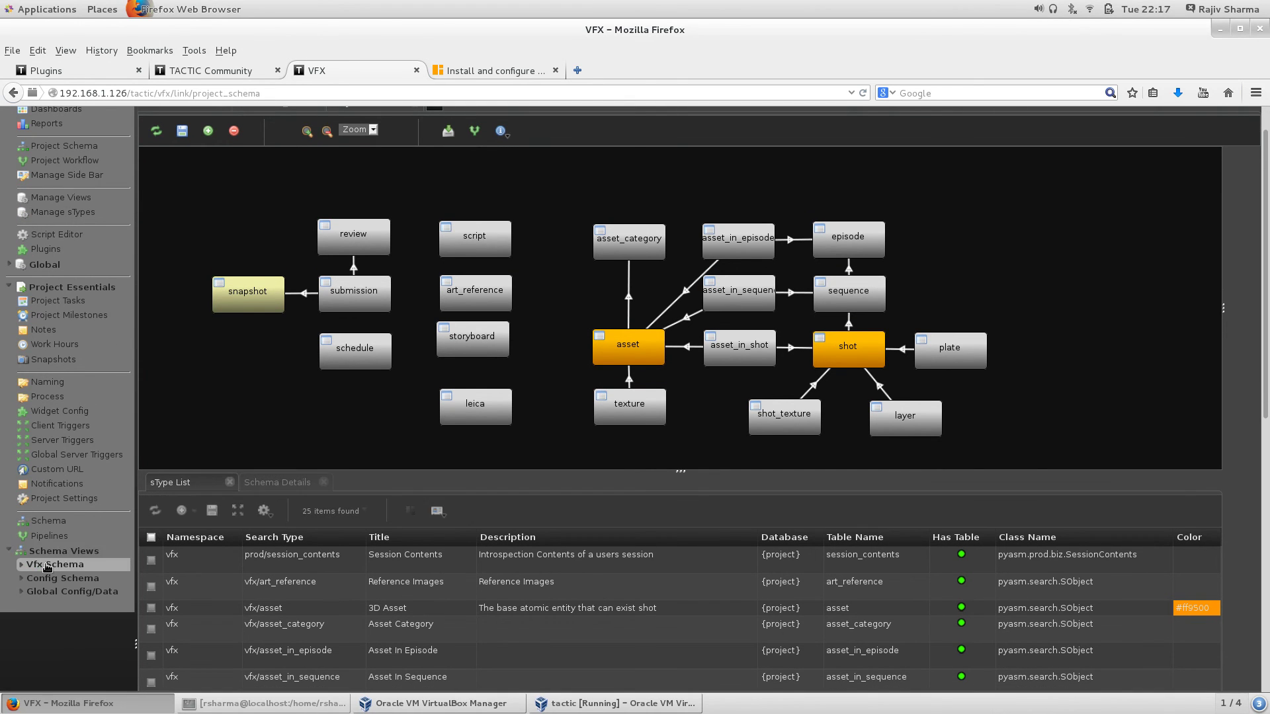
left_click(21, 564)
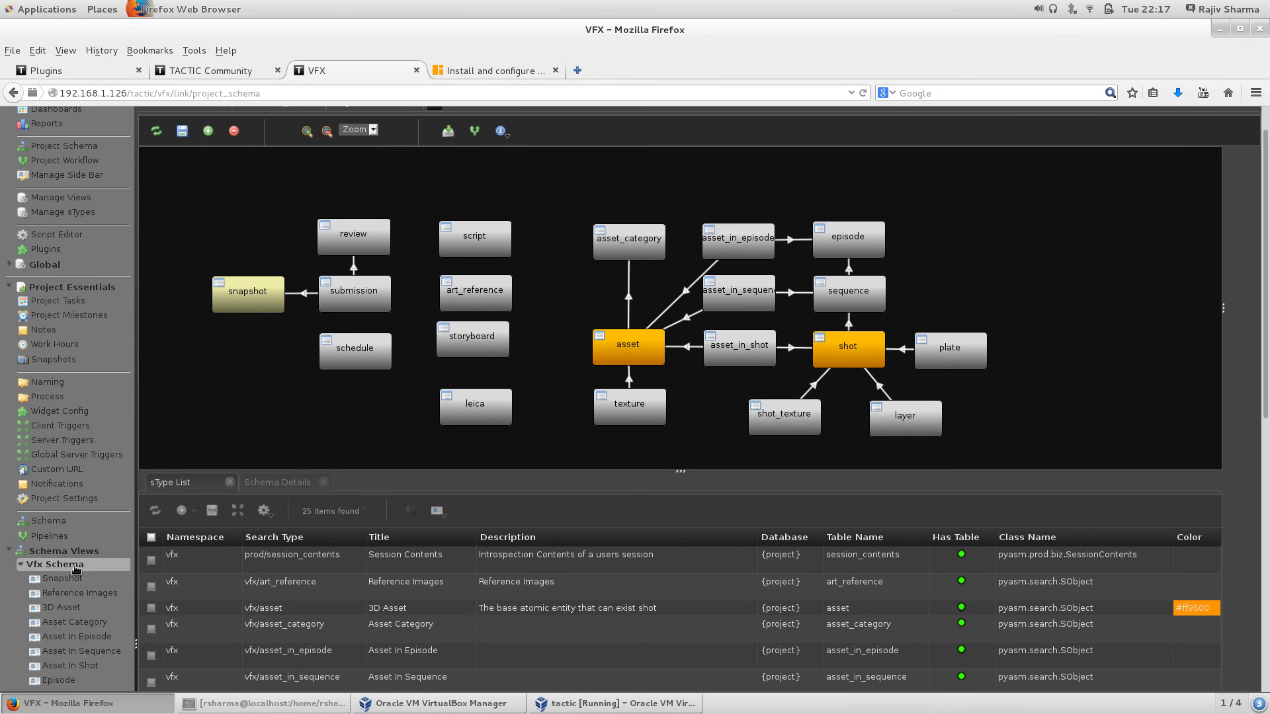
left_click(49, 536)
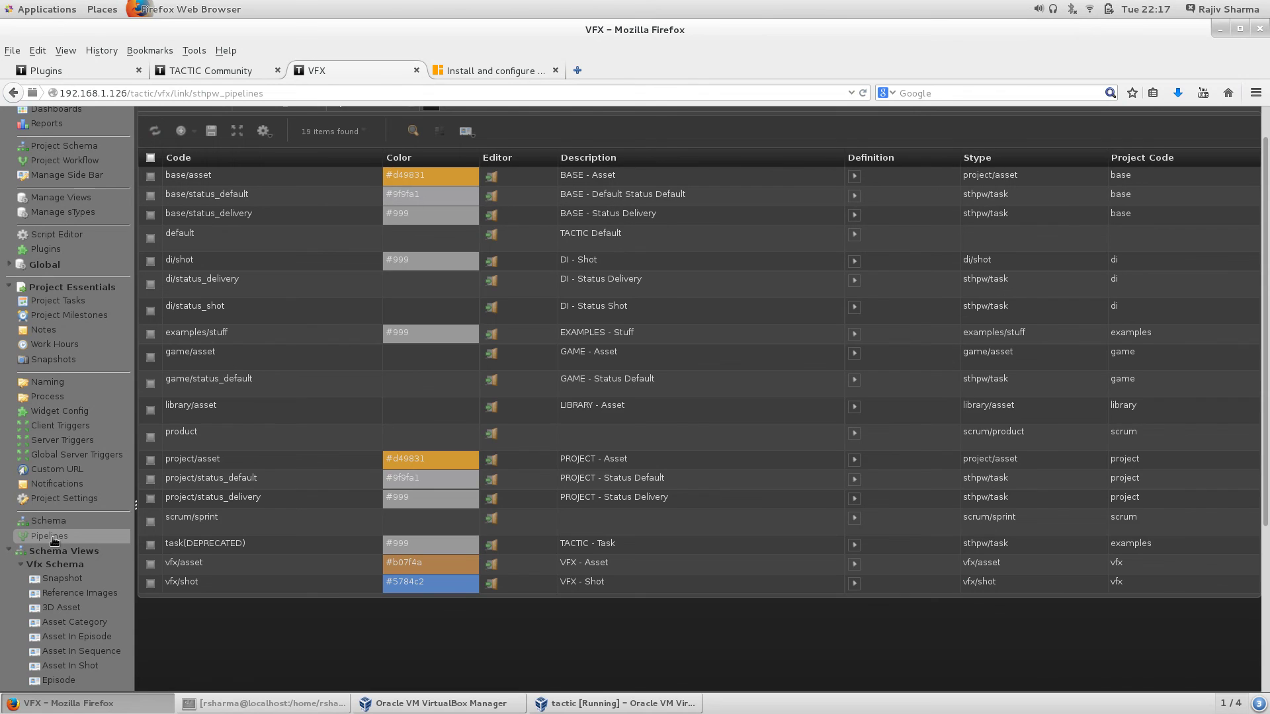
left_click(52, 522)
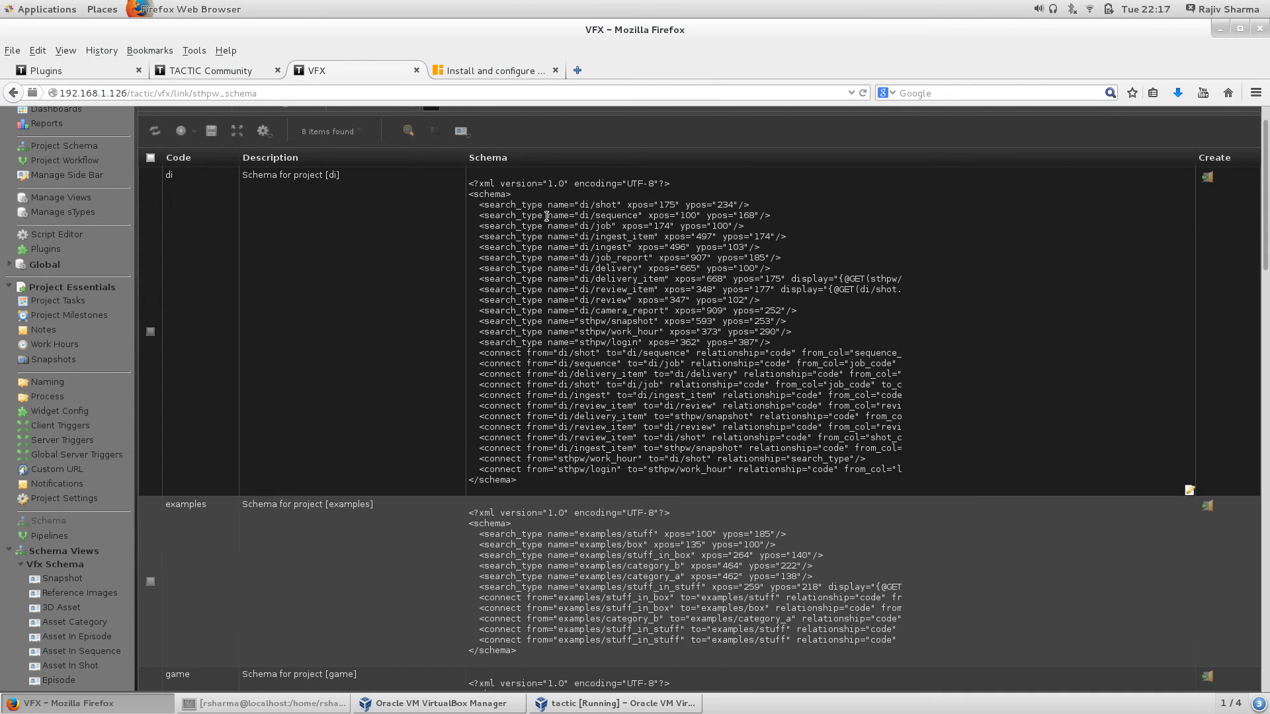
Step: Open the Widget Config list of 199 view definitions, then the Project Schema diagram
scroll(546, 216, "up", 1)
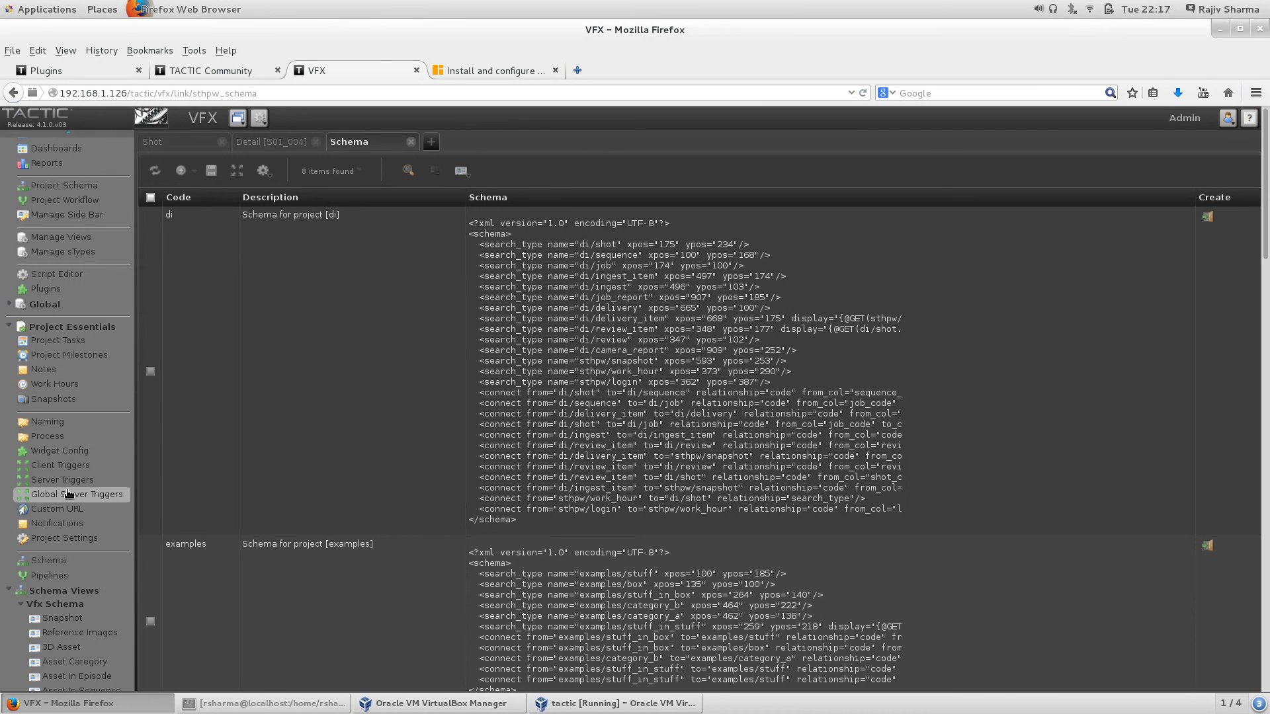
left_click(79, 453)
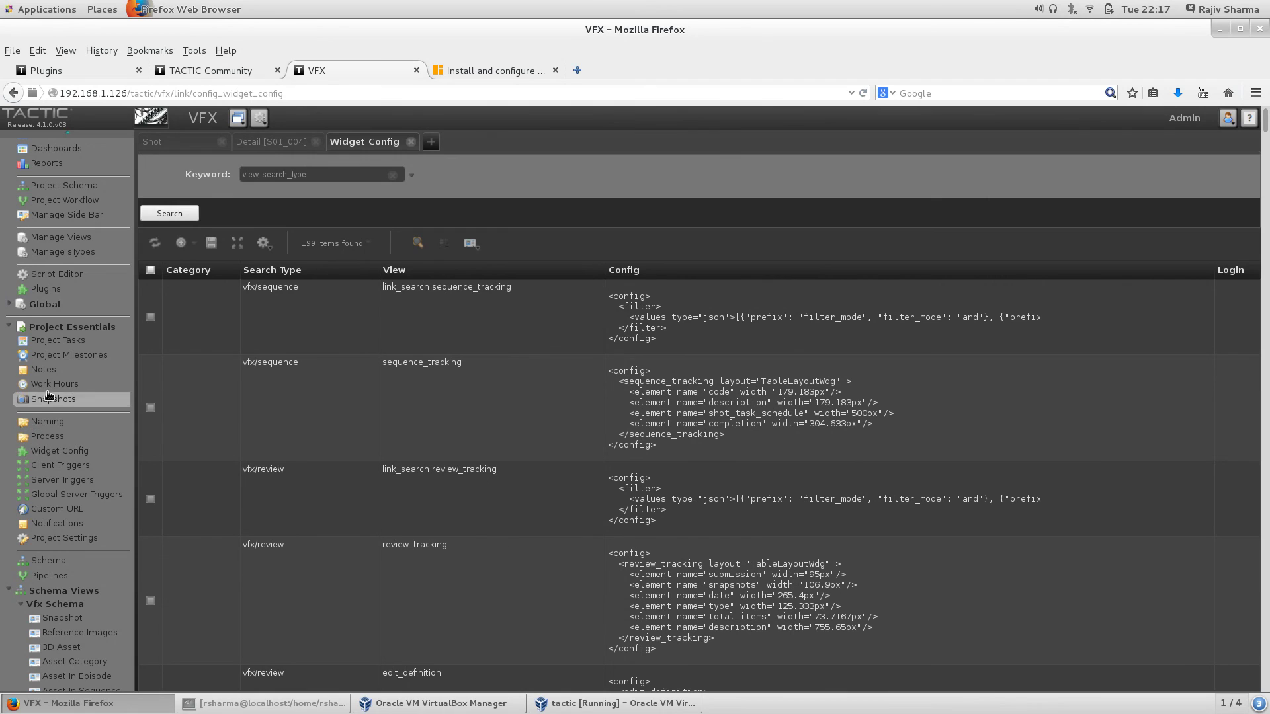
scroll(51, 382, "up", 3)
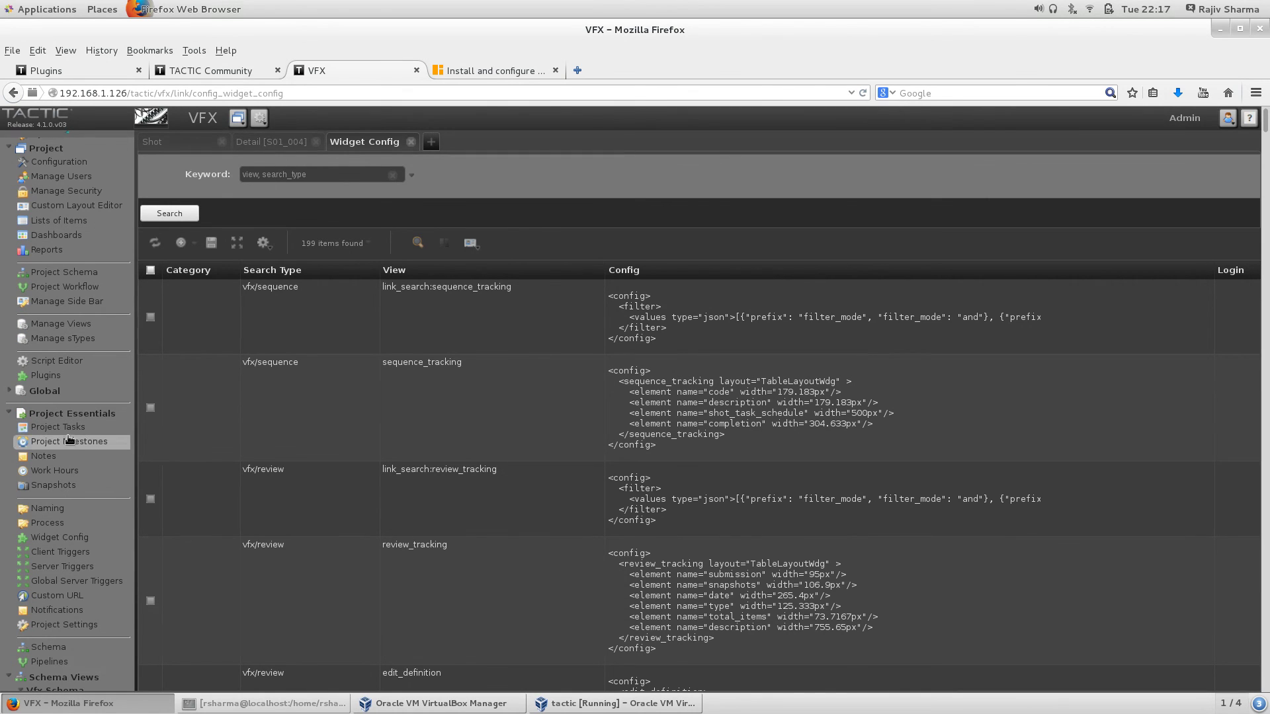
left_click(75, 272)
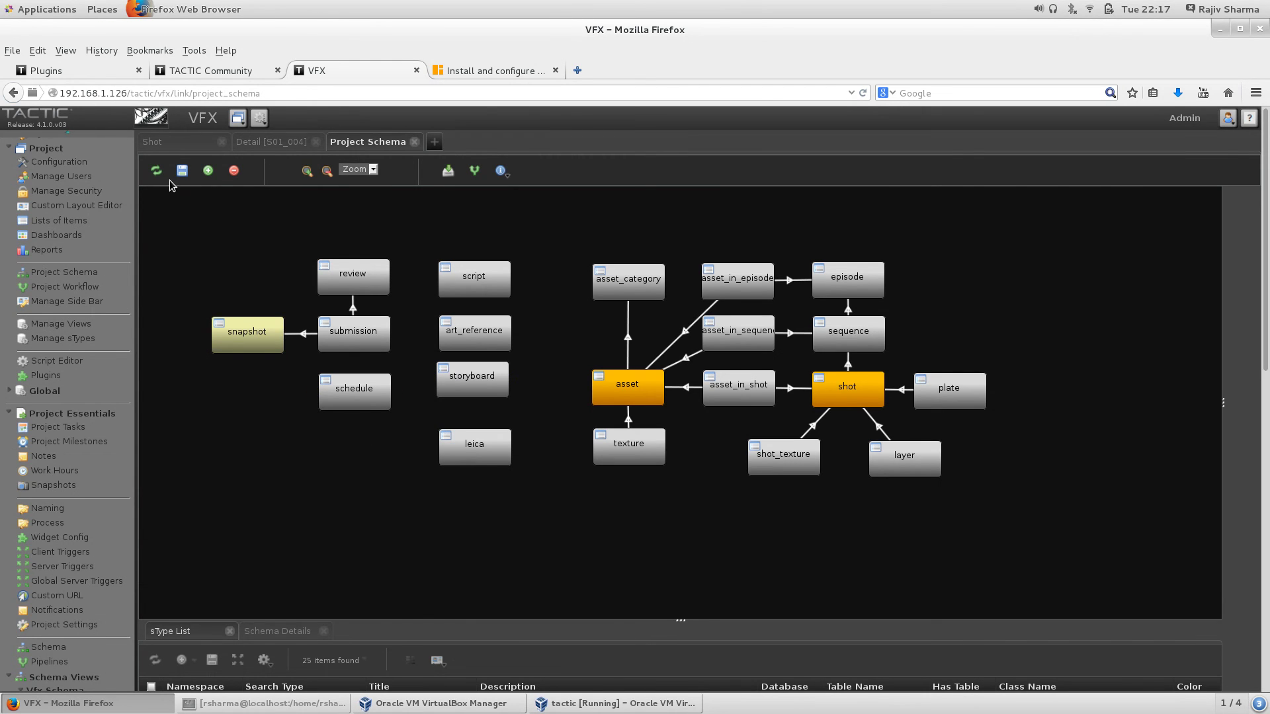
Step: Add a node23 sType below shot_texture and try Edit Pipelines, dismissing the unregistered-sType alert
left_click(209, 171)
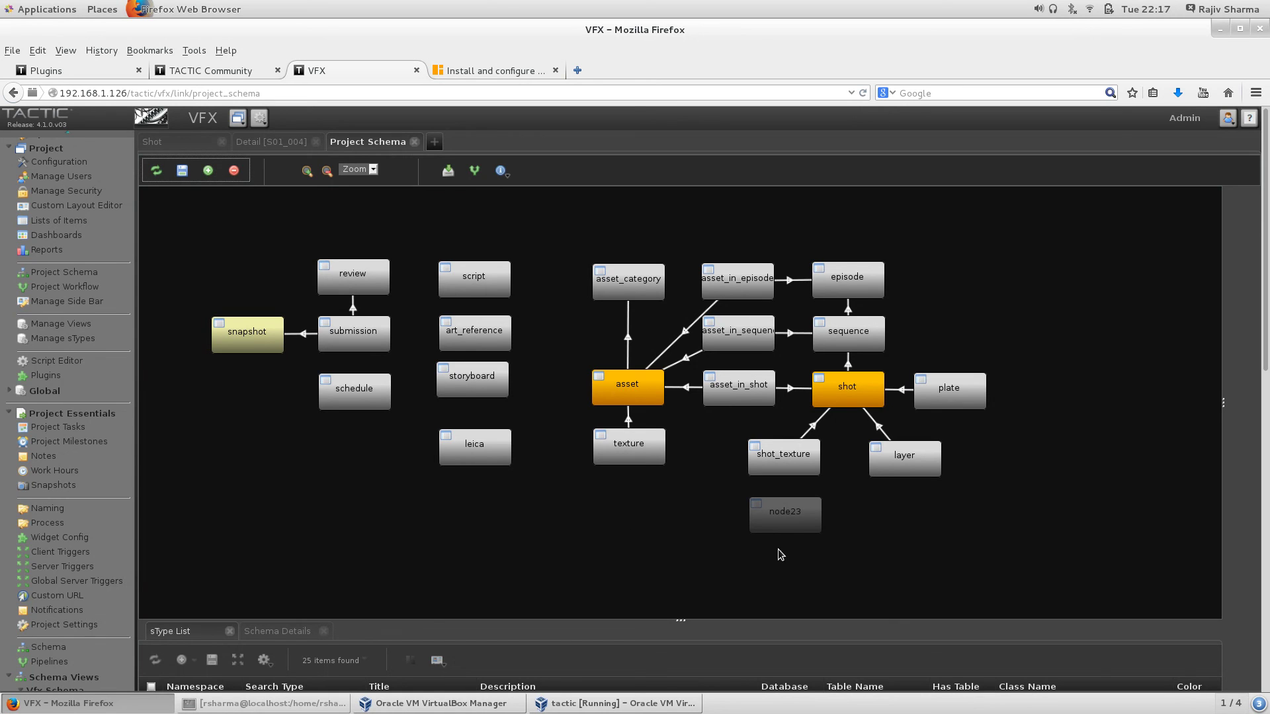
left_click_drag(787, 519, 777, 539)
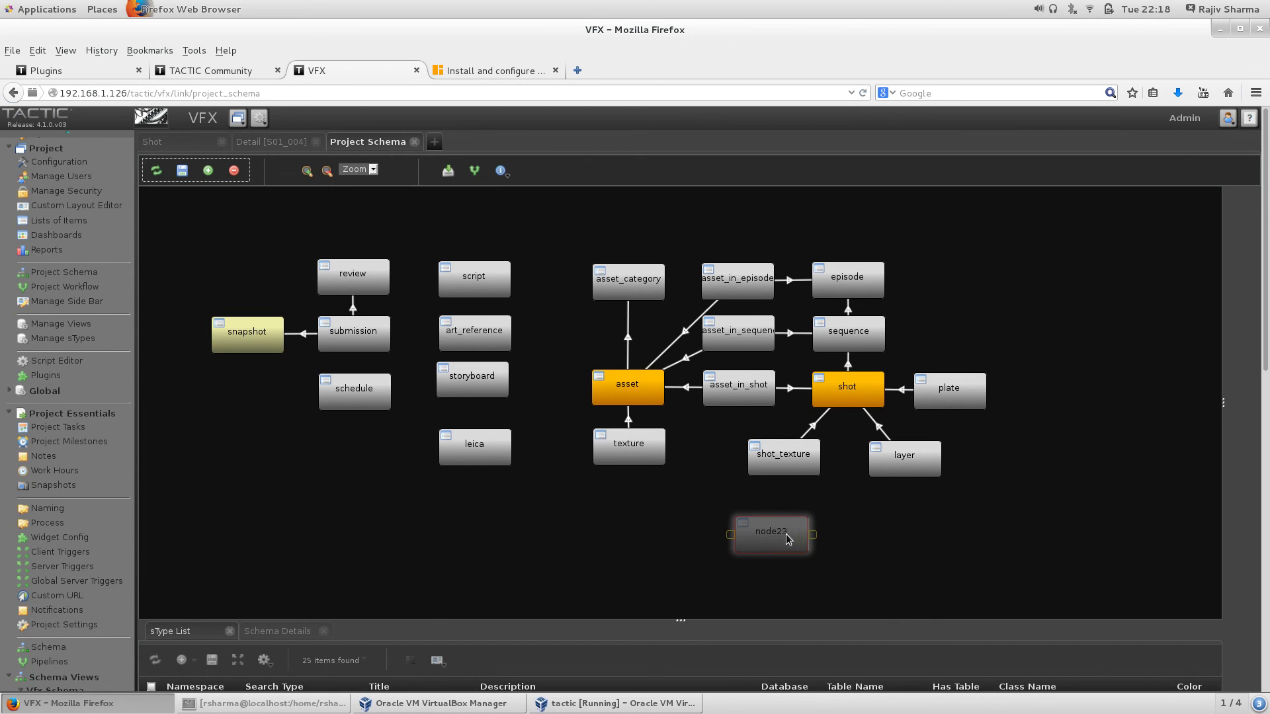
double_click(782, 531)
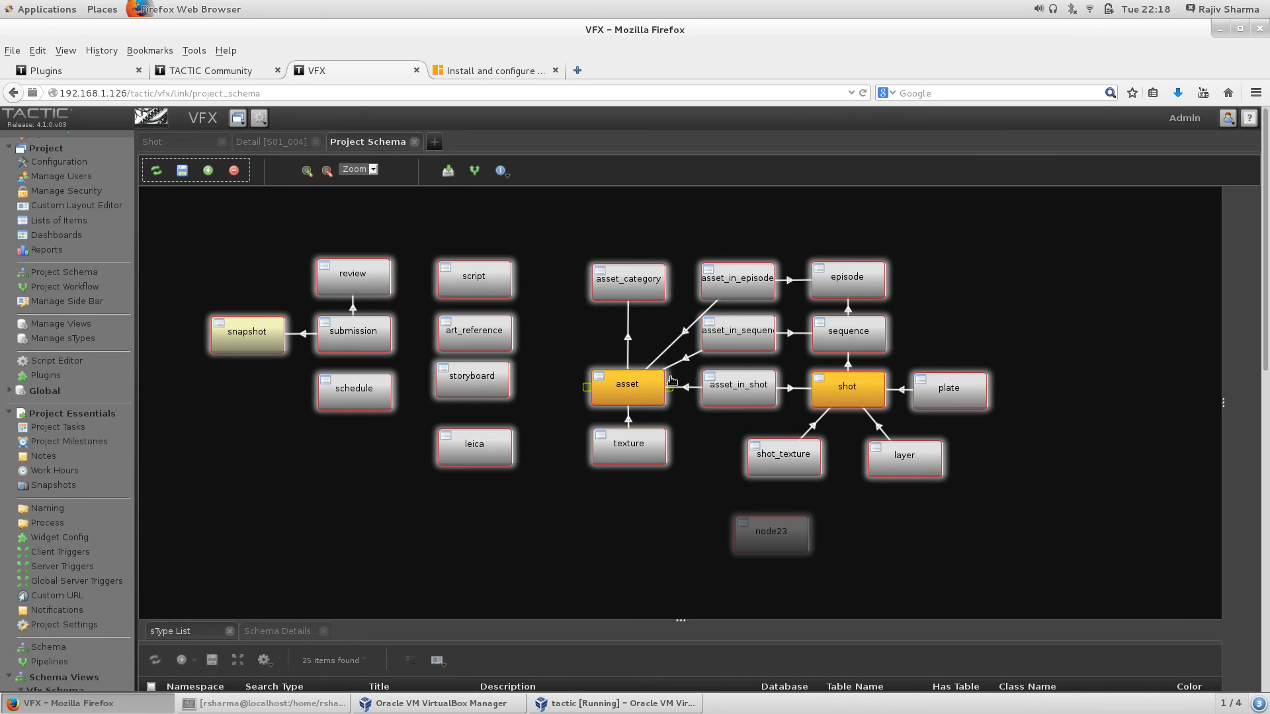
left_click(477, 172)
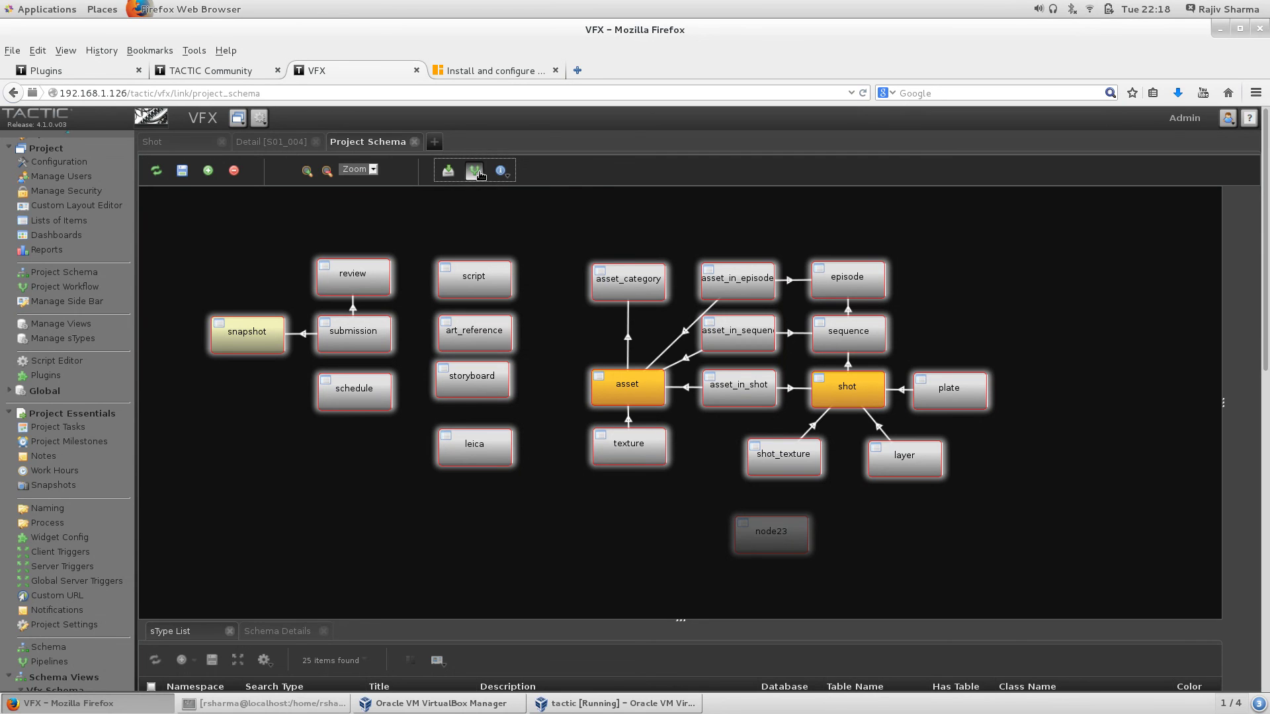
left_click(786, 370)
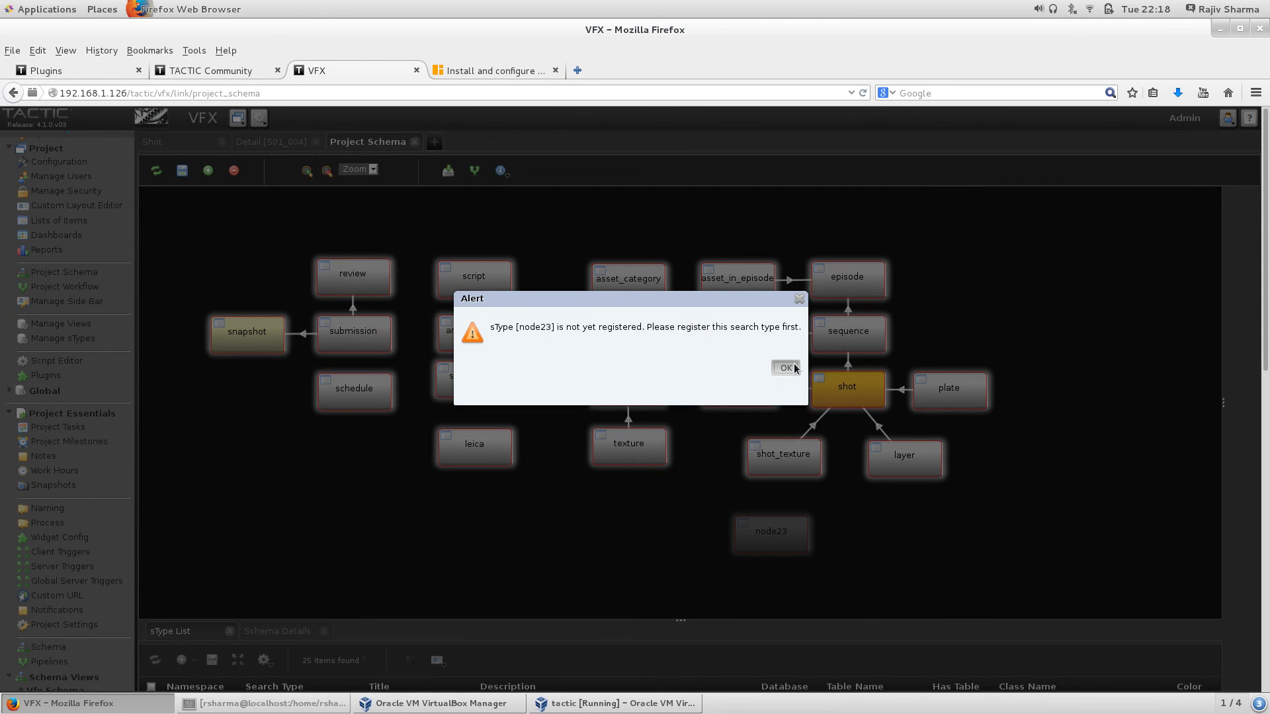
Step: Select node23, then open the empty Work Hours list
left_click(792, 539)
scroll(422, 398, "up", 1)
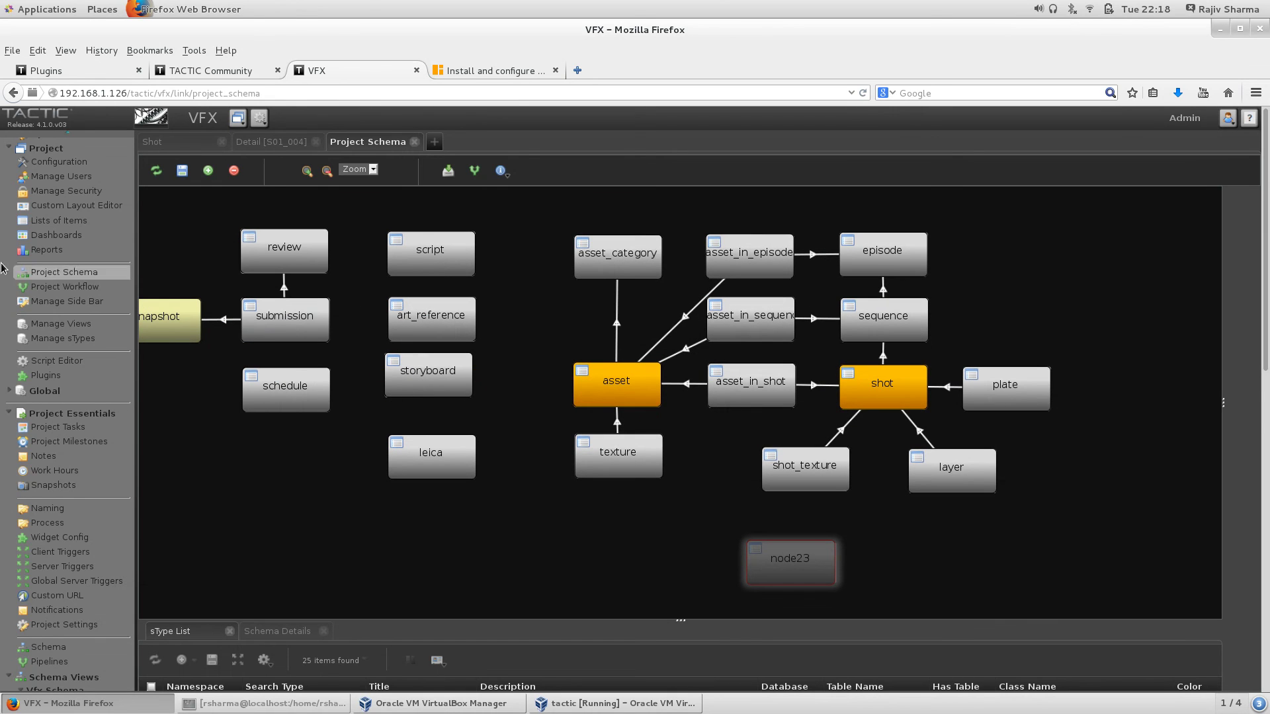
left_click(70, 472)
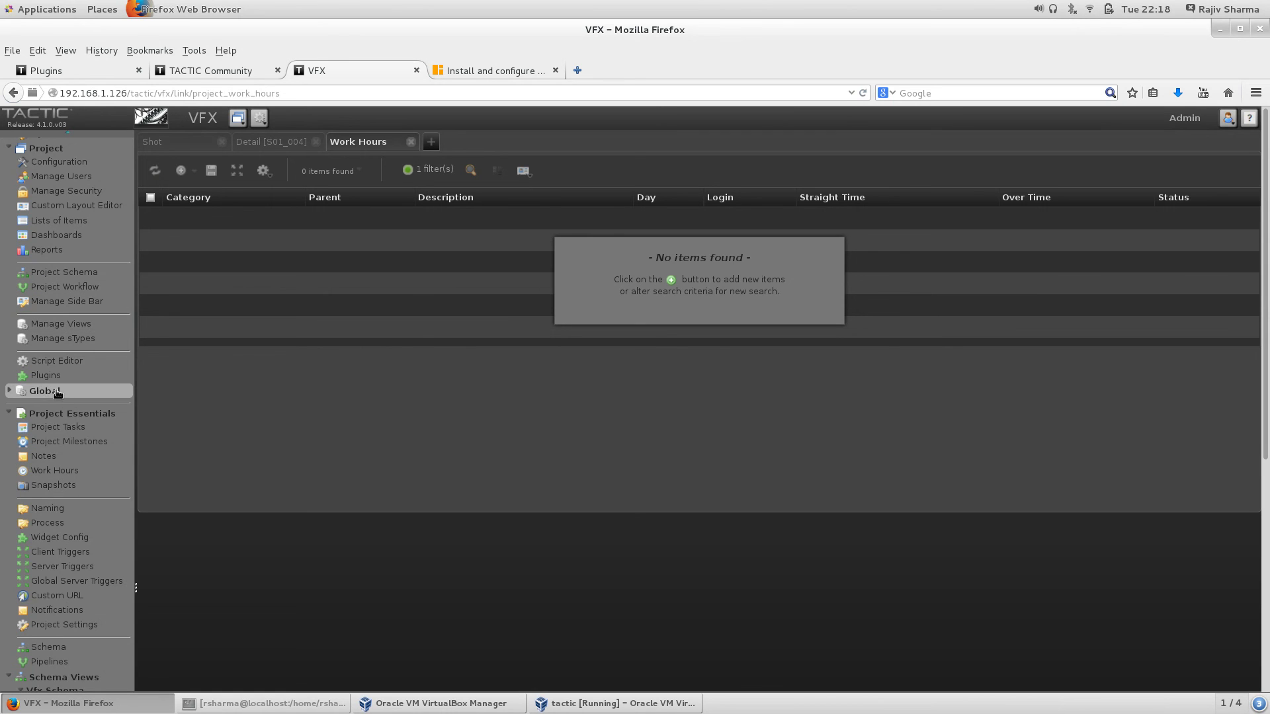
Step: Expand Global, then open the Digital Imaging project from Sample Projects (7)
left_click(9, 393)
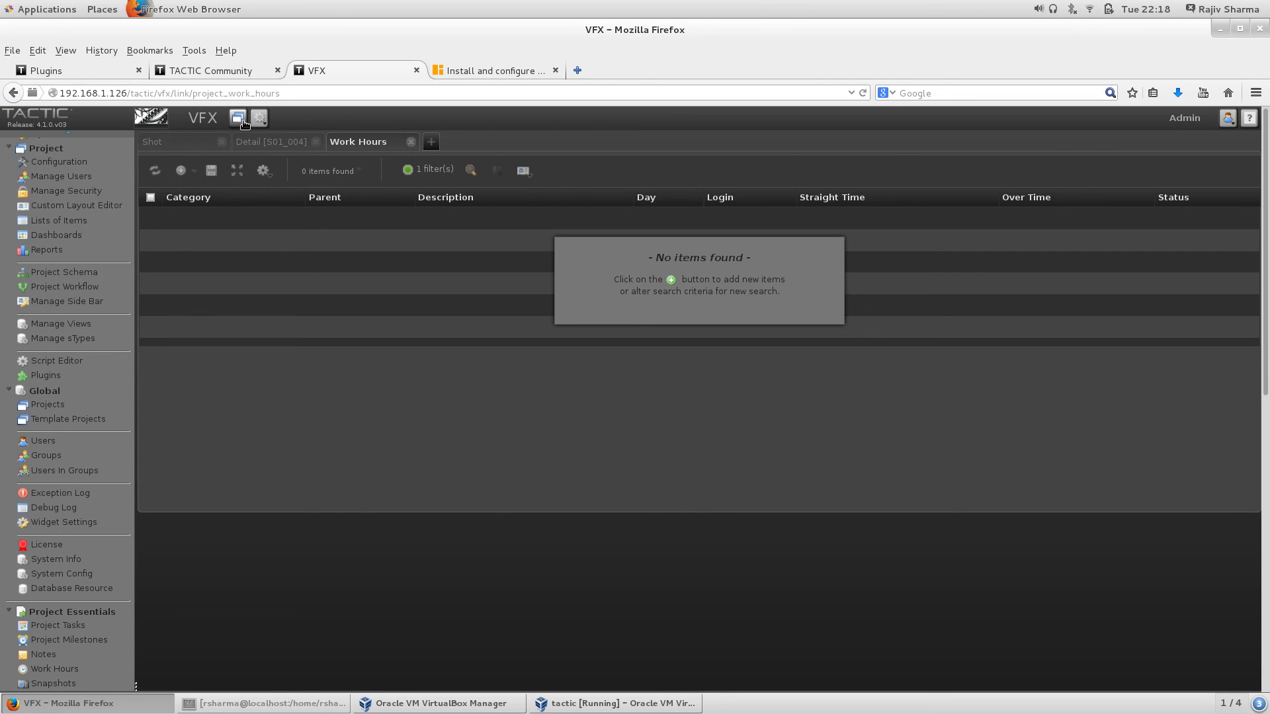
left_click(242, 122)
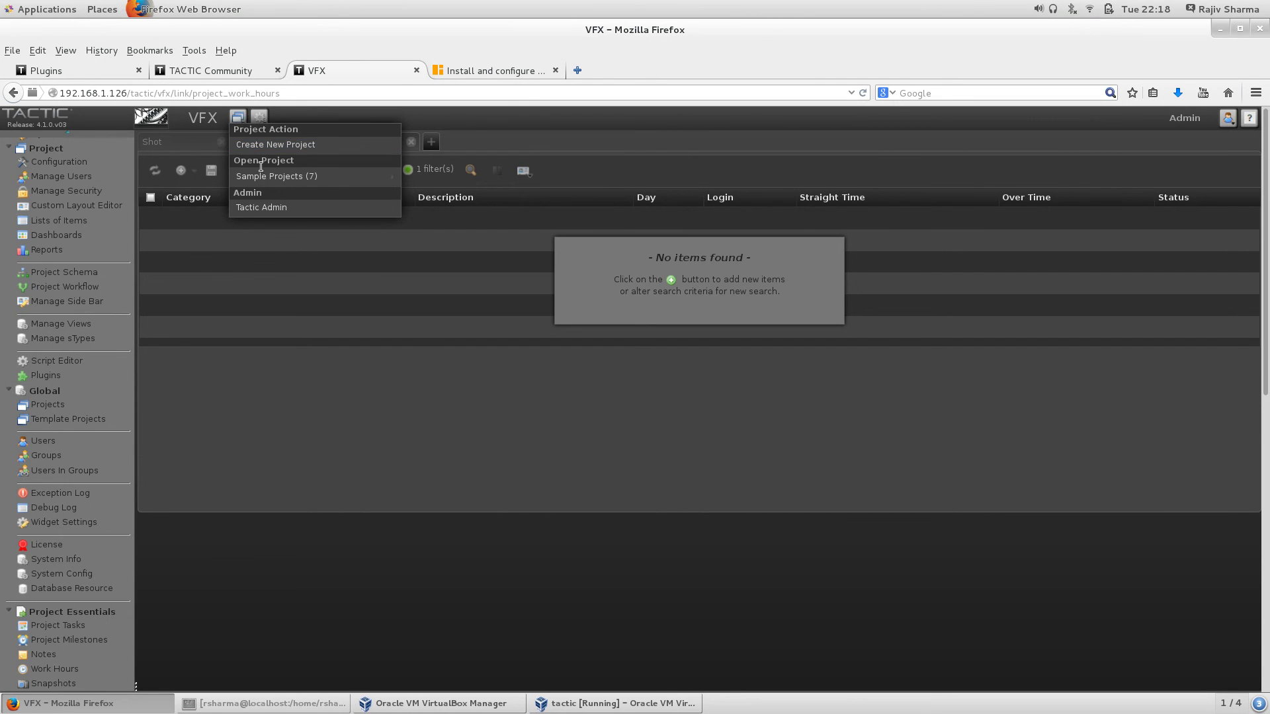
mouse_move(278, 176)
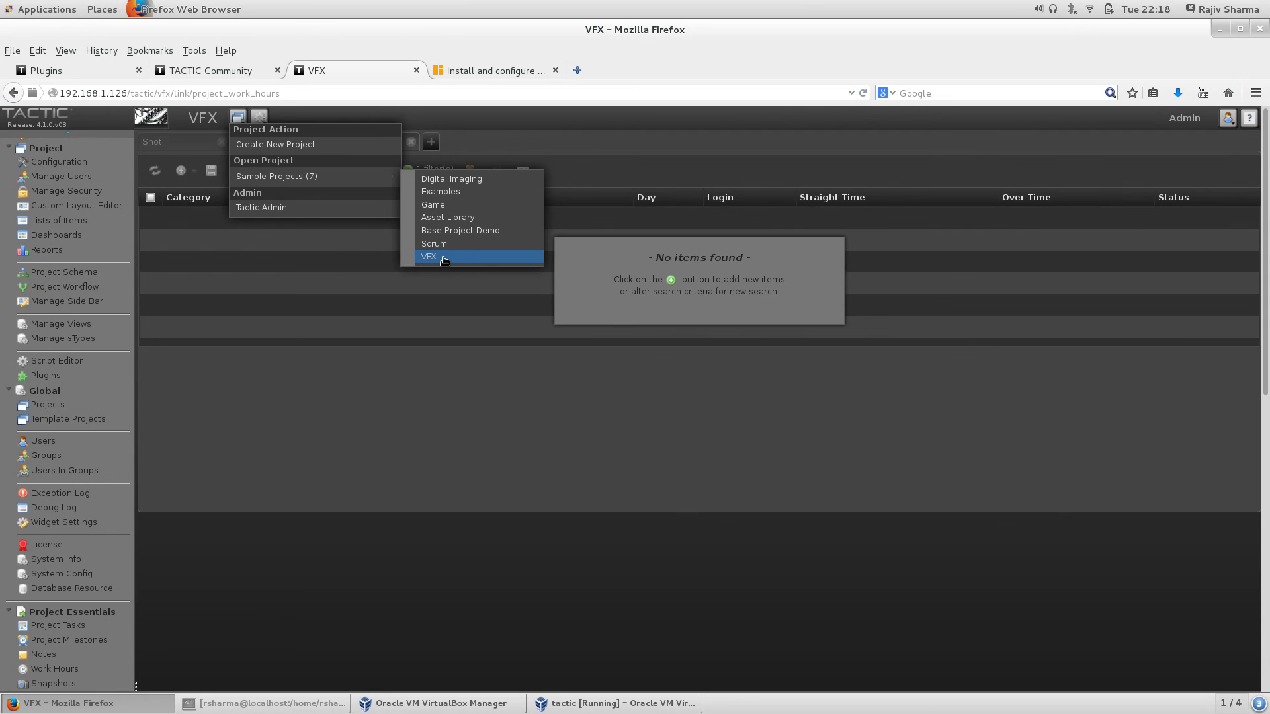
left_click(465, 179)
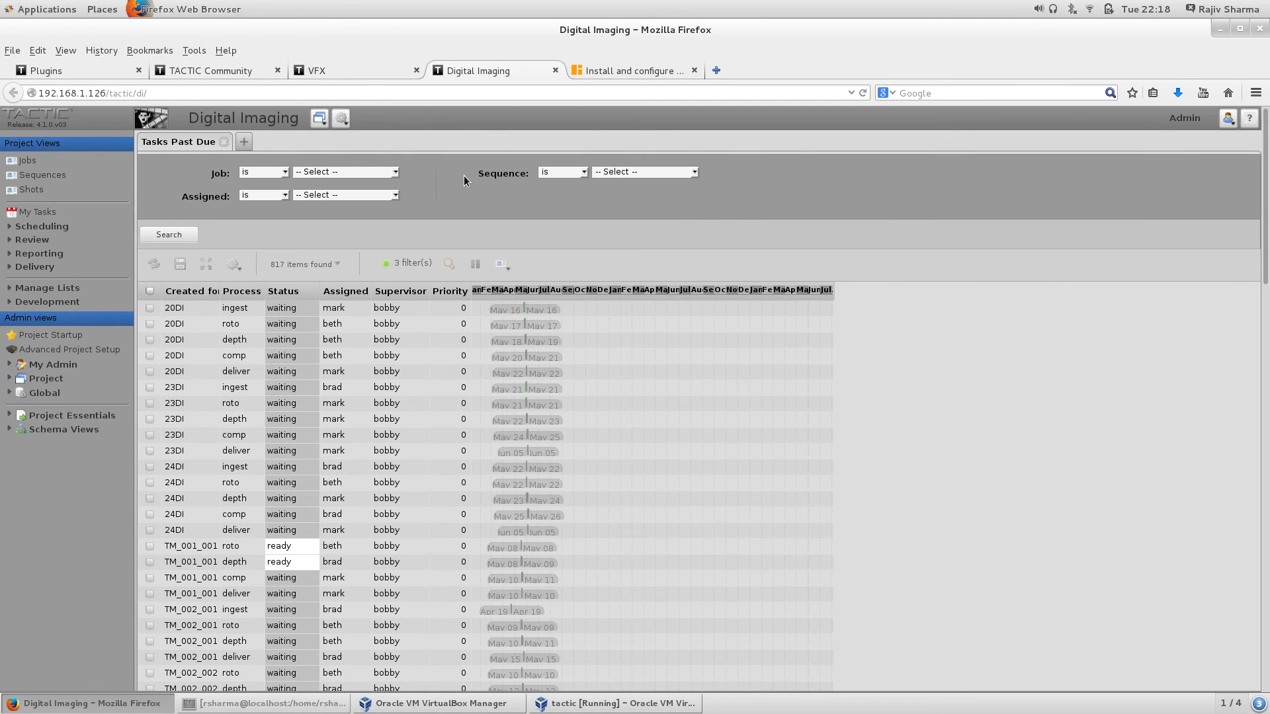
Step: Open Jobs, widen the Preview column, and view details of HS 'The Lone Ranger - Hi Yo Silver'
left_click(28, 161)
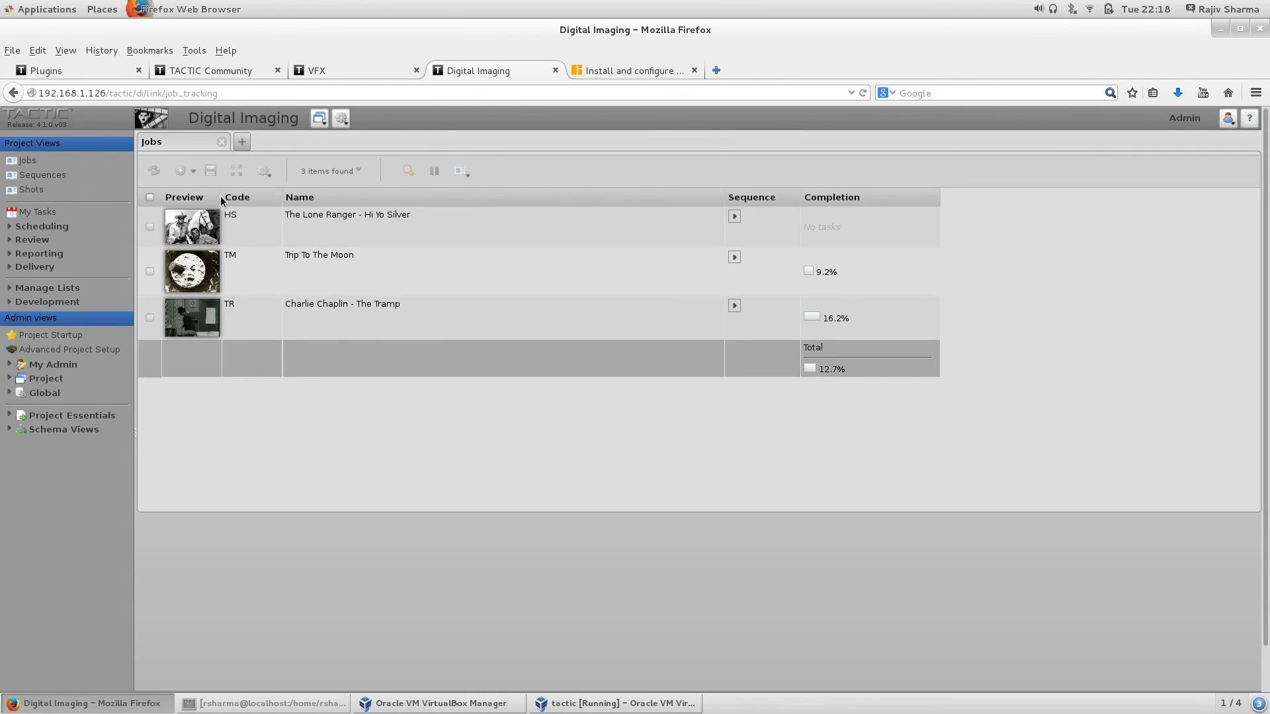
left_click_drag(221, 197, 571, 193)
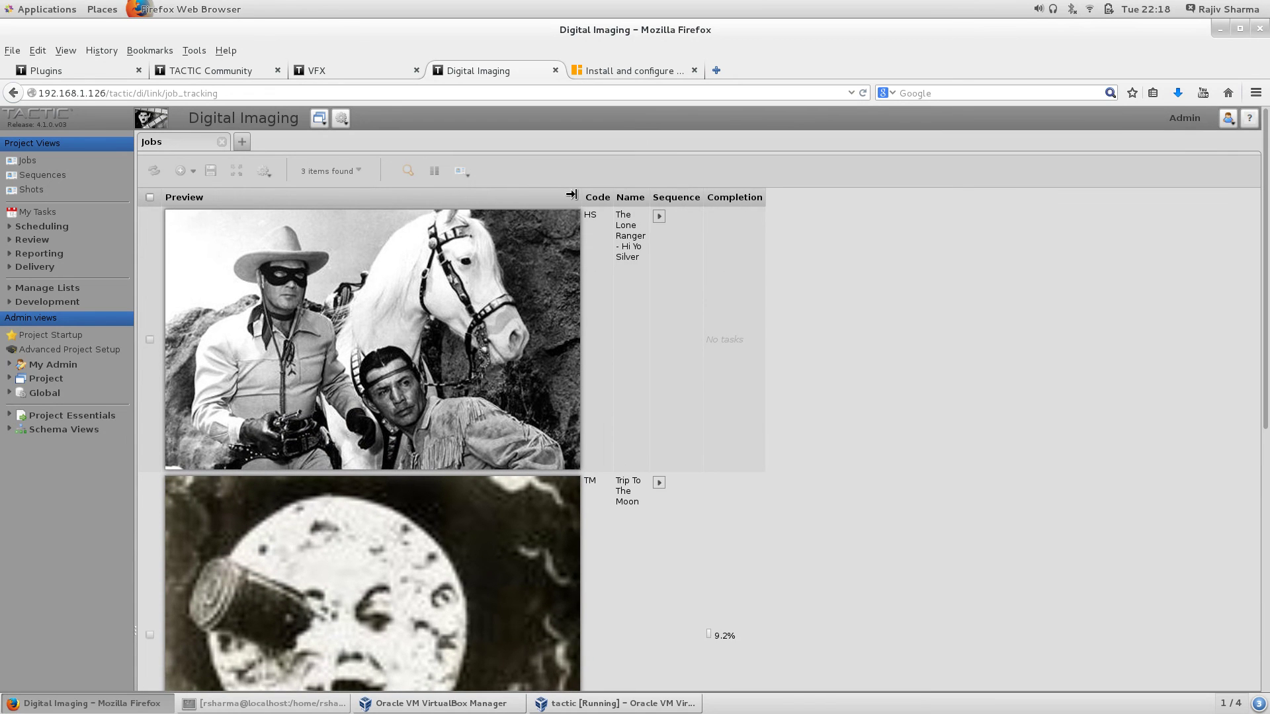
left_click(320, 304)
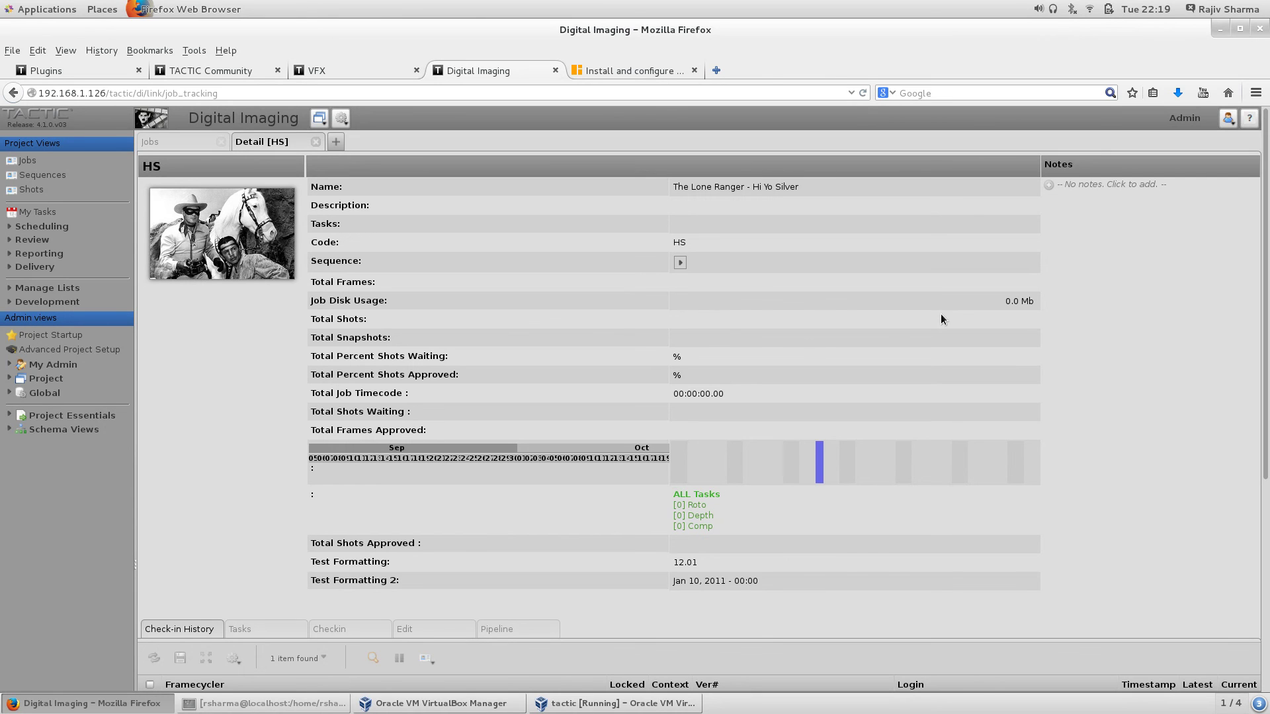
left_click(176, 70)
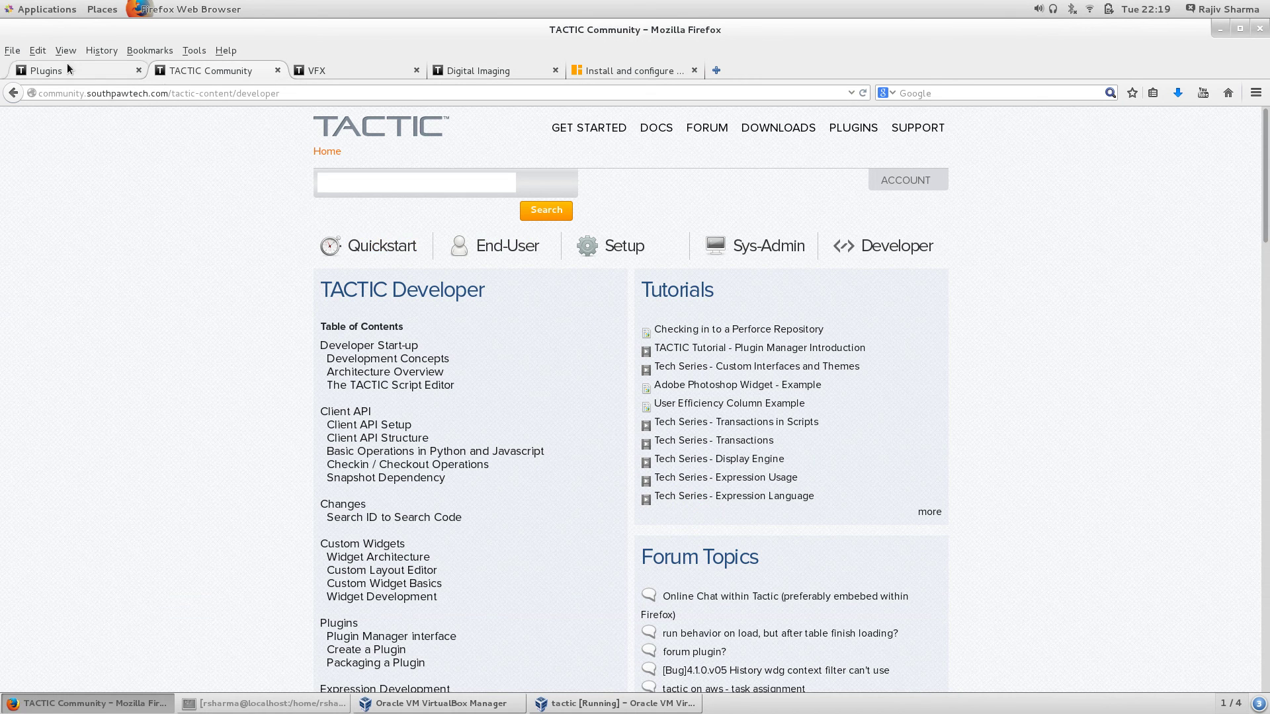
Step: Go from the Plugins page back to TACTIC Downloads and highlight the VMware Image heading
left_click(71, 71)
left_click(13, 92)
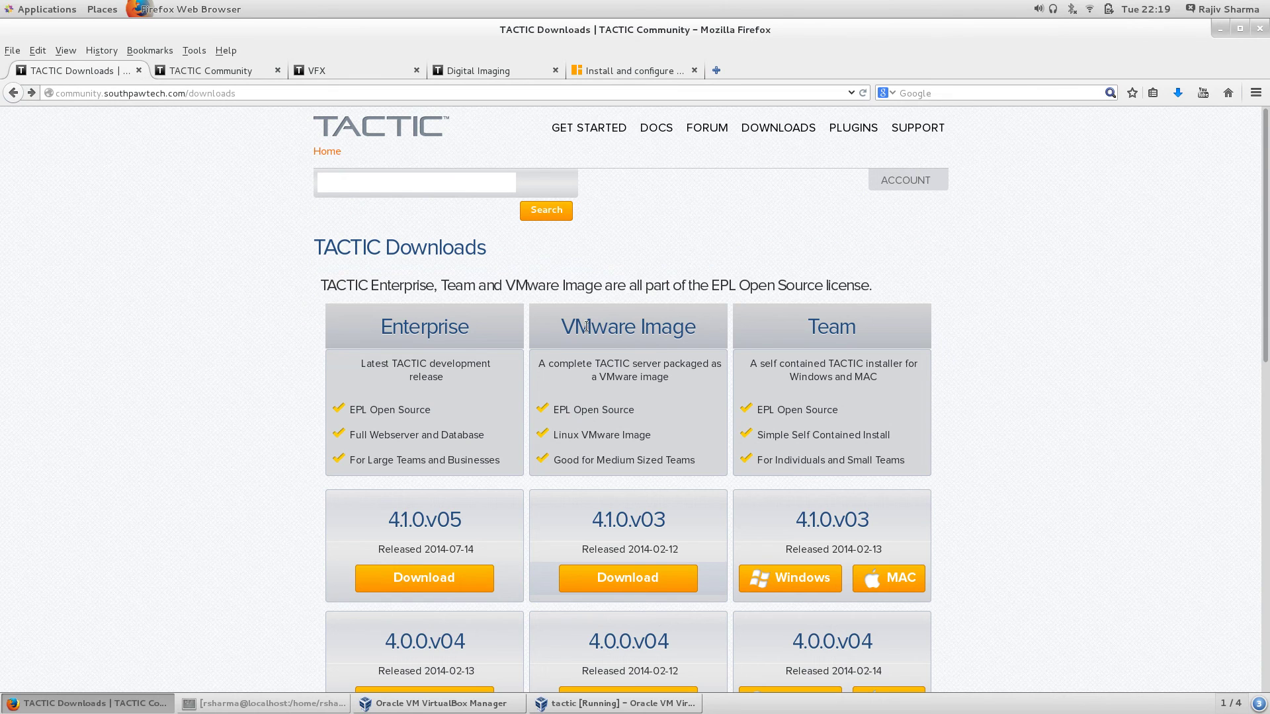
left_click_drag(586, 326, 684, 322)
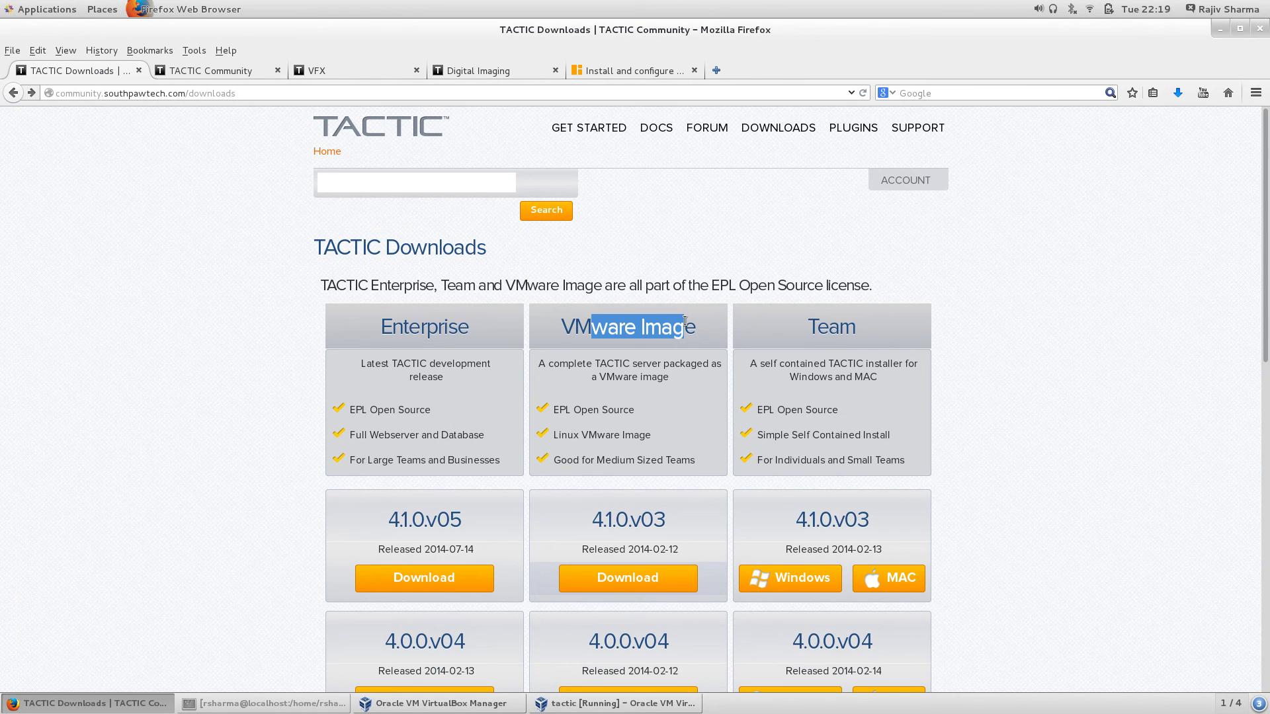
Step: Rerun 'yum install VirtualBox' with the missing r restored, then return to Firefox's TACTIC Downloads page
left_click(265, 703)
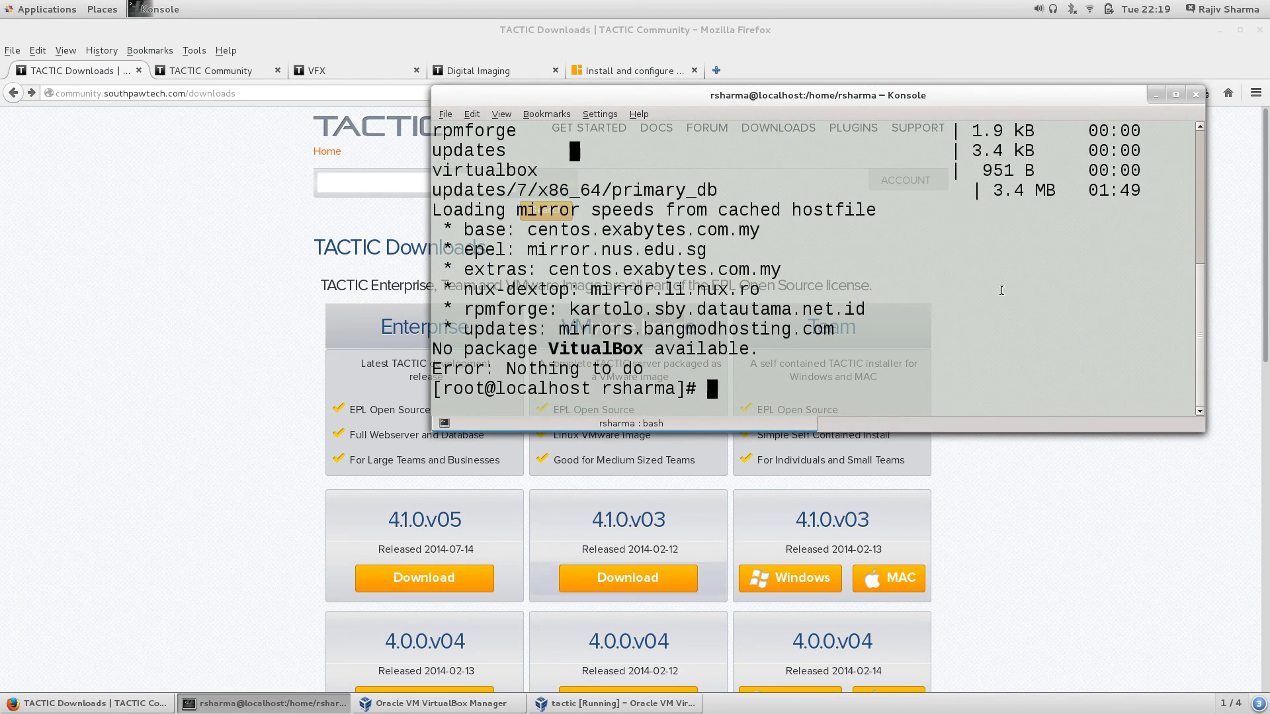
key("Up")
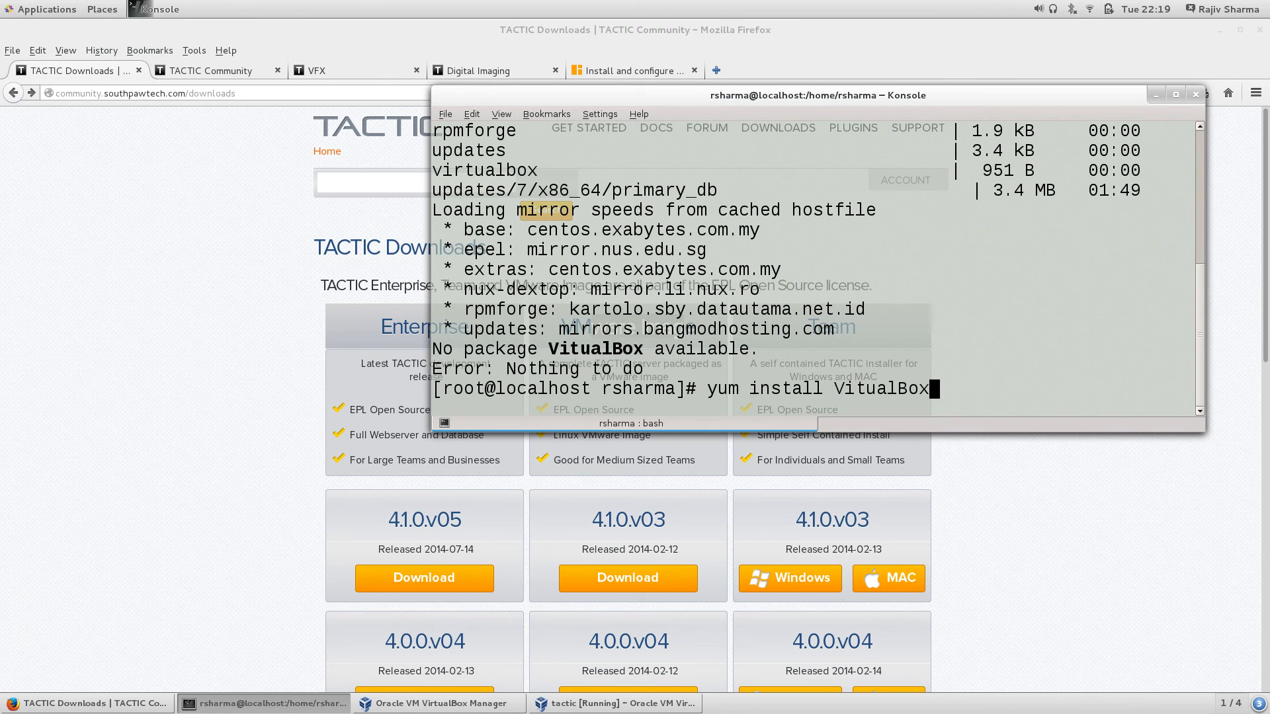
key("Left")
key("Left")
key("Left")
key("Left")
key("Left")
key("Left")
key("Left")
type("r")
key("Return")
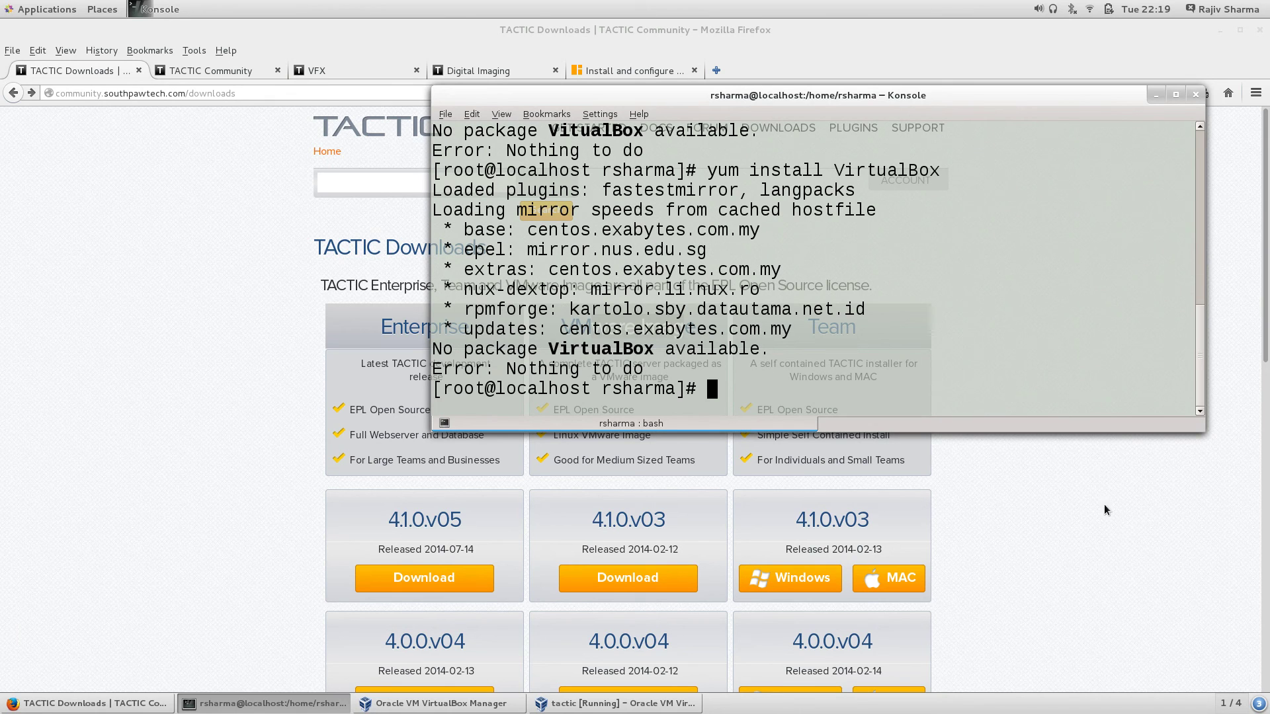
left_click(1130, 515)
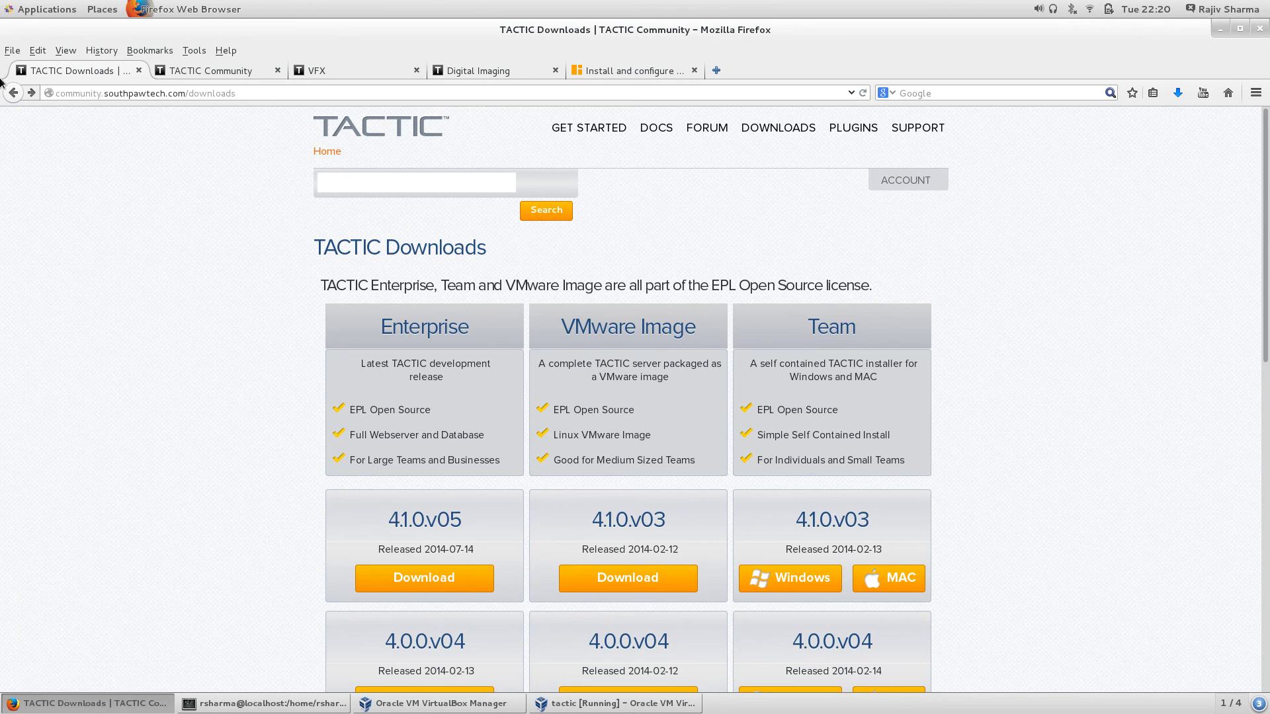
Step: View the TACTIC Developer documentation page, then return to the VFX project's Work Hours view
left_click(191, 72)
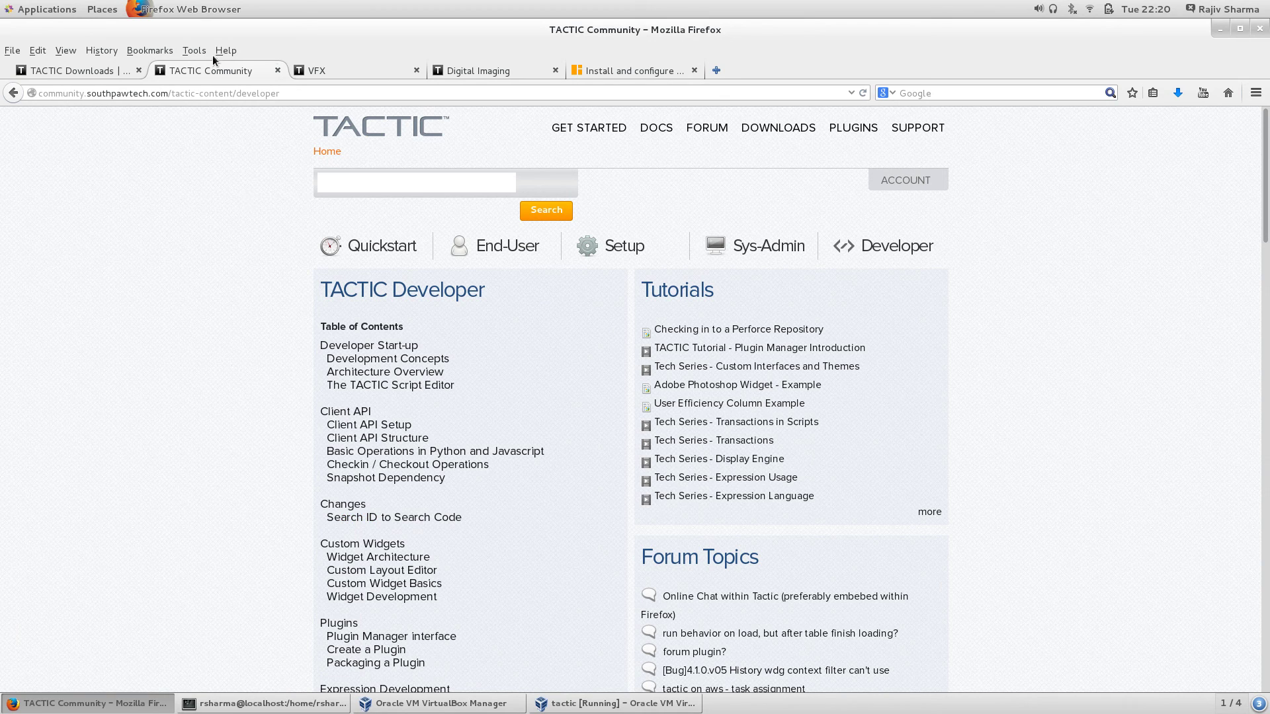
left_click(367, 68)
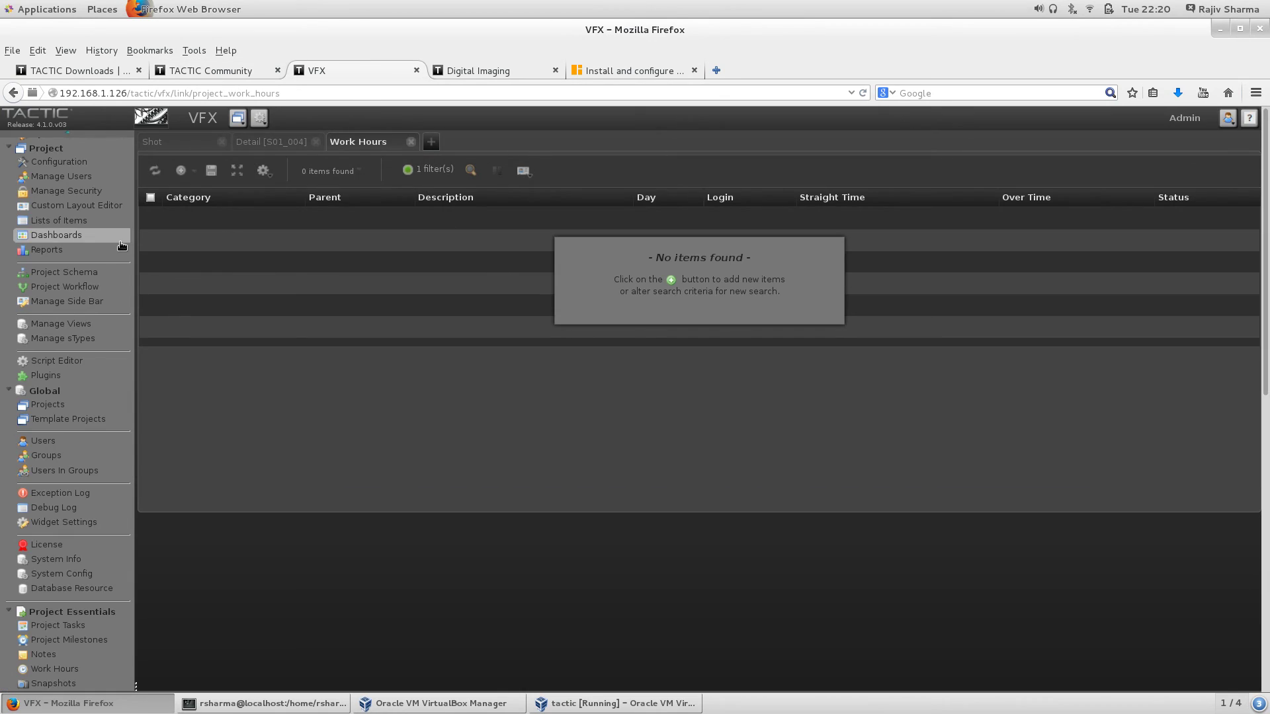